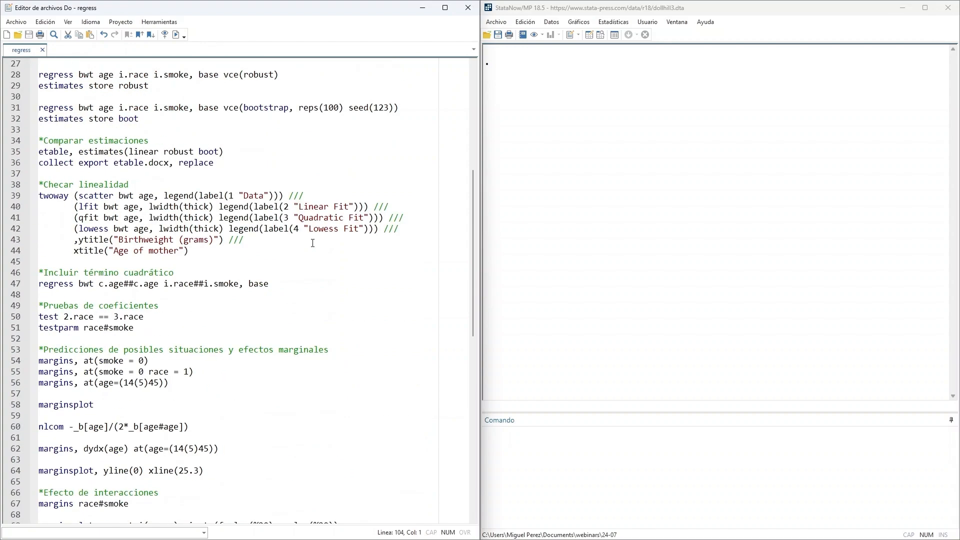
scroll(312, 243, up, 1)
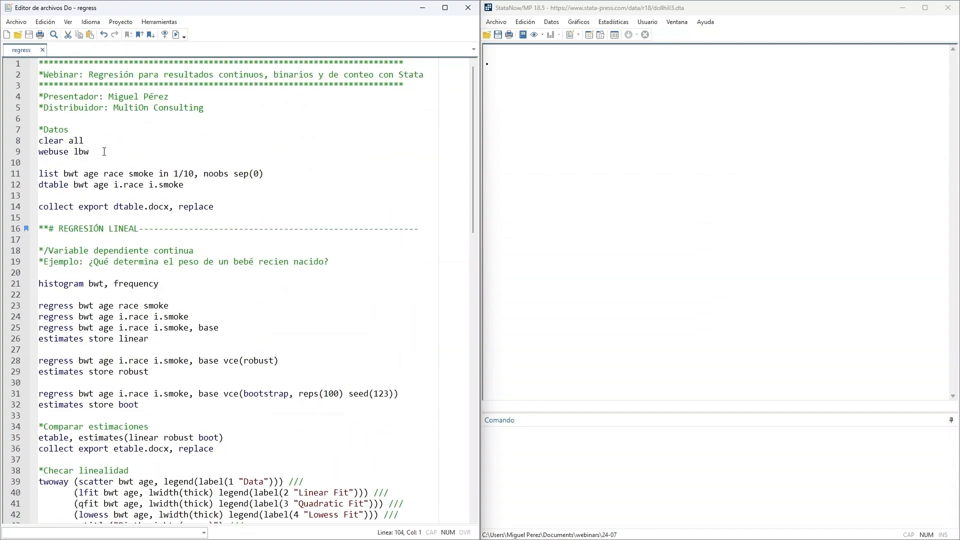
- Run the do-file's Datos commands clear all and webuse lbw to load the lbw dataset
drag(104, 152, 32, 141)
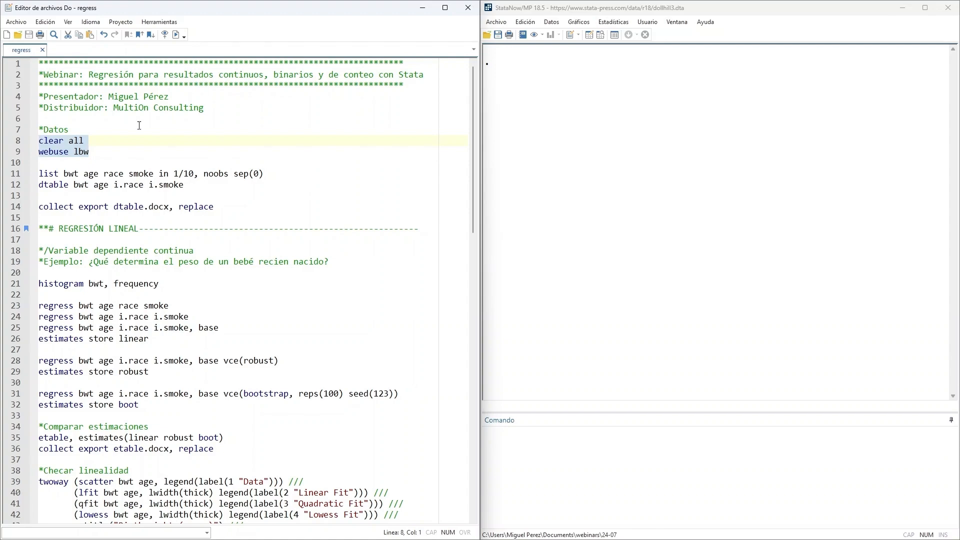
click(177, 35)
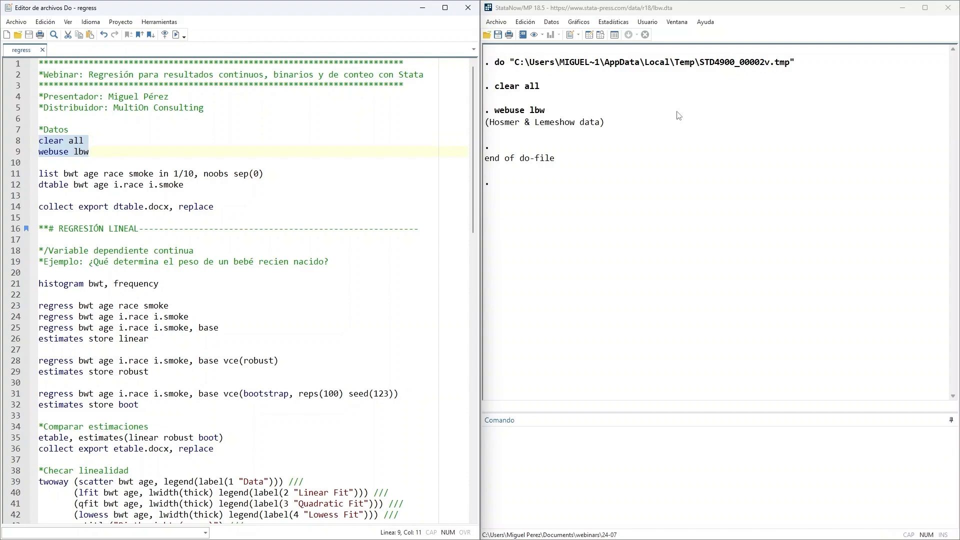
- Run the describe command on the loaded dataset to list its variables
click(596, 448)
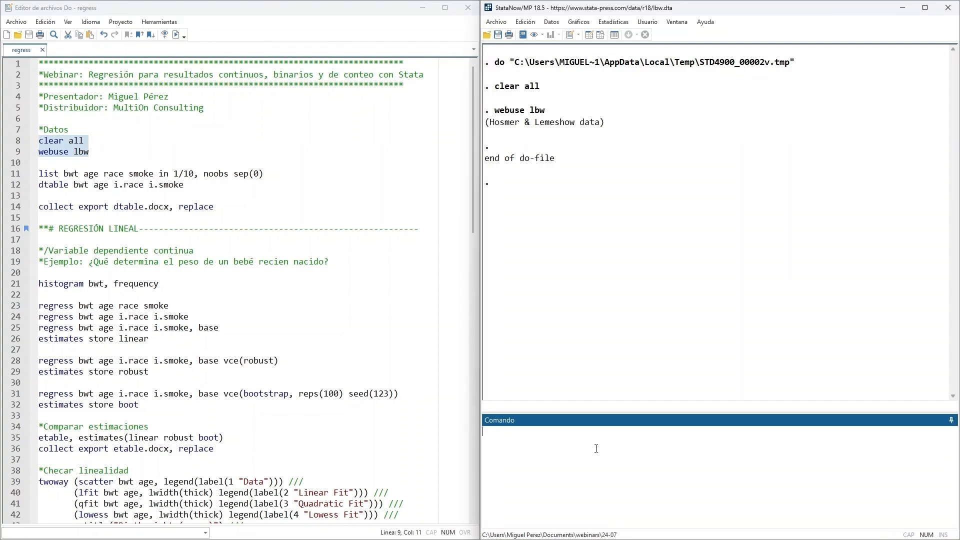
text(describe)
key(Return)
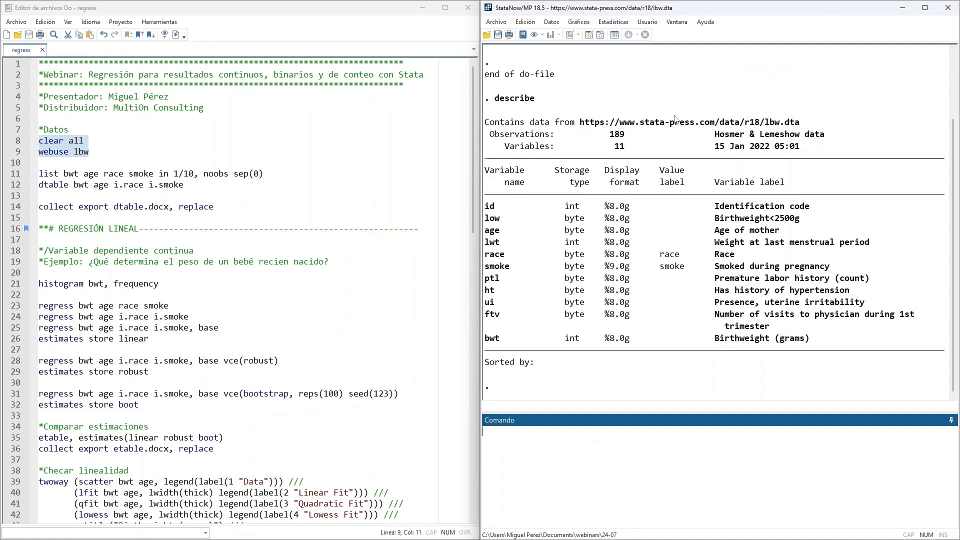
- Examine the describe output: the variable count and the labels of id, low, age, lwt, race, smoke and bwt
drag(605, 134, 649, 152)
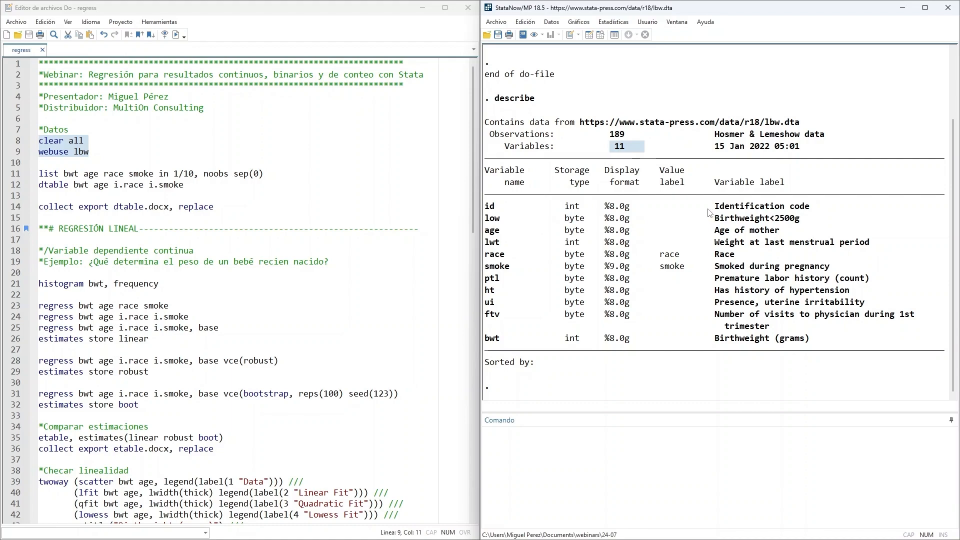
drag(709, 207, 811, 209)
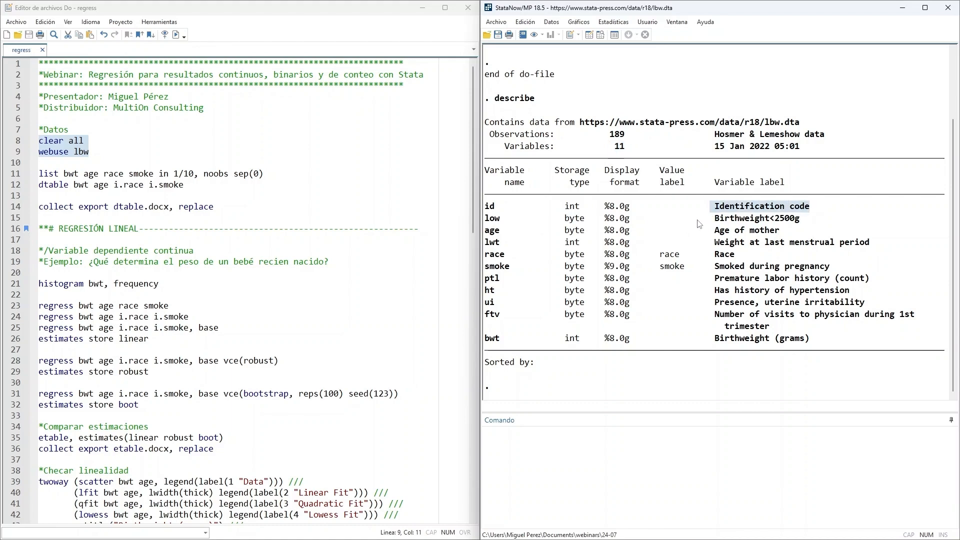
drag(710, 220, 814, 221)
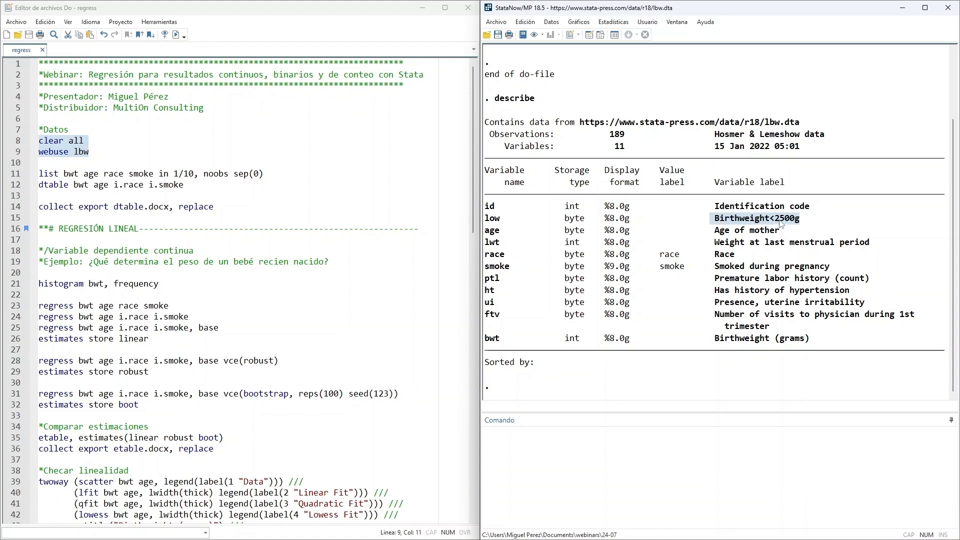
drag(705, 230, 790, 239)
click(787, 240)
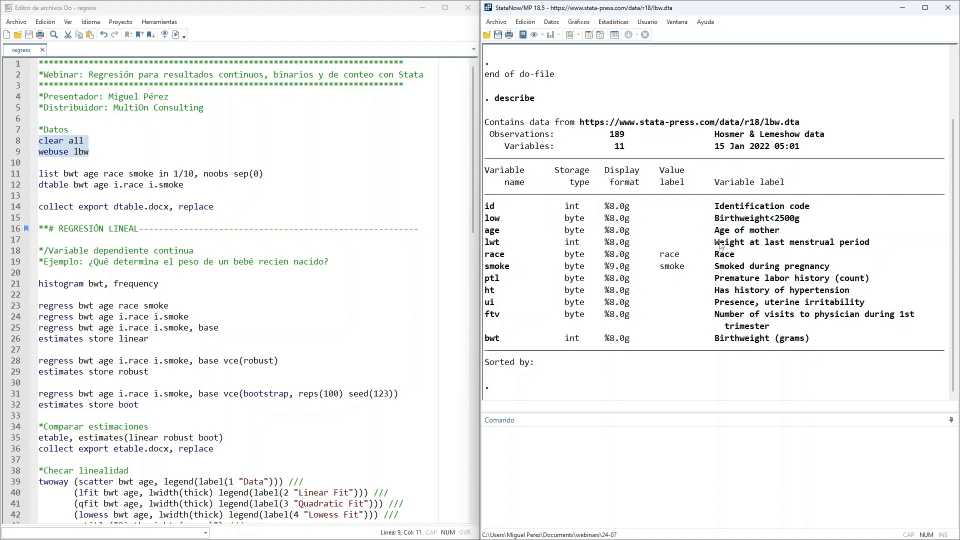
drag(714, 244, 854, 243)
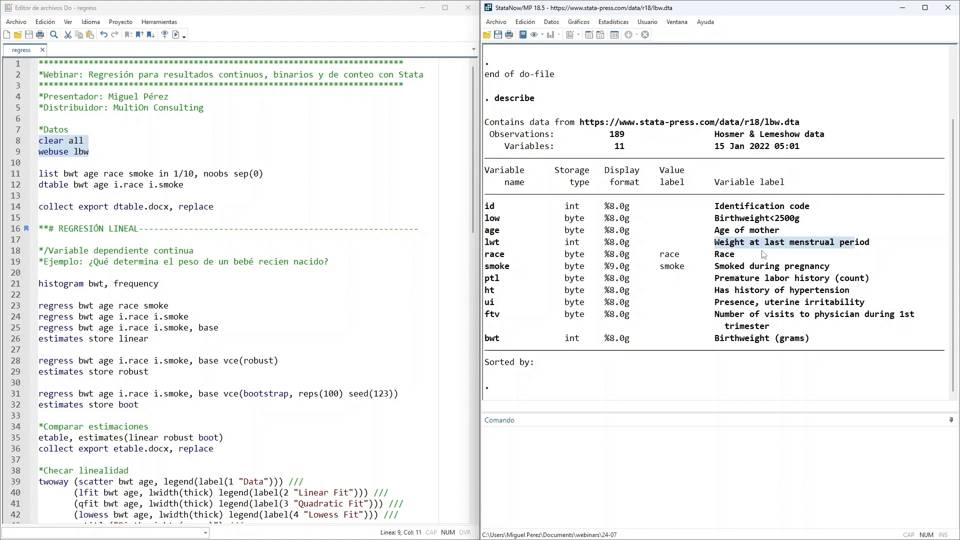
drag(710, 255, 735, 256)
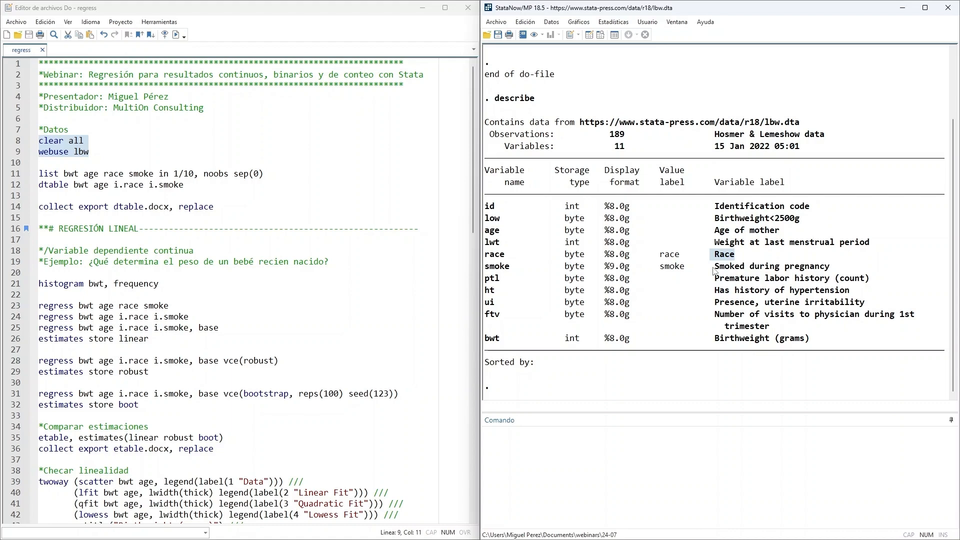
drag(711, 267, 838, 270)
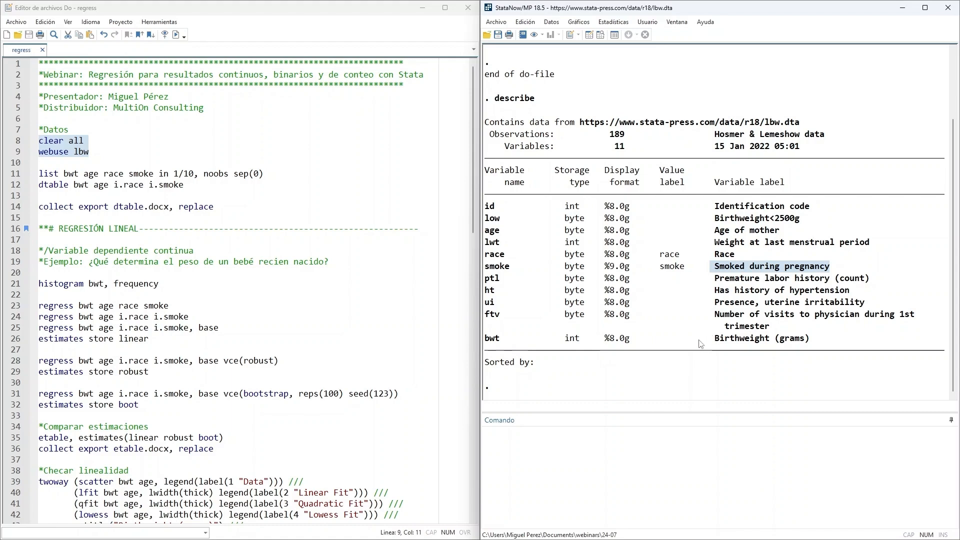
drag(699, 339, 804, 339)
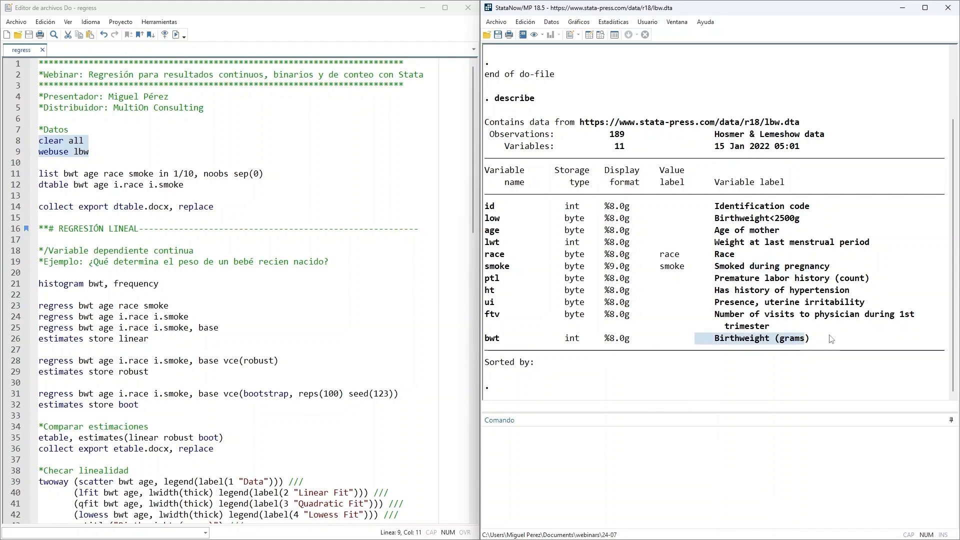
click(822, 340)
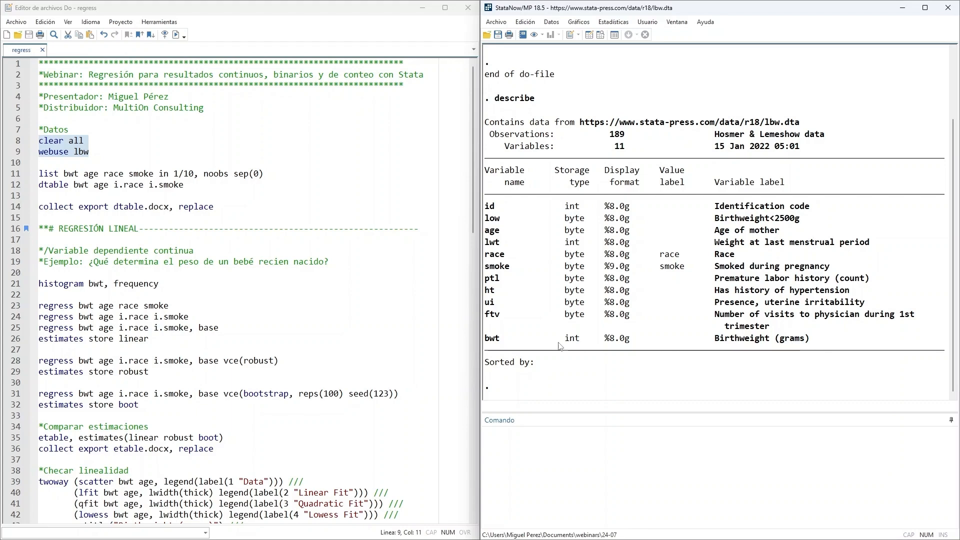
- Run the do-file's list command for bwt, age, race and smoke in 1/10, and review its variables, range and first record
click(287, 173)
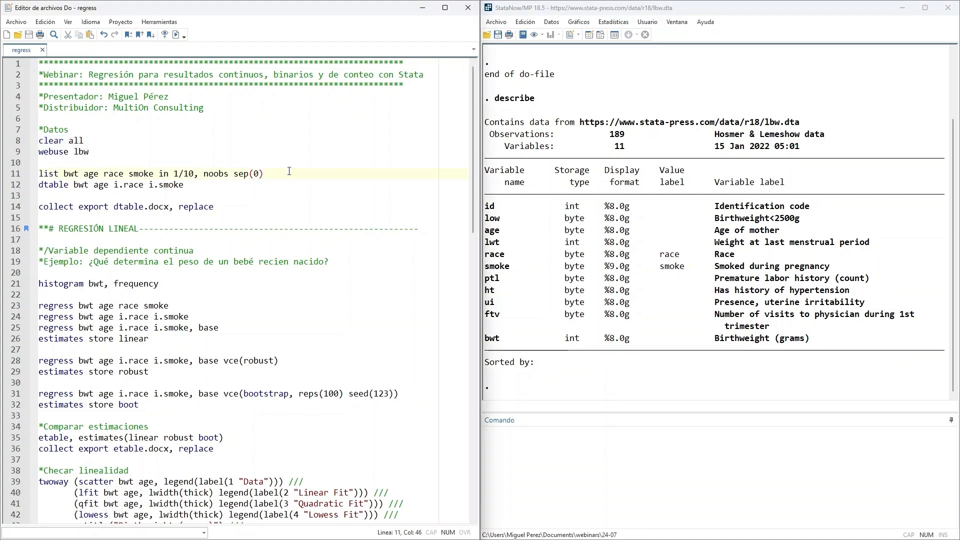
drag(287, 174, 39, 173)
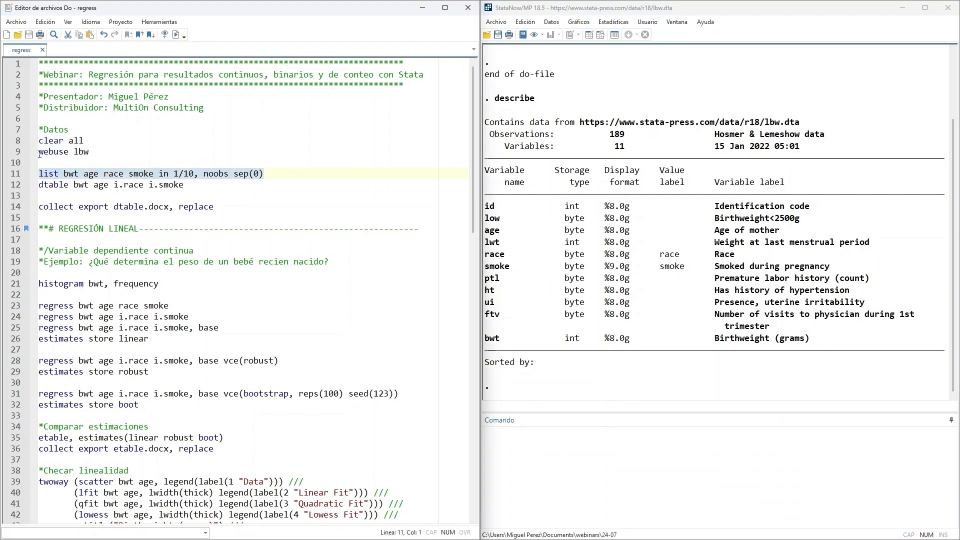
click(176, 34)
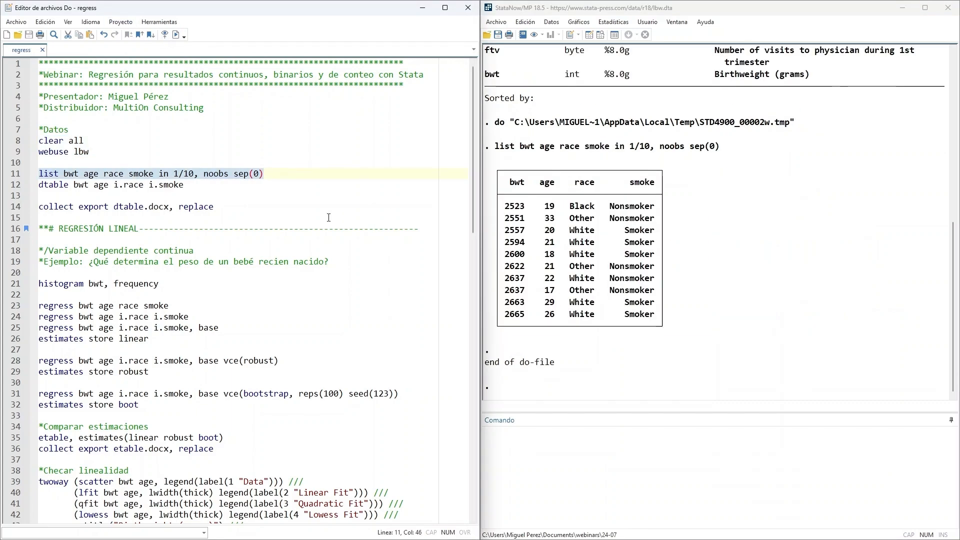
click(504, 151)
drag(524, 149, 605, 150)
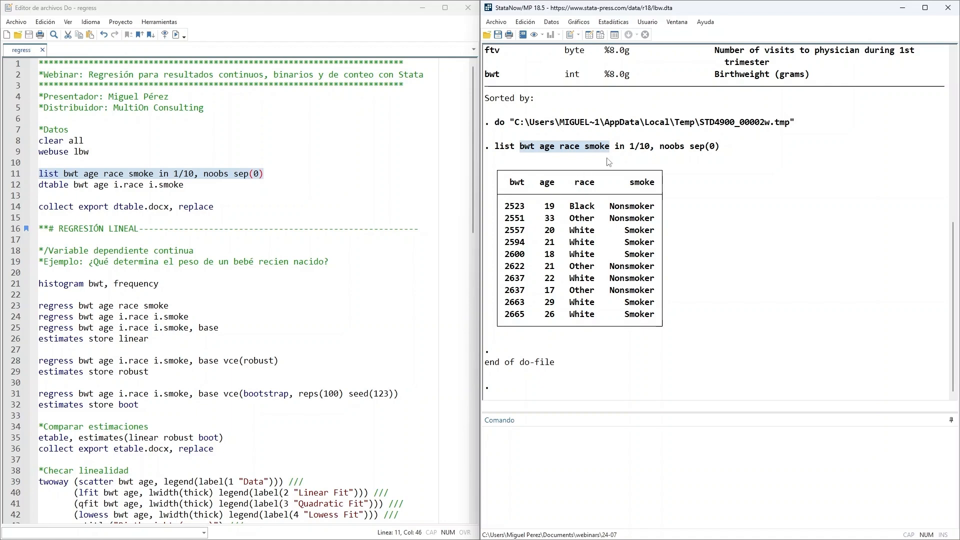
drag(630, 148, 654, 147)
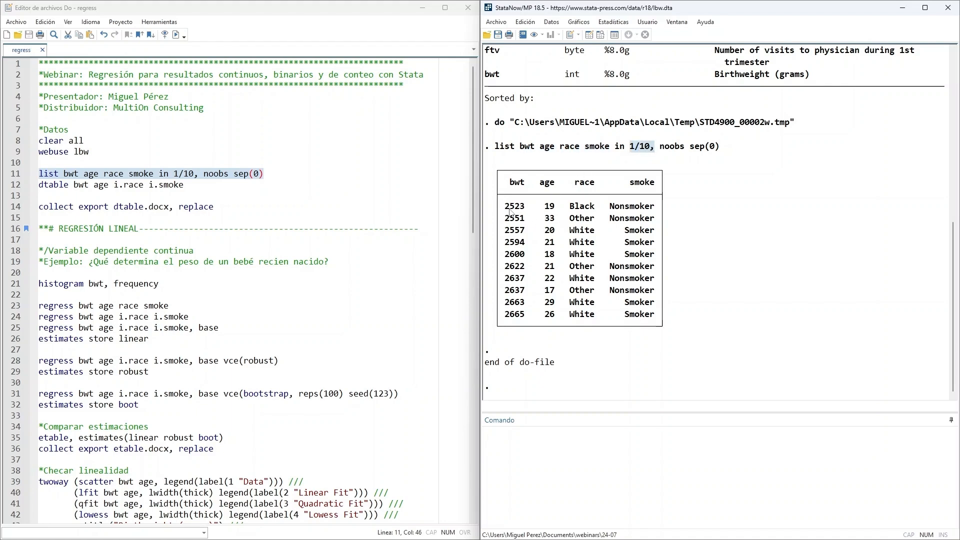
drag(505, 209, 528, 210)
drag(544, 208, 683, 213)
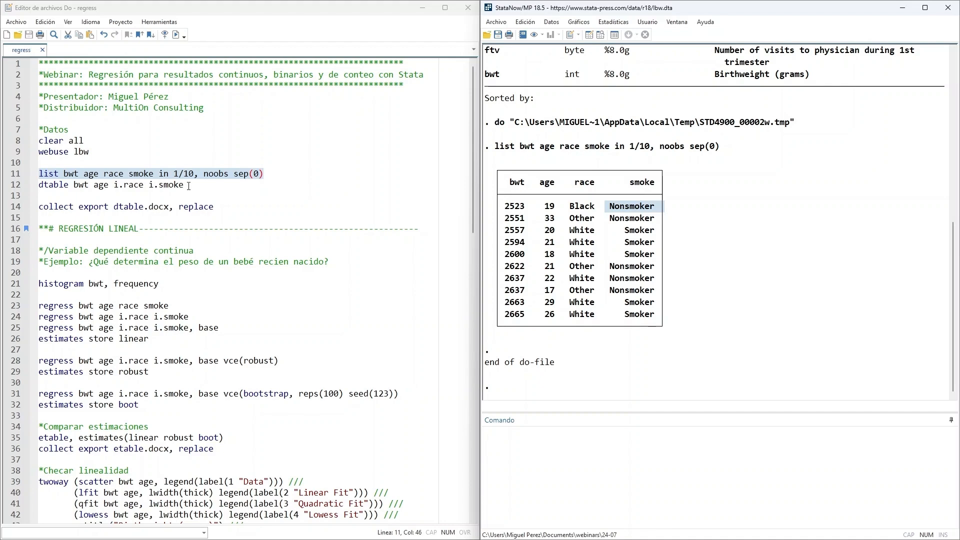
- Examine the dtable command's terms bwt, age, i.race and i.smoke, including the i. factor prefix
drag(41, 187, 71, 186)
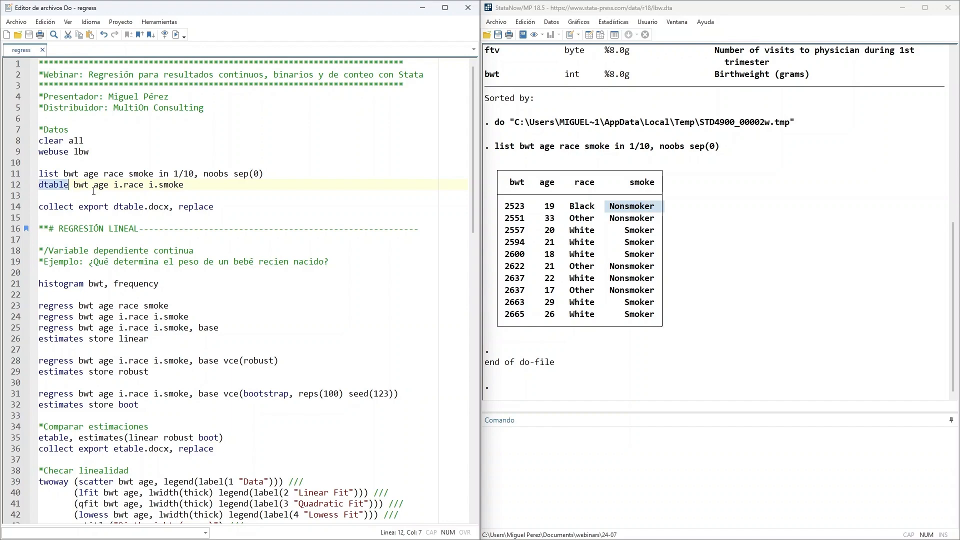
drag(204, 186, 49, 187)
click(64, 195)
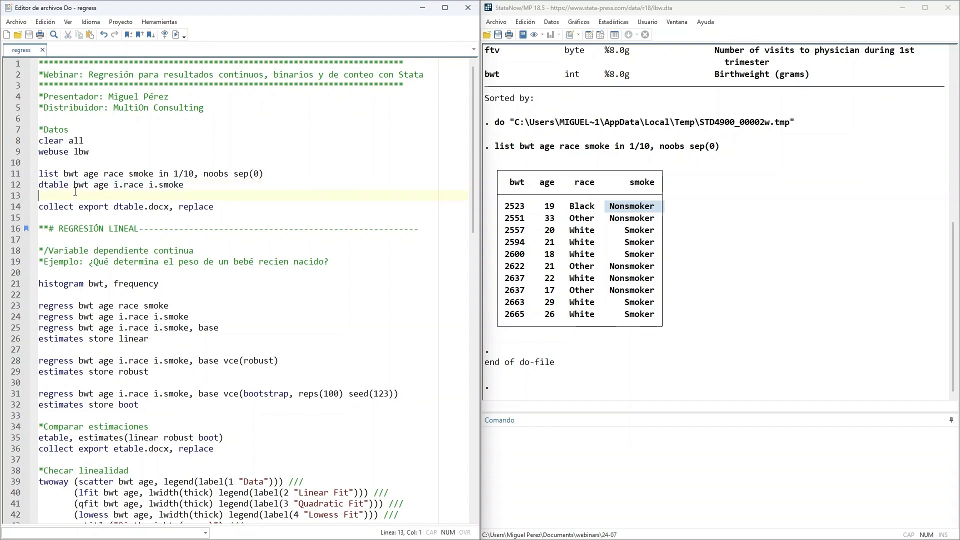
double_click(75, 187)
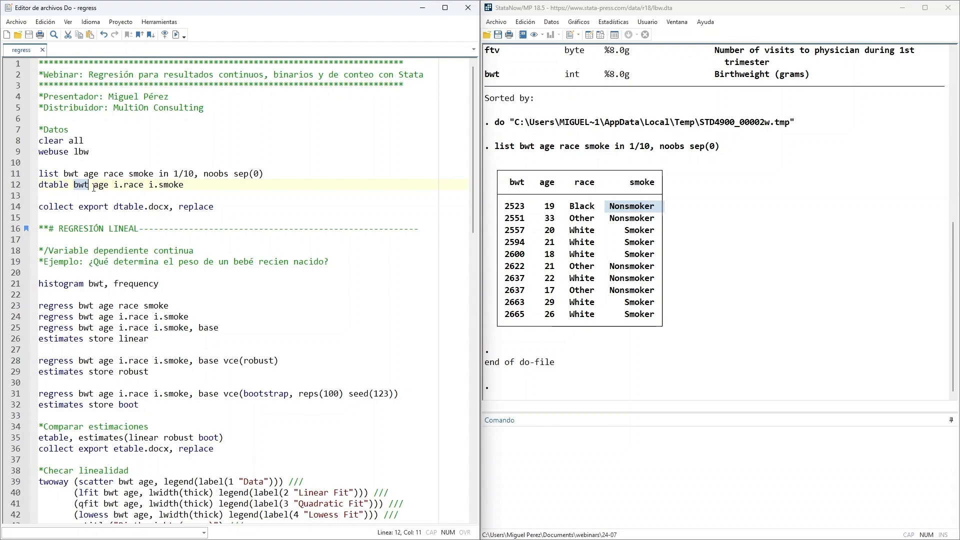
double_click(95, 187)
click(117, 186)
double_click(128, 186)
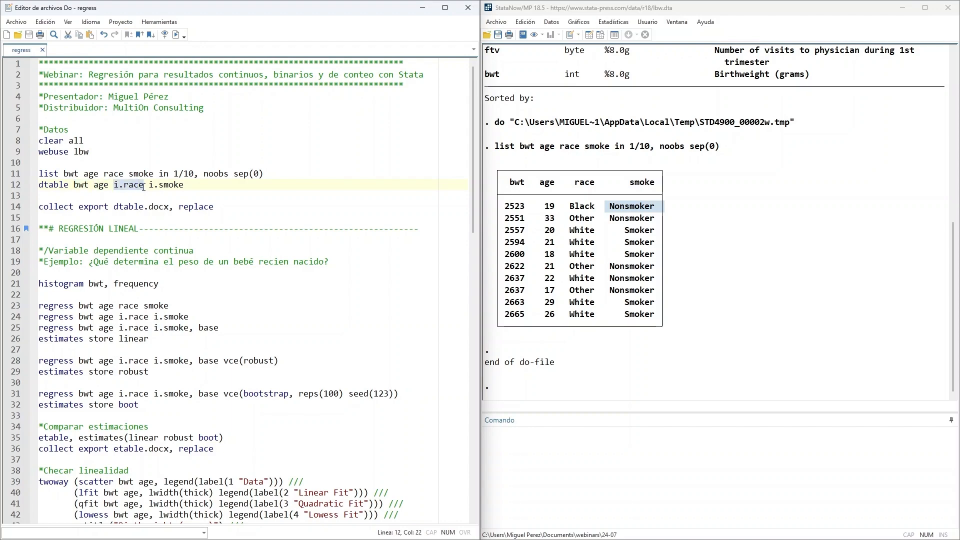
double_click(175, 186)
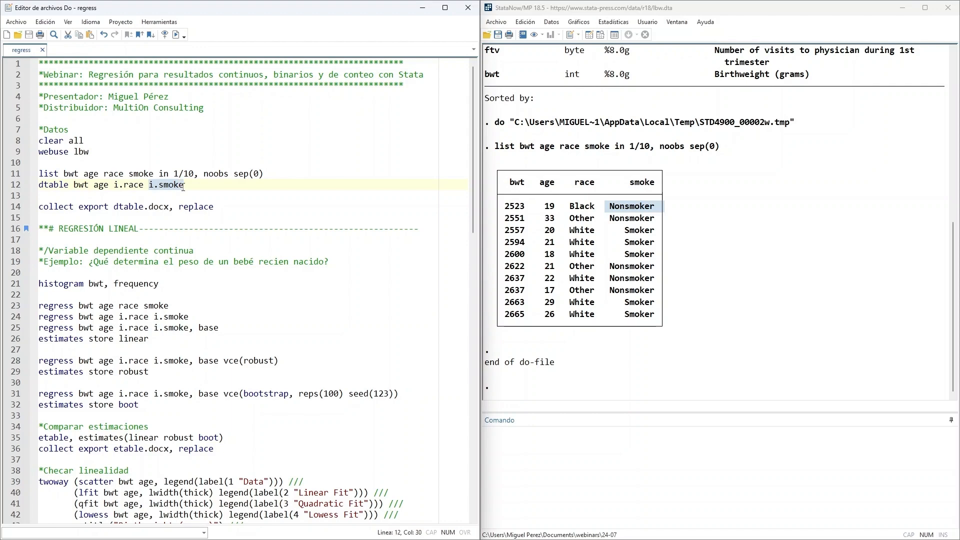
click(115, 194)
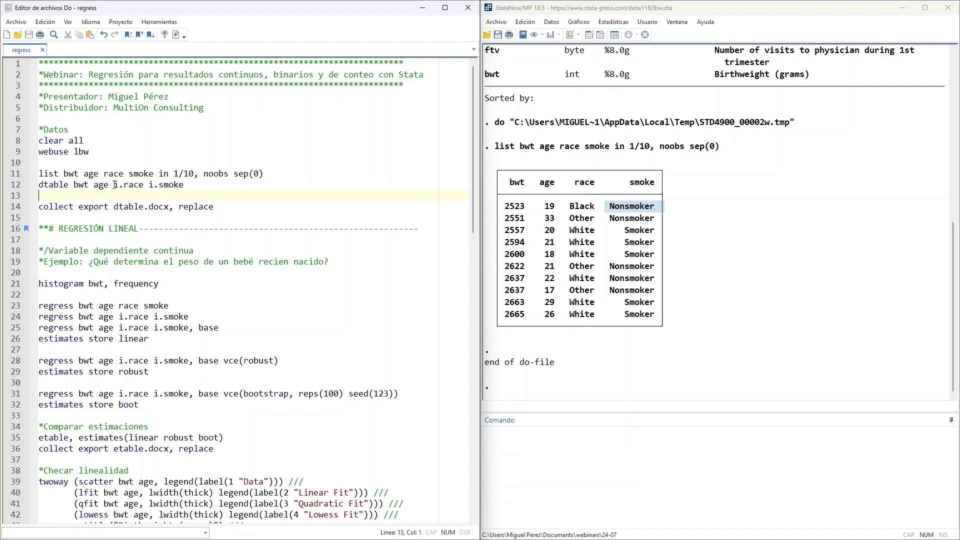
drag(114, 185, 124, 185)
click(127, 193)
- Run the do-file's dtable command for bwt, age, i.race and i.smoke to produce the descriptive summary table
drag(196, 184, 35, 186)
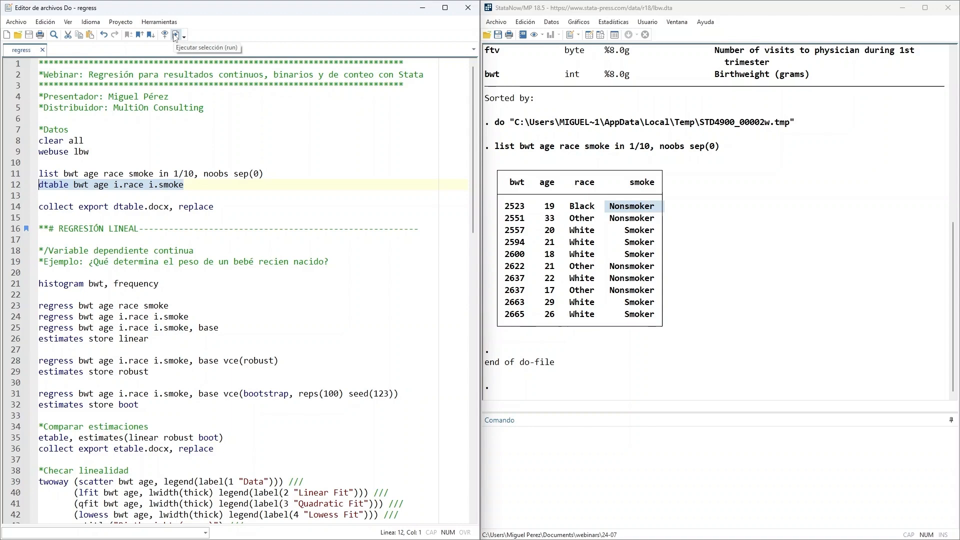
click(176, 35)
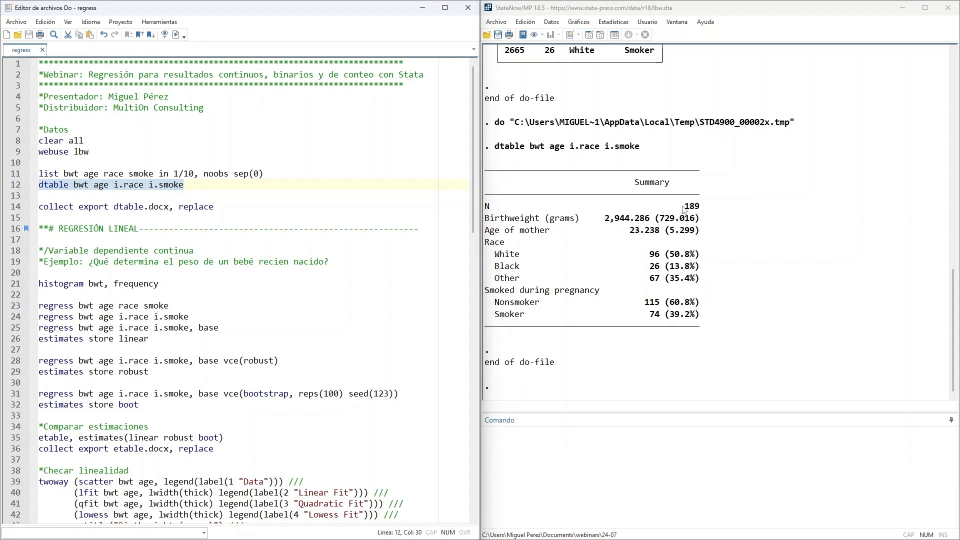
- Examine the summary table's sample size, the birthweight mean and standard deviation, and the mean age of mother
drag(680, 210, 718, 212)
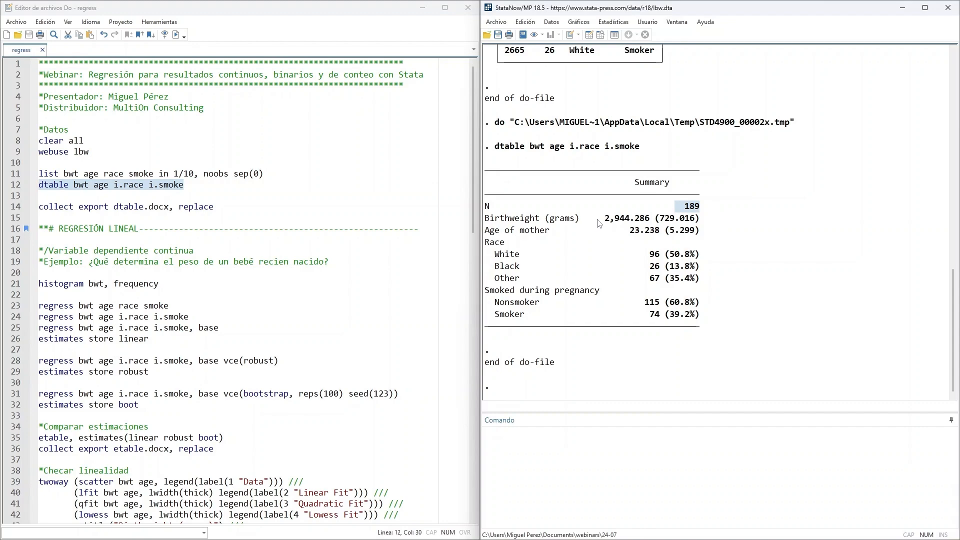
drag(594, 220, 656, 224)
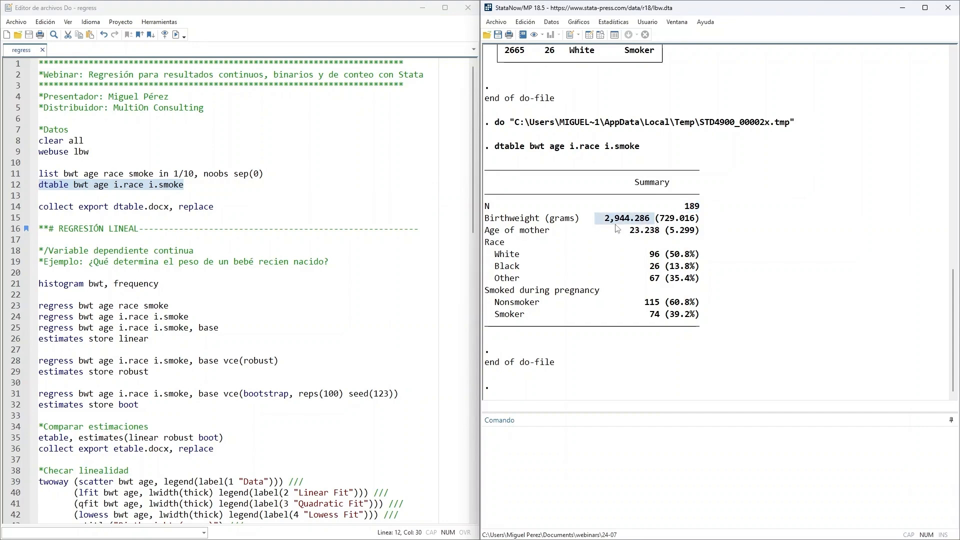
drag(659, 220, 685, 225)
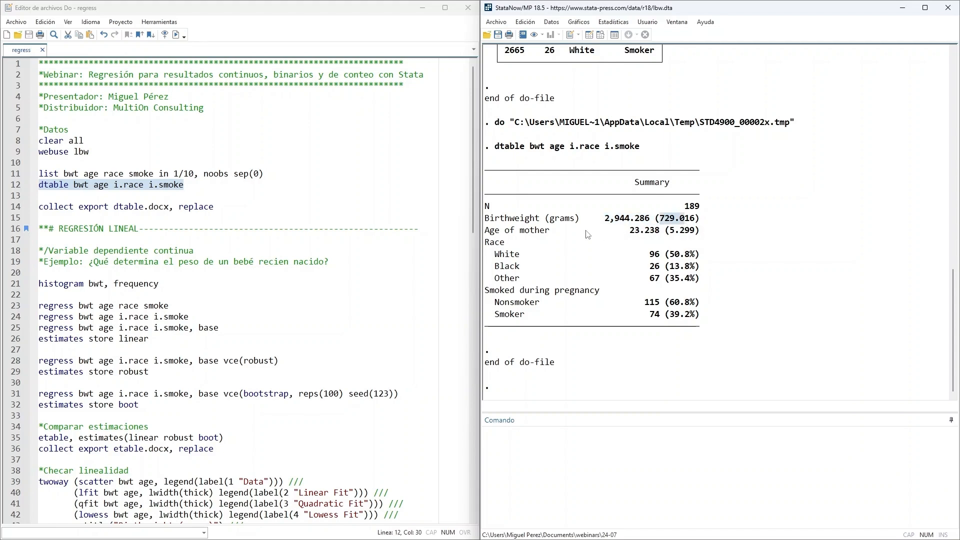
drag(615, 231, 661, 235)
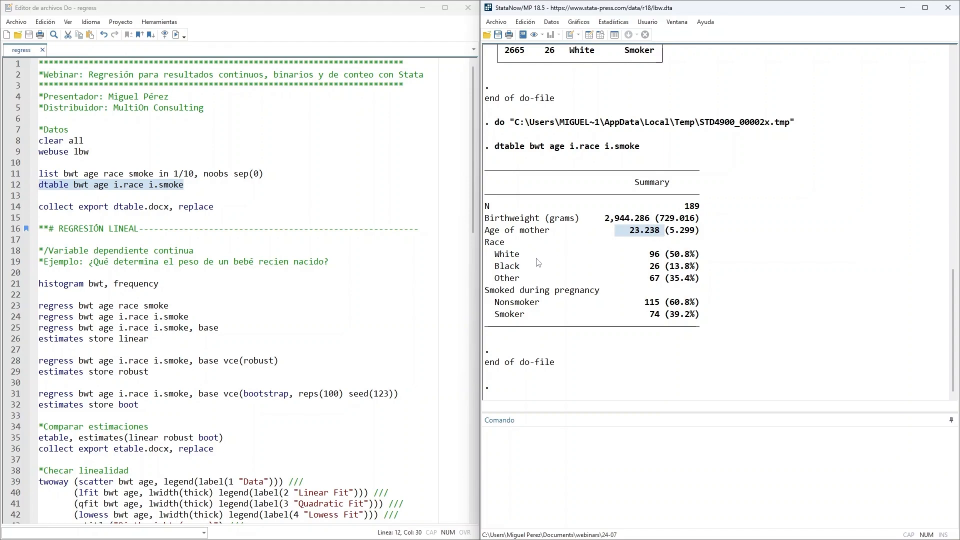
- Examine the summary table's percentages for the White, Black and Other race categories and for Nonsmoker and Smoker
drag(670, 255, 693, 255)
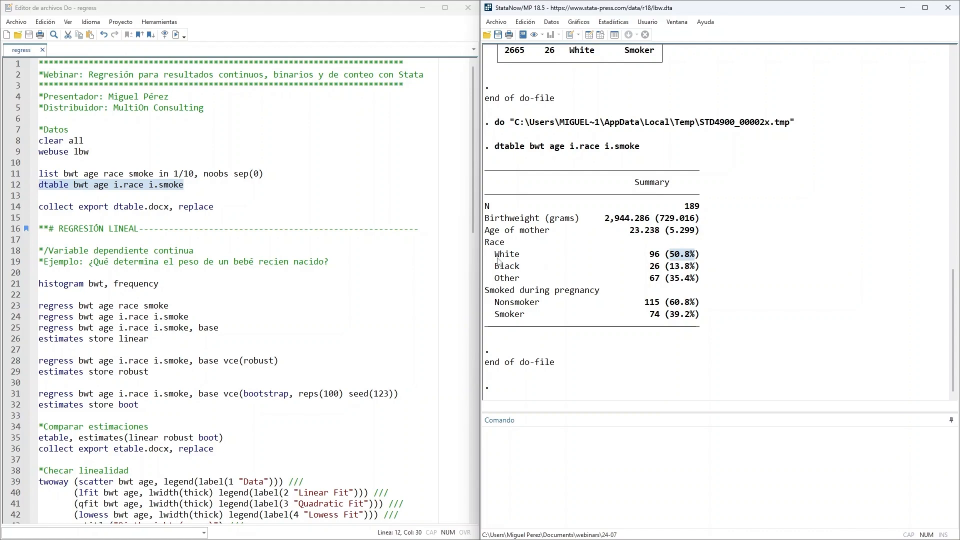
drag(490, 258, 538, 260)
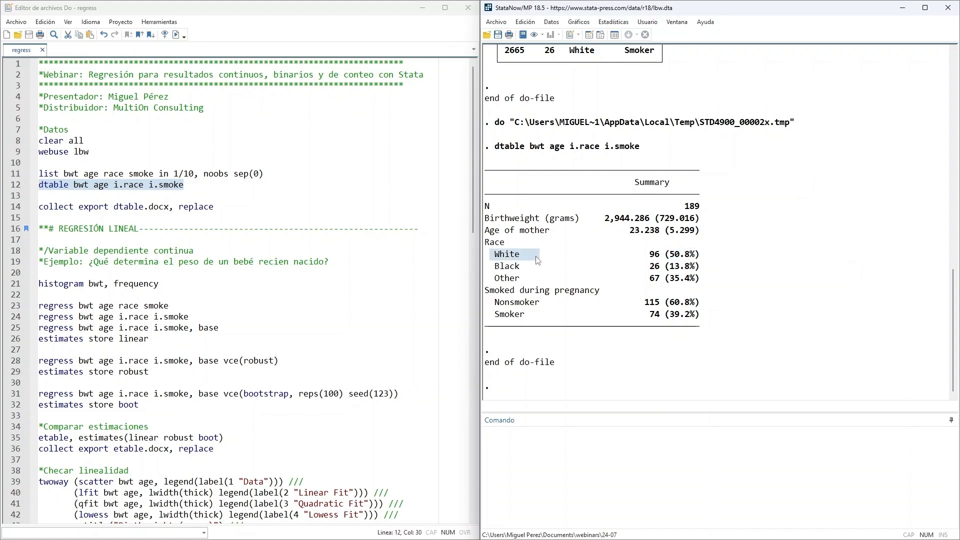
drag(670, 266, 691, 271)
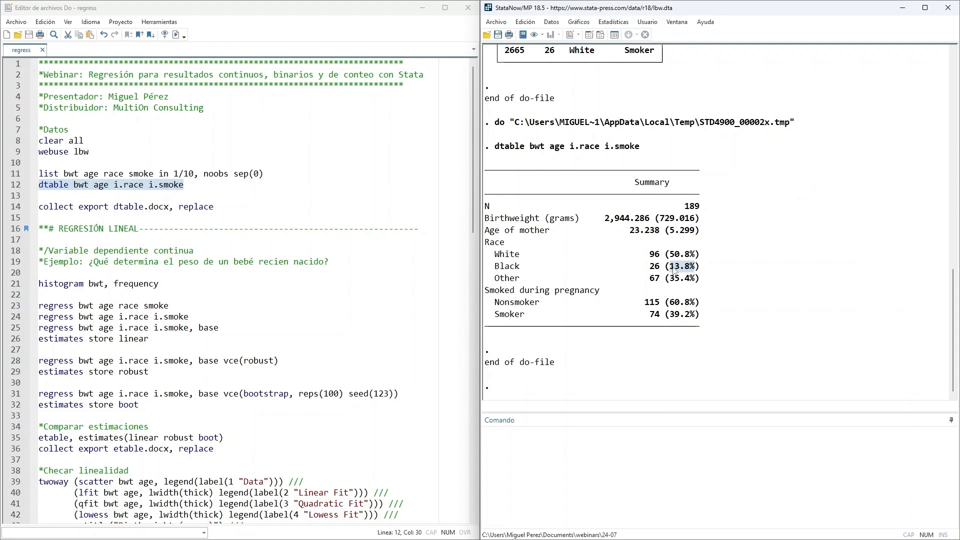
drag(494, 268, 543, 269)
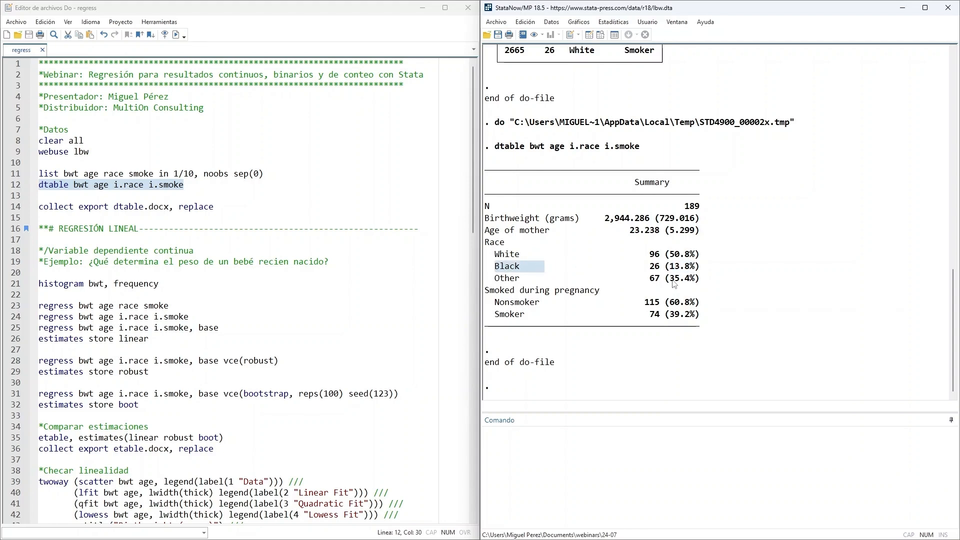
click(672, 282)
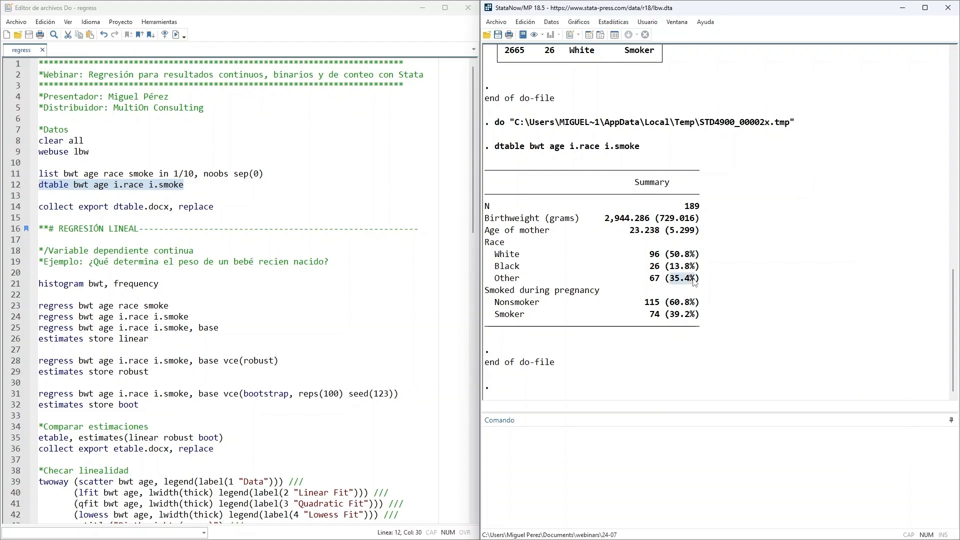
drag(495, 278, 545, 279)
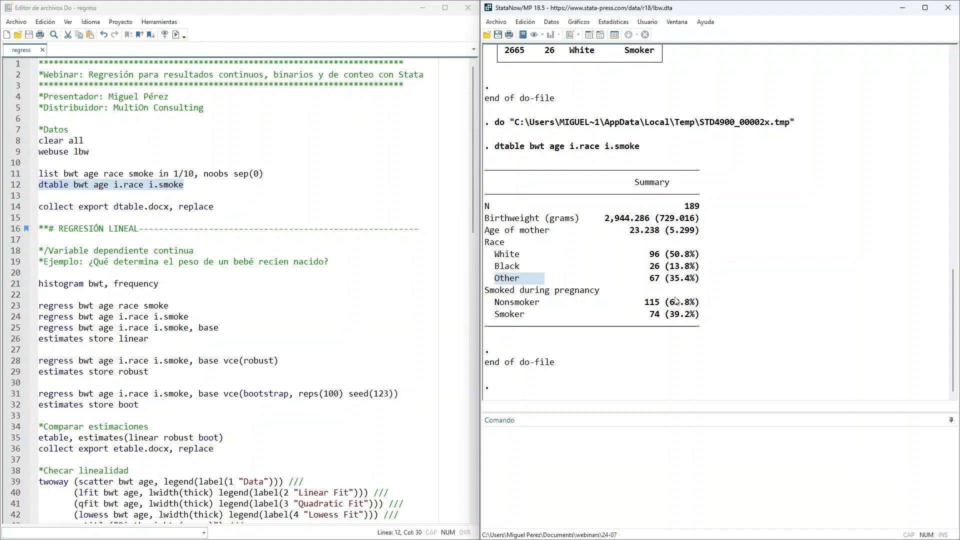
drag(665, 302, 705, 306)
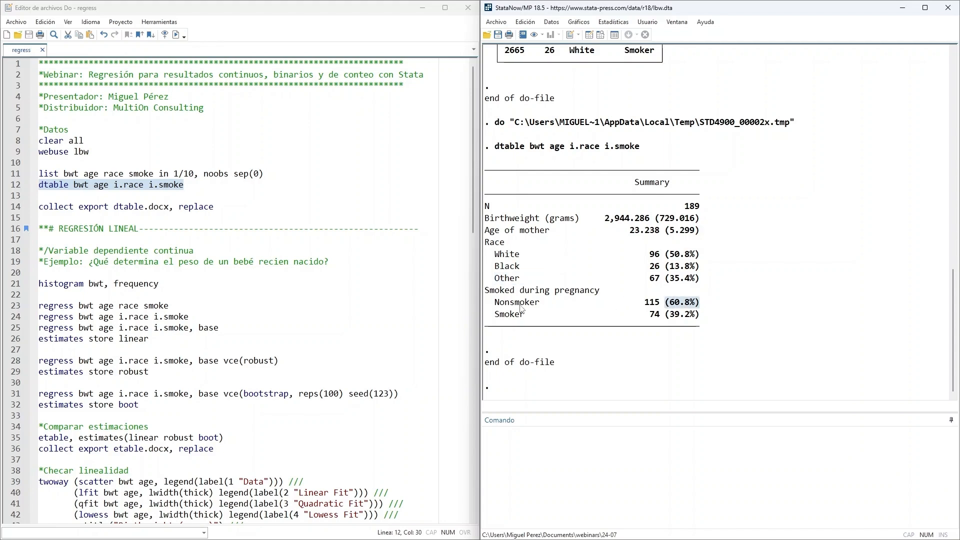
drag(495, 302, 559, 295)
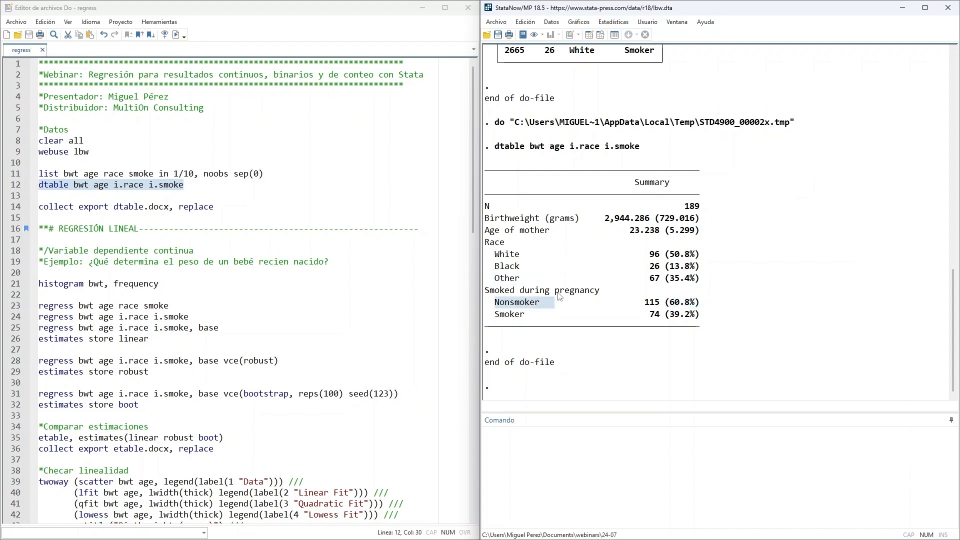
click(676, 318)
drag(494, 315, 546, 321)
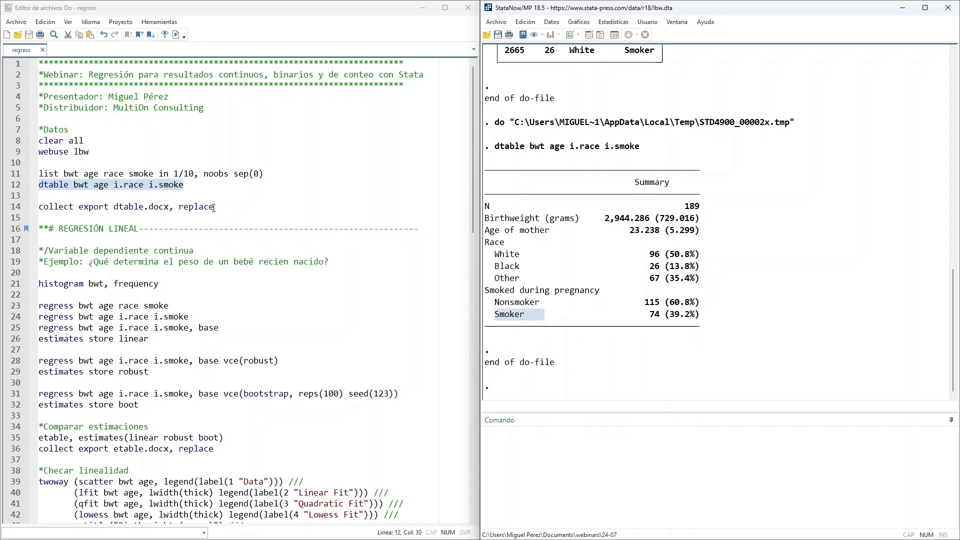
- Export the summary table with the do-file's collect export dtable.docx, replace command, and open the exported file in Word
click(239, 206)
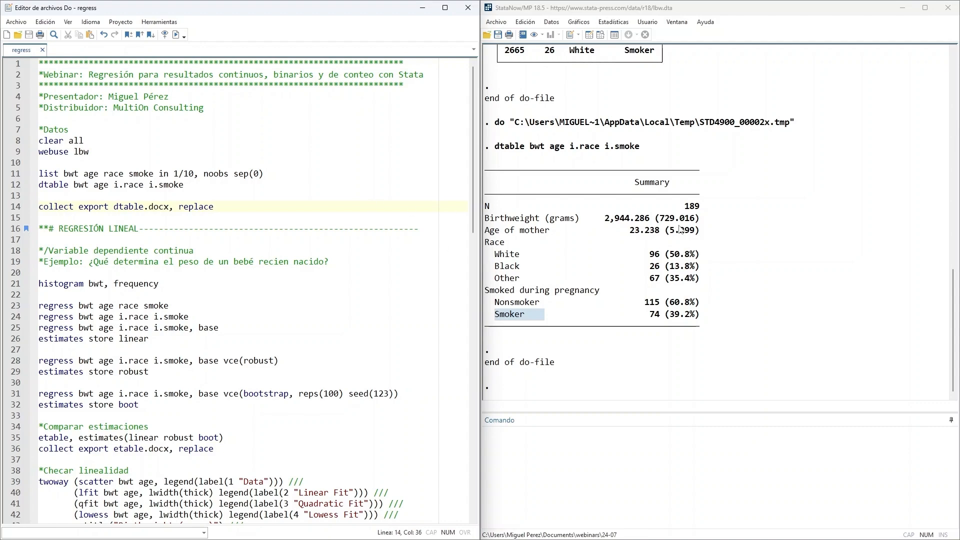
drag(494, 165, 697, 334)
click(242, 197)
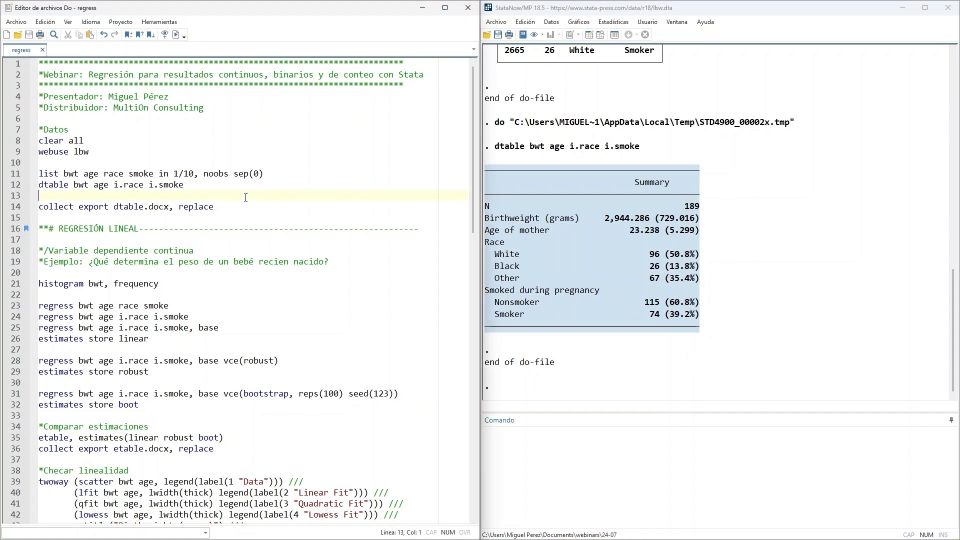
drag(39, 210, 114, 210)
click(120, 211)
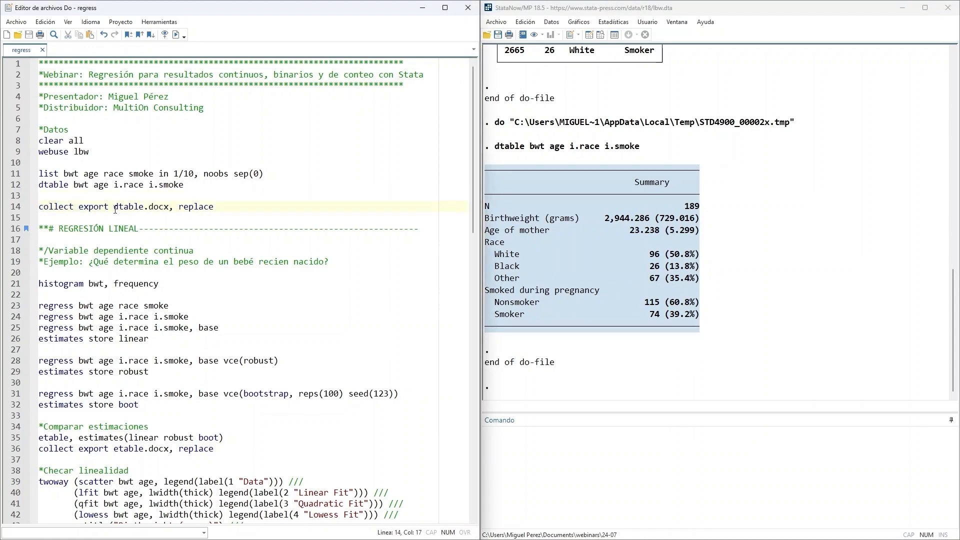
drag(115, 210, 144, 210)
drag(144, 207, 169, 207)
drag(224, 209, 32, 210)
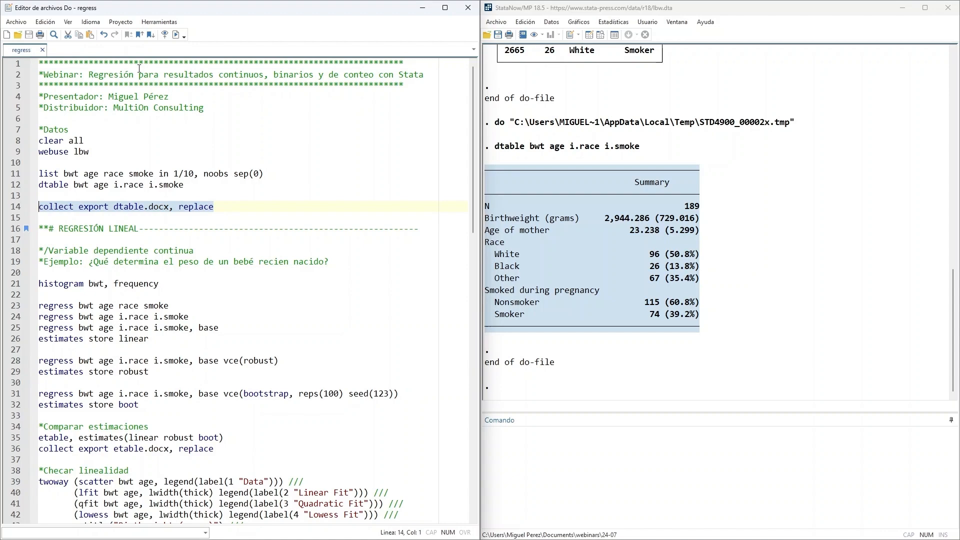
click(177, 36)
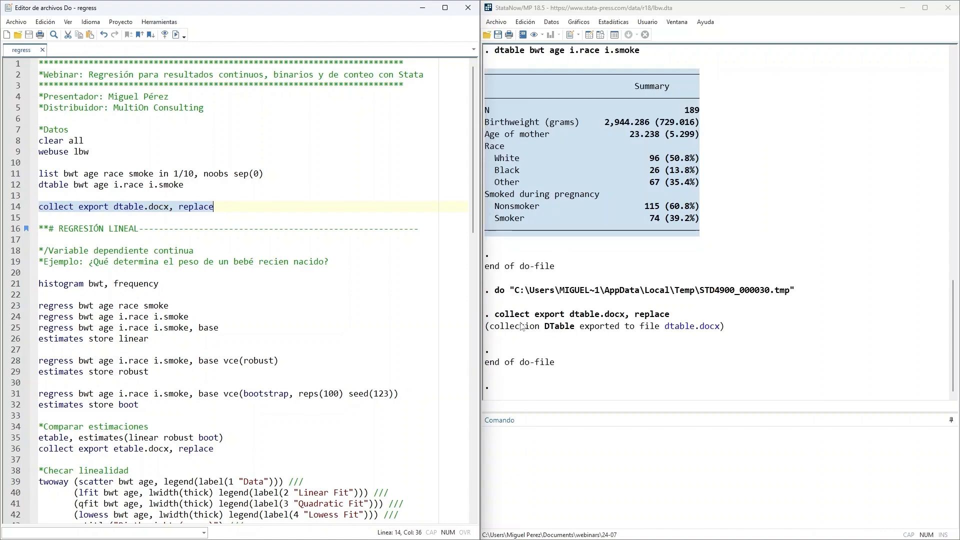
drag(495, 314, 720, 314)
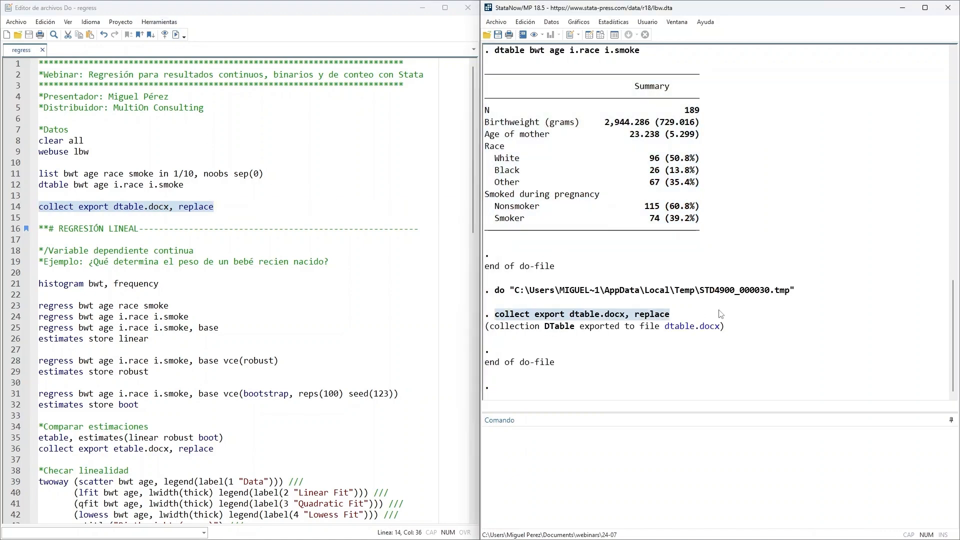
click(681, 328)
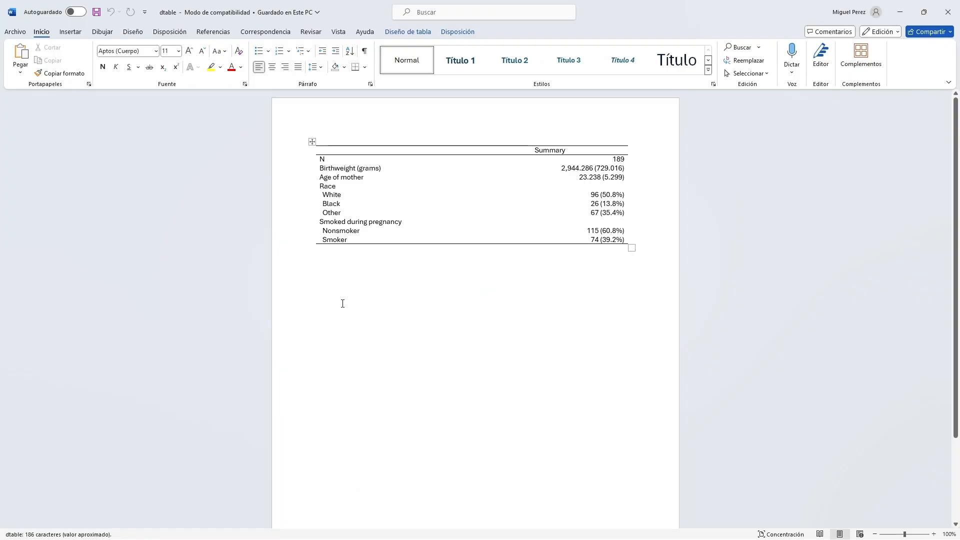
- Add all borders to the entire summary table in the Word document
click(312, 141)
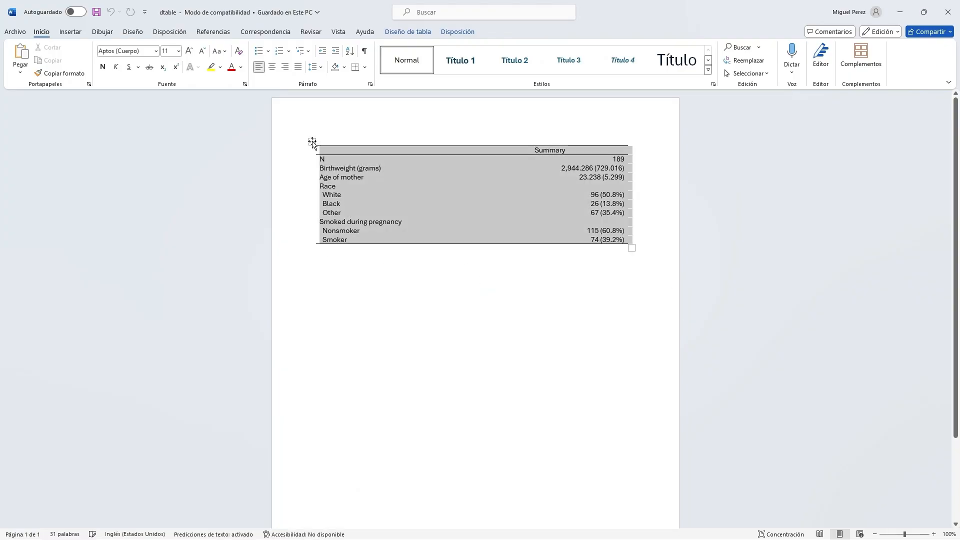
click(364, 67)
click(383, 150)
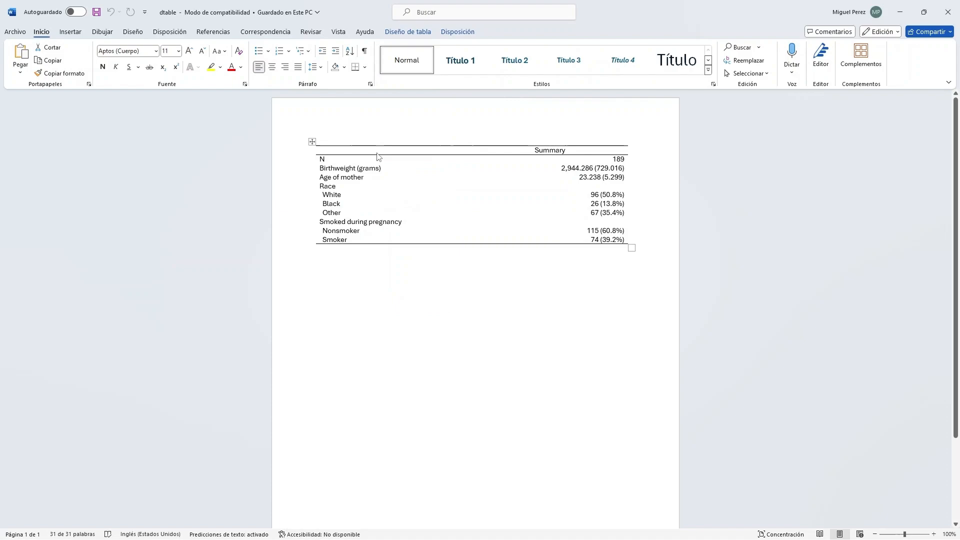
- Apply a green gridded table style to the summary table, and close the document without saving the changes
click(418, 32)
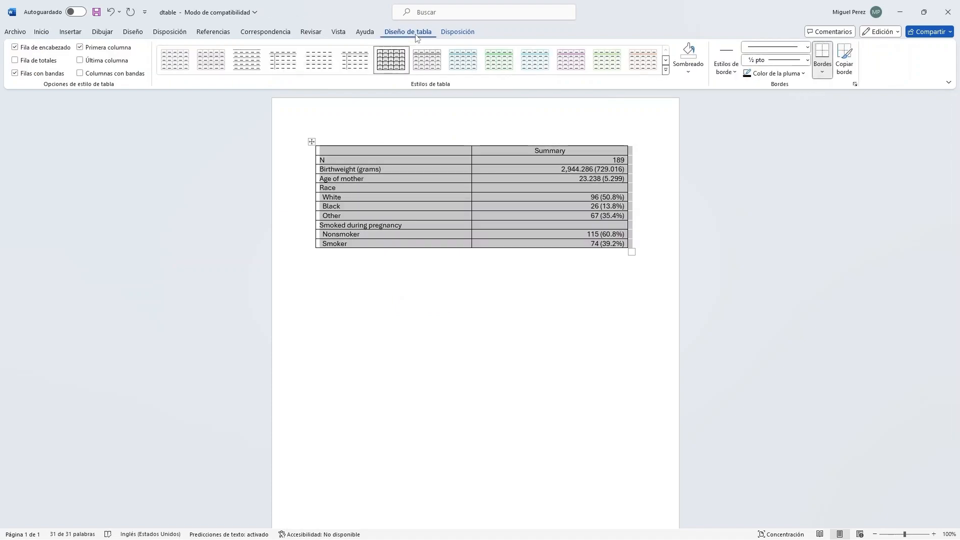
click(504, 59)
click(494, 342)
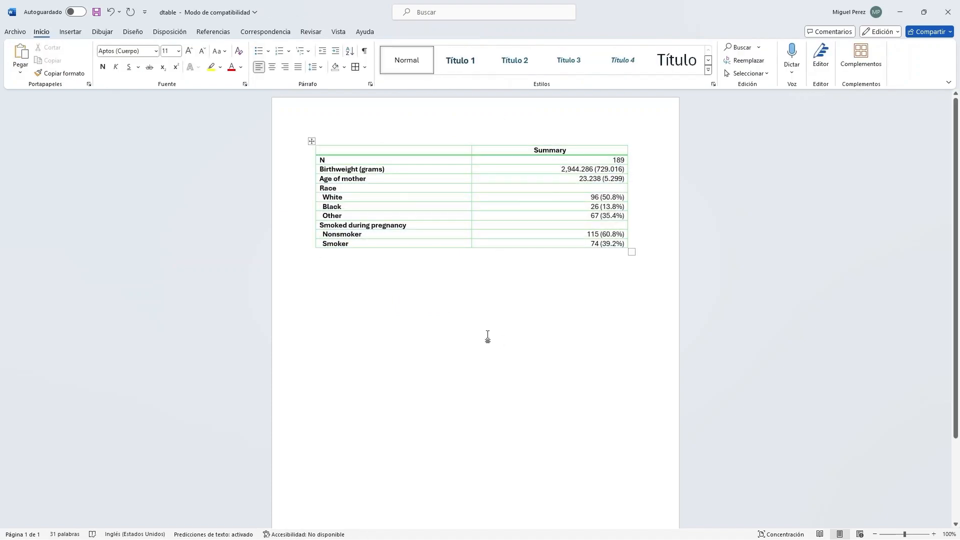
click(953, 9)
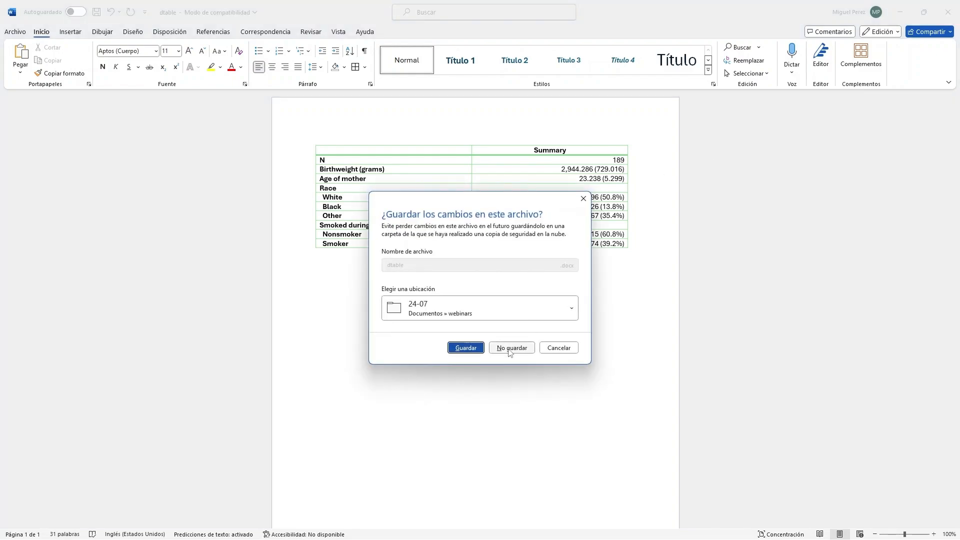
click(509, 348)
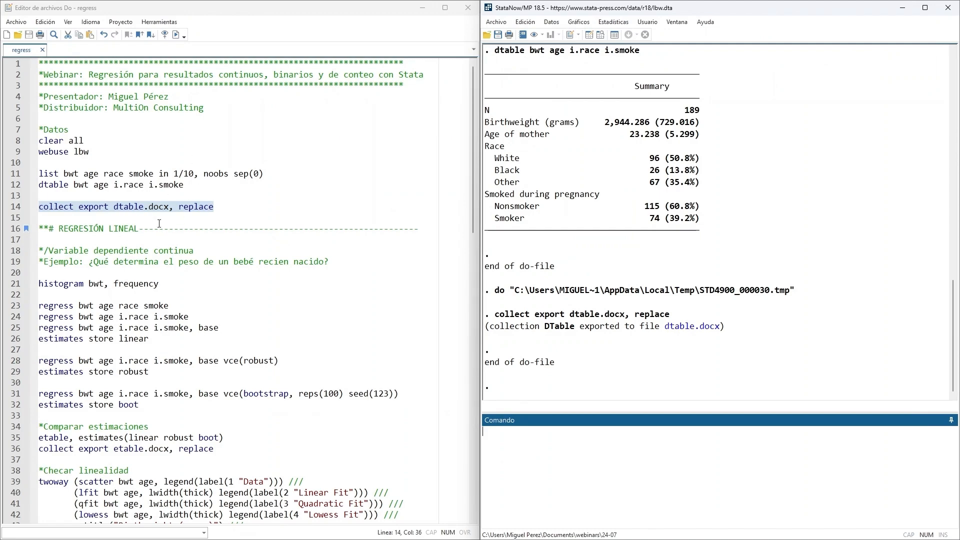
- Review the do-file's REGRESIÓN LINEAL heading, the continuous dependent variable comment and the example question about newborn weight
scroll(137, 195, down, 1)
drag(59, 196, 149, 196)
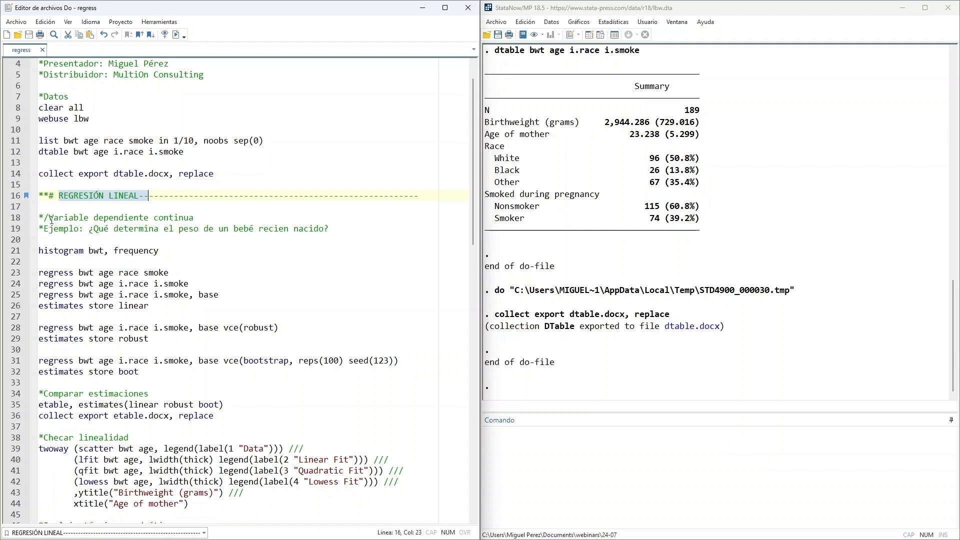
drag(51, 220, 215, 216)
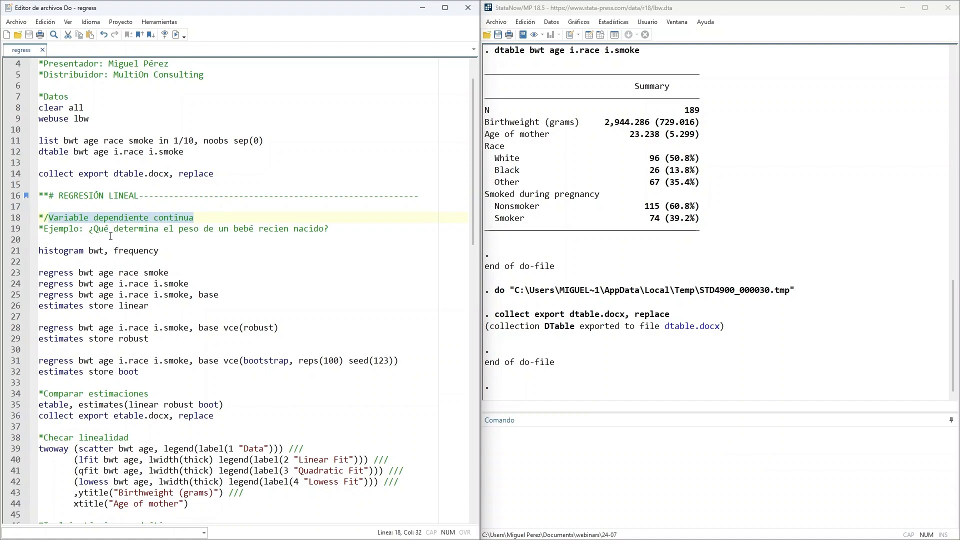
drag(89, 229, 328, 230)
- Run the do-file's histogram command for bwt with the frequency option, and close the graph window after viewing the distribution
click(290, 254)
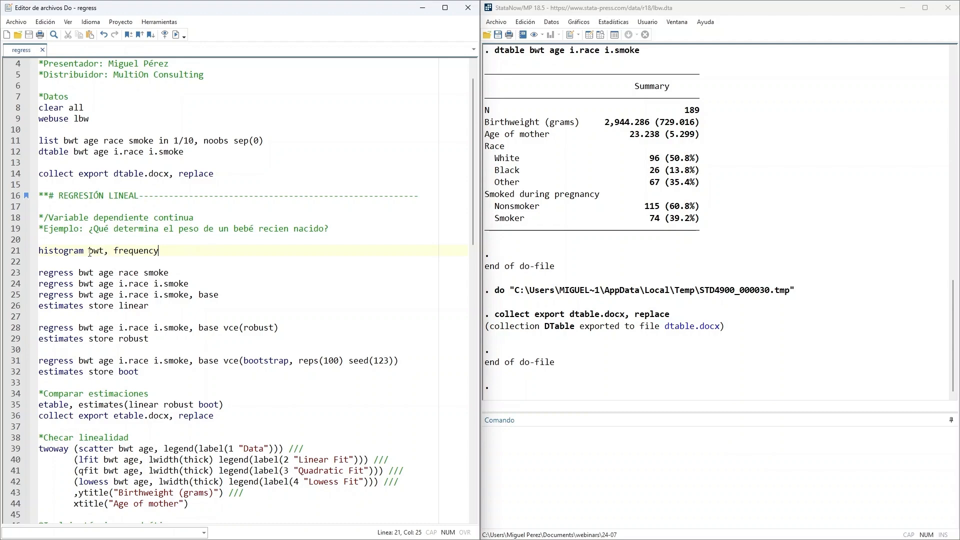
drag(89, 252, 104, 252)
click(173, 256)
drag(181, 252, 19, 257)
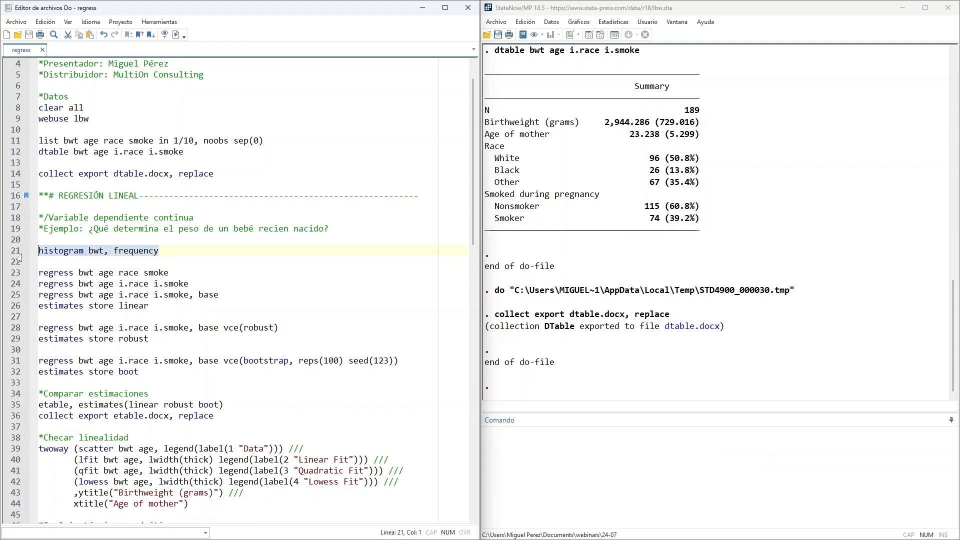
click(176, 34)
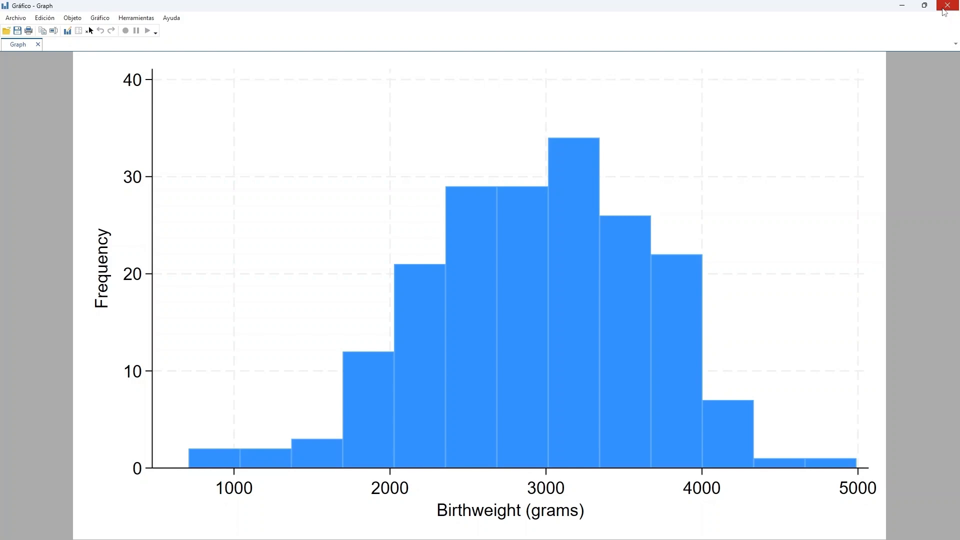
click(943, 8)
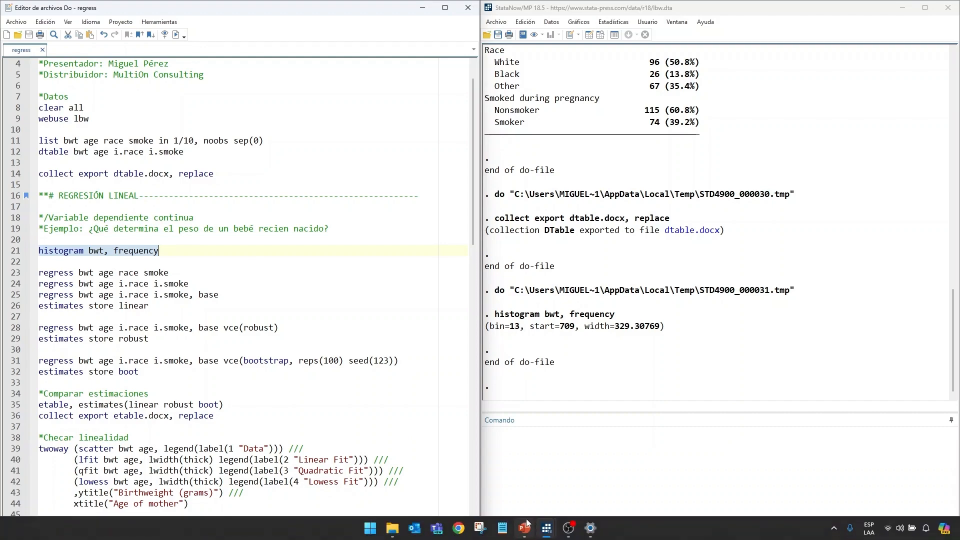
- Switch to the PowerPoint presentation, go to slide 5, "Relación lineal", and examine its question about newborn weight
mouse_move(525, 527)
click(525, 486)
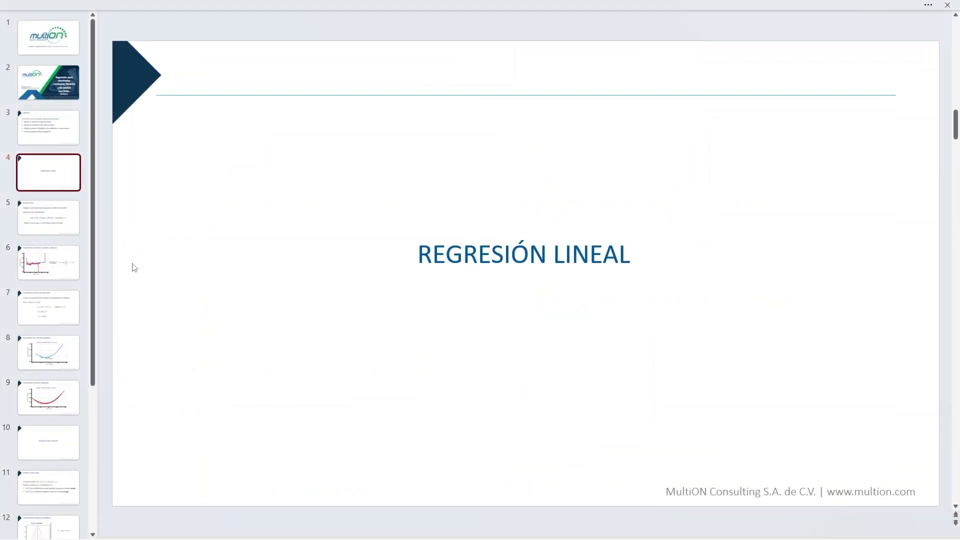
click(57, 208)
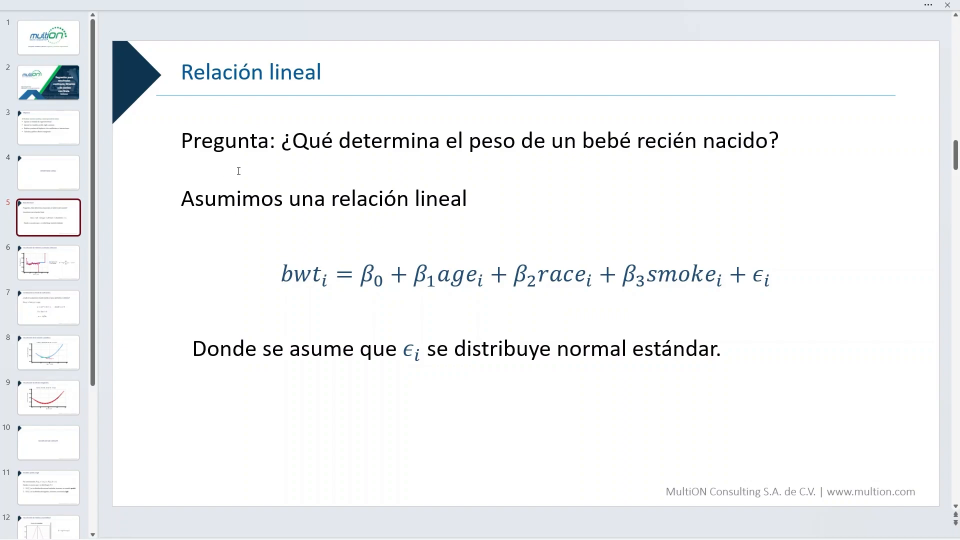
drag(289, 150, 767, 144)
click(781, 252)
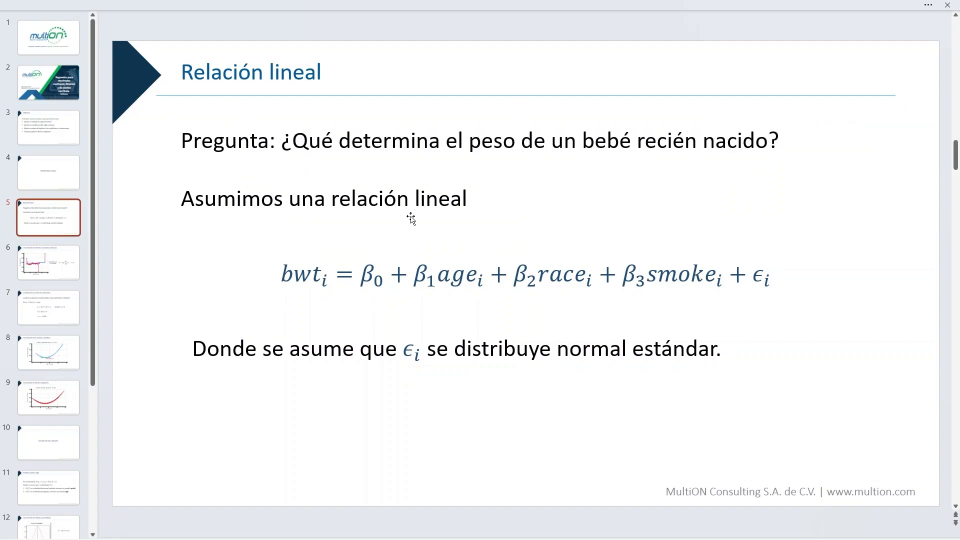
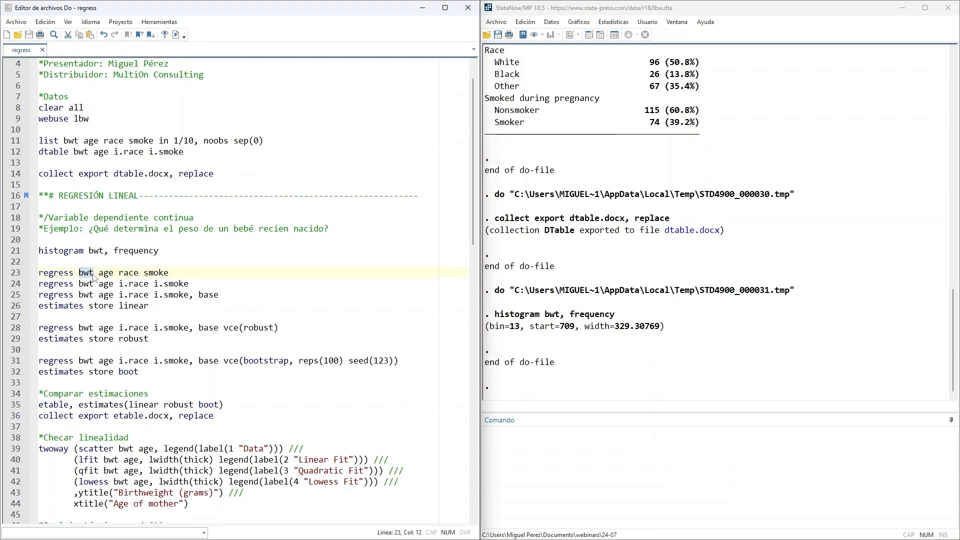
- Run only the do-file's command regress bwt age race smoke and look at the model summary block in the output
click(195, 274)
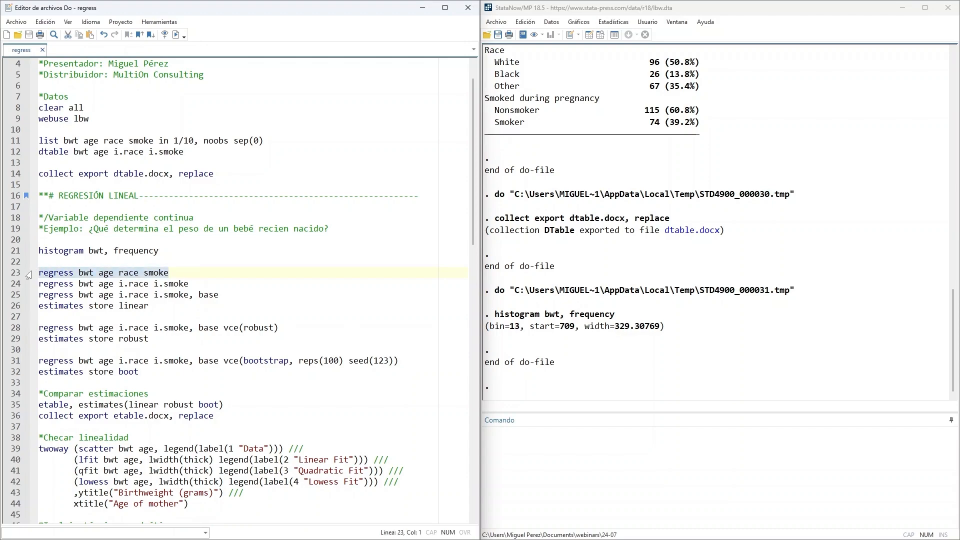
click(176, 35)
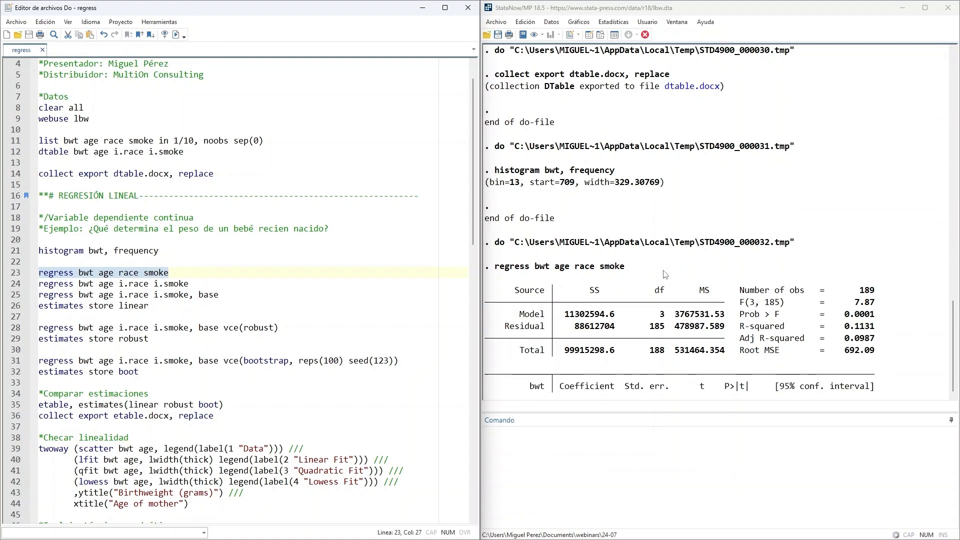
drag(515, 153, 894, 225)
click(895, 224)
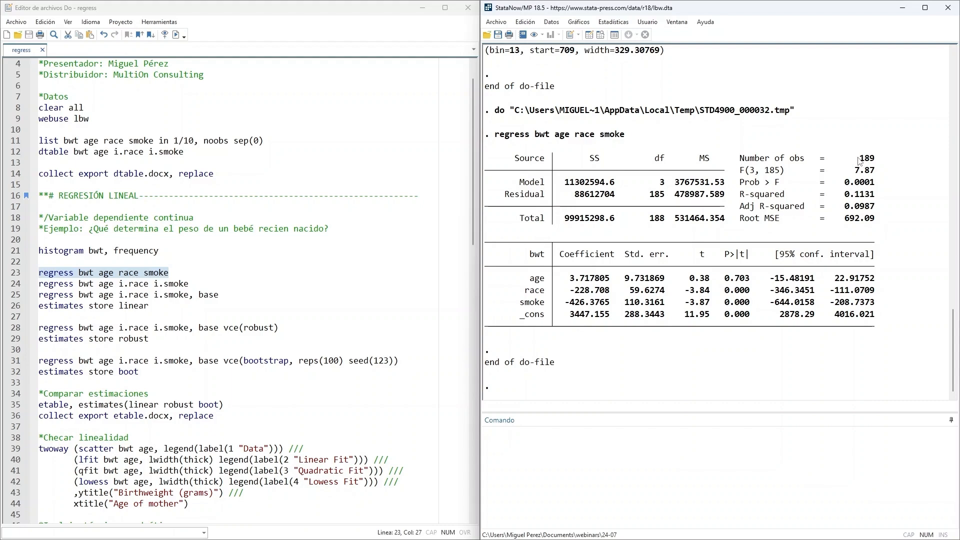
- Examine the regression's number of observations, F statistic, Prob > F, R-squared and adjusted R-squared
drag(761, 161, 886, 161)
drag(800, 172, 891, 172)
drag(829, 184, 882, 182)
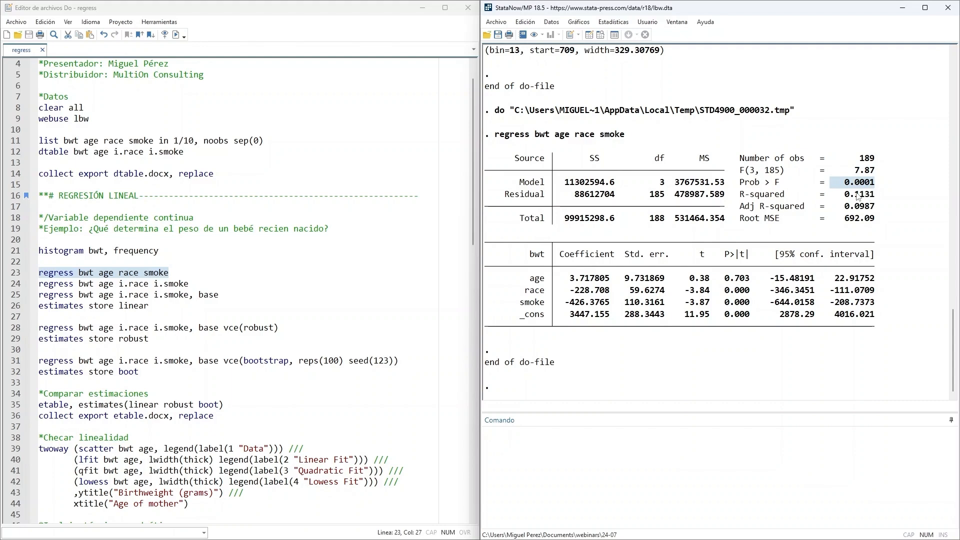
drag(828, 198, 895, 195)
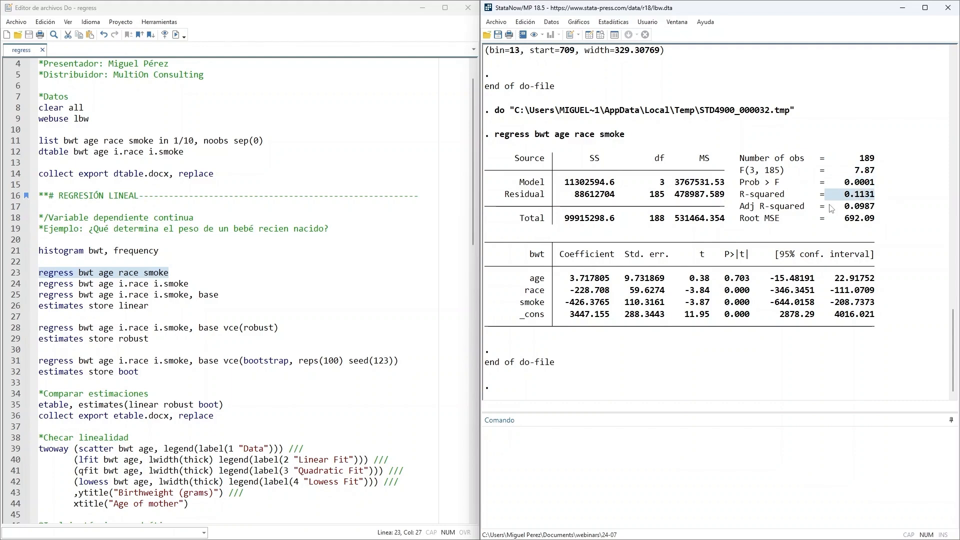
drag(832, 207, 886, 205)
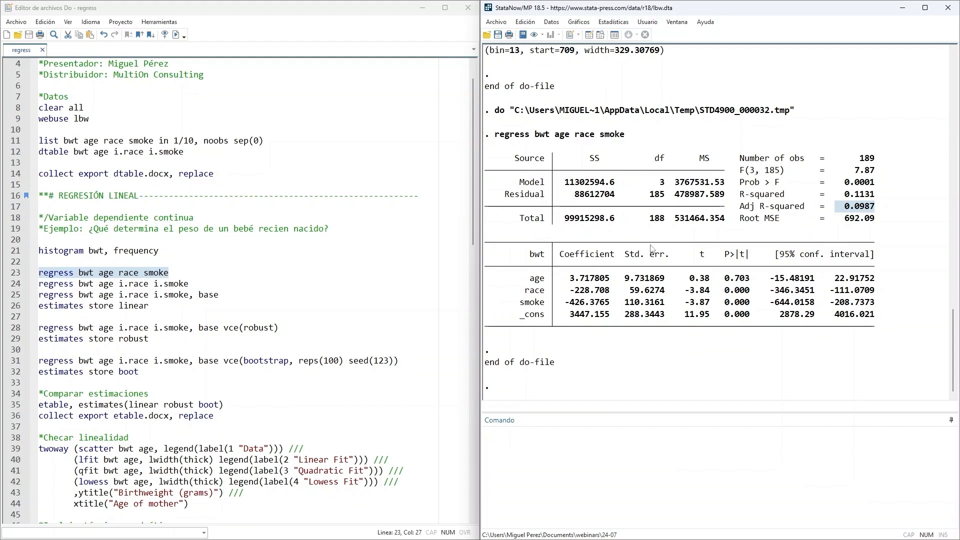
- Examine the coefficient table for age, race and smoke, including the p-value of age
drag(523, 241, 885, 328)
click(800, 346)
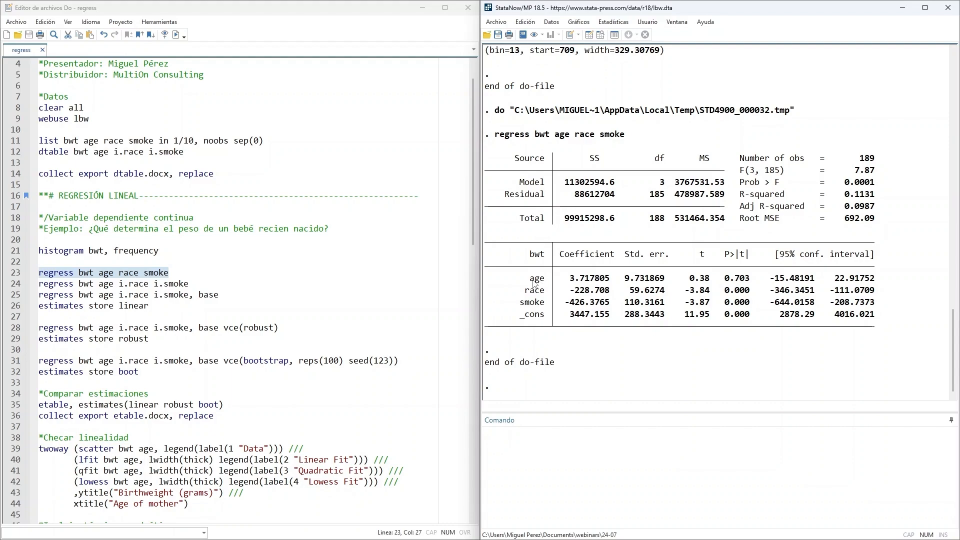
drag(565, 278, 620, 283)
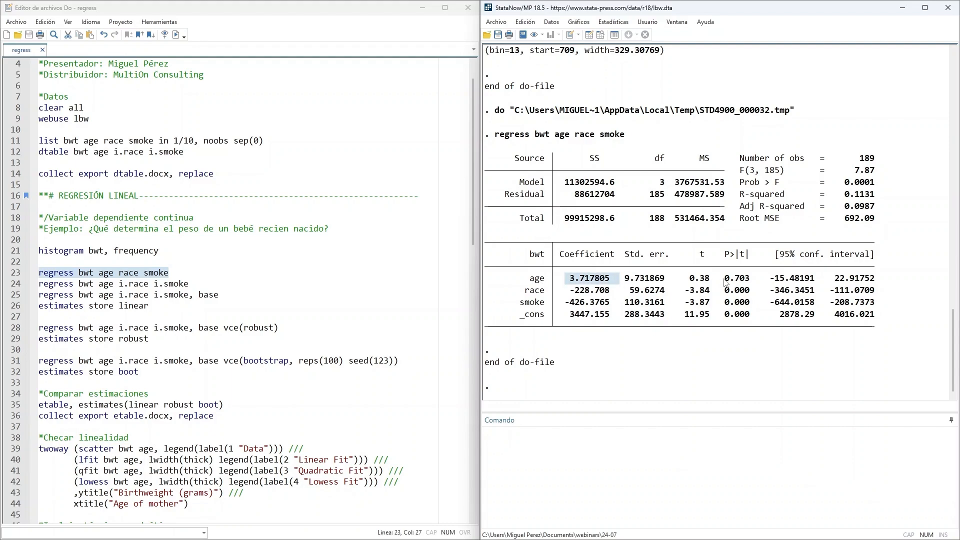
drag(721, 280, 752, 283)
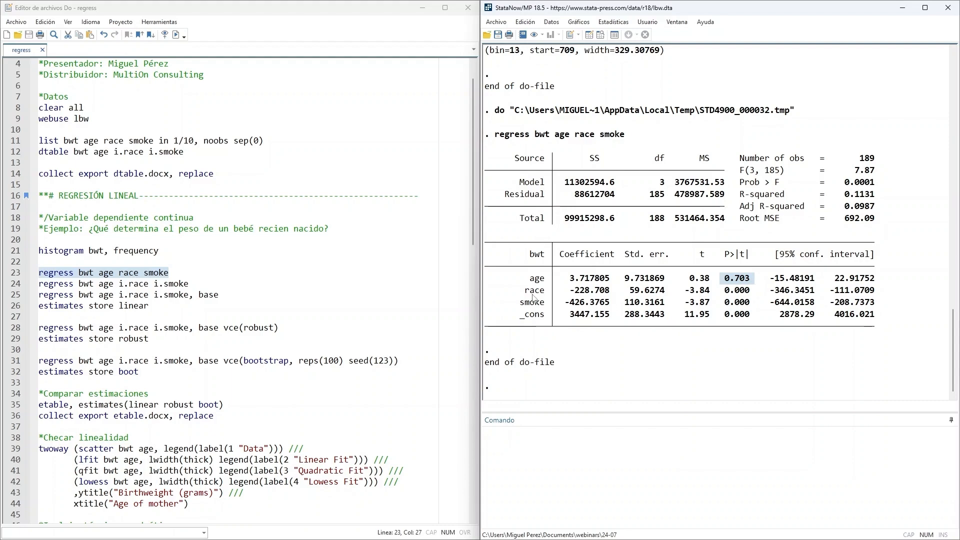
click(571, 296)
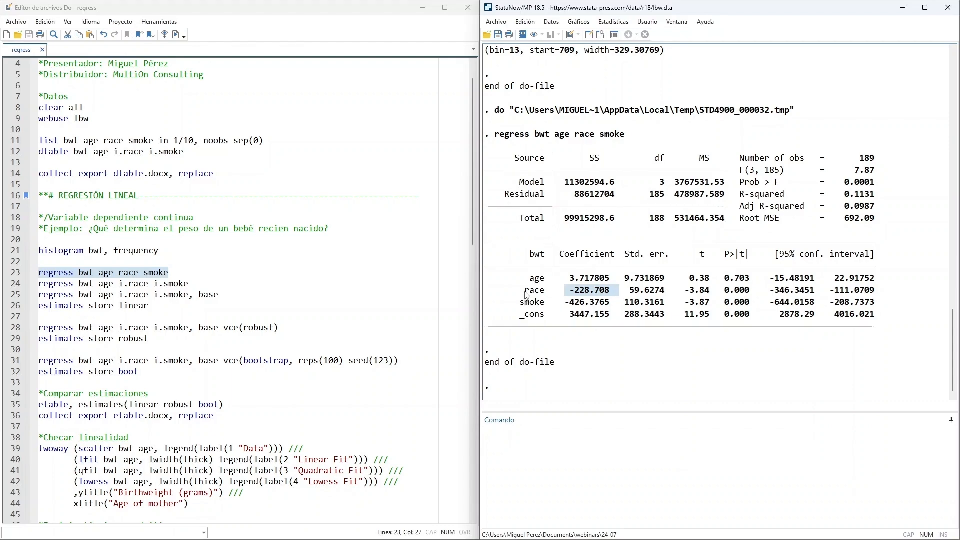
drag(520, 294, 545, 295)
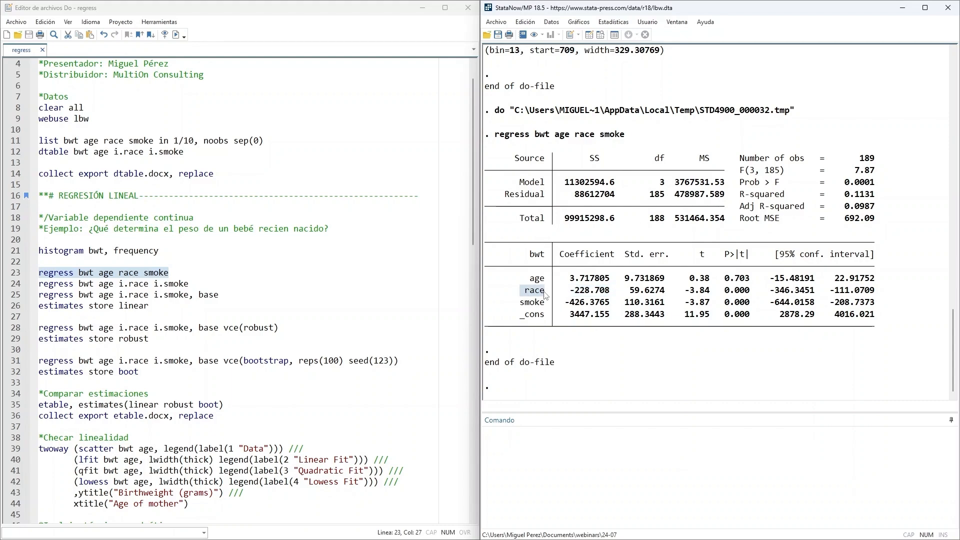
drag(521, 303, 614, 305)
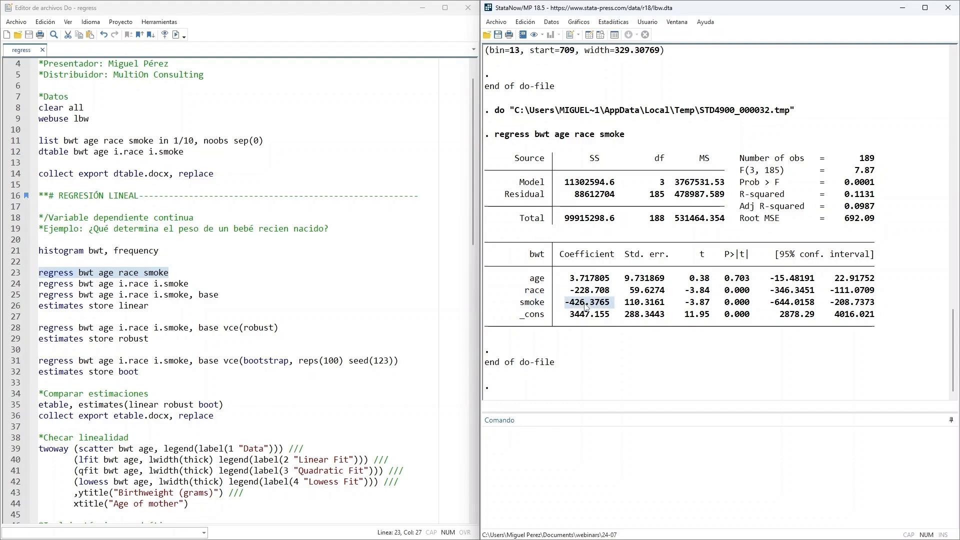
drag(516, 302, 547, 308)
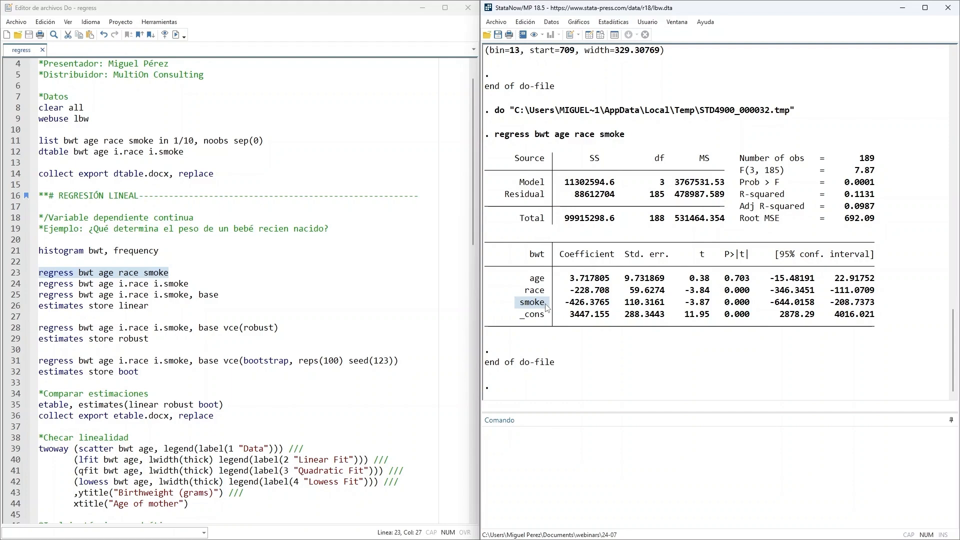
- Review the race and smoking categories in the earlier dtable summary, and return to the regression output
scroll(568, 302, up, 8)
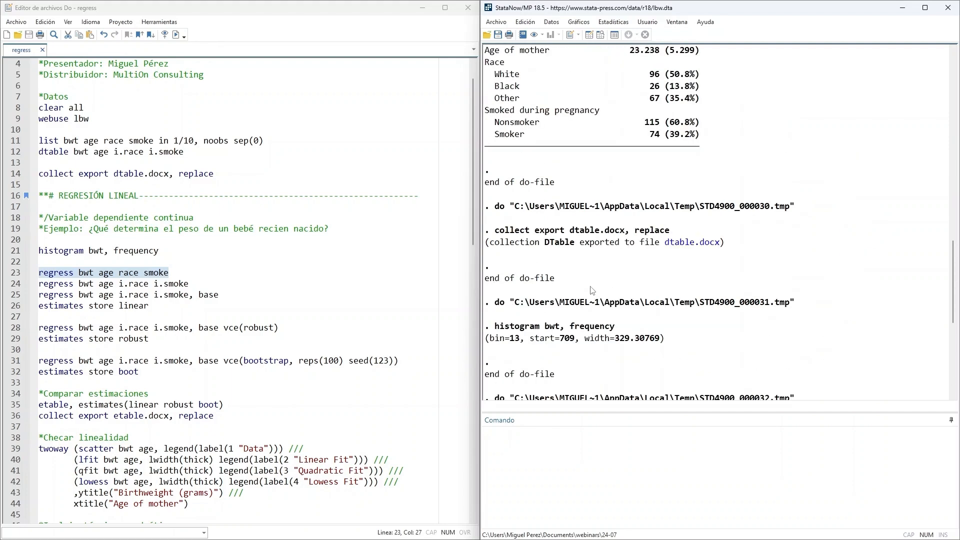
scroll(591, 290, up, 3)
drag(486, 171, 710, 206)
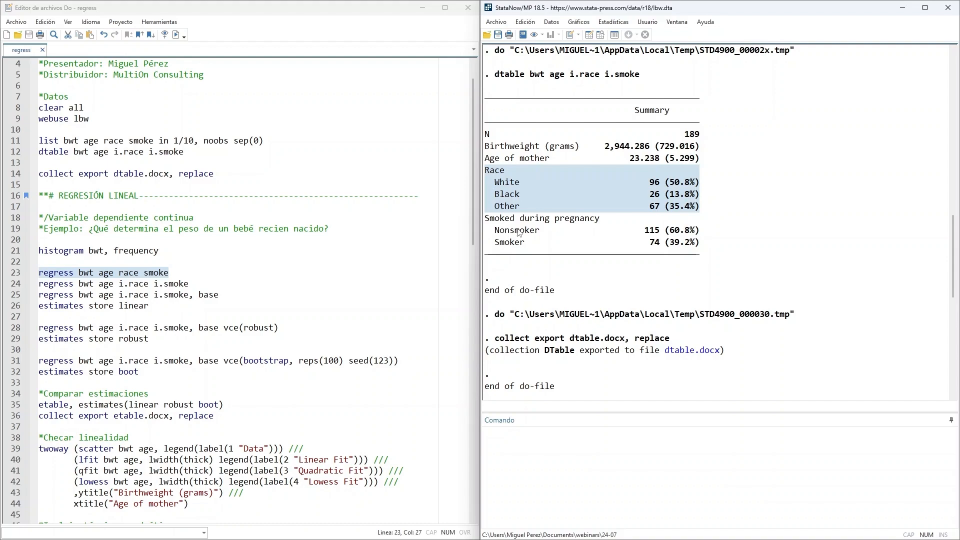
drag(493, 231, 703, 243)
scroll(650, 298, down, 7)
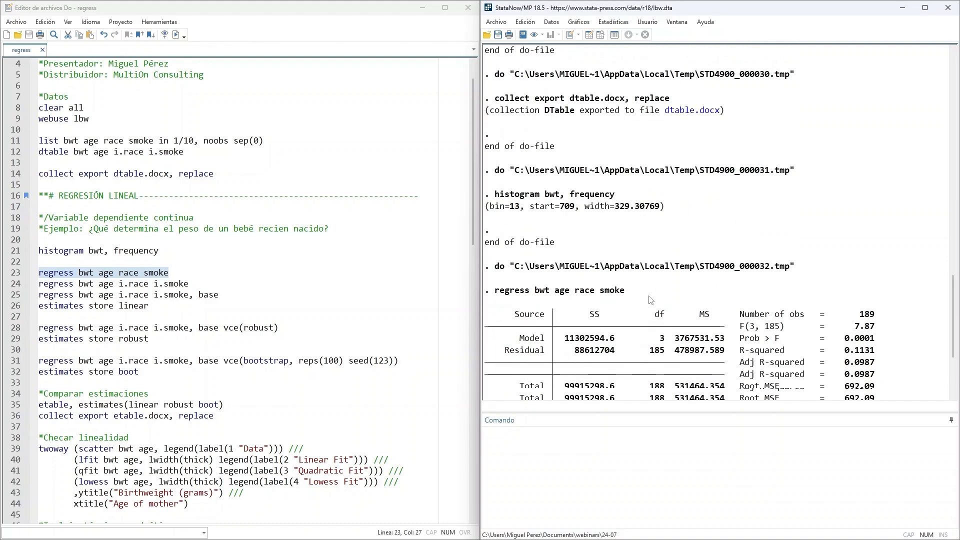
scroll(650, 299, down, 4)
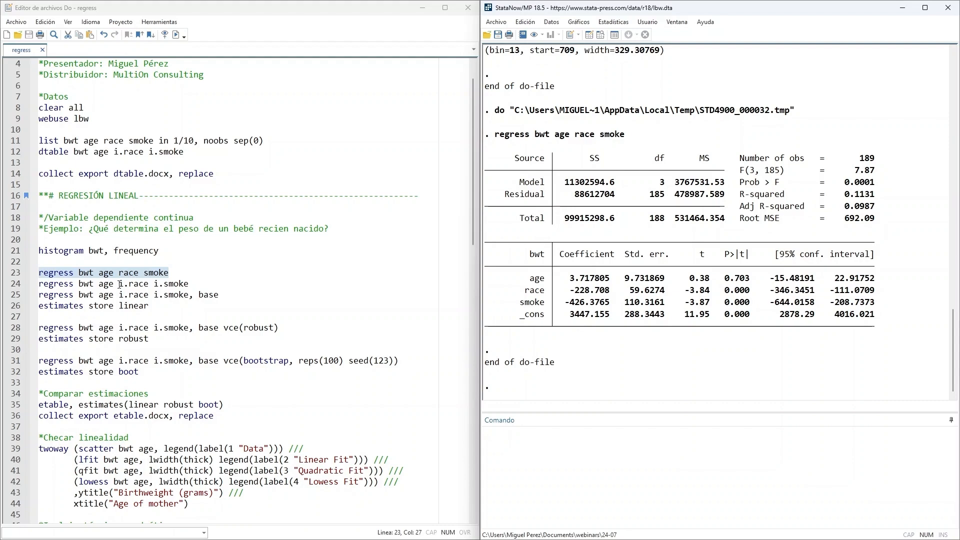
- Run the do-file's regression of bwt on age with race and smoke as factor variables, regress bwt age i.race i.smoke
click(128, 285)
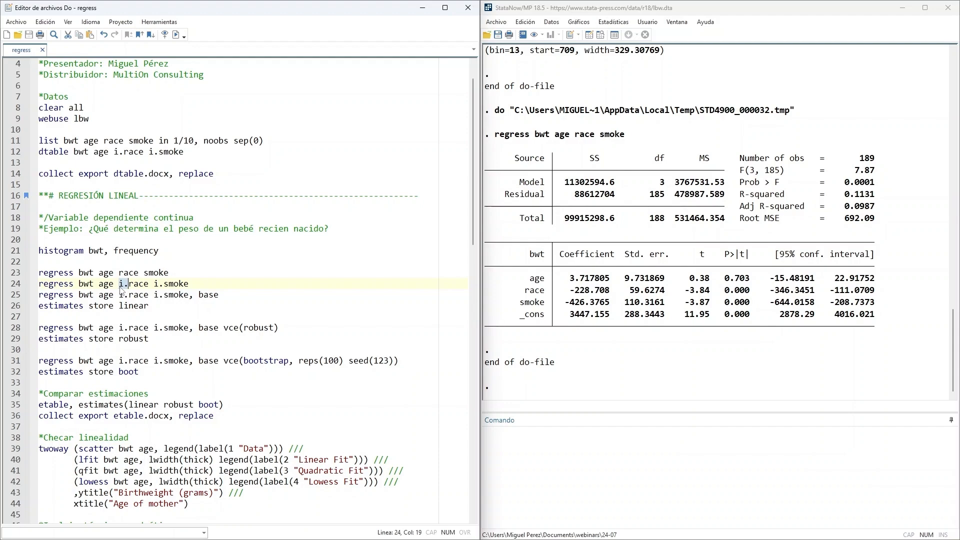
click(205, 281)
mouse_move(39, 284)
mouse_down()
mouse_move(192, 284)
mouse_move(38, 284)
mouse_up()
click(125, 284)
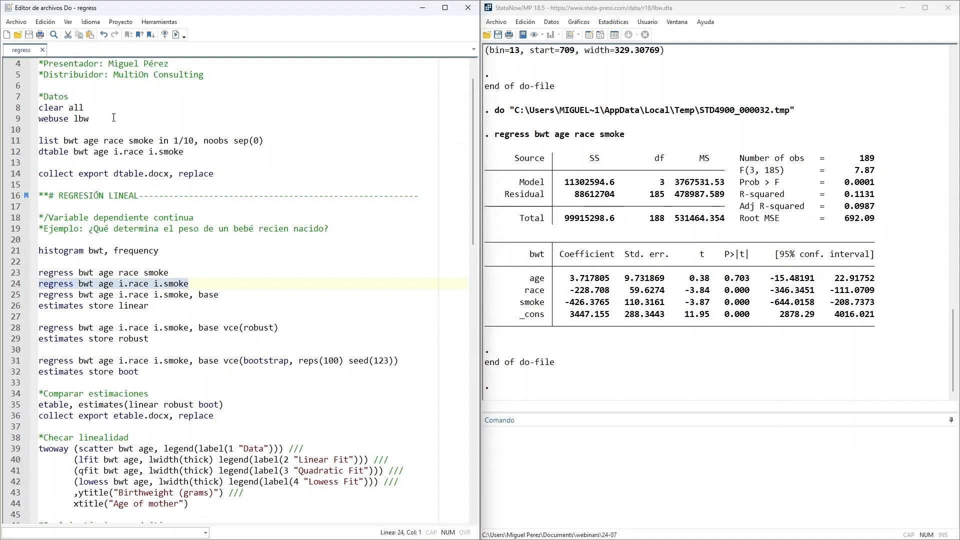
click(175, 34)
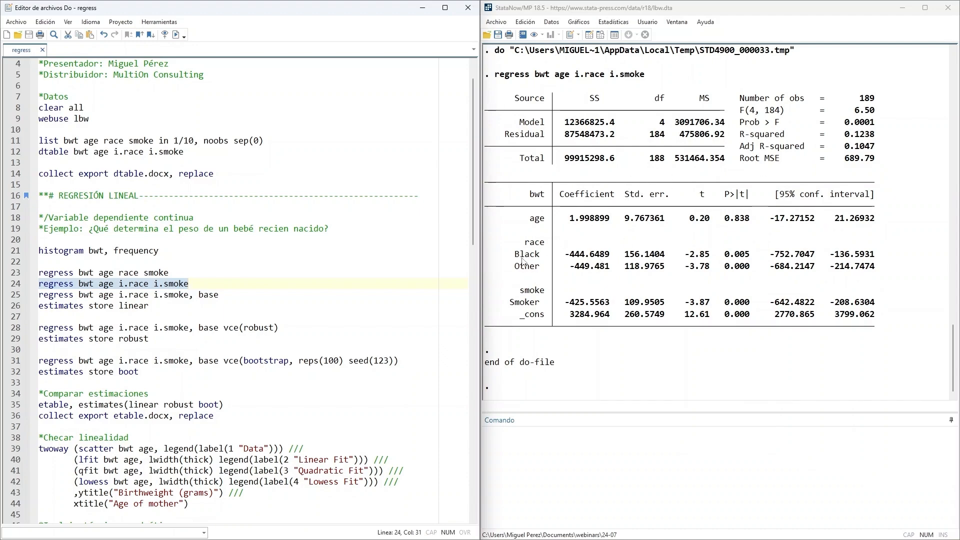
- Compare the Black and Other race coefficients with the race categories listed in the dtable summary
drag(515, 255, 609, 269)
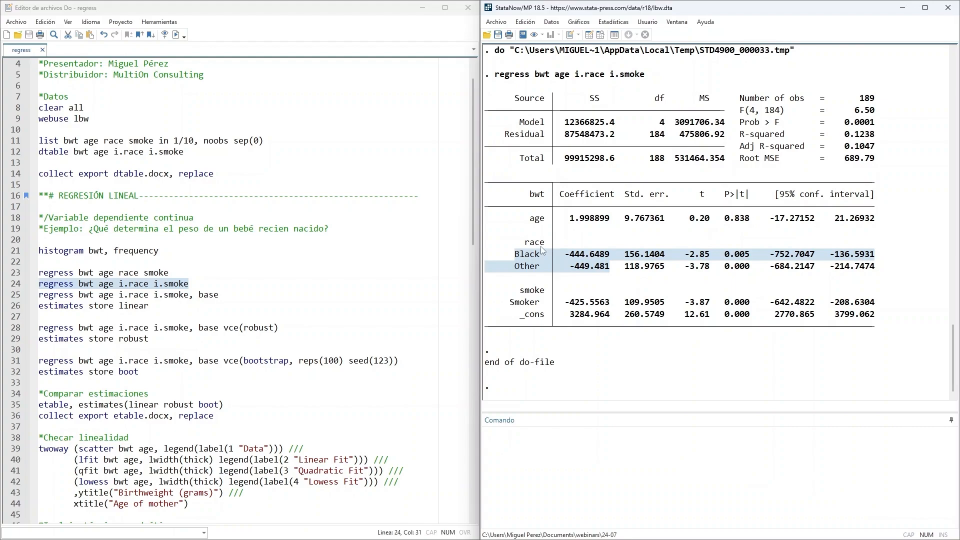
scroll(550, 272, up, 20)
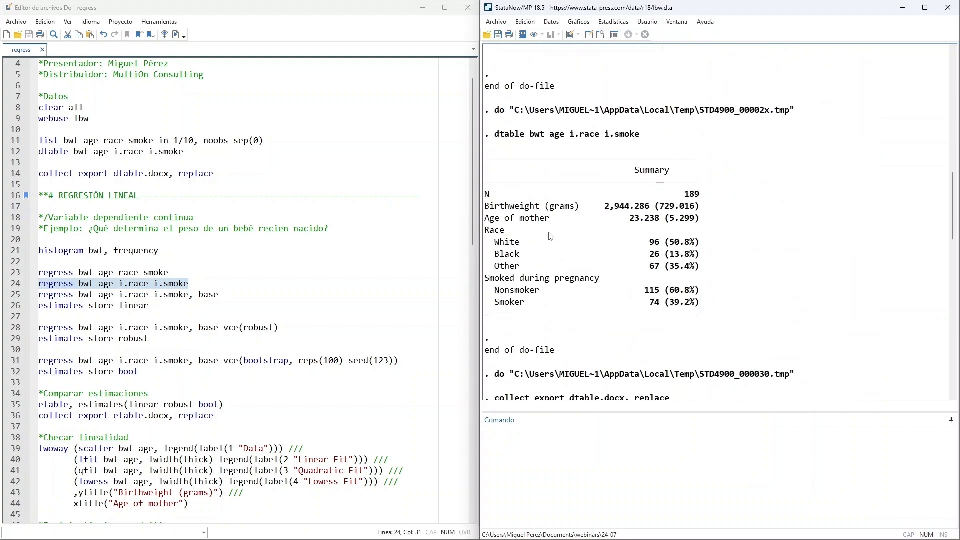
drag(497, 244, 715, 269)
scroll(714, 269, down, 13)
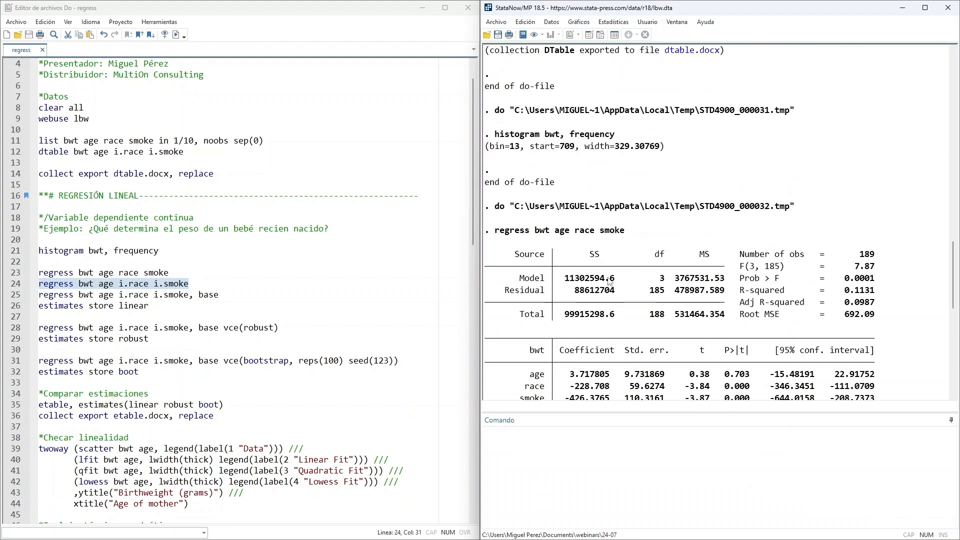
scroll(610, 285, down, 7)
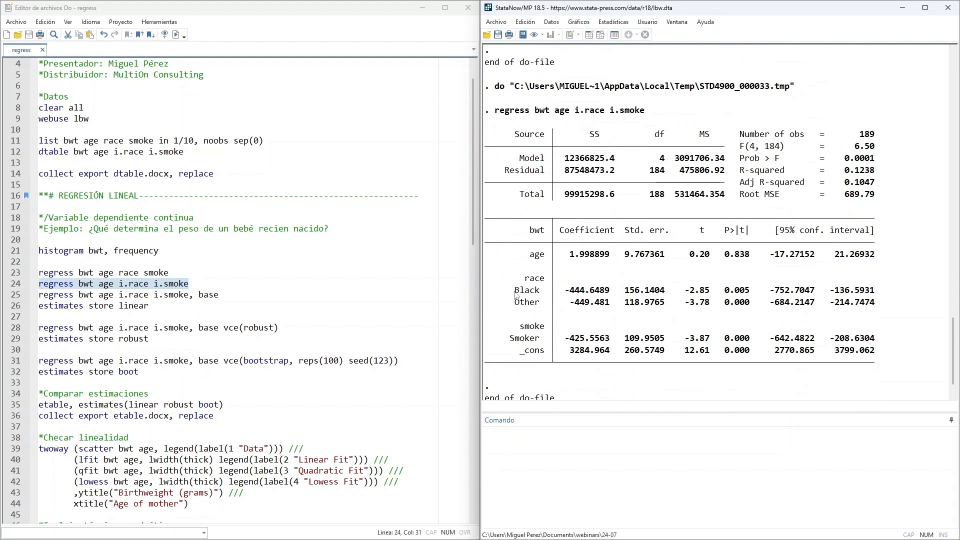
drag(566, 290, 609, 302)
click(609, 301)
- Run the do-file's factor-variable regression with the base option, regress bwt age i.race i.smoke, base
scroll(195, 279, down, 1)
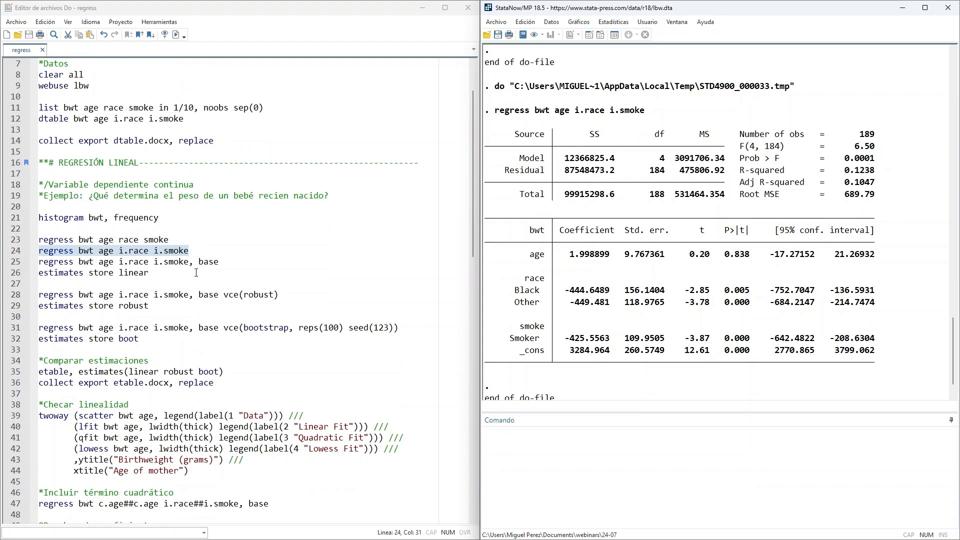
drag(39, 261, 189, 263)
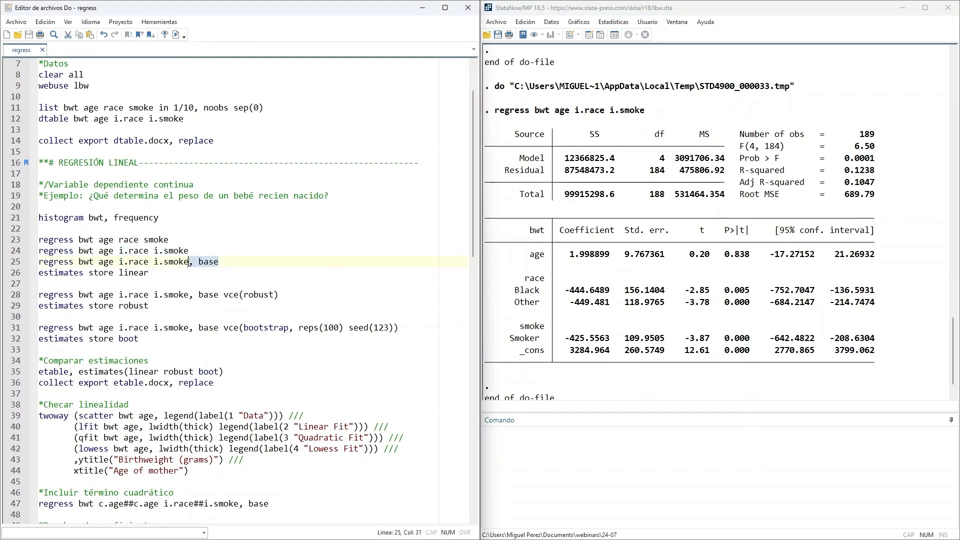
click(203, 272)
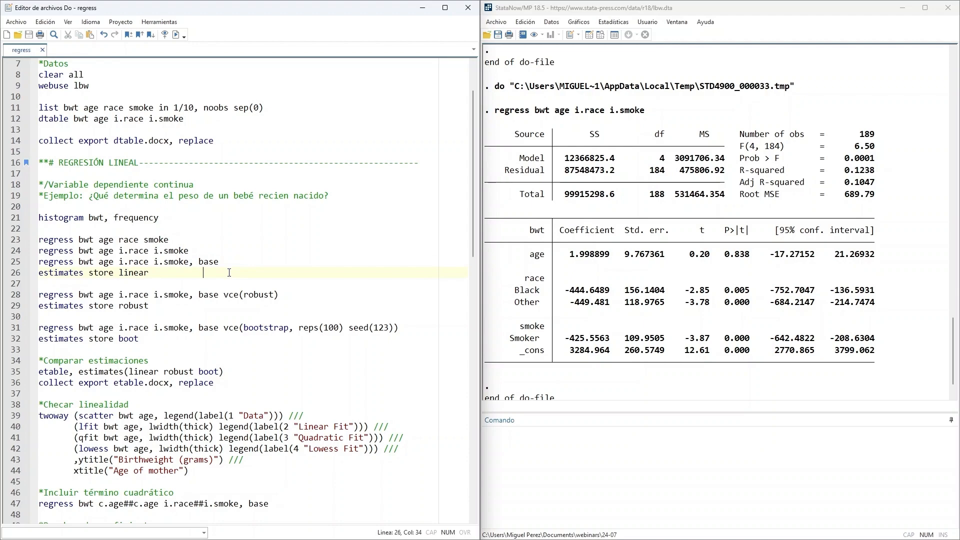
drag(225, 262, 38, 262)
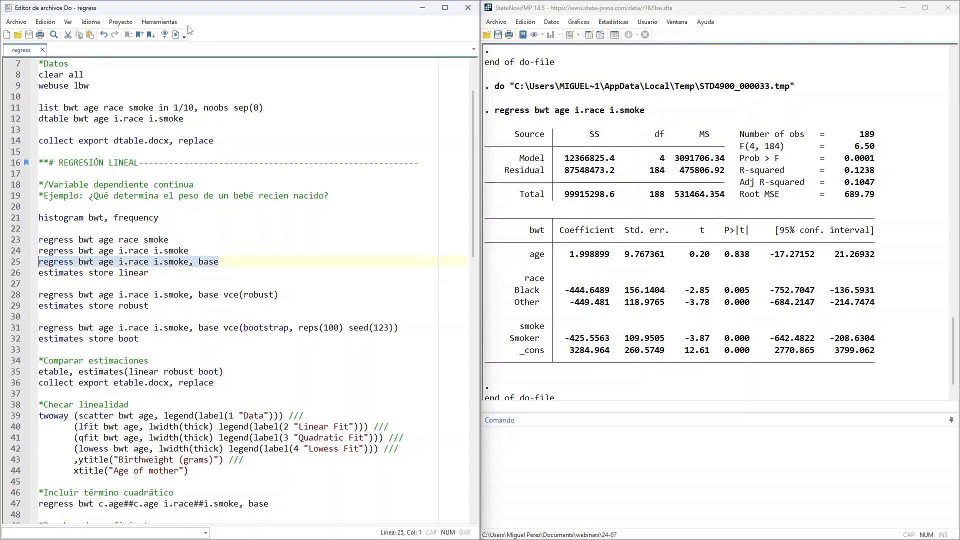
click(176, 34)
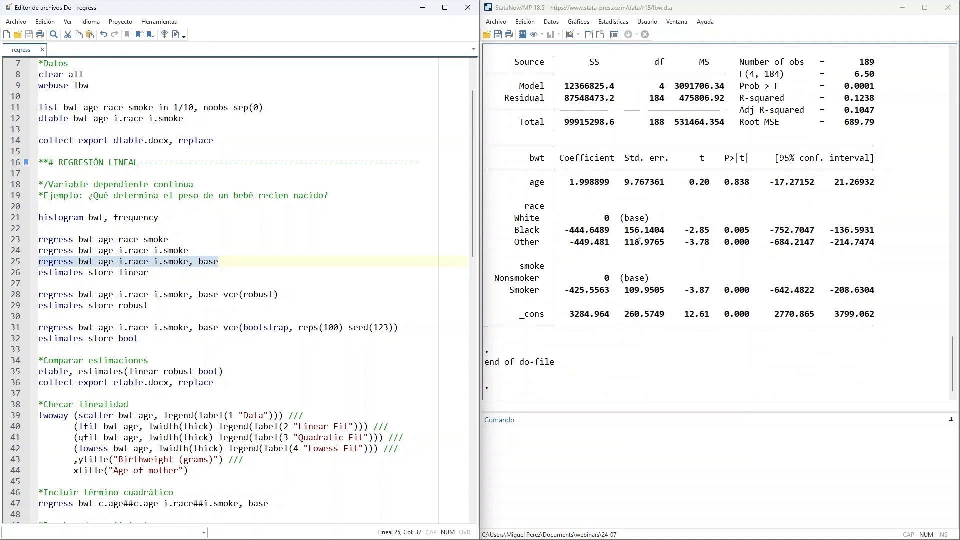
- Examine the p-value of age and the Black race coefficient relative to the White base category in the new output
scroll(702, 289, up, 1)
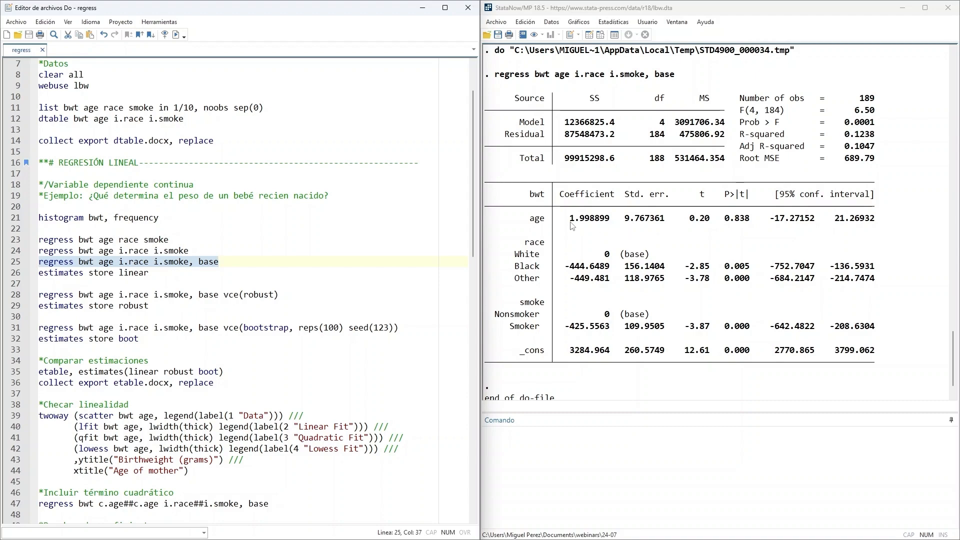
click(531, 221)
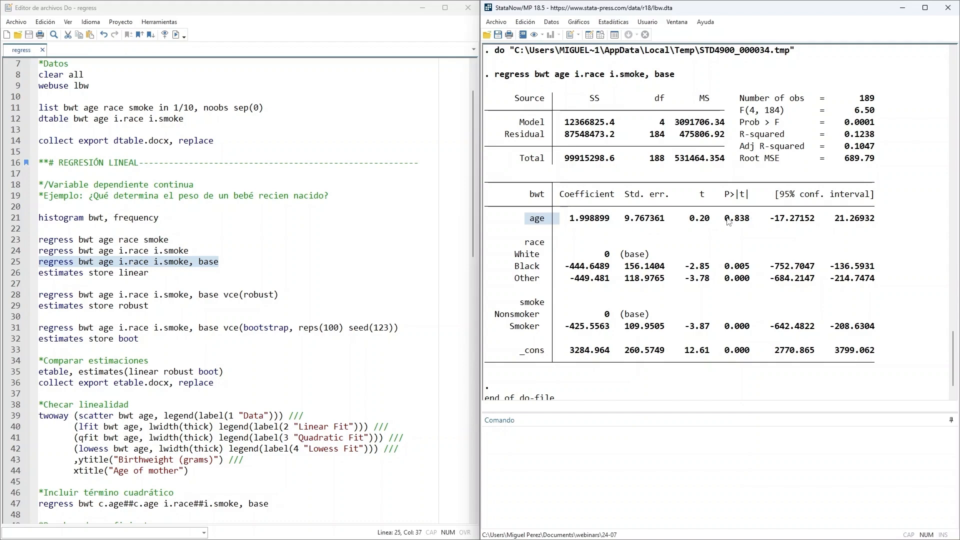
drag(726, 221, 750, 223)
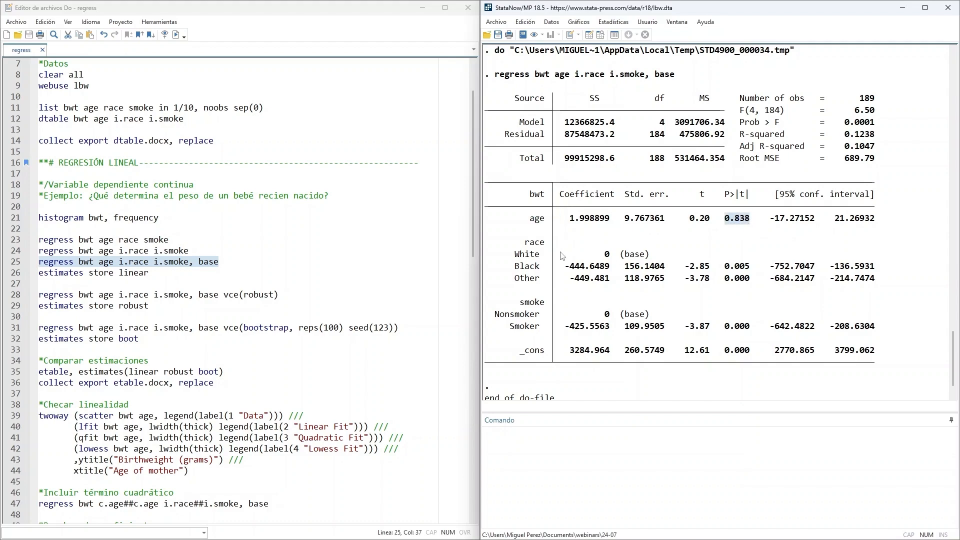
scroll(532, 243, down, 1)
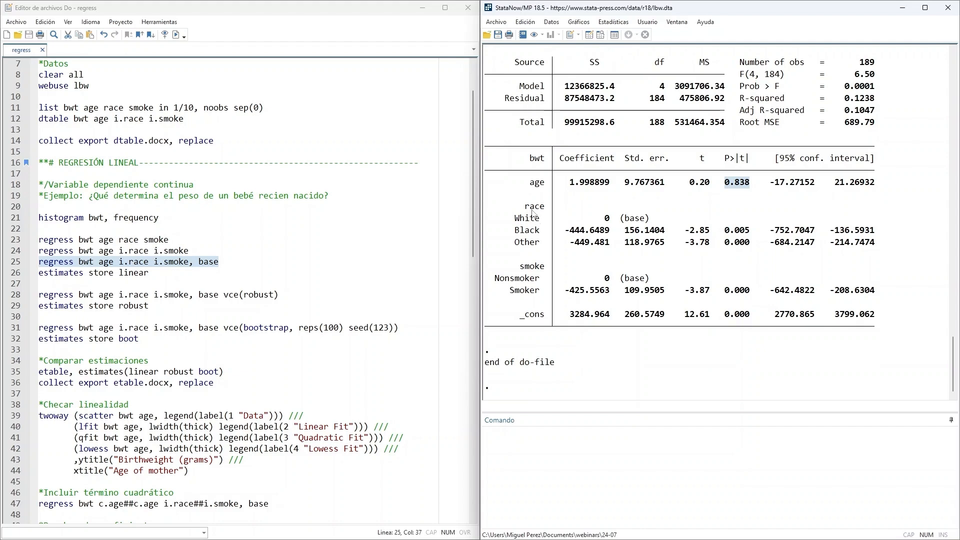
drag(520, 208, 536, 210)
drag(518, 225, 623, 223)
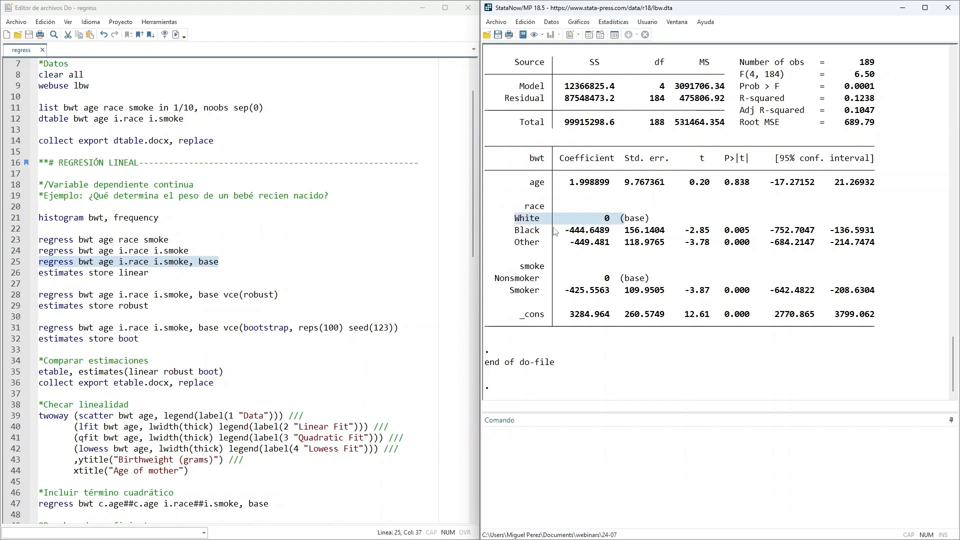
drag(515, 232, 607, 232)
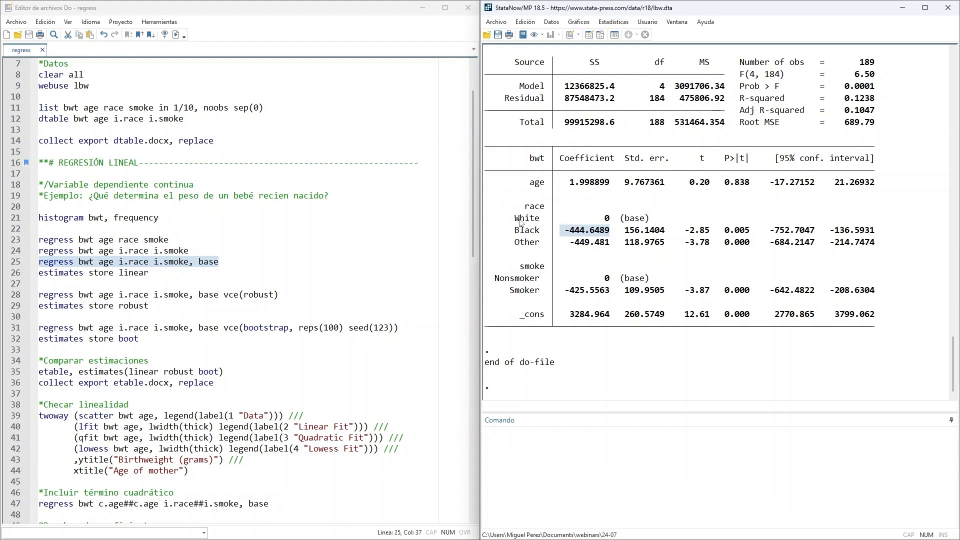
drag(514, 221, 546, 223)
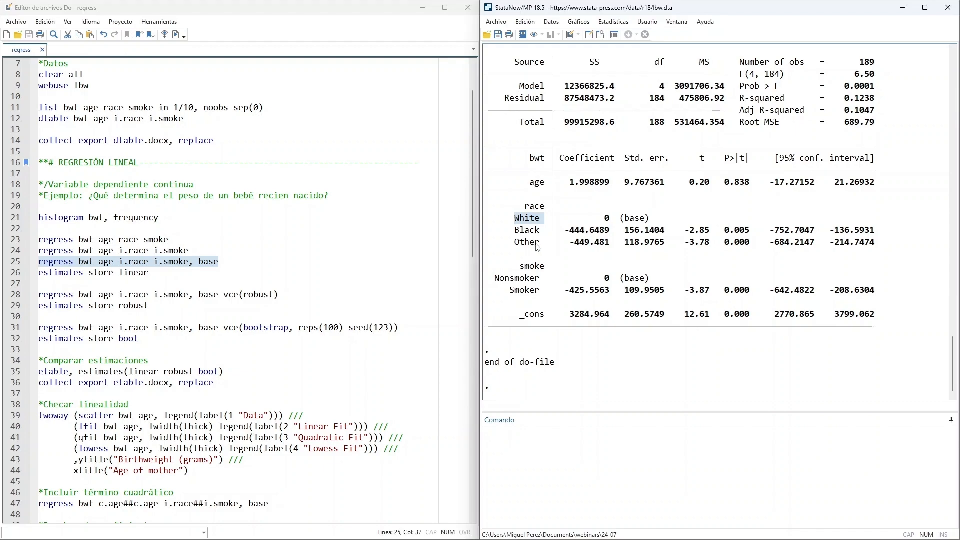
- Examine the Other race coefficient with its p-value and the Smoker coefficient relative to the Nonsmoker base category
drag(566, 245, 606, 245)
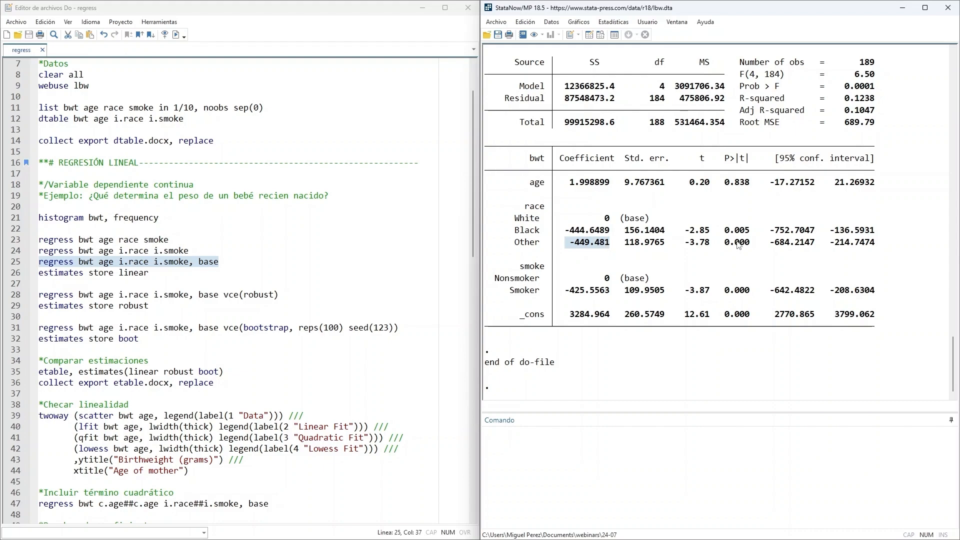
drag(724, 232, 756, 245)
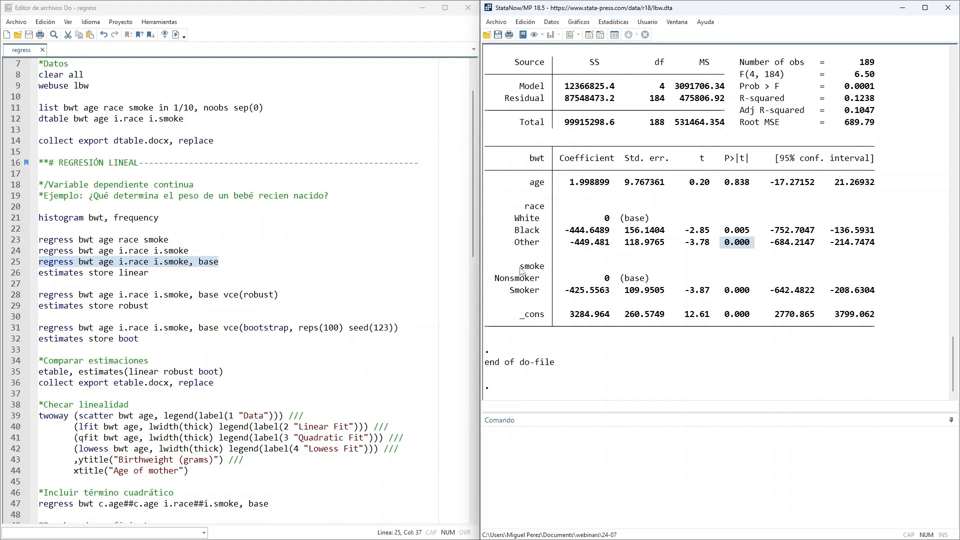
drag(520, 267, 545, 268)
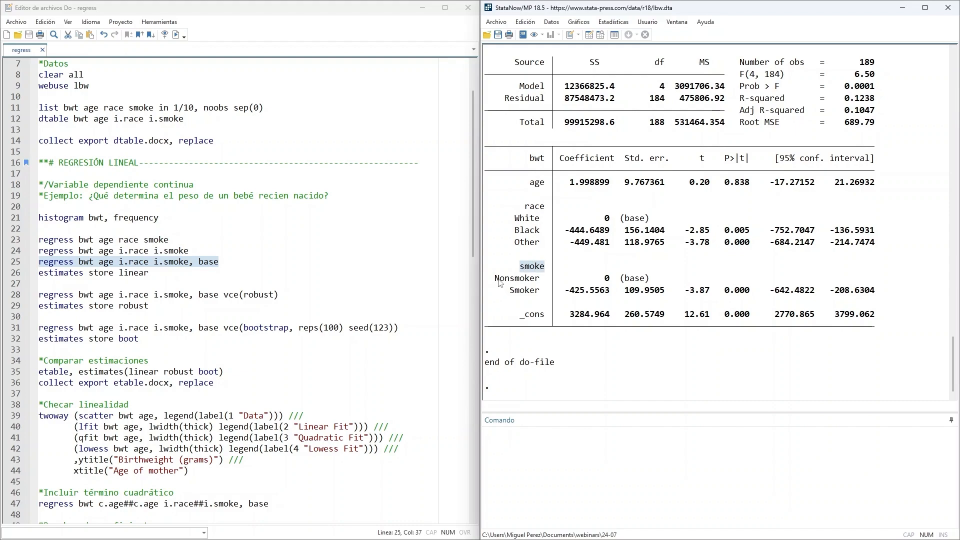
drag(496, 281, 662, 280)
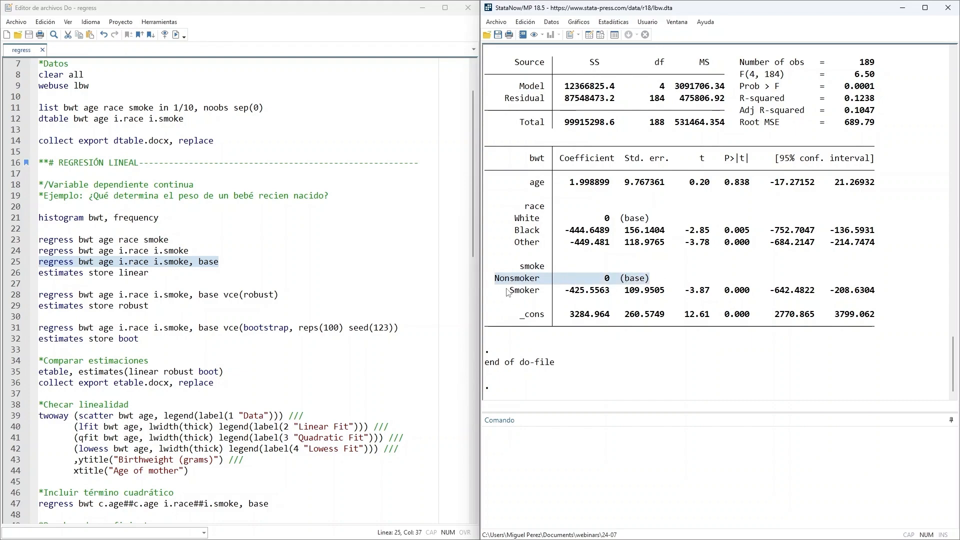
drag(501, 290, 605, 294)
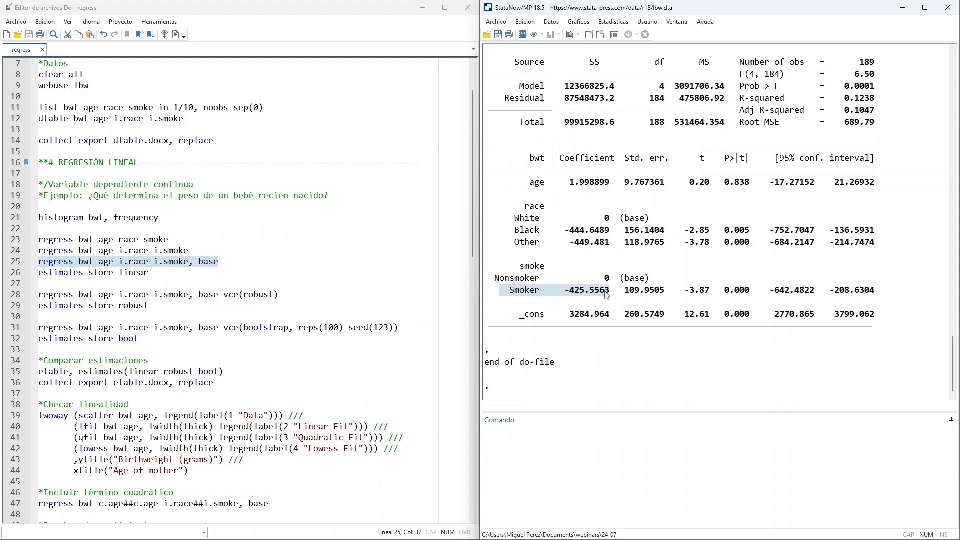
click(578, 301)
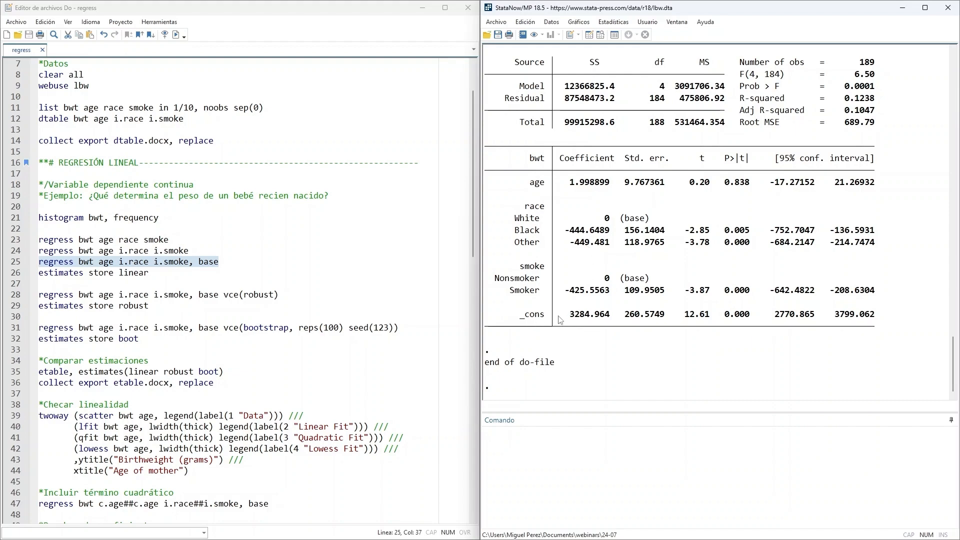
- Examine the constant's coefficient and the p-values of the Black, Other, Smoker and _cons terms
drag(521, 316, 606, 321)
double_click(733, 230)
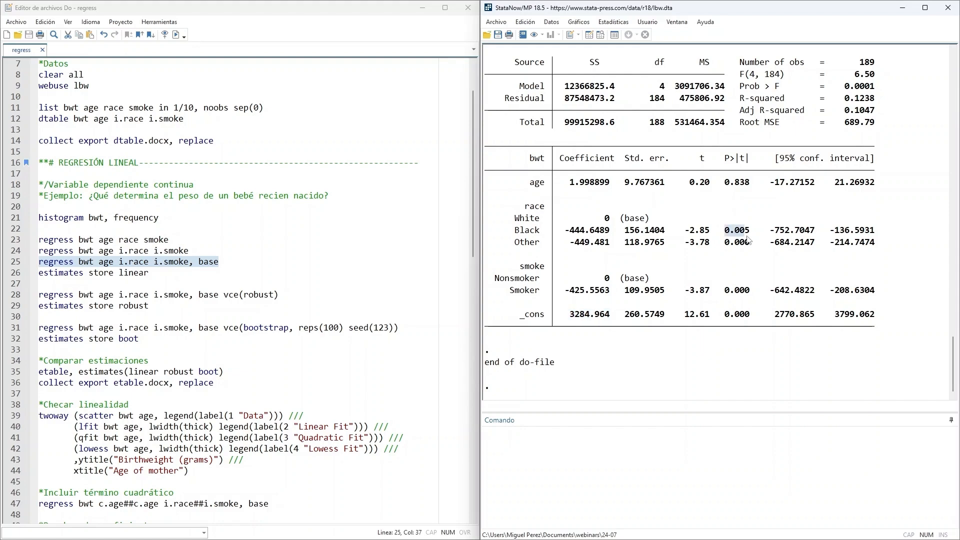
double_click(741, 242)
double_click(733, 291)
double_click(729, 315)
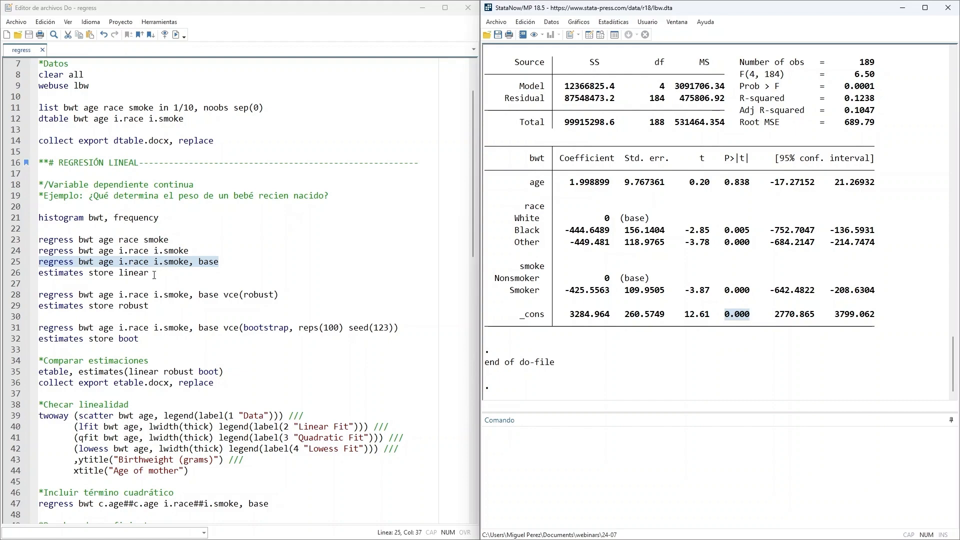
- Run the do-file line estimates store linear to save the results of the base-category regression
drag(42, 277, 110, 274)
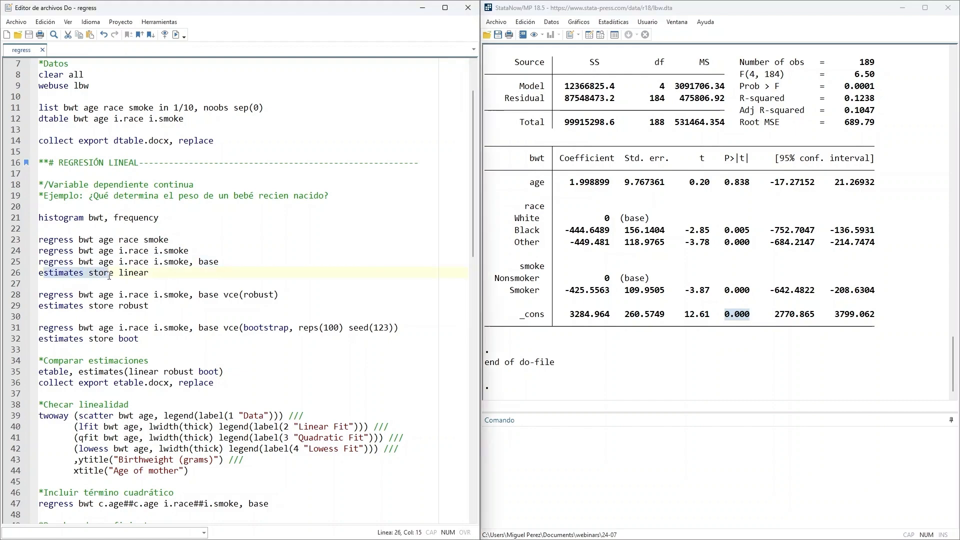
click(138, 280)
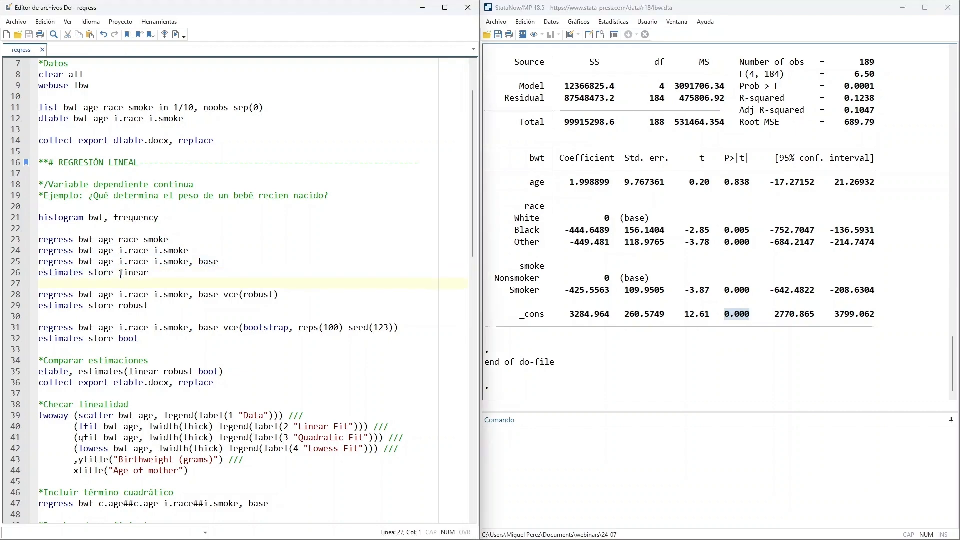
double_click(121, 274)
key(End)
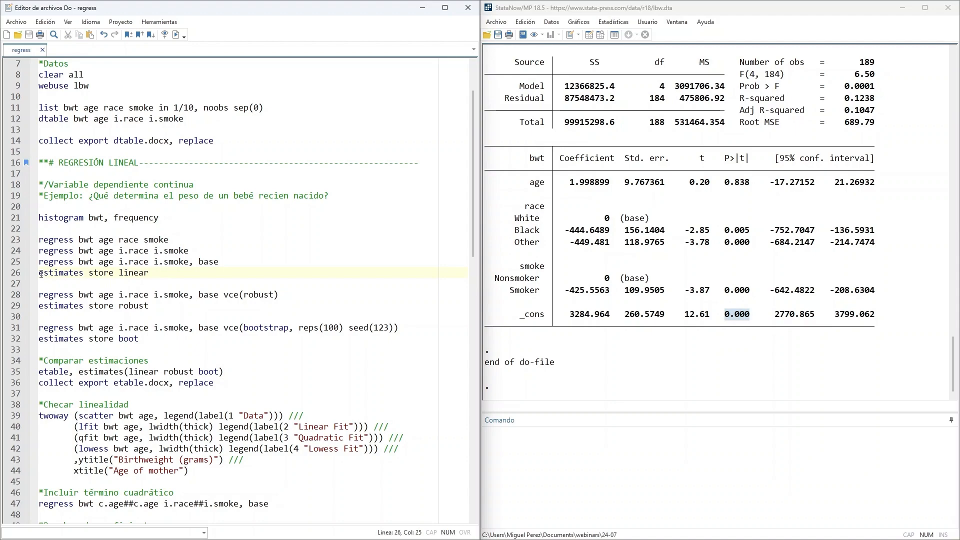
drag(41, 274, 203, 274)
click(176, 35)
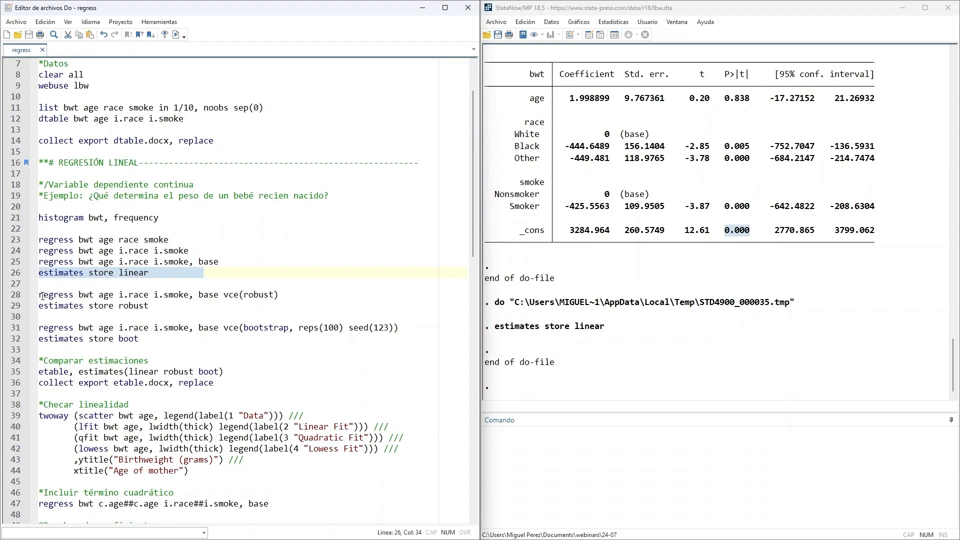
- Run the do-file's regression with robust standard errors, regress bwt age i.race i.smoke, base vce(robust)
drag(43, 295, 313, 294)
click(225, 300)
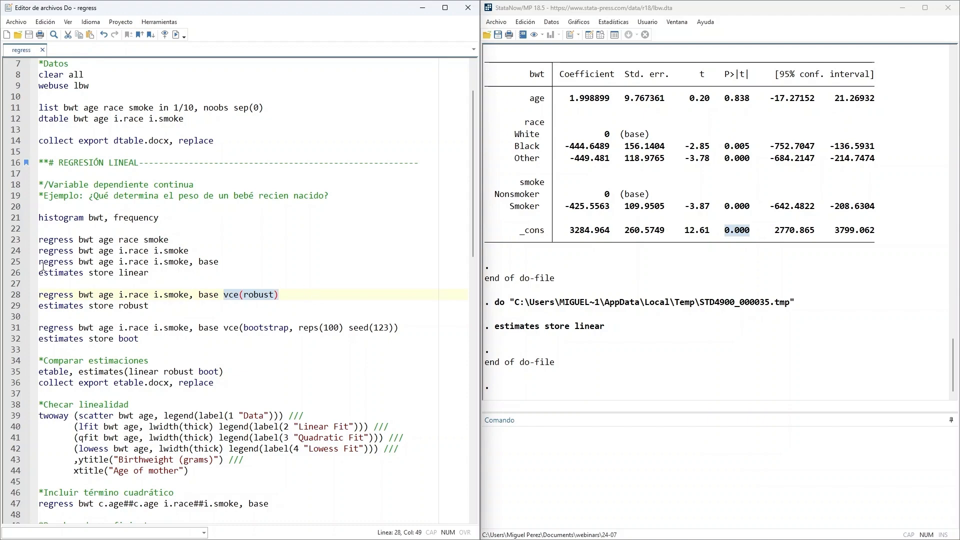
drag(43, 265, 227, 261)
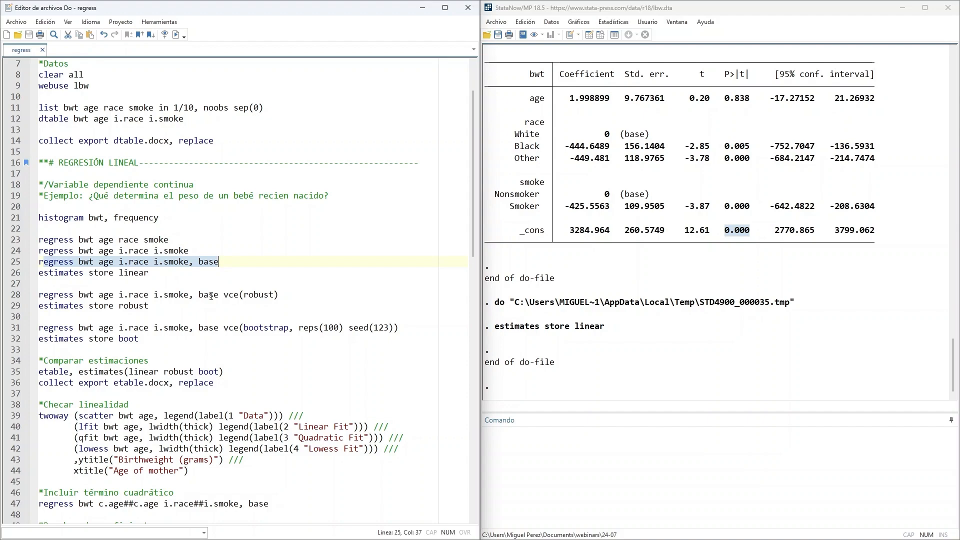
drag(225, 296, 286, 296)
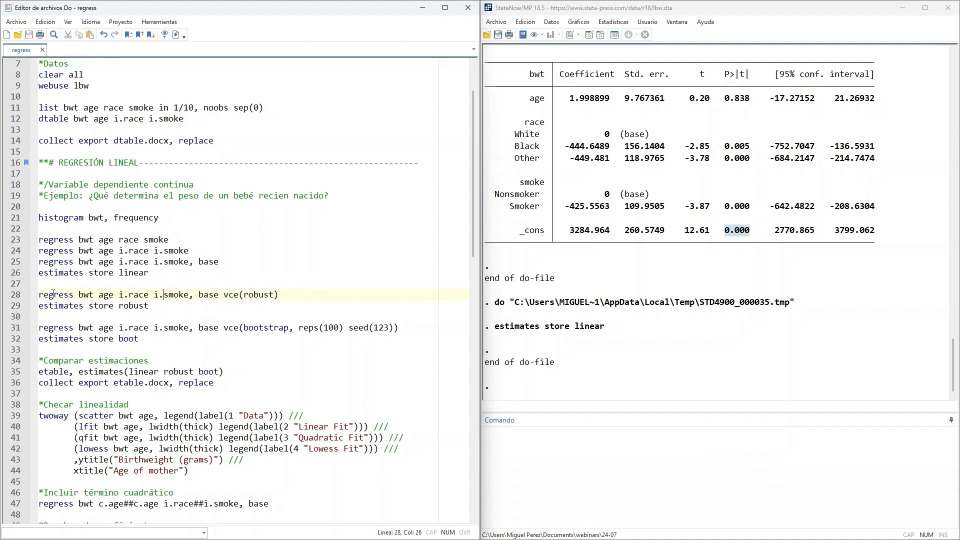
drag(40, 295, 293, 299)
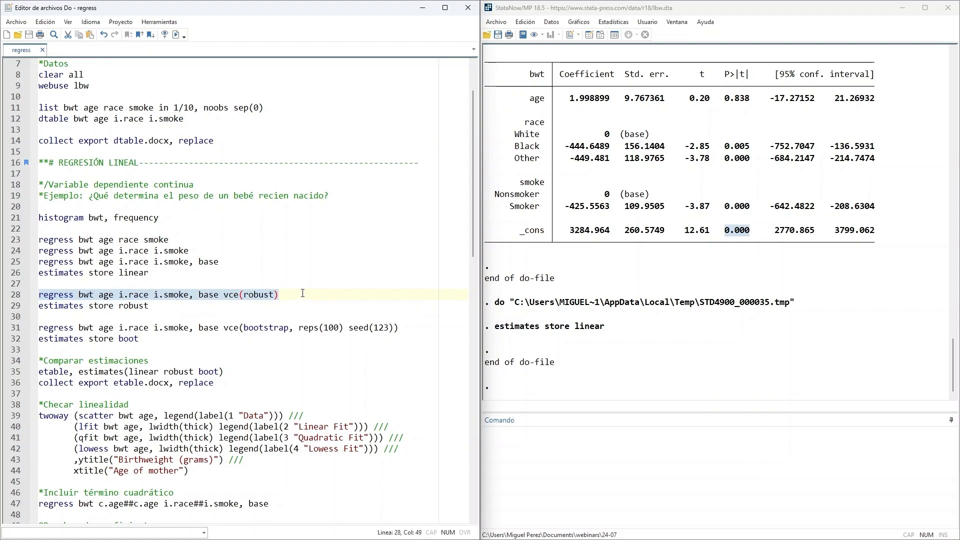
click(176, 34)
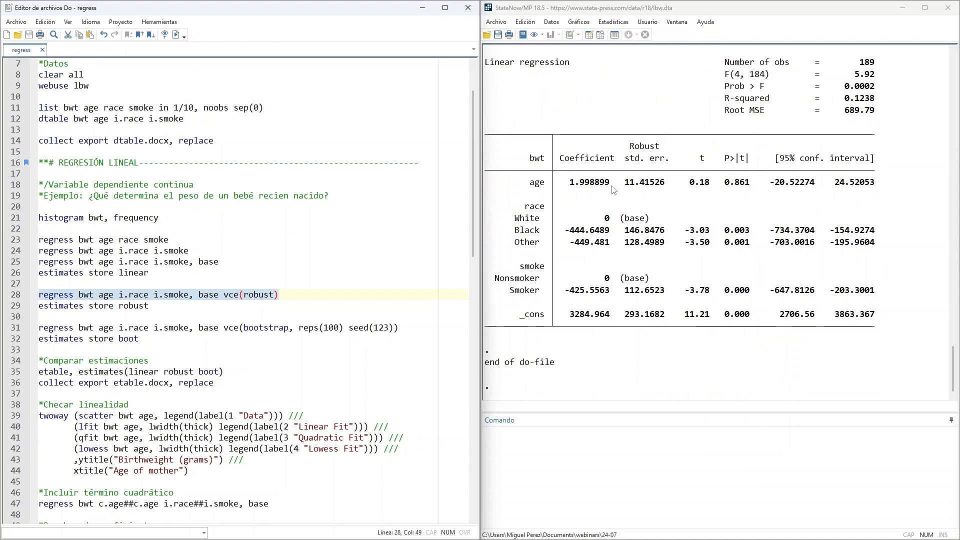
- Examine the age and race coefficients, their robust standard errors and the confidence interval of age
drag(570, 183, 612, 186)
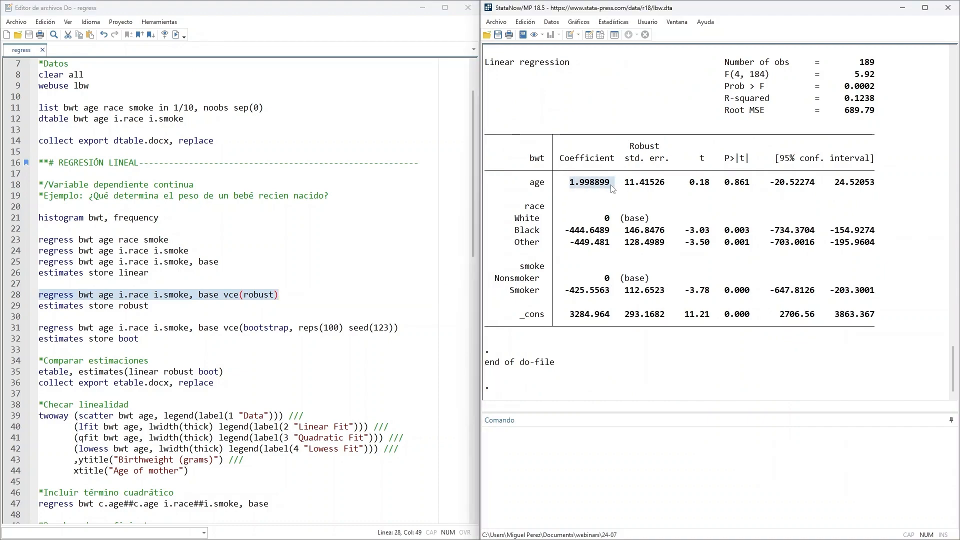
drag(566, 231, 610, 231)
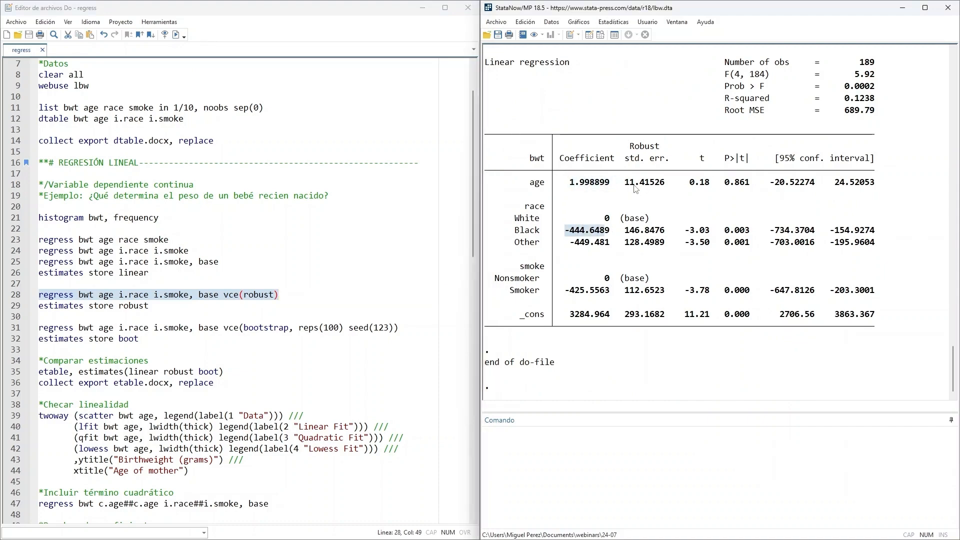
drag(624, 182, 672, 185)
drag(625, 230, 665, 243)
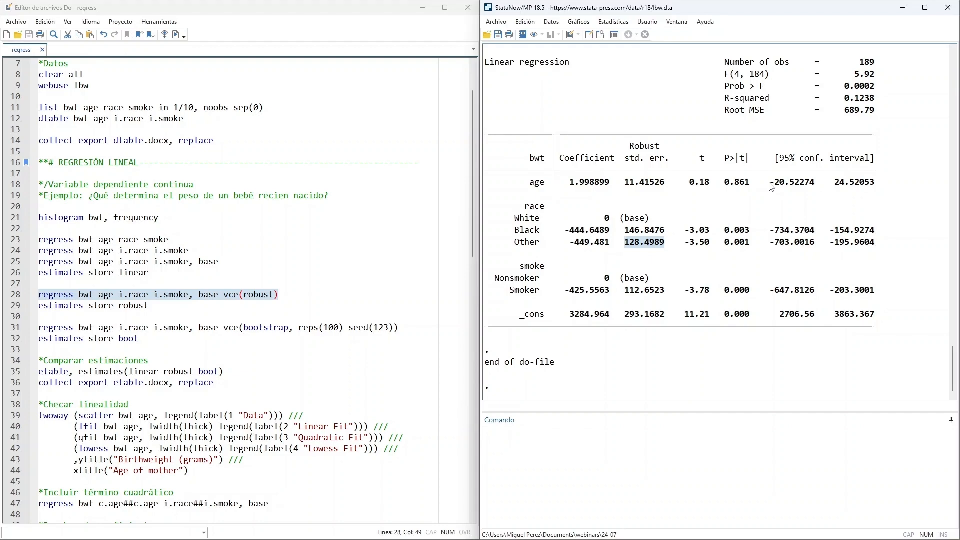
drag(770, 186, 905, 186)
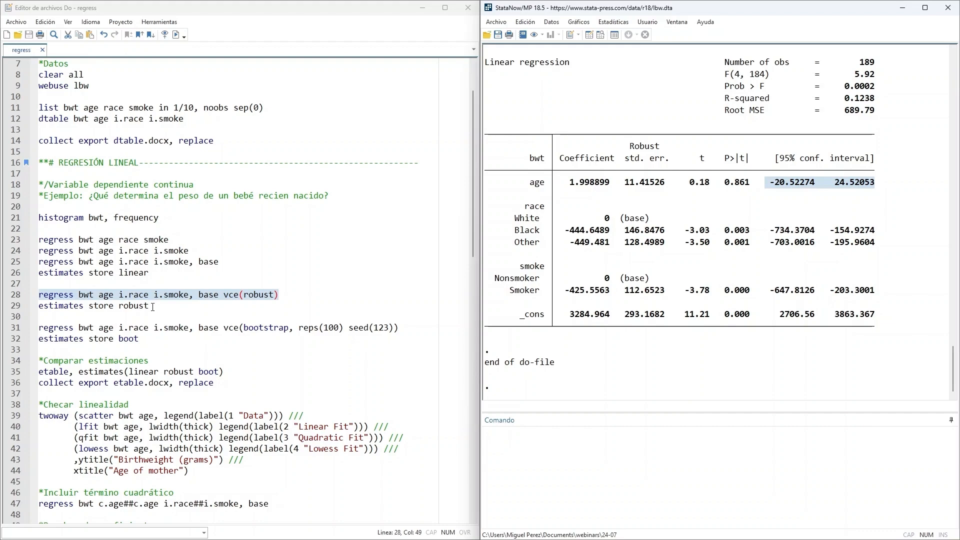
- Run the do-file line estimates store robust to save the robust regression results
drag(153, 307, 40, 311)
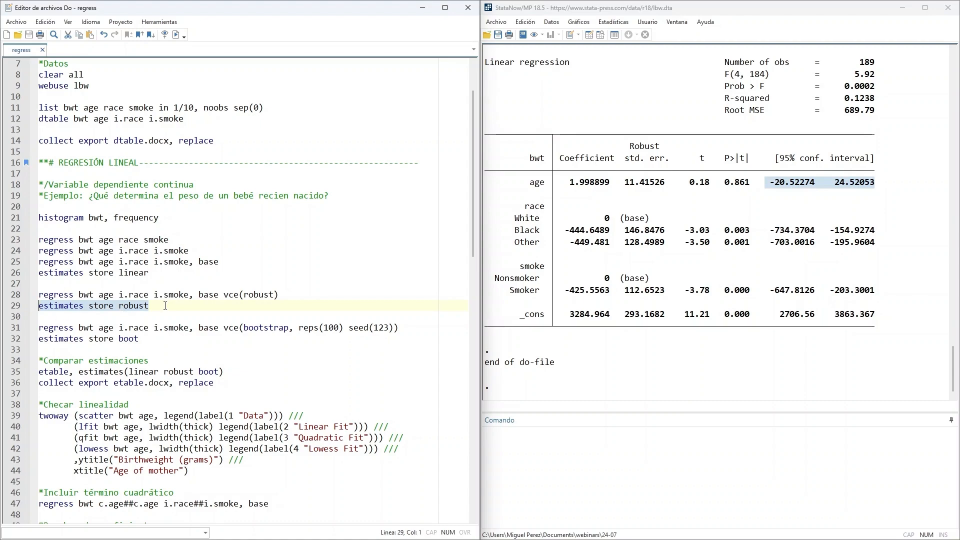
click(176, 35)
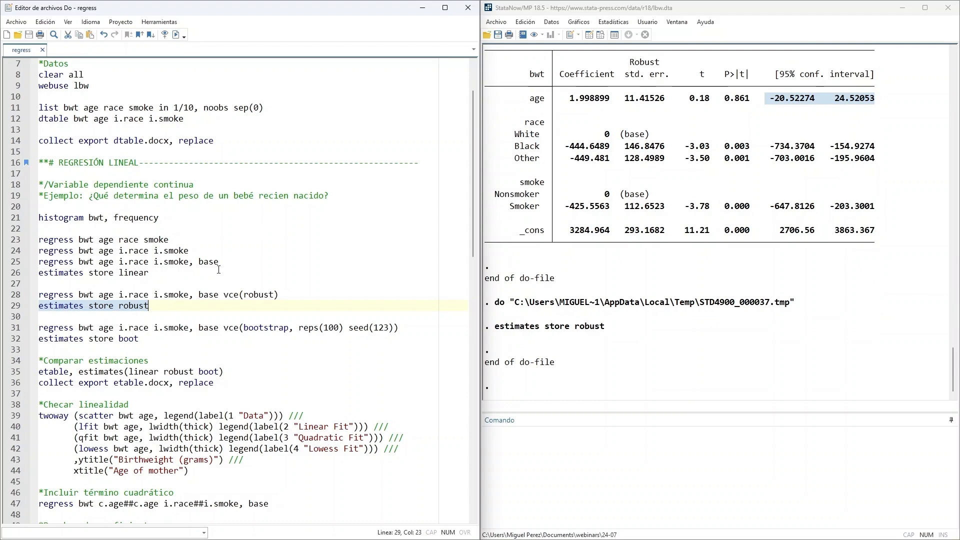
- Run the do-file's bootstrap regression, regress bwt age i.race i.smoke, base vce(bootstrap, reps(100) seed(123))
scroll(166, 288, down, 1)
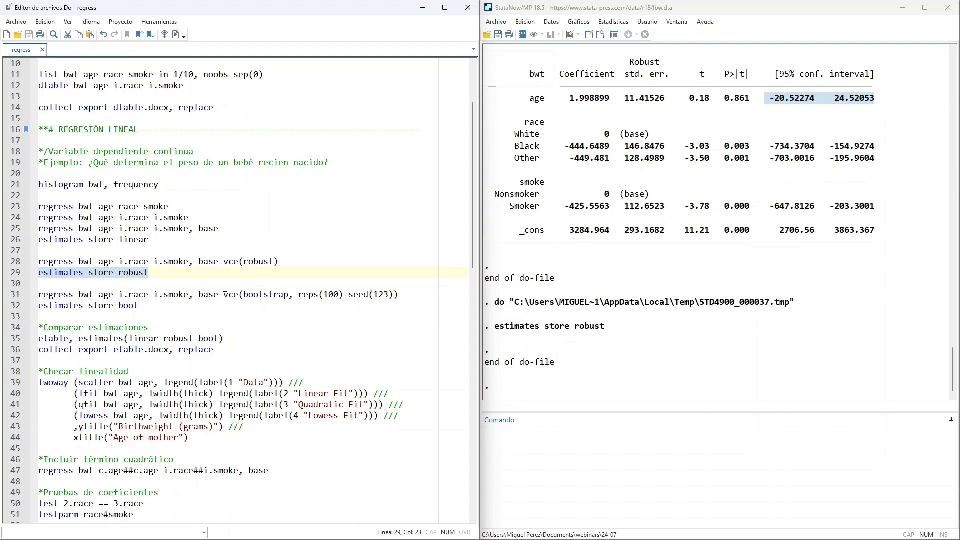
drag(223, 295, 405, 290)
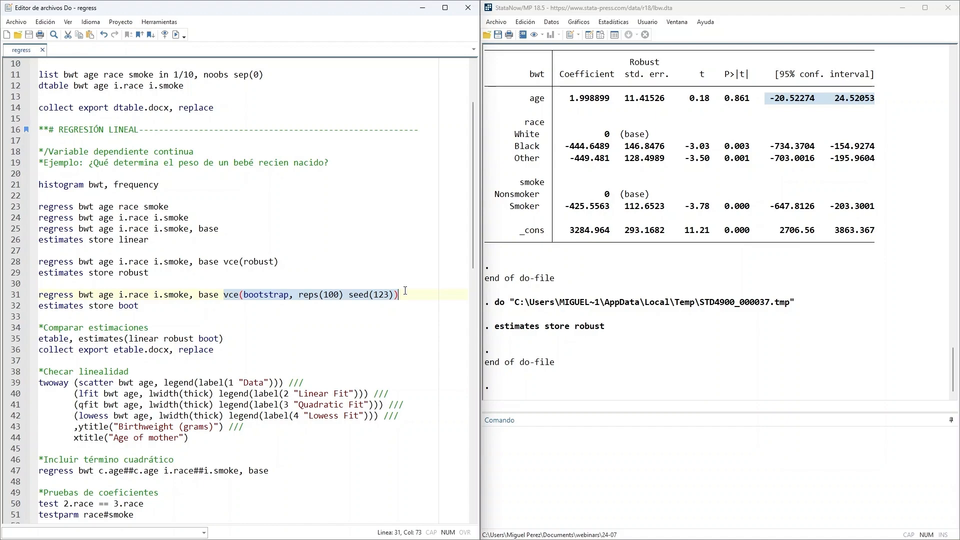
drag(298, 294, 343, 296)
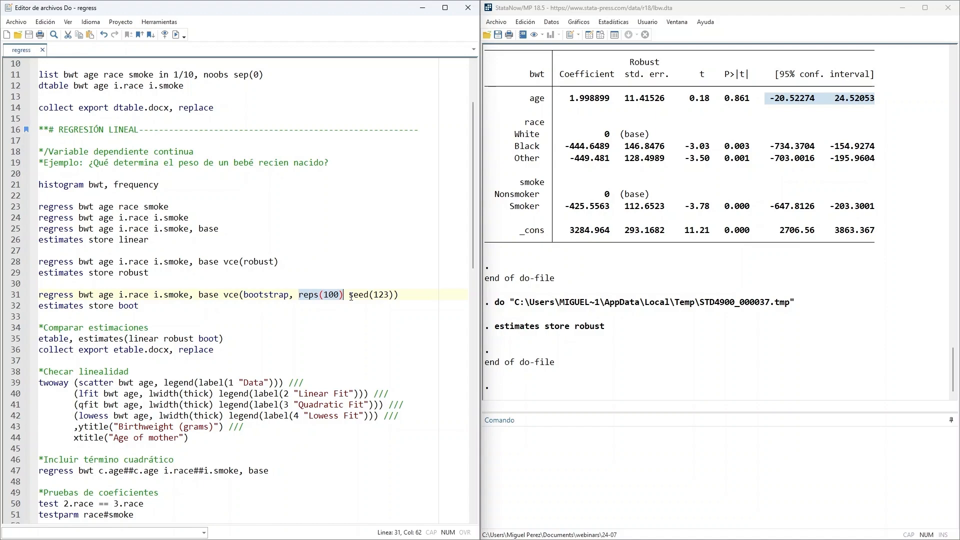
drag(348, 294, 394, 295)
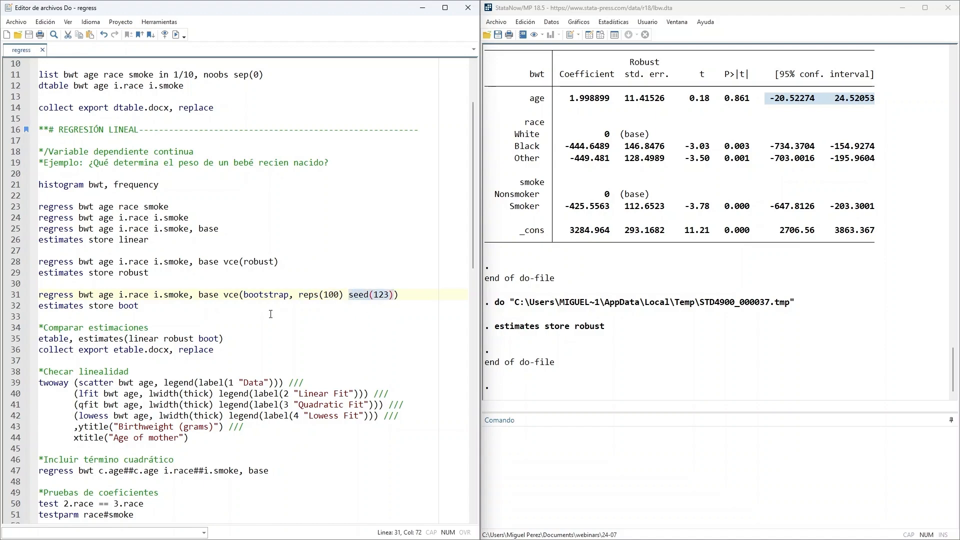
drag(398, 295, 38, 295)
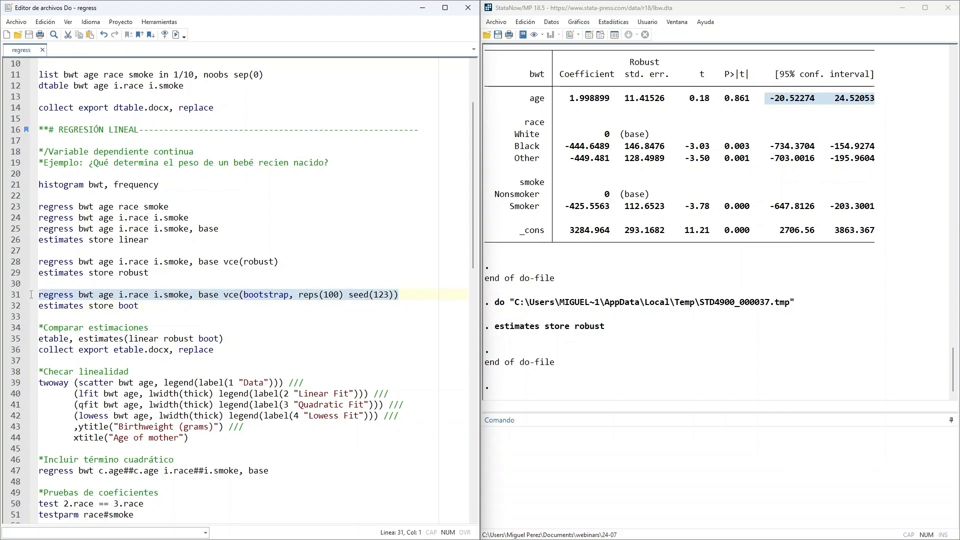
click(176, 34)
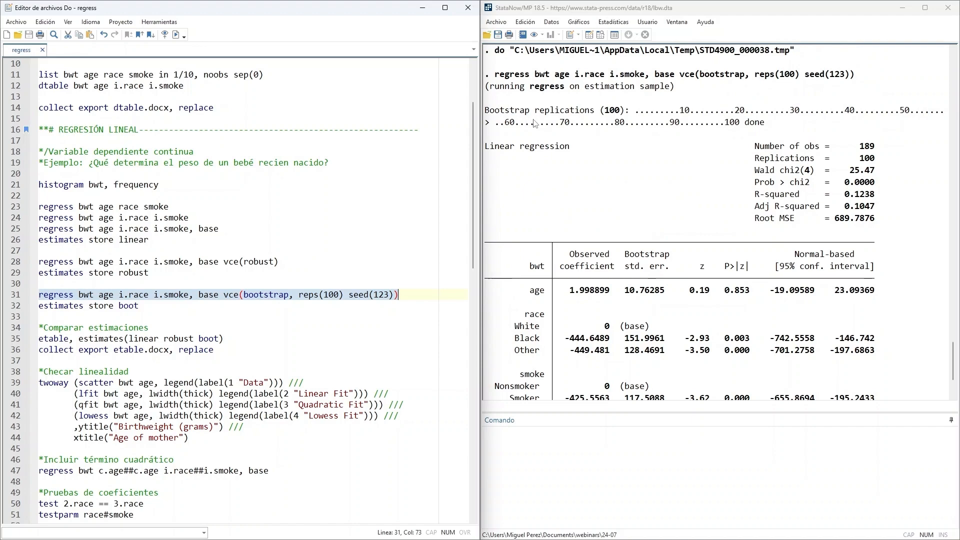
- Examine the age and race coefficients in the bootstrap output, plus the bootstrap standard error and confidence interval of age
scroll(651, 185, down, 2)
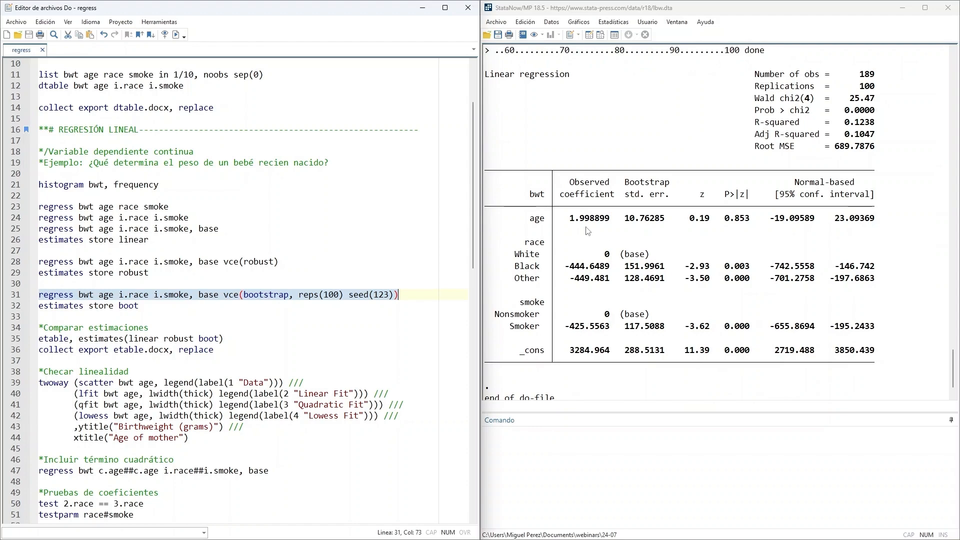
drag(569, 218, 617, 223)
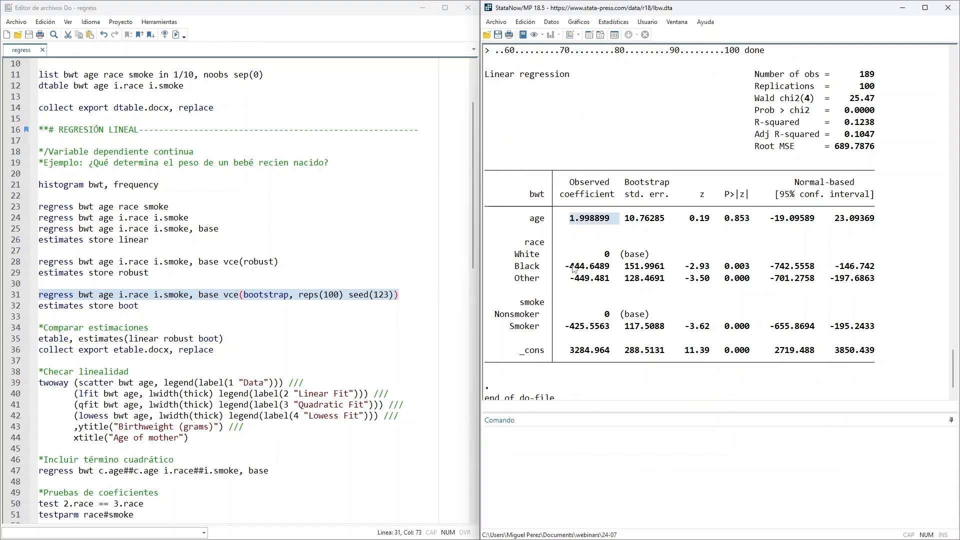
drag(564, 266, 610, 280)
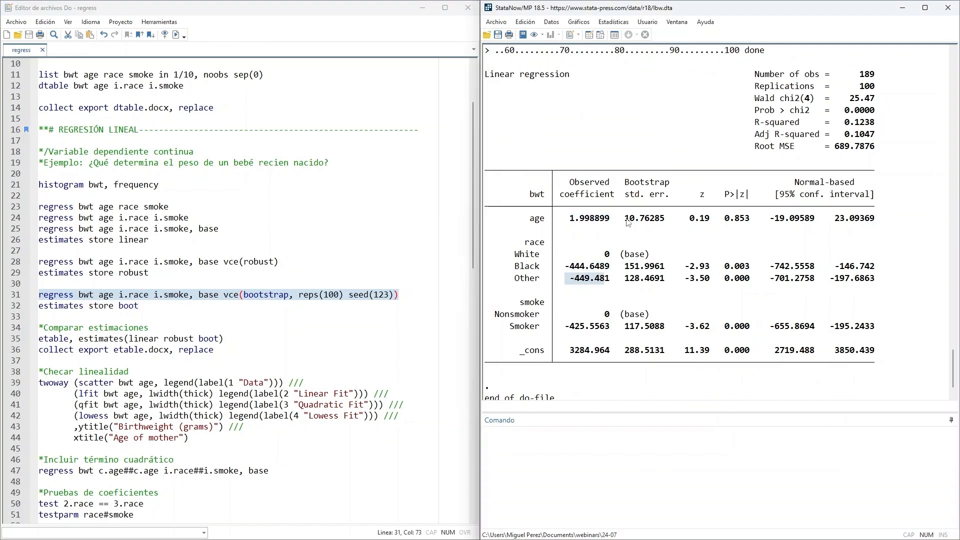
drag(625, 218, 666, 220)
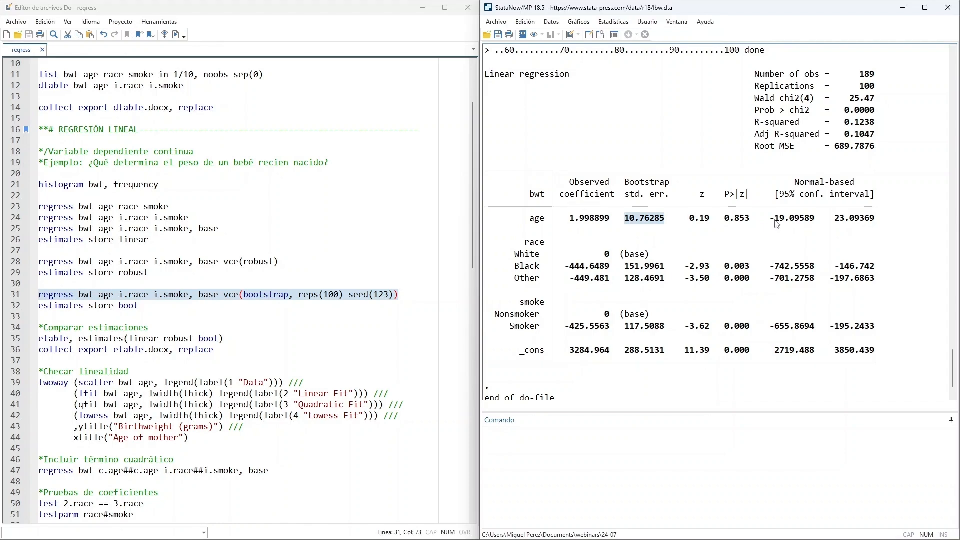
drag(776, 223, 888, 223)
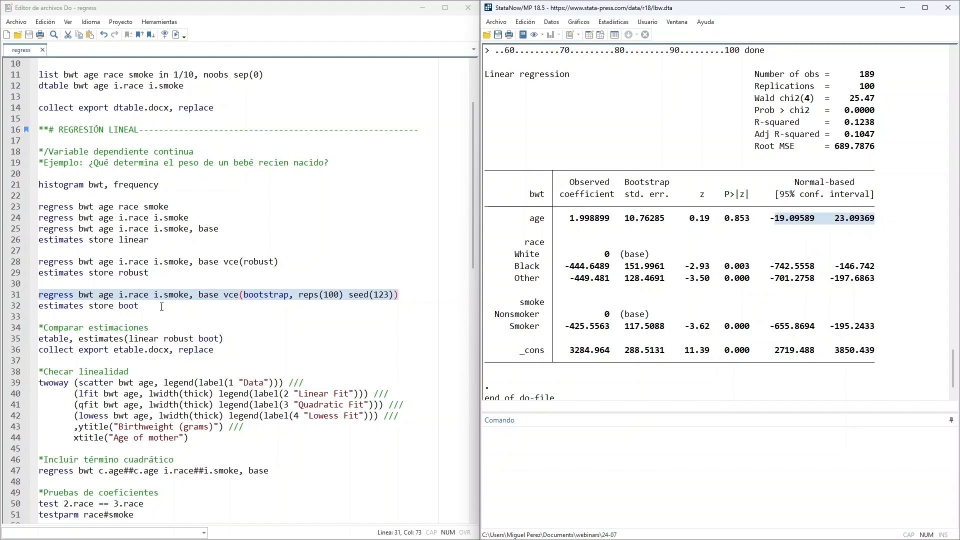
- Run the do-file line estimates store boot to save the bootstrap regression results
key(Down)
key(ctrl+shift+Left)
key(shift+Home)
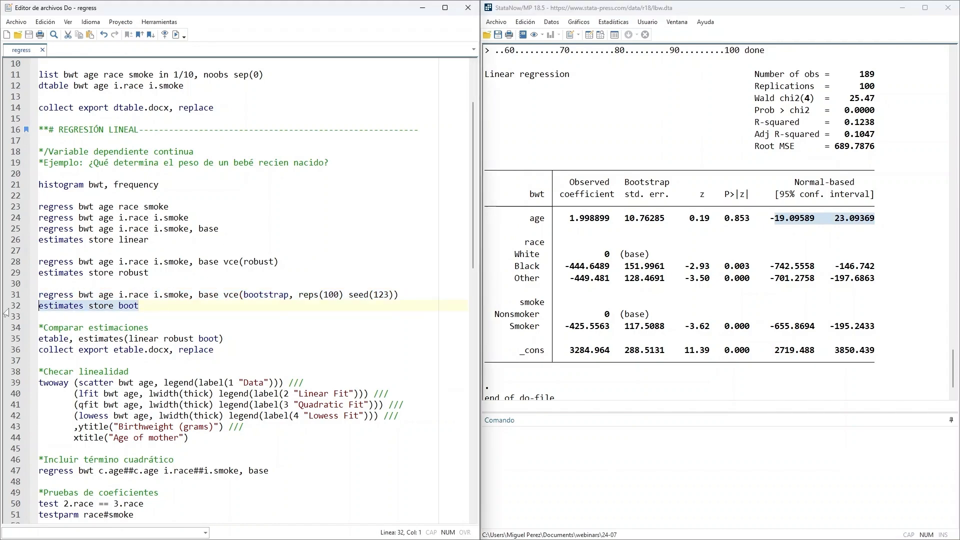
click(176, 34)
- Run the do-file line etable, estimates(linear robust boot) to tabulate the three stored regressions side by side
scroll(195, 290, down, 1)
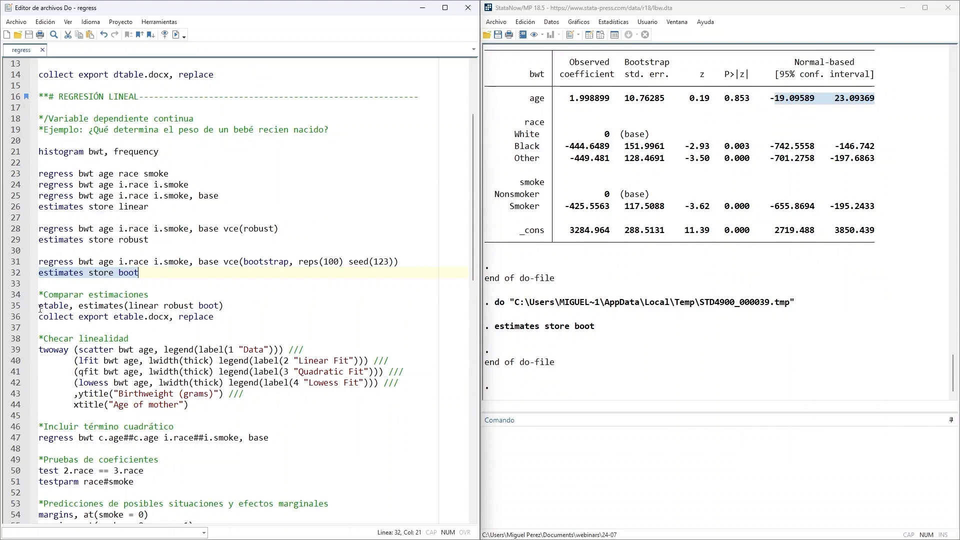
drag(40, 306, 236, 305)
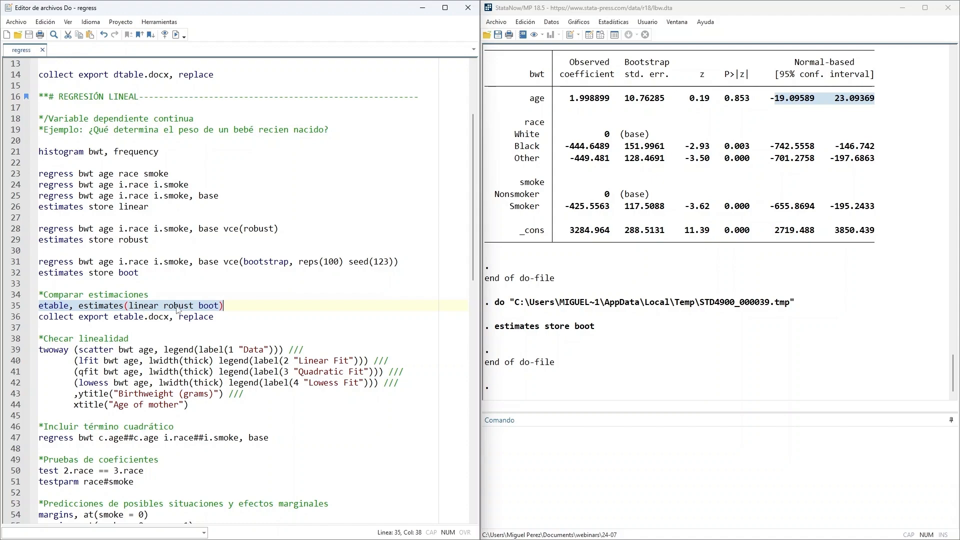
click(176, 34)
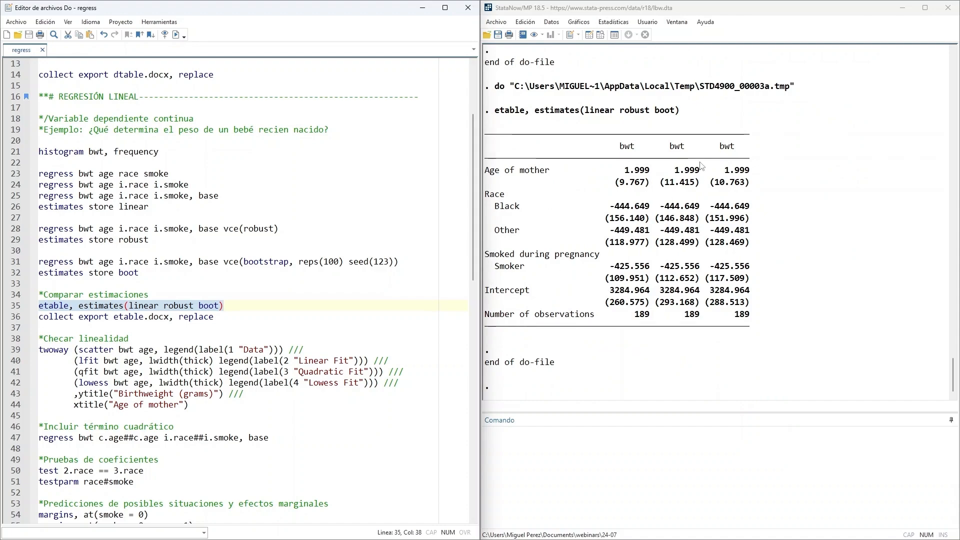
- Compare the age and Black coefficients across the three models in the table, plus the standard errors of age
double_click(631, 170)
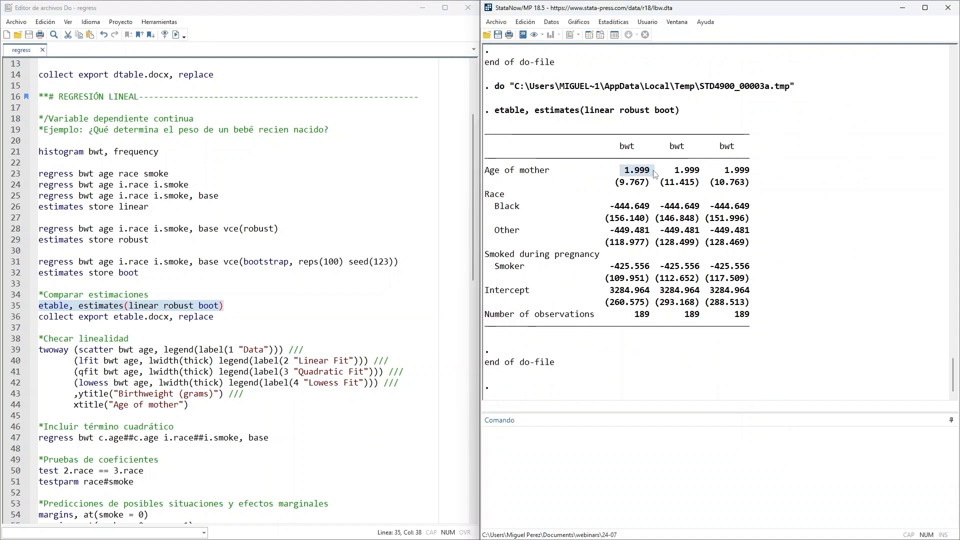
double_click(679, 170)
double_click(730, 171)
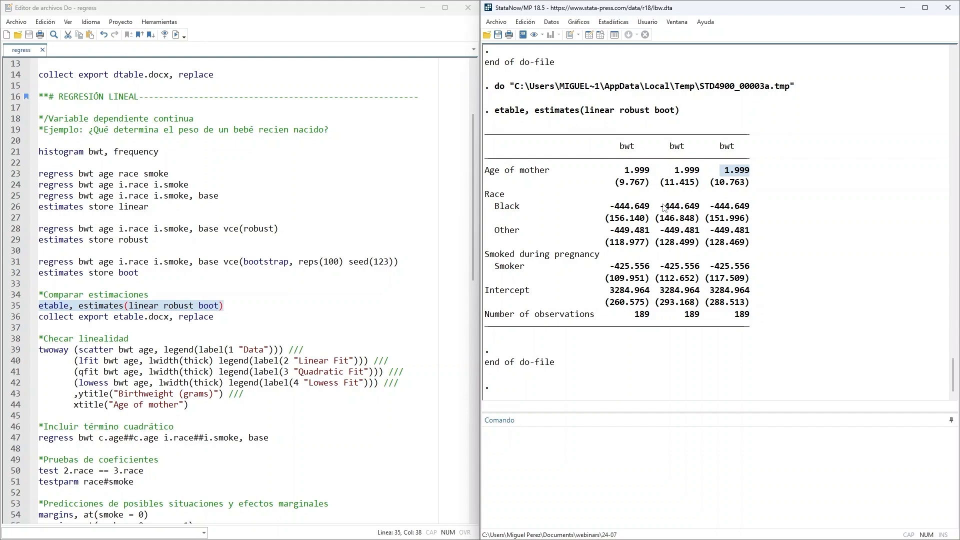
double_click(619, 207)
double_click(665, 207)
double_click(726, 207)
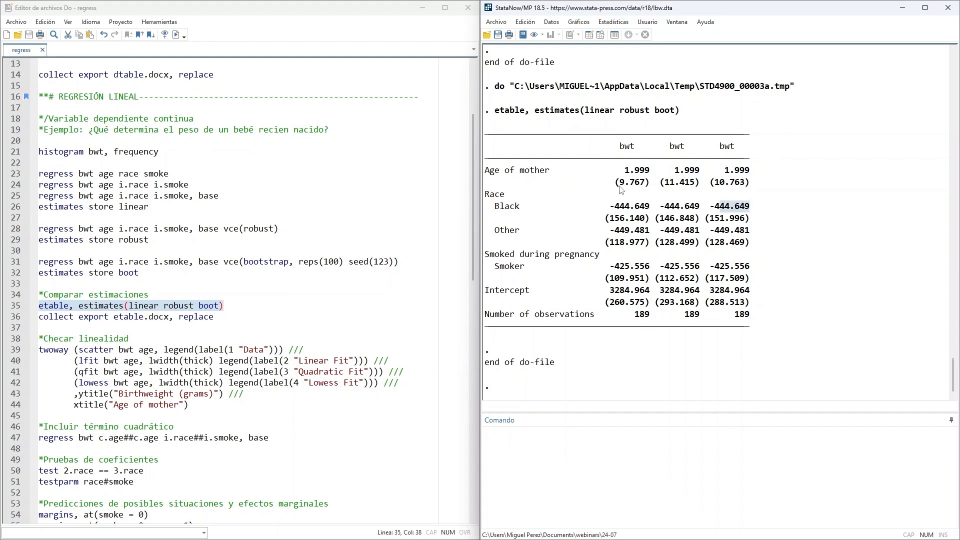
drag(611, 182, 752, 187)
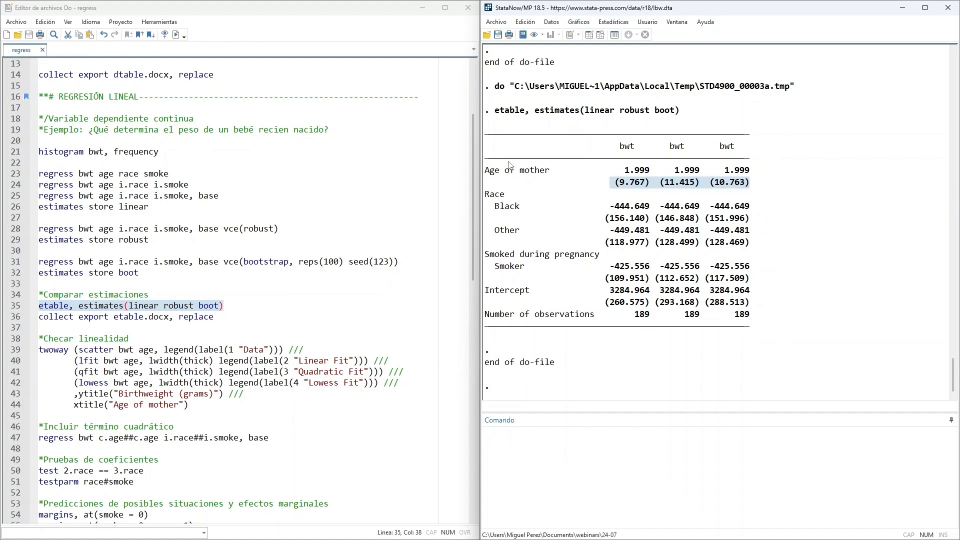
- Run the do-file line collect export etable.docx, replace to export the comparison table to a Word document
click(225, 319)
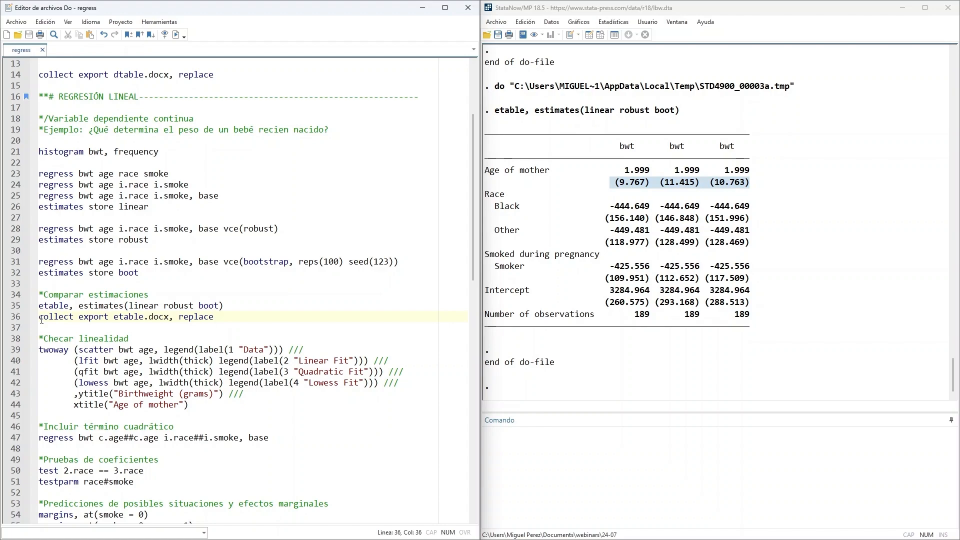
drag(42, 320, 115, 320)
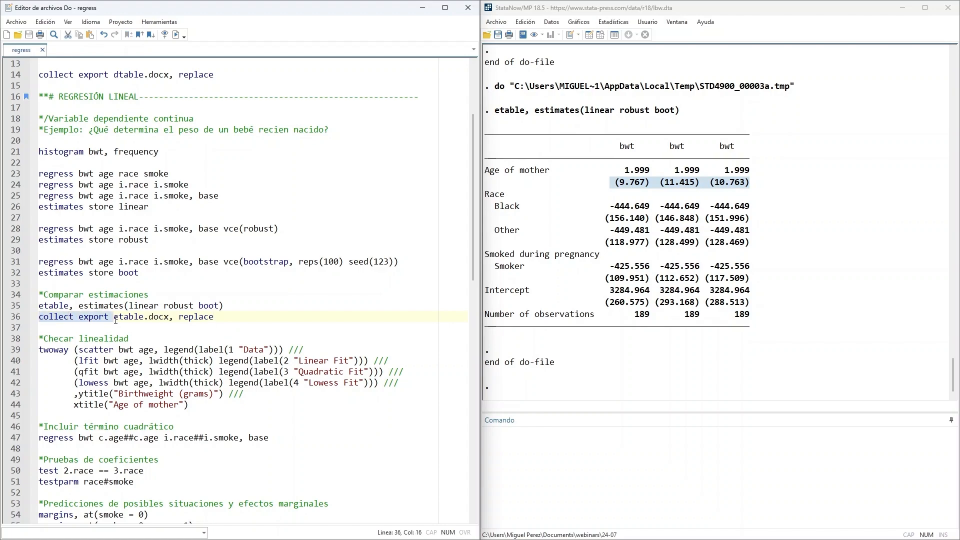
key(Down)
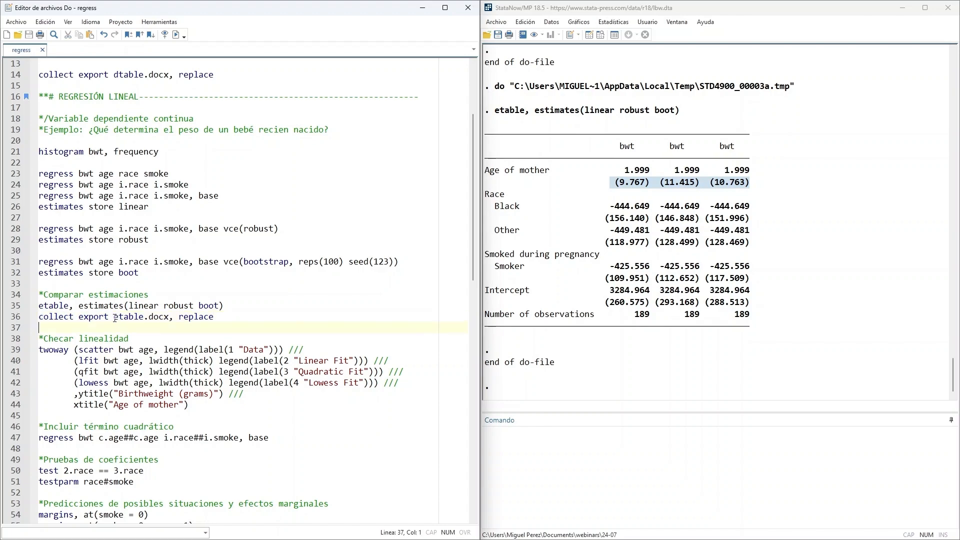
drag(115, 318, 143, 322)
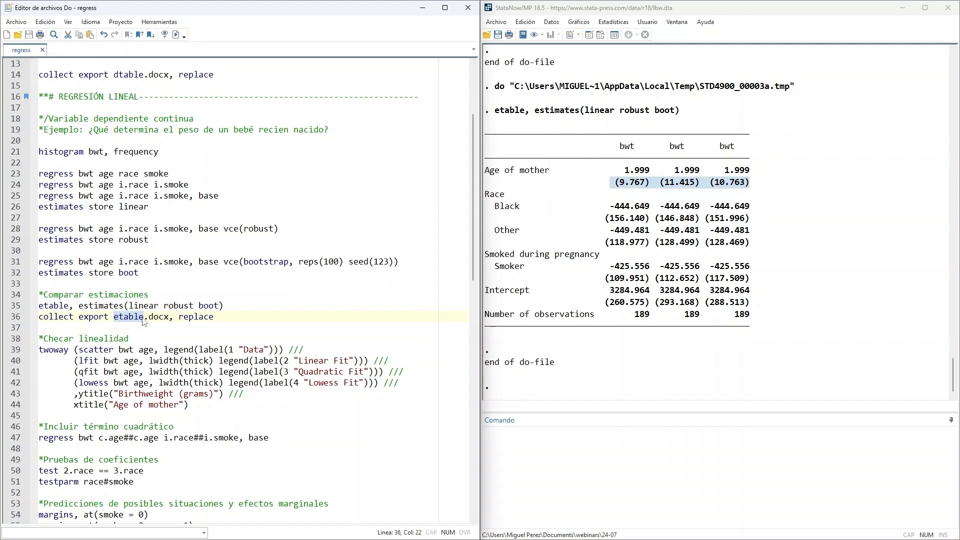
key(Down)
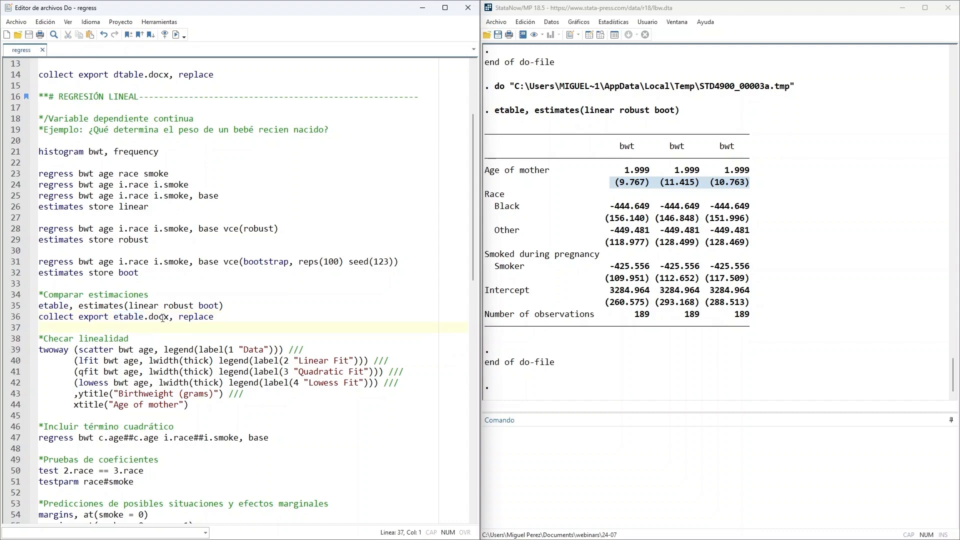
key(Up)
key(shift+End)
key(ctrl+d)
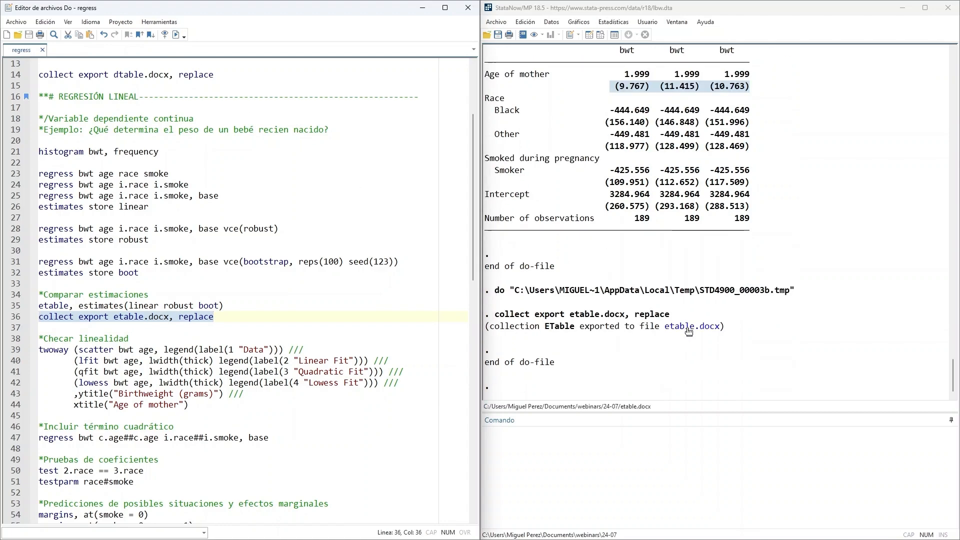
- Open the exported etable.docx in Word and apply a dark grid table style with a black header row and first column
click(689, 331)
click(689, 331)
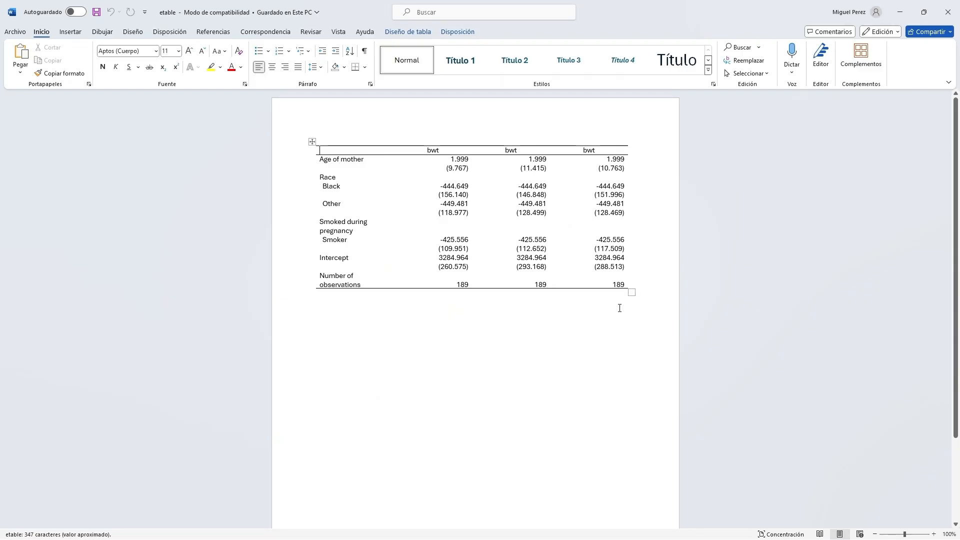
click(311, 141)
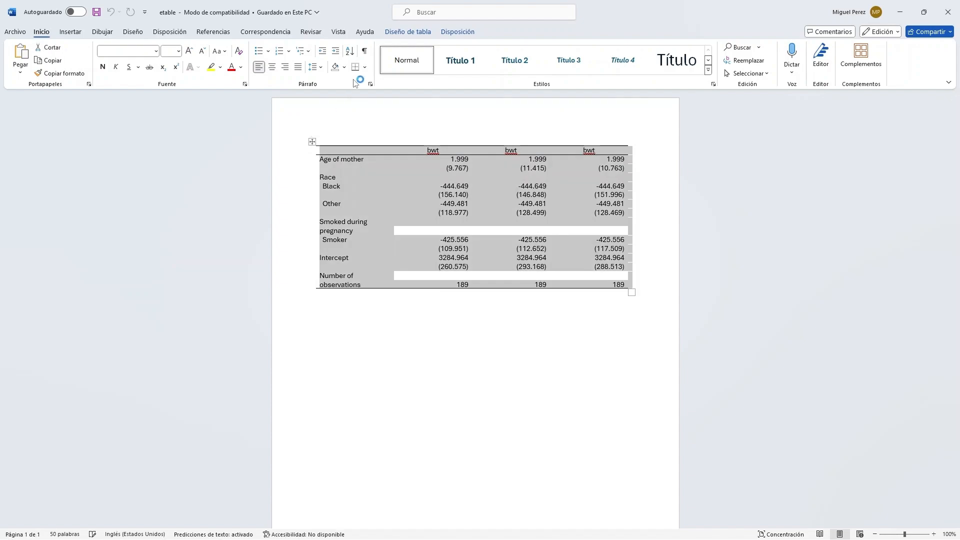
click(364, 70)
click(395, 32)
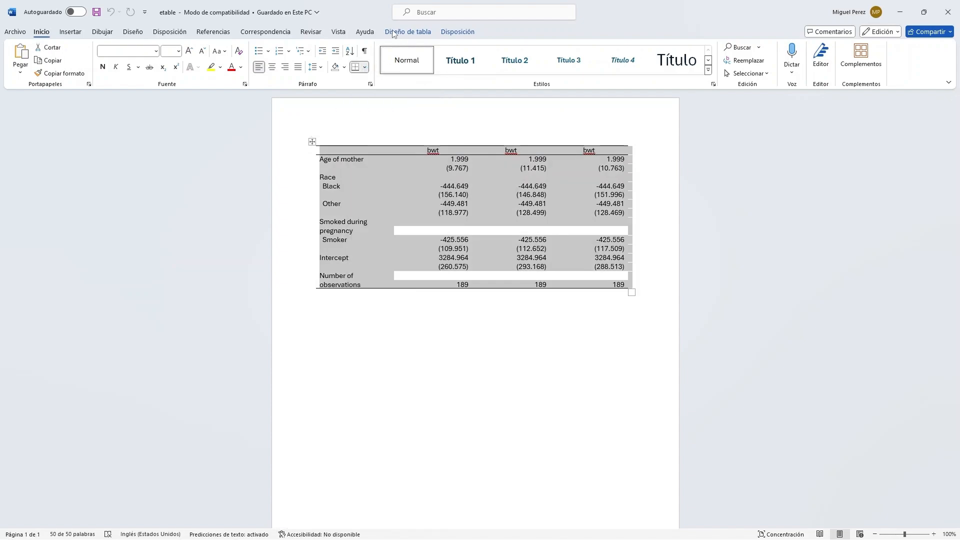
click(665, 70)
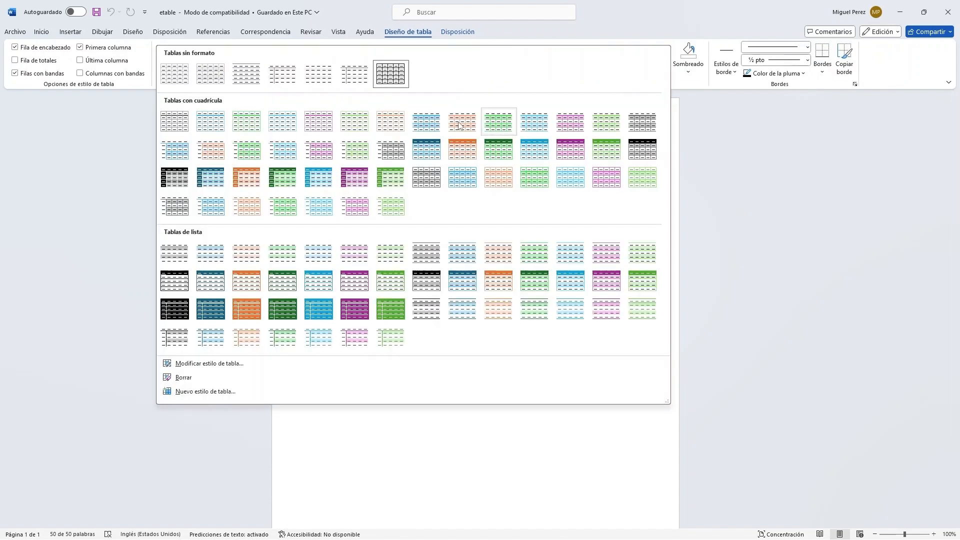
click(179, 180)
click(461, 399)
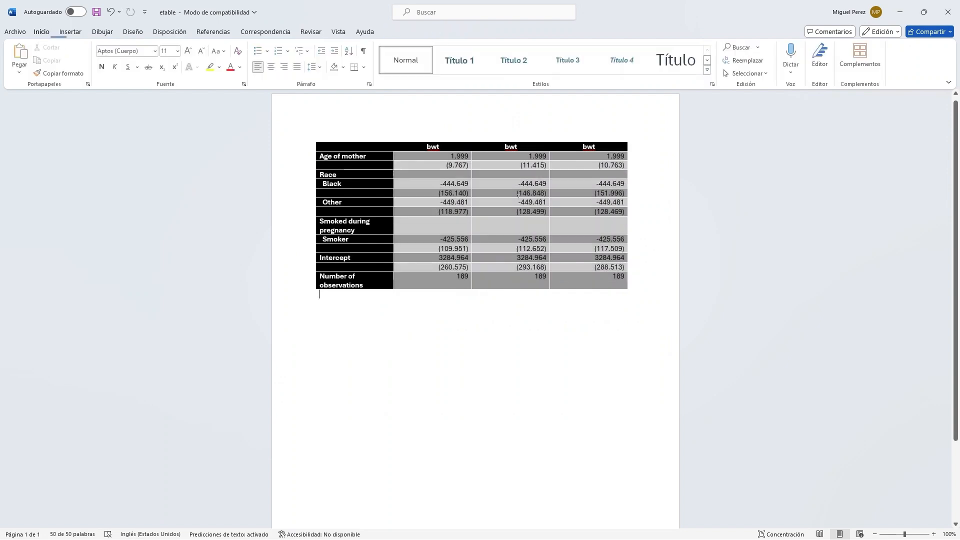
- Close the Word document and compare the three age coefficients in Stata's etable output
click(948, 12)
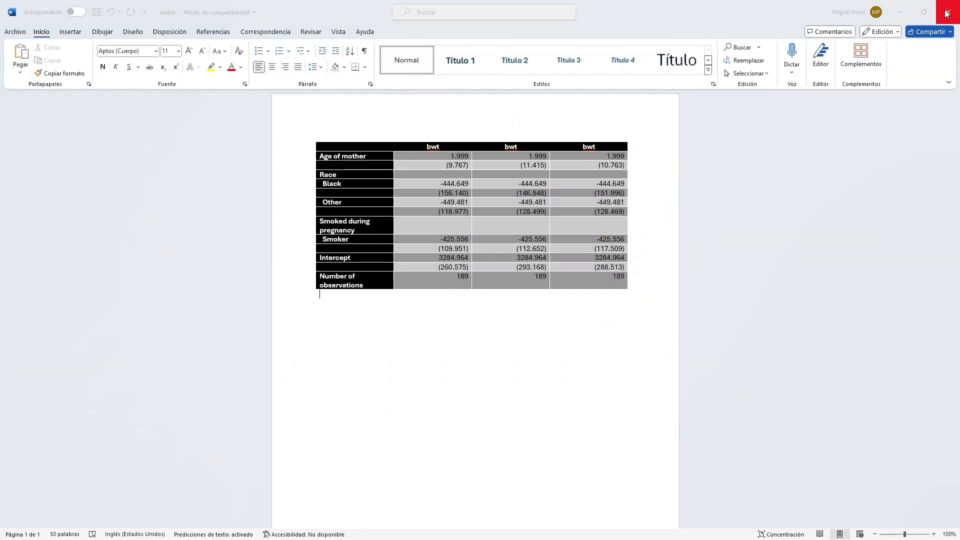
click(516, 348)
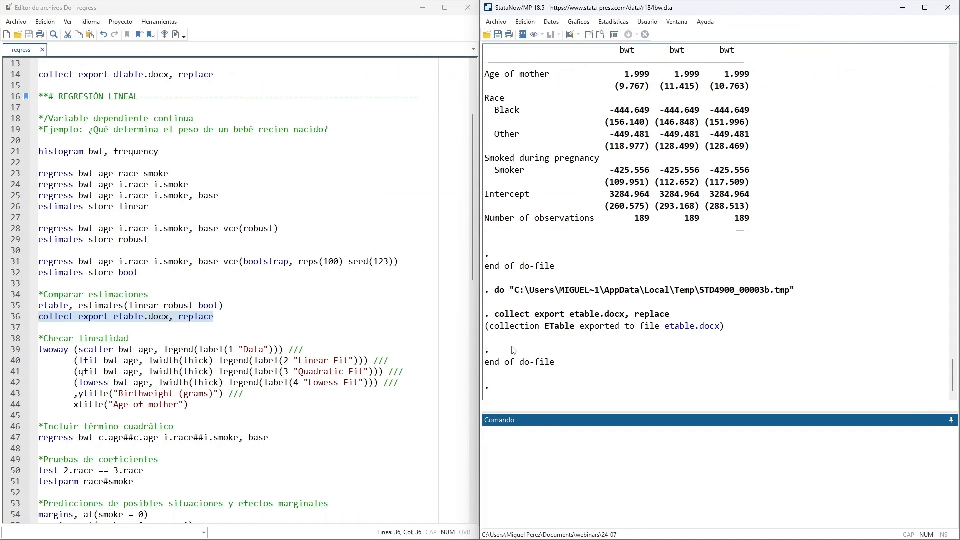
scroll(744, 243, up, 1)
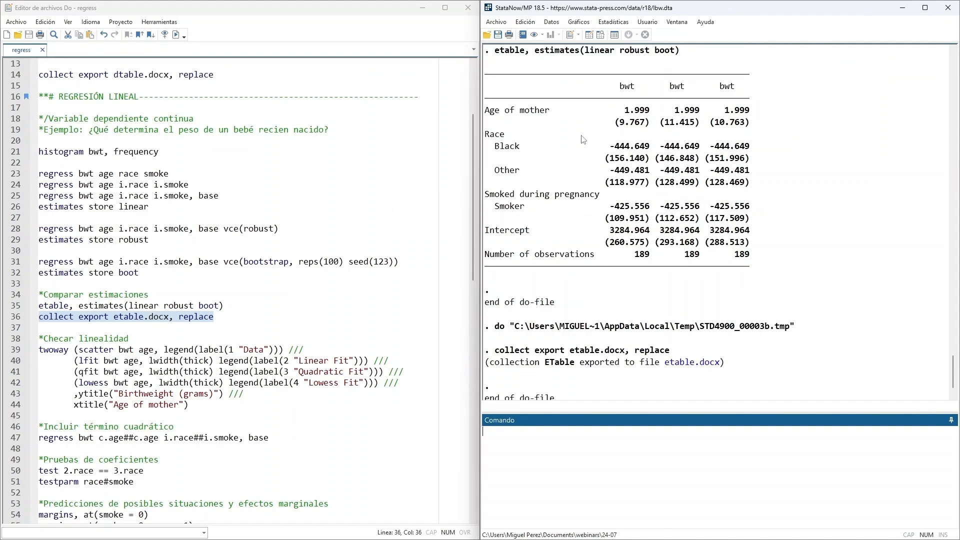
drag(616, 111, 777, 115)
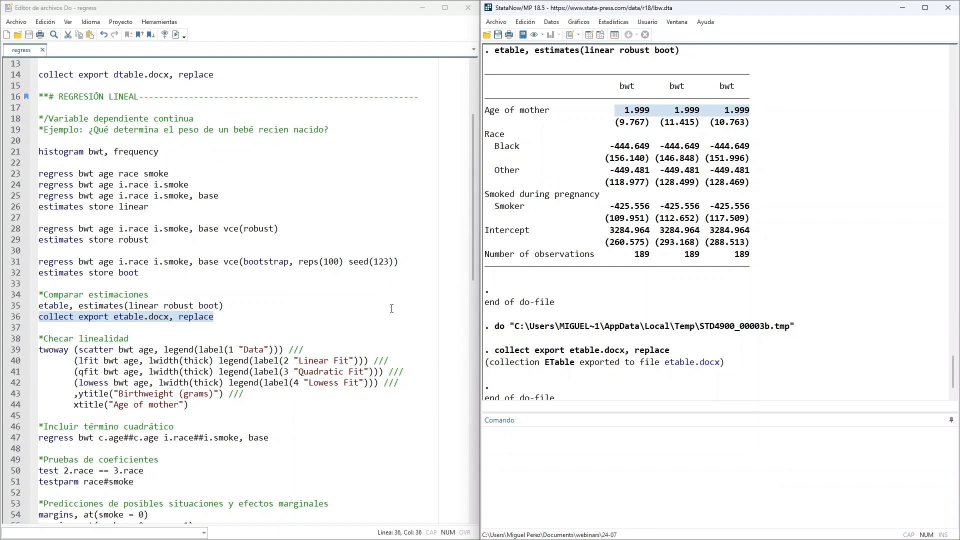
- Run the do-file's twoway block plotting bwt against age with scatter, linear, quadratic and lowess fits, and close the graph after viewing it
scroll(269, 306, down, 2)
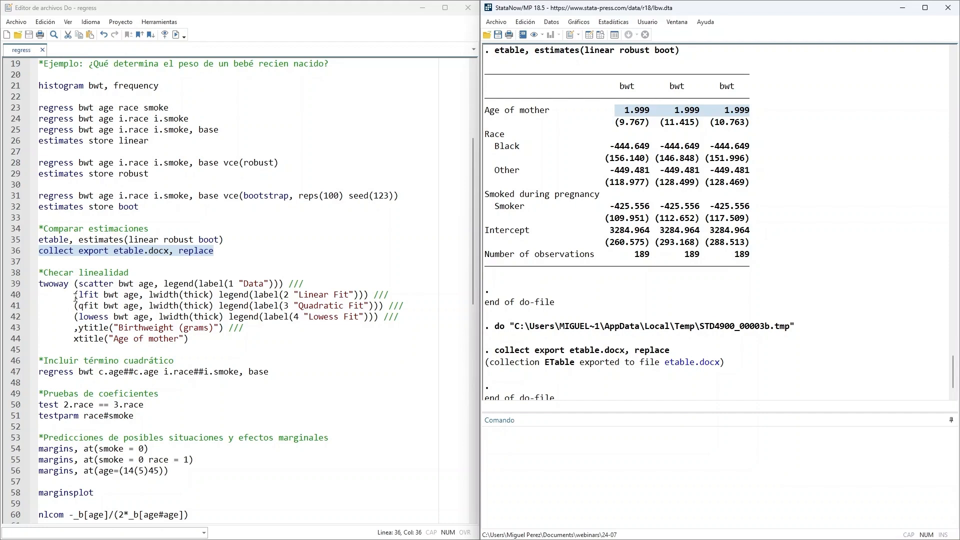
drag(74, 295, 384, 295)
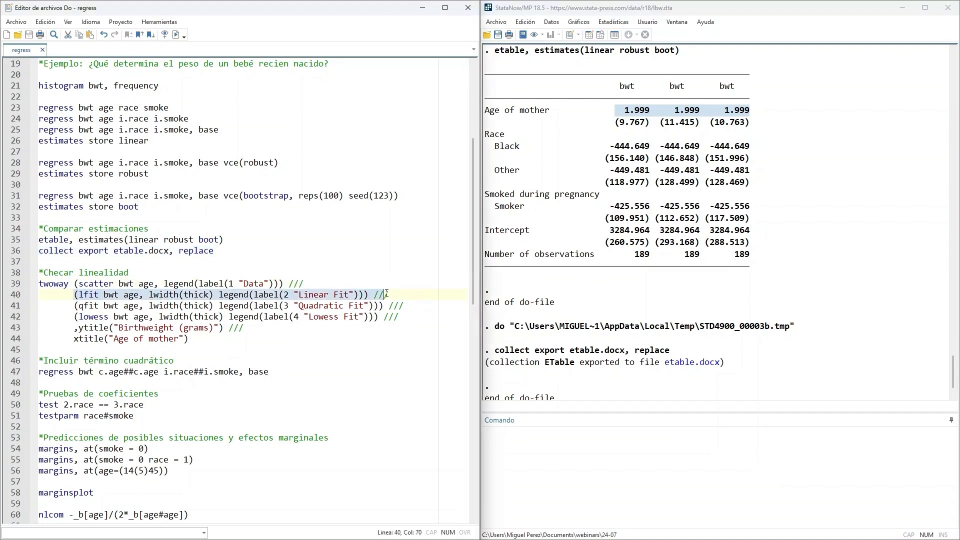
drag(71, 317, 333, 317)
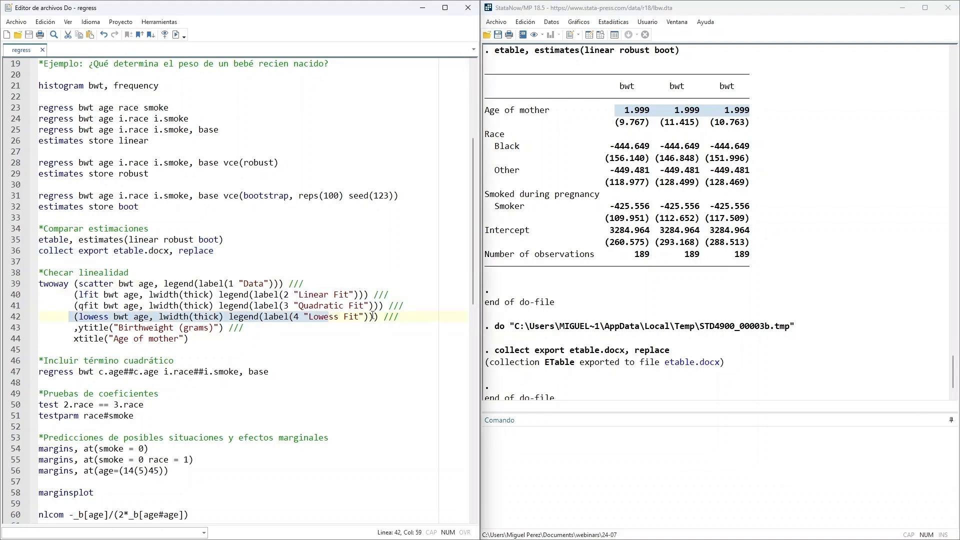
click(242, 329)
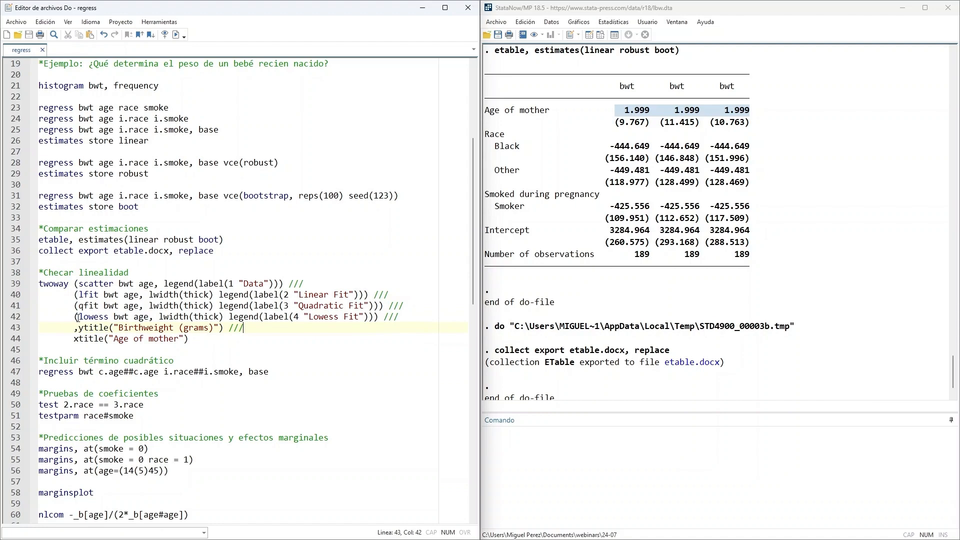
drag(79, 316, 108, 316)
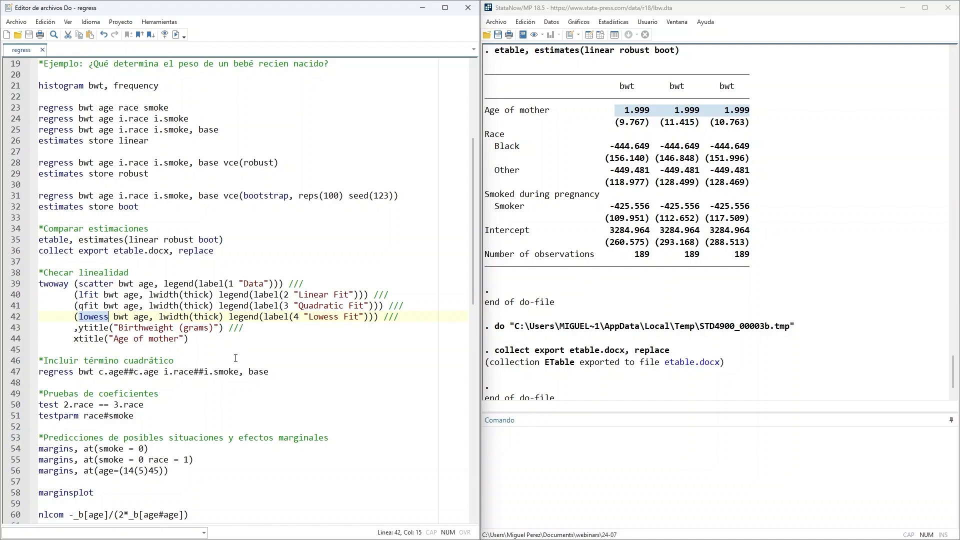
drag(199, 336, 38, 284)
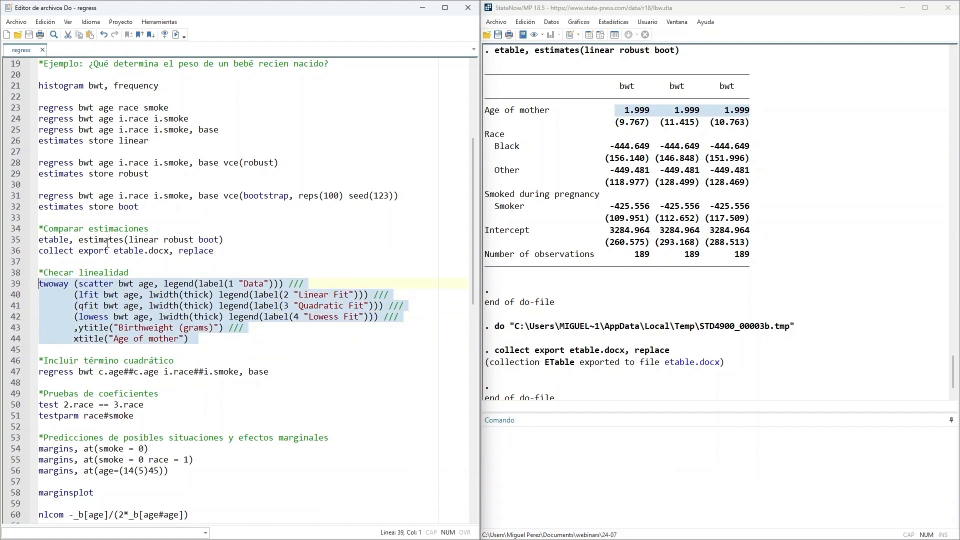
click(176, 34)
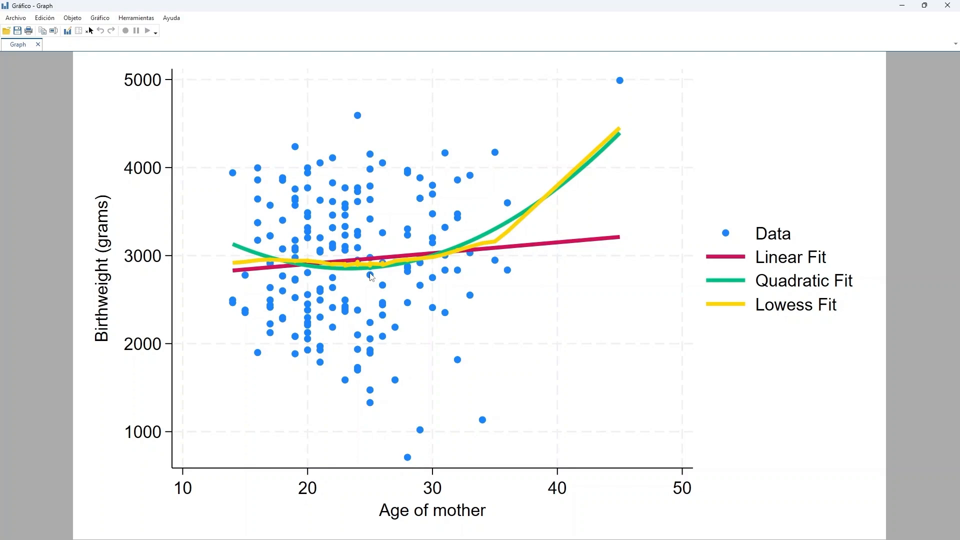
click(942, 8)
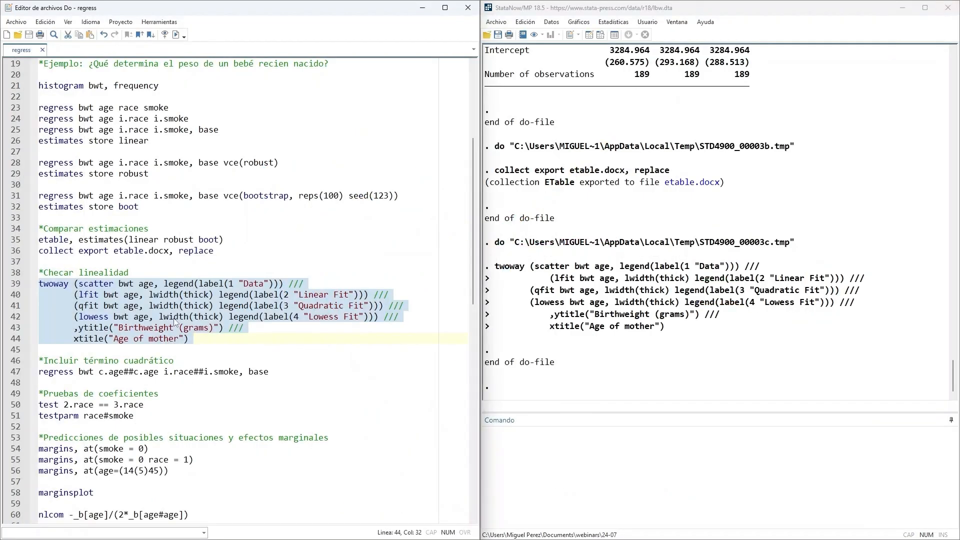
- Examine the c.age##c.age and i.race##i.smoke terms in the quadratic regression line against the plain age term of the earlier regressions
click(164, 317)
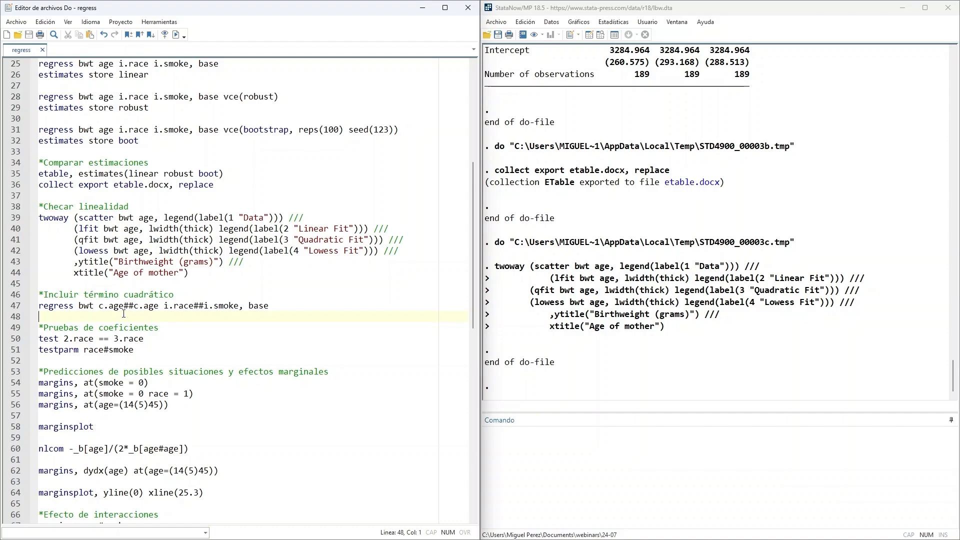
scroll(137, 289, up, 1)
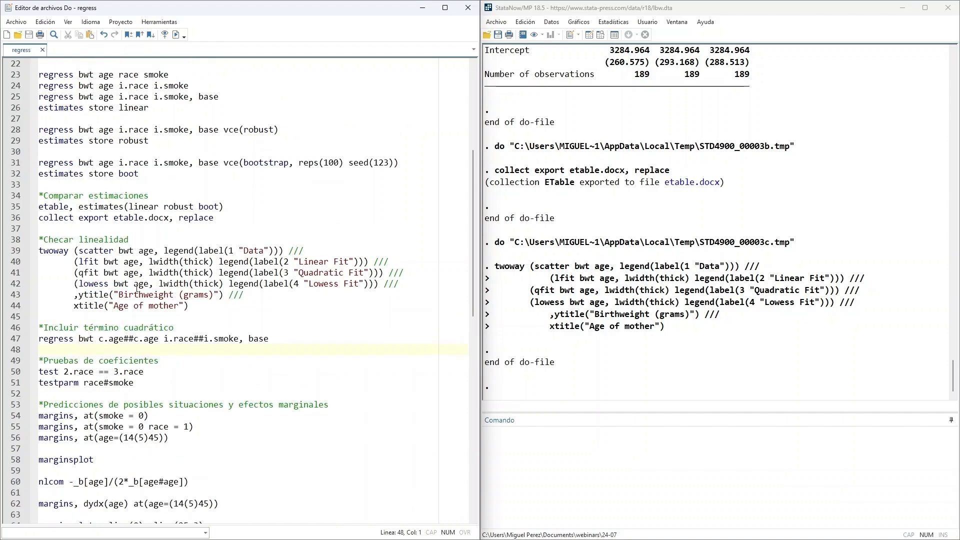
click(119, 130)
drag(120, 130, 128, 130)
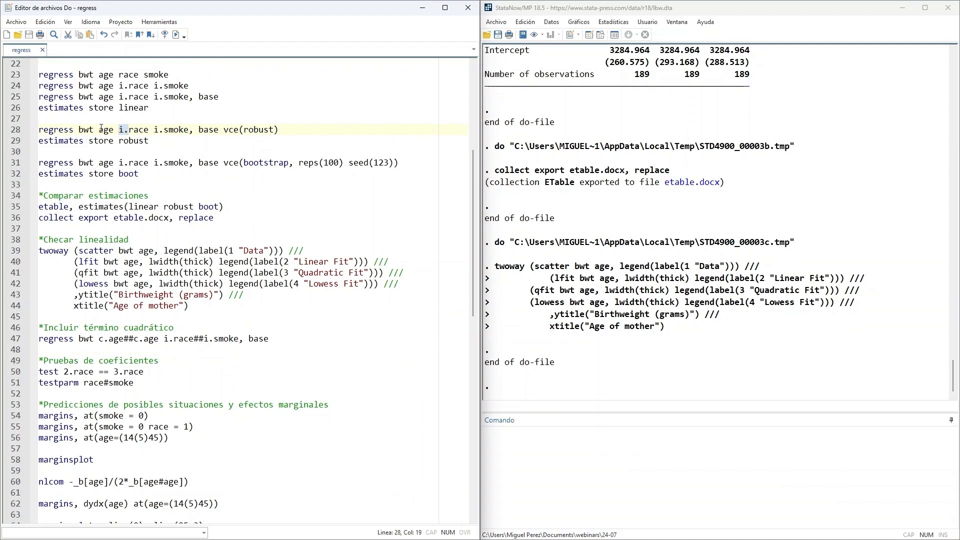
drag(99, 129, 114, 130)
drag(124, 339, 135, 341)
click(137, 349)
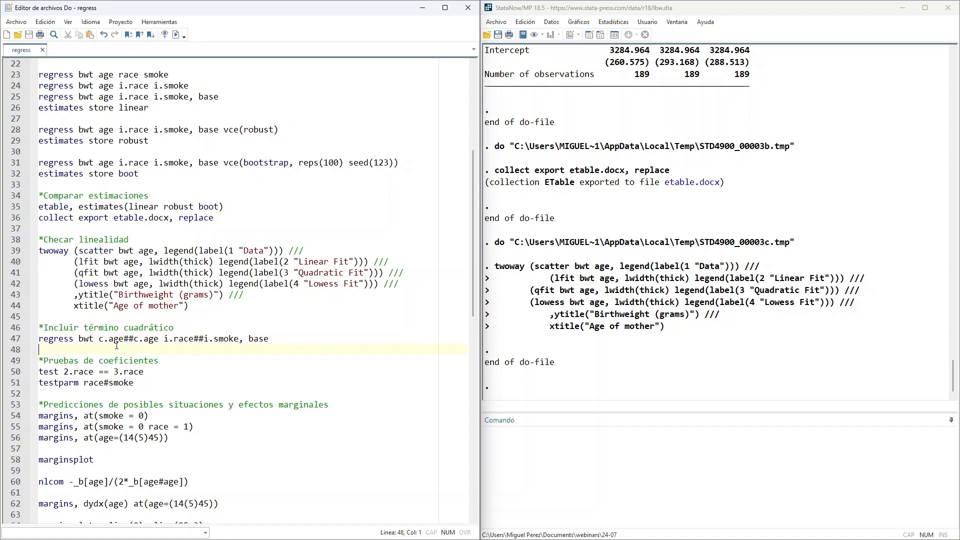
drag(99, 340, 109, 340)
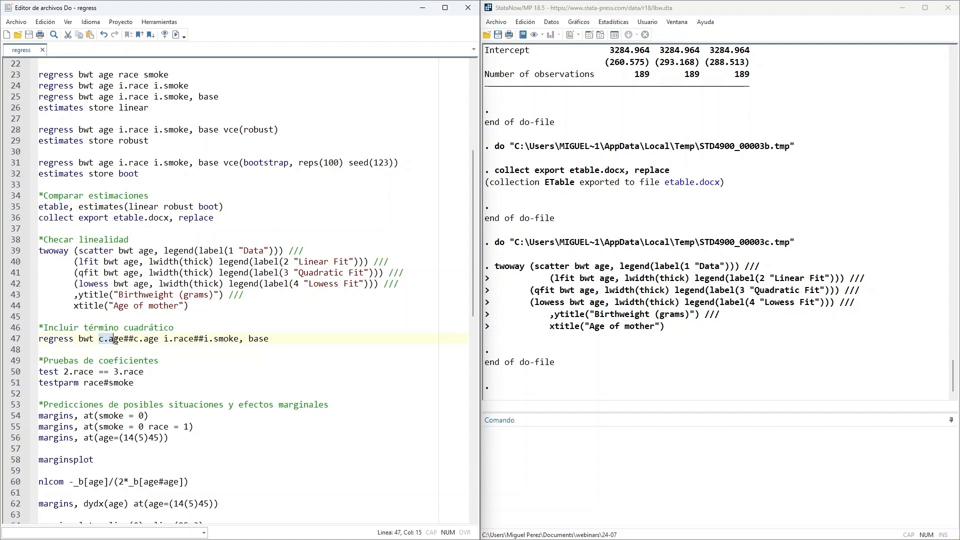
drag(115, 340, 159, 343)
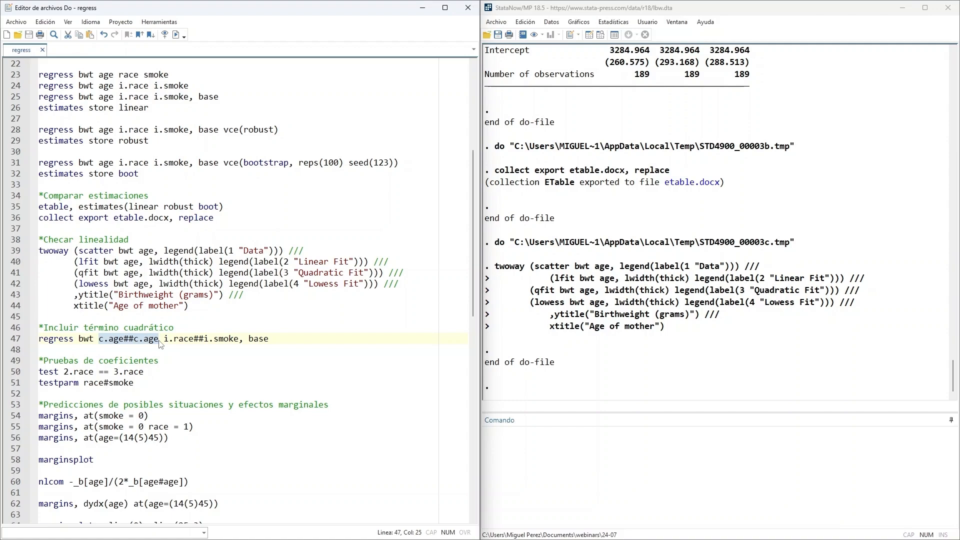
click(170, 340)
drag(170, 340, 238, 339)
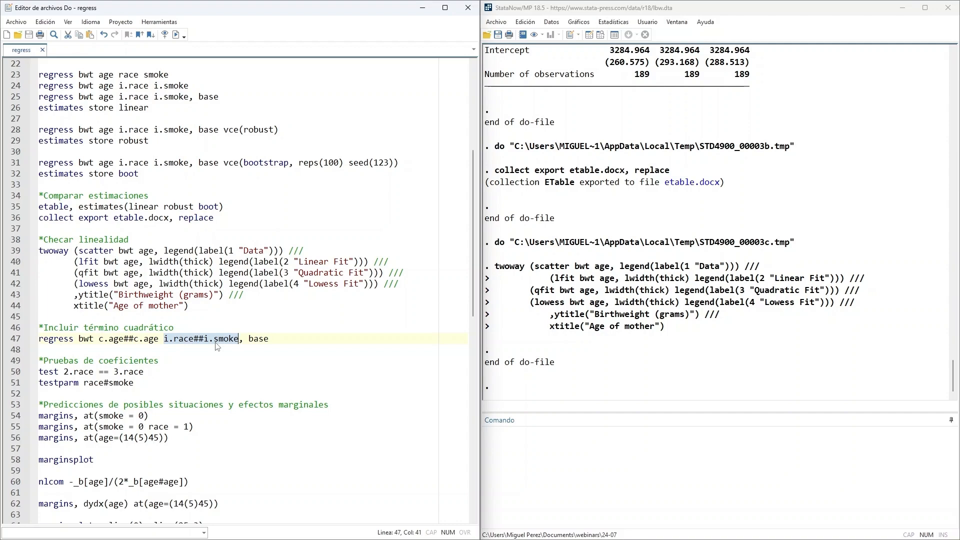
click(262, 350)
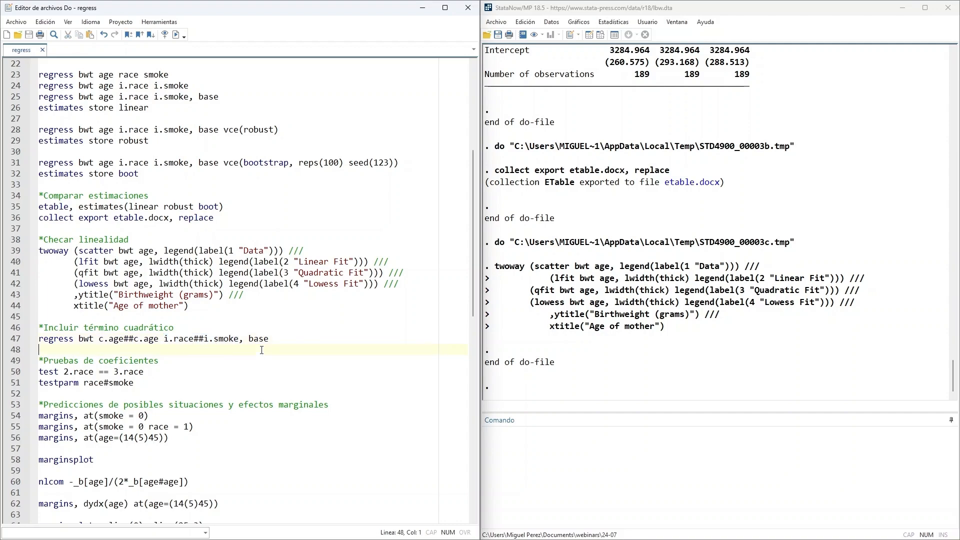
- Run the do-file line regress bwt c.age##c.age i.race##i.smoke, base and review the age and c.age#c.age results
drag(268, 339, 38, 338)
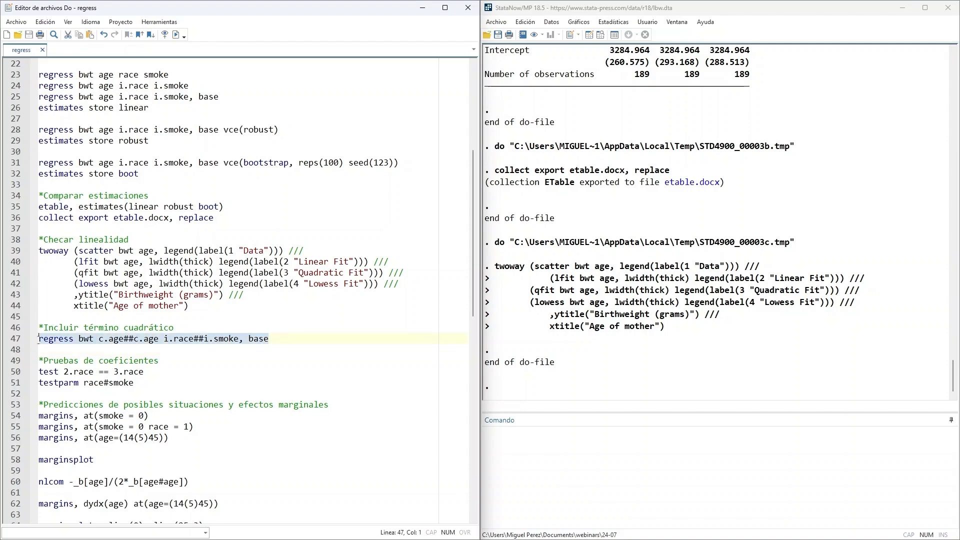
click(177, 35)
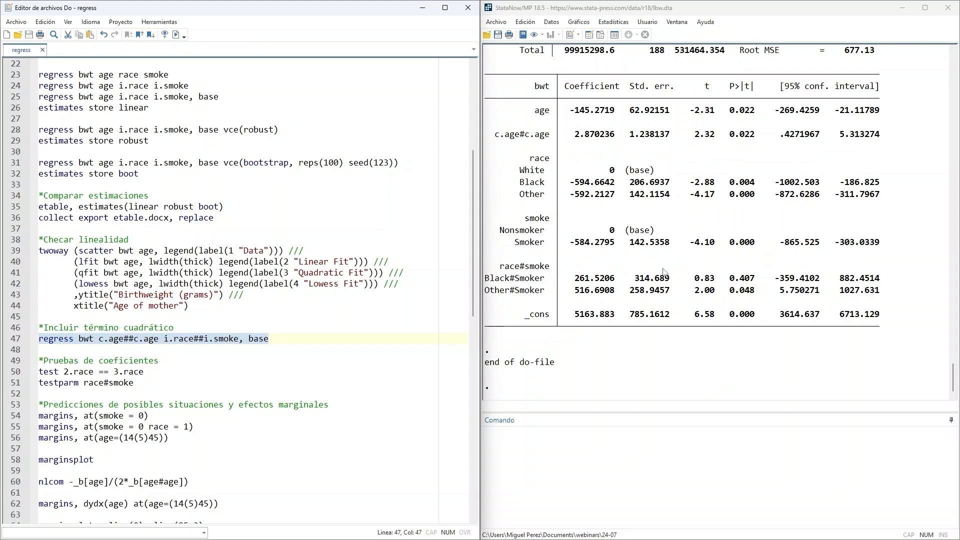
scroll(603, 157, up, 1)
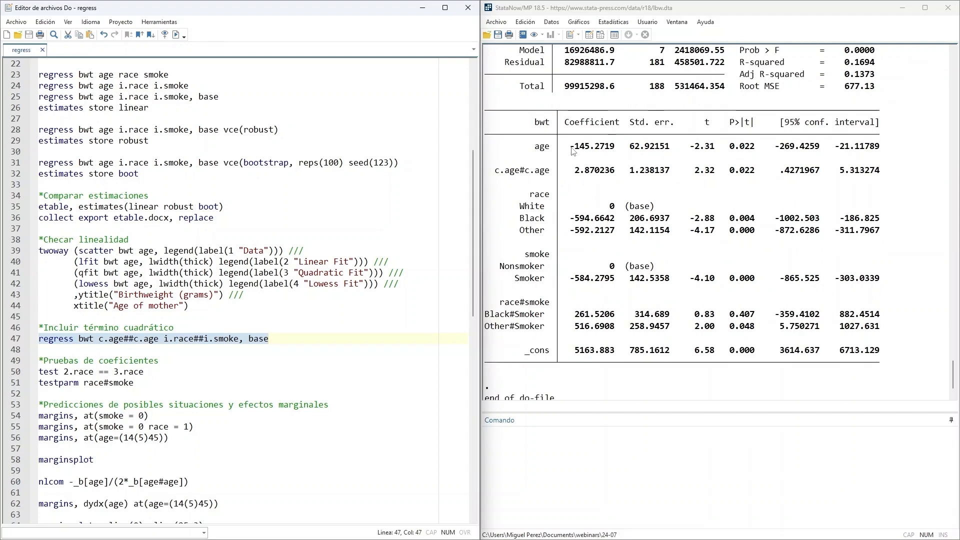
drag(573, 151, 619, 151)
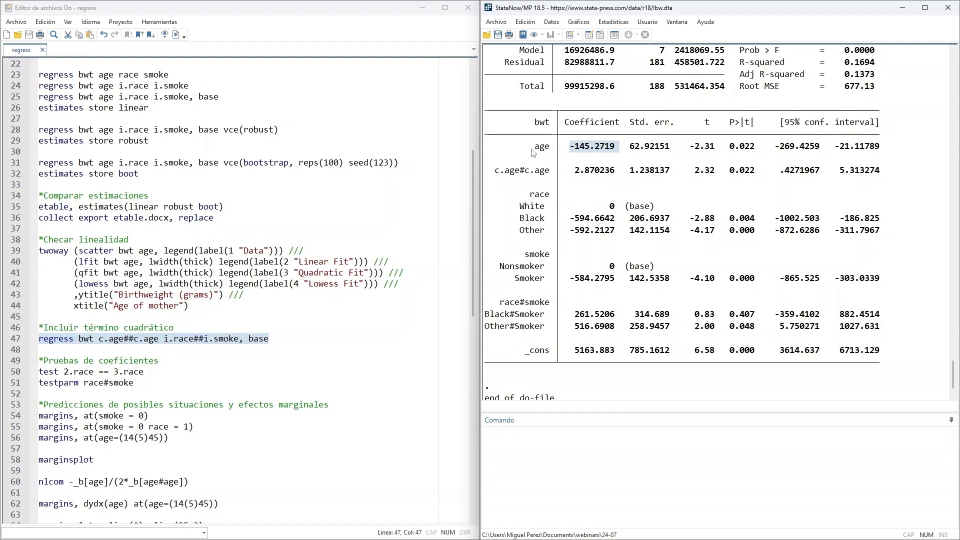
drag(532, 150, 613, 174)
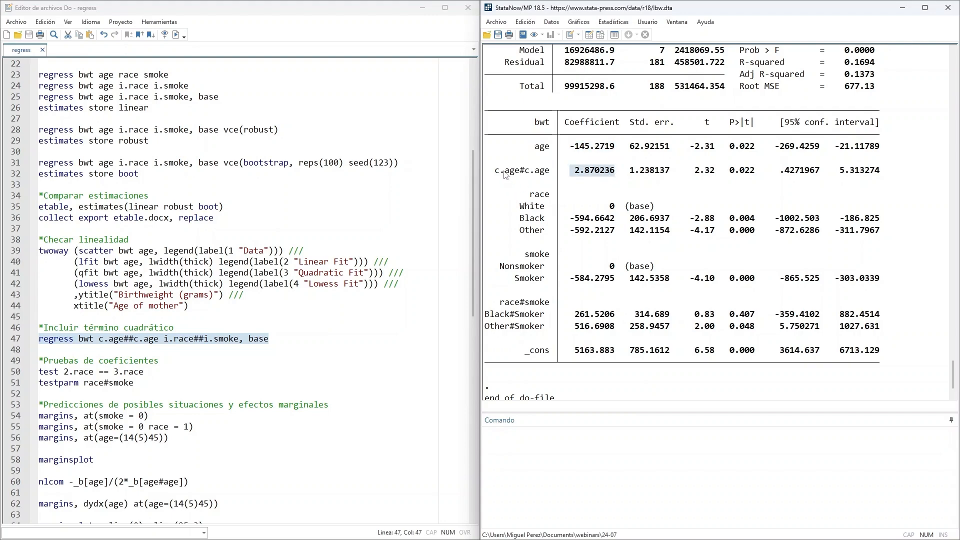
drag(496, 171, 548, 174)
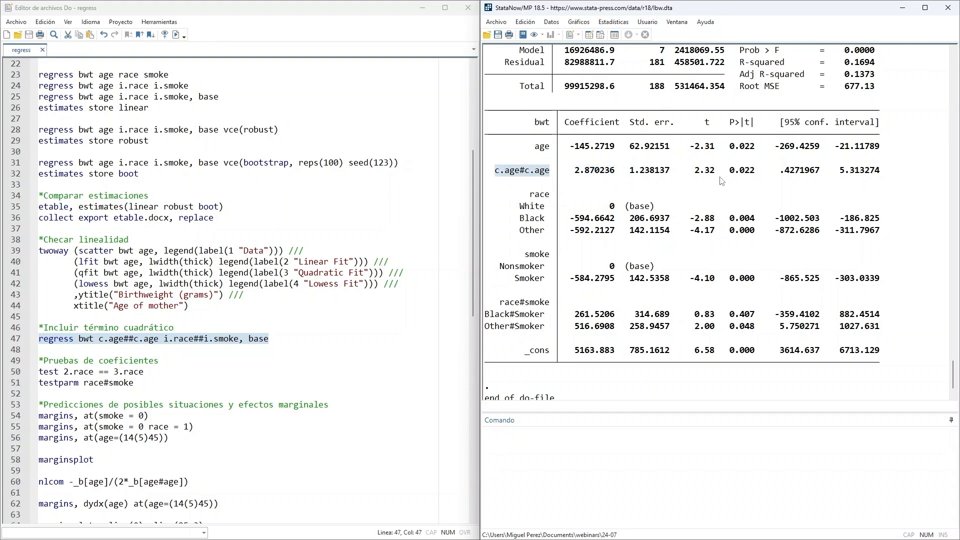
drag(726, 171, 751, 175)
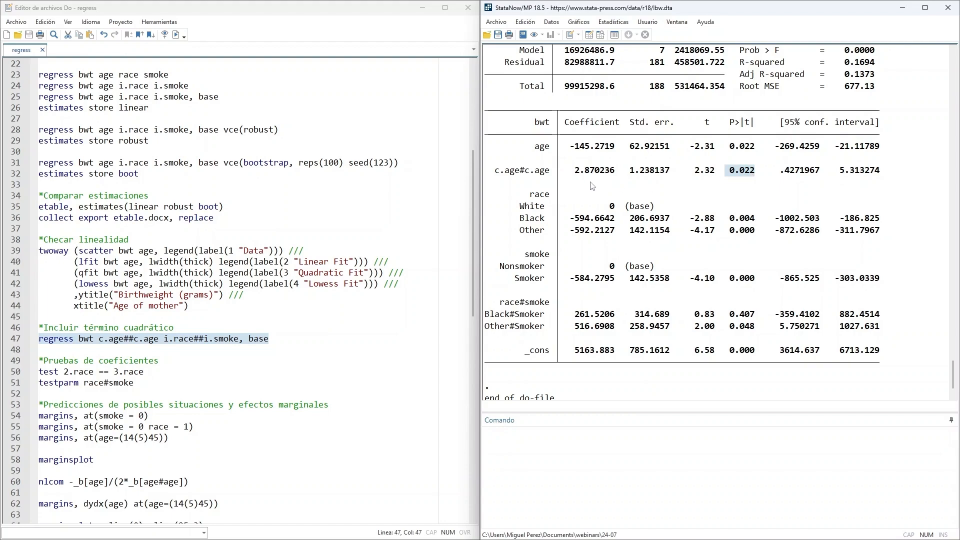
drag(566, 171, 615, 175)
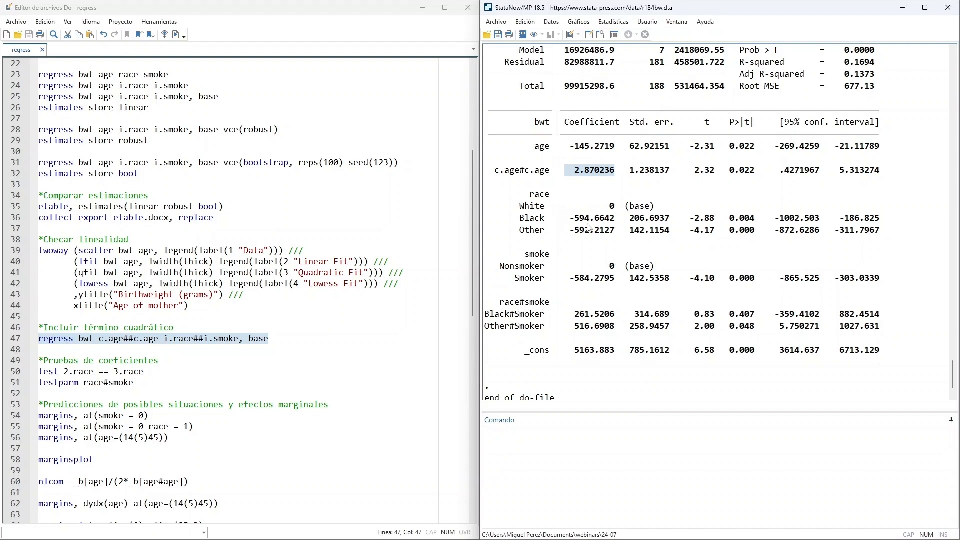
- Compare the Black and Other race coefficients with the White base category in the regression output
scroll(589, 227, down, 1)
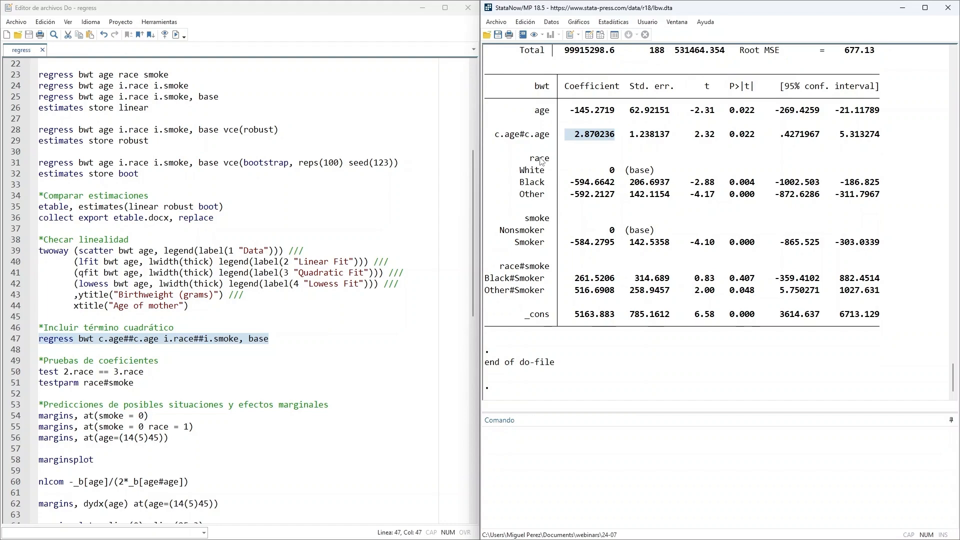
drag(542, 160, 546, 196)
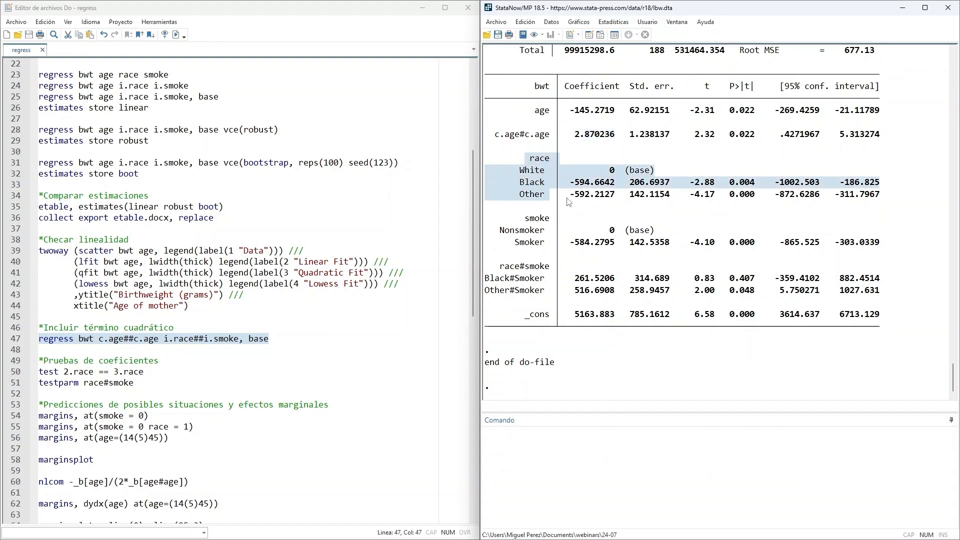
click(568, 201)
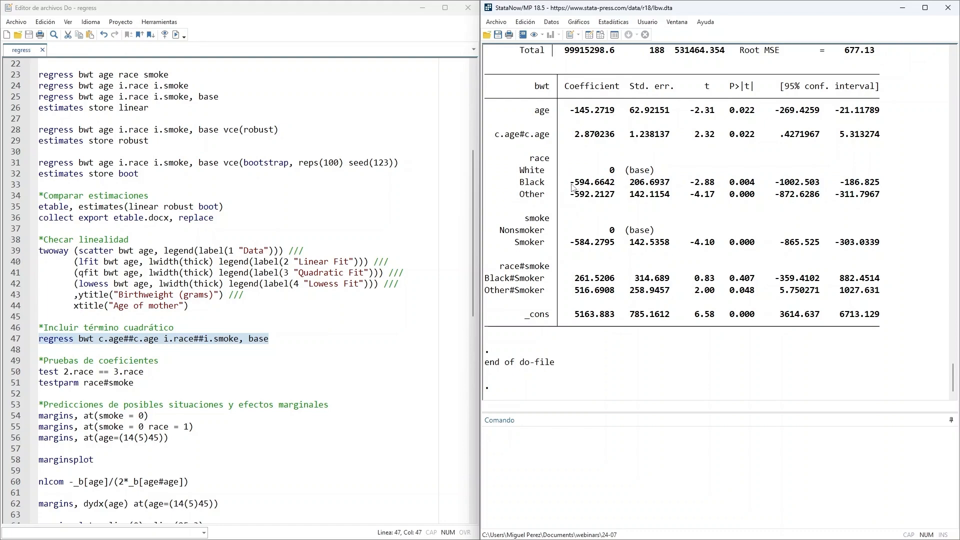
drag(516, 183, 546, 184)
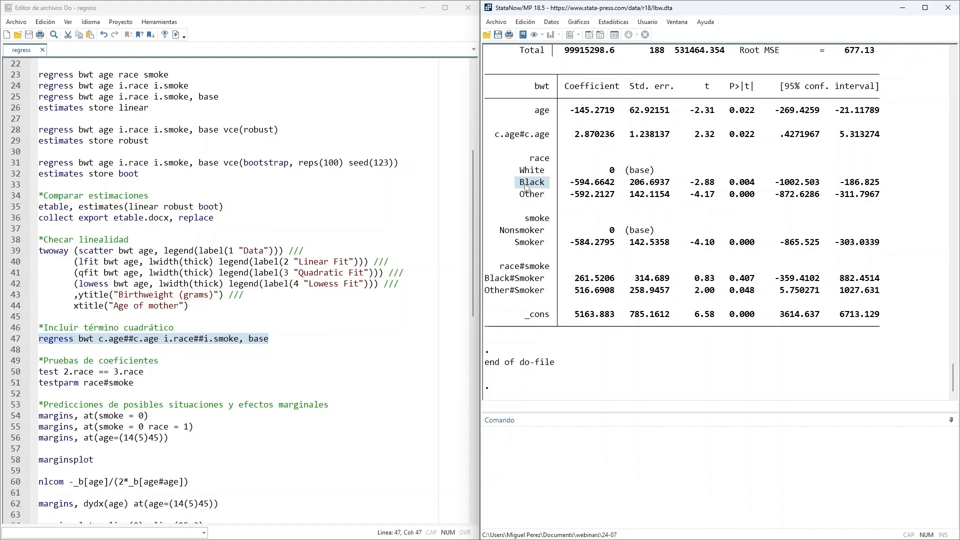
drag(511, 184, 614, 197)
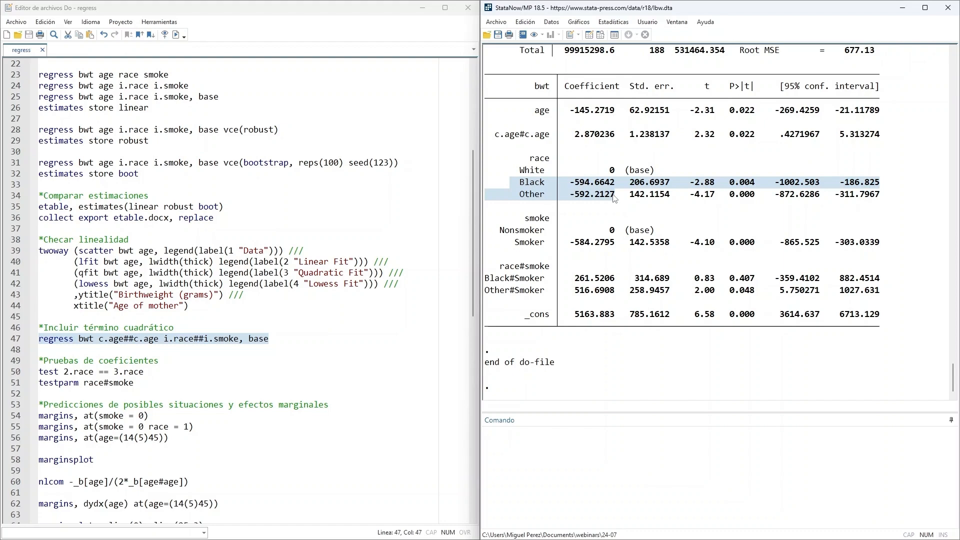
- Run the do-file line test 2.race == 3.race to test equality of the two race coefficients and check its p-value
click(257, 321)
scroll(261, 316, down, 2)
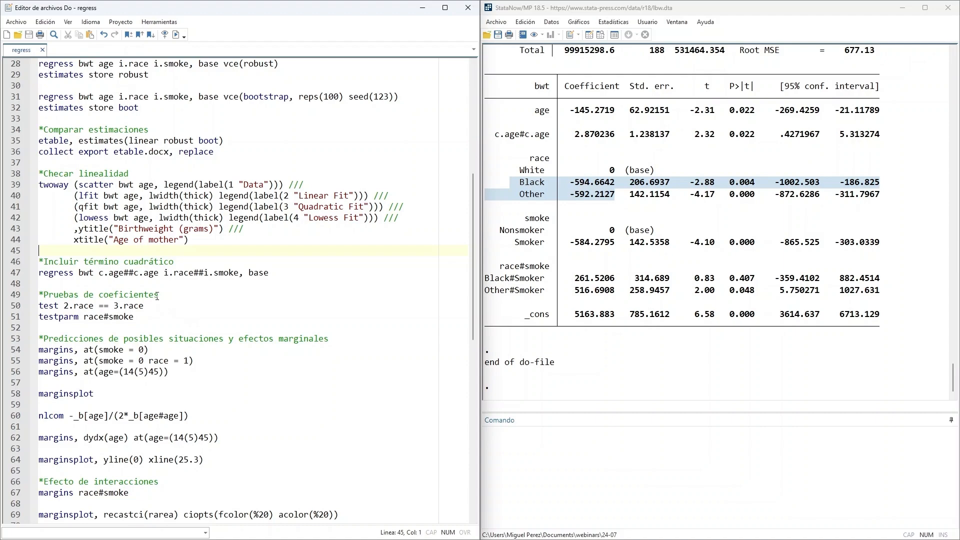
scroll(146, 294, down, 1)
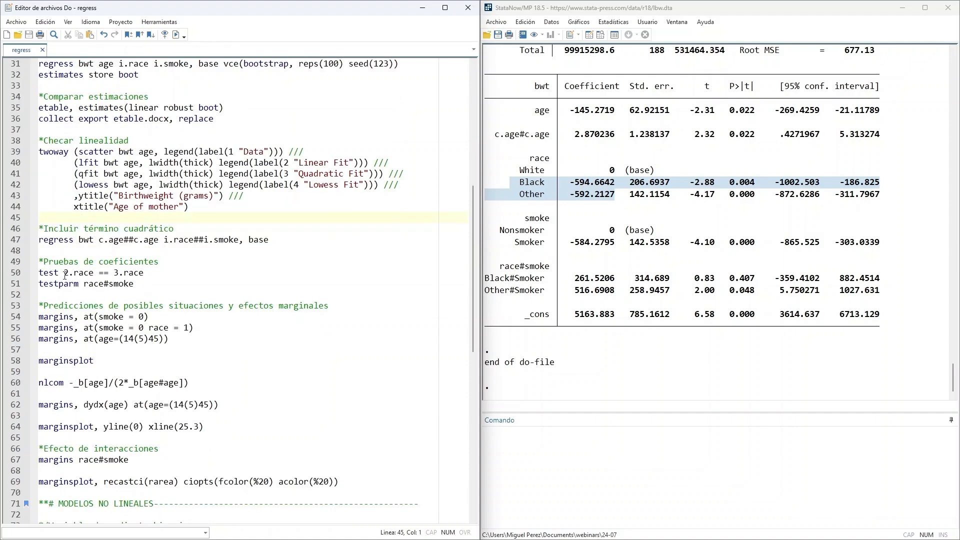
click(556, 204)
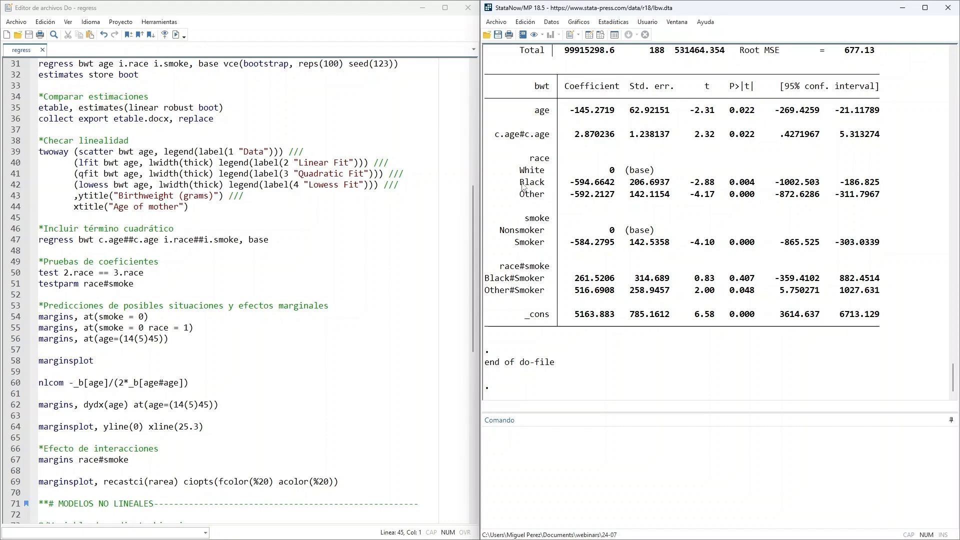
drag(516, 185, 557, 196)
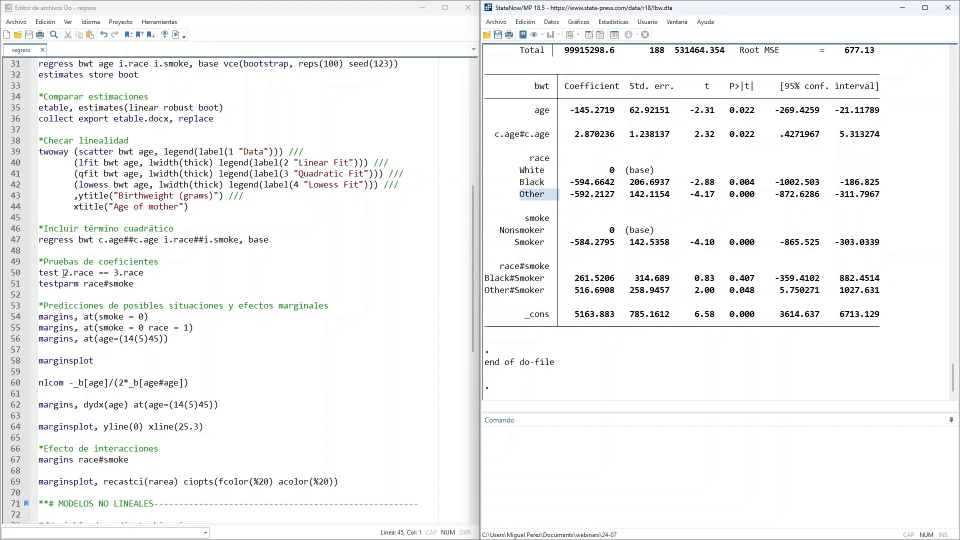
drag(150, 272, 33, 271)
click(176, 34)
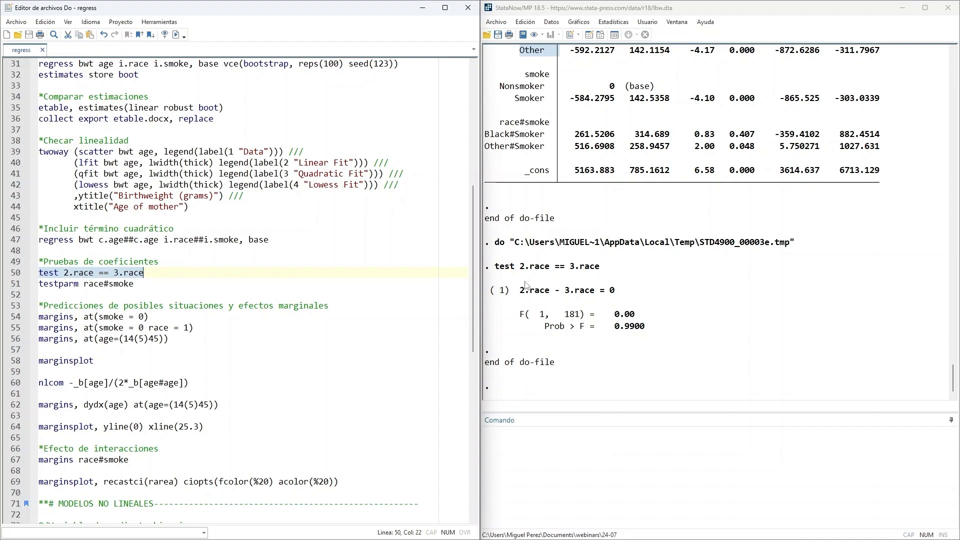
drag(516, 295, 658, 297)
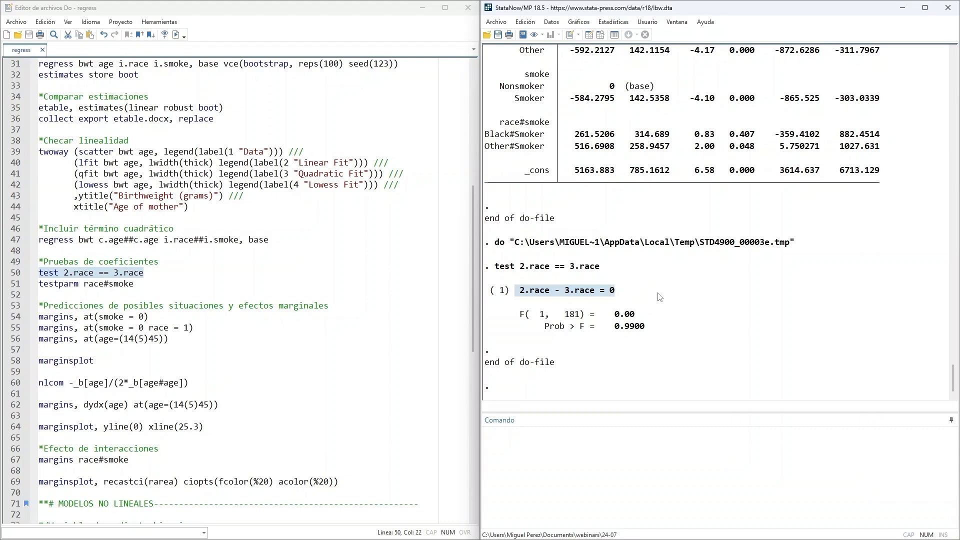
drag(617, 328, 663, 331)
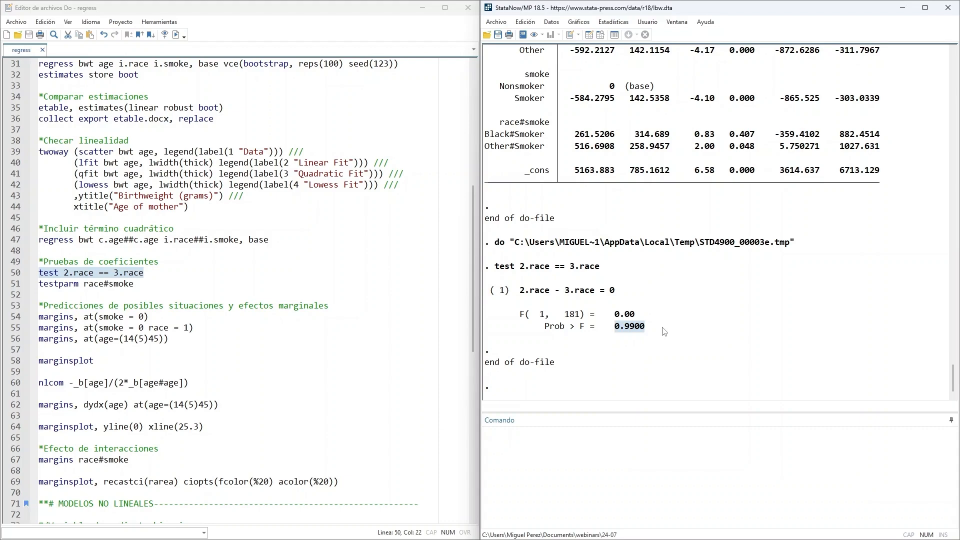
- Run the do-file line testparm race#smoke to jointly test the interaction terms and review its hypotheses and p-value
scroll(664, 332, up, 1)
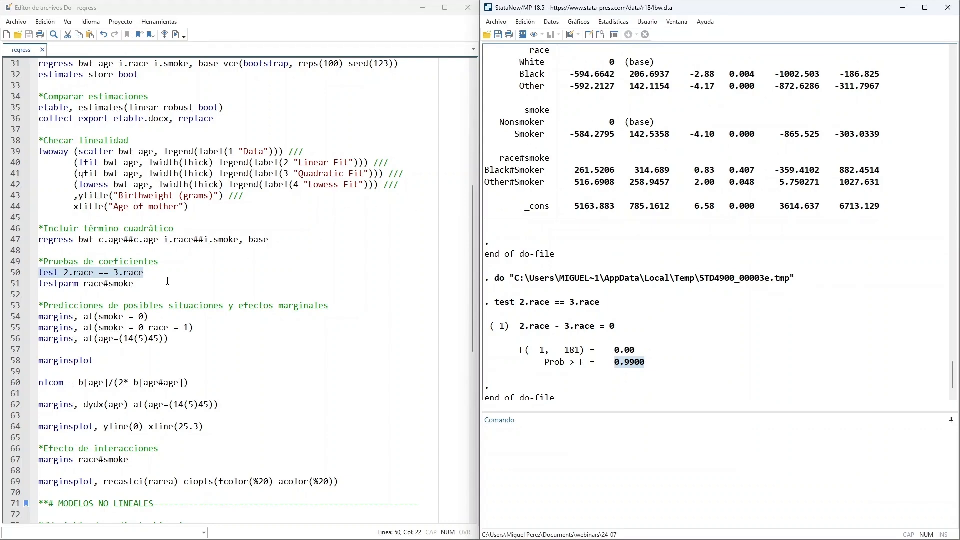
click(168, 281)
drag(39, 272, 148, 278)
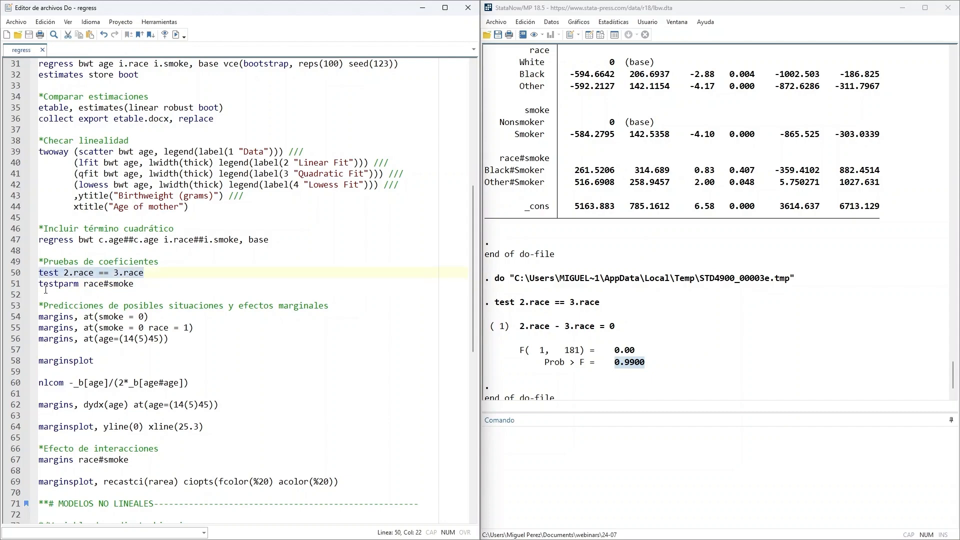
drag(40, 283, 140, 284)
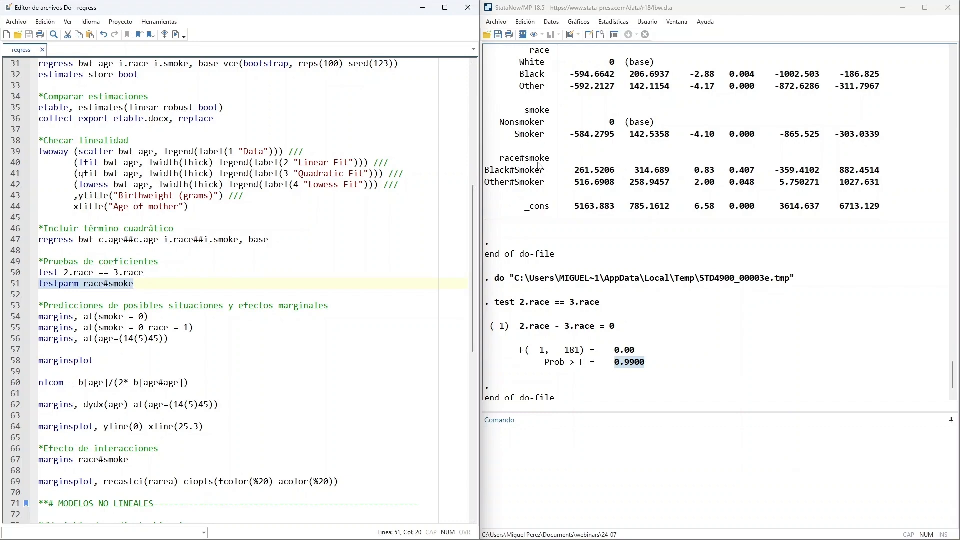
click(176, 35)
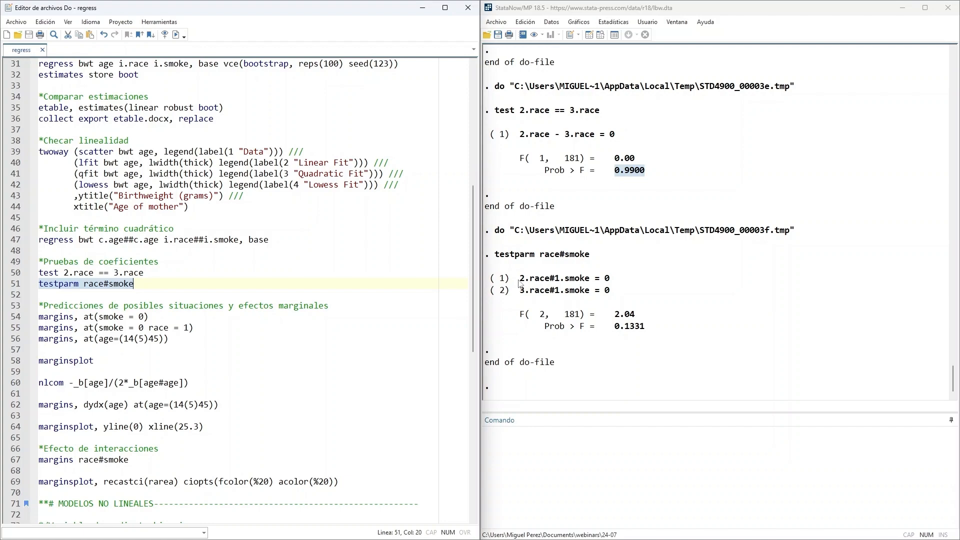
drag(506, 278, 661, 298)
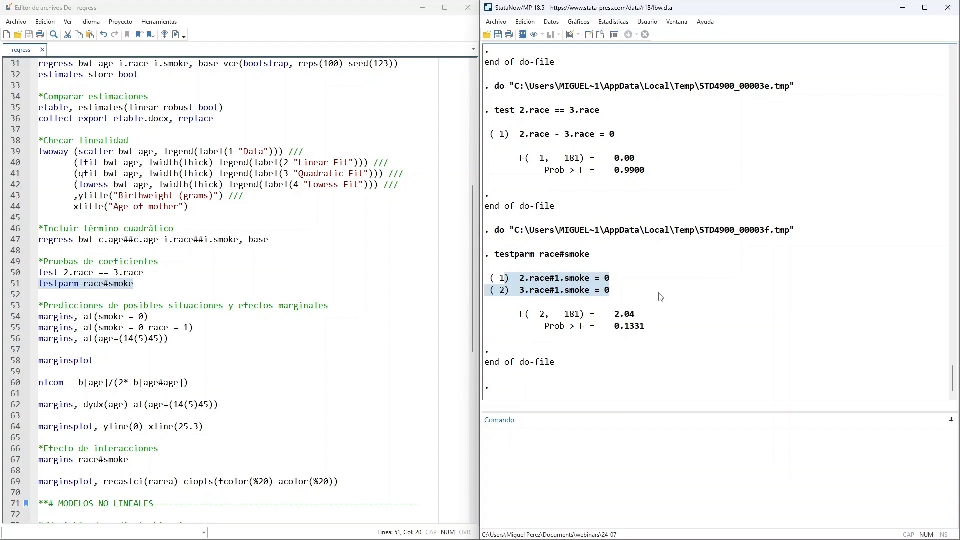
click(652, 313)
drag(606, 328, 682, 327)
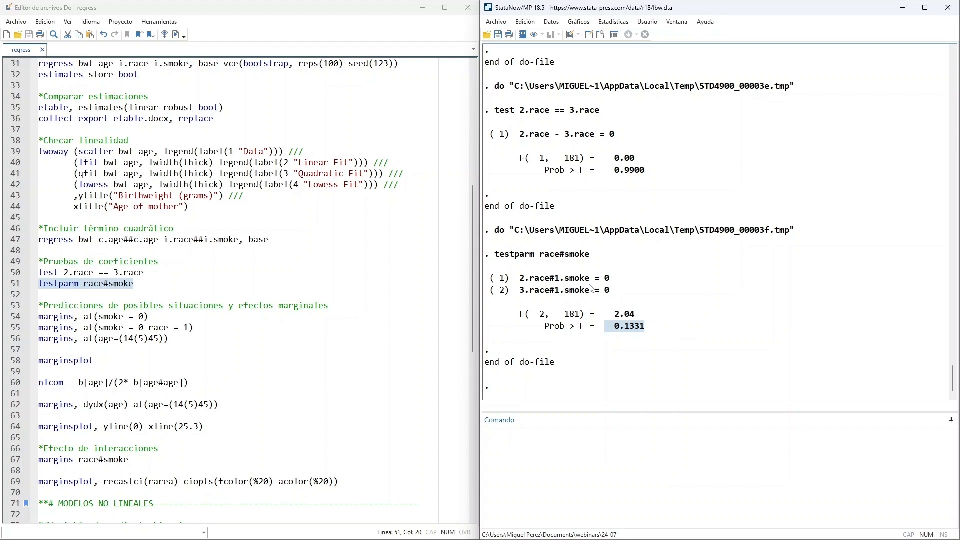
scroll(590, 289, up, 5)
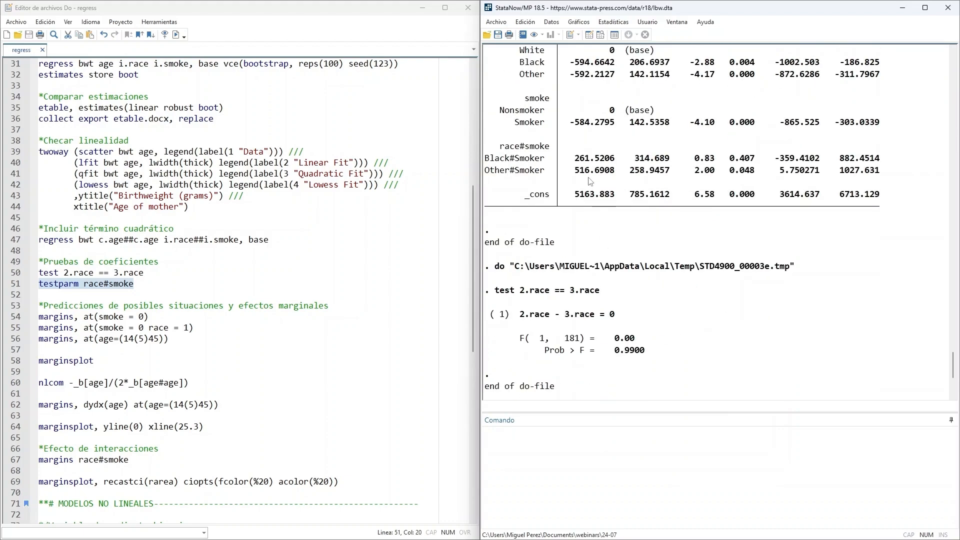
- Examine the two race-by-smoke interaction hypotheses in the testparm output, identifying the race and smoke levels in each
scroll(591, 200, down, 5)
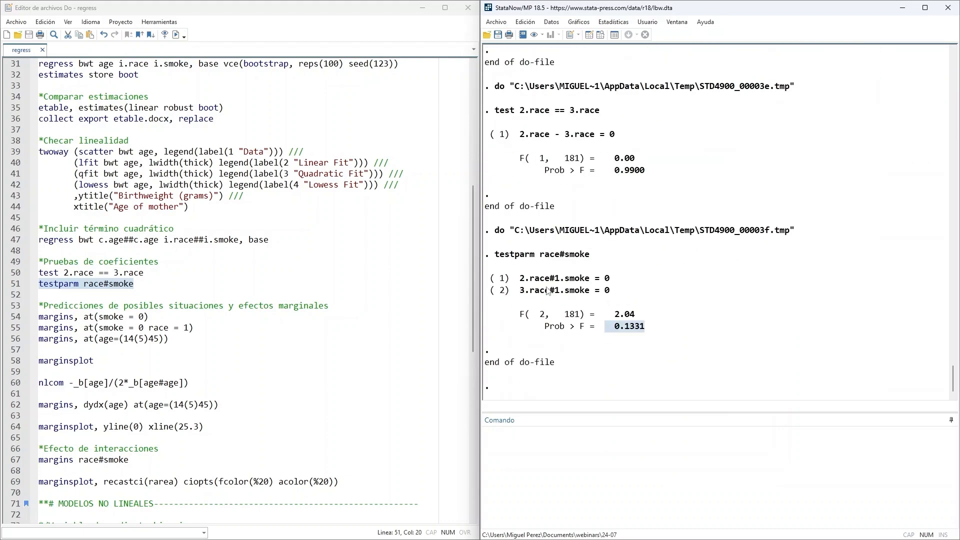
drag(559, 280, 588, 284)
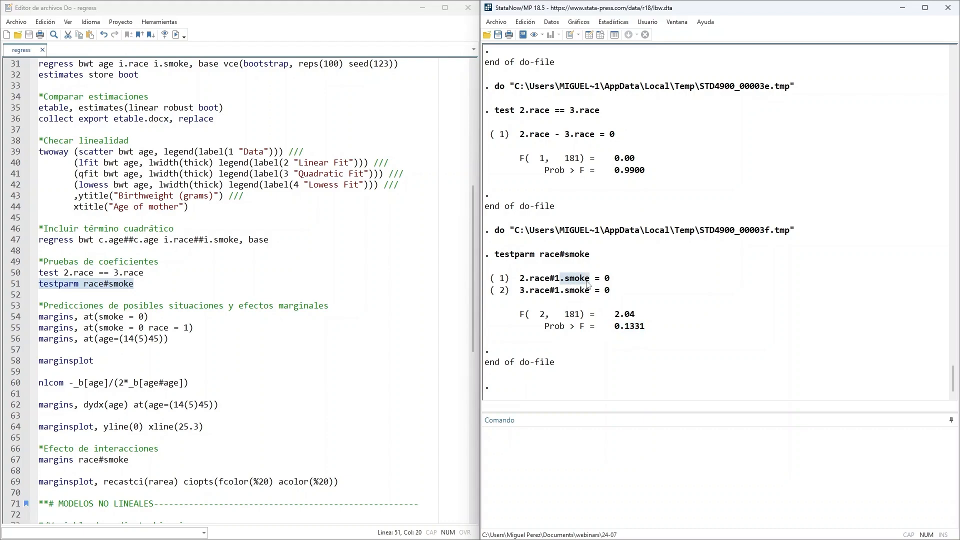
drag(520, 283, 554, 284)
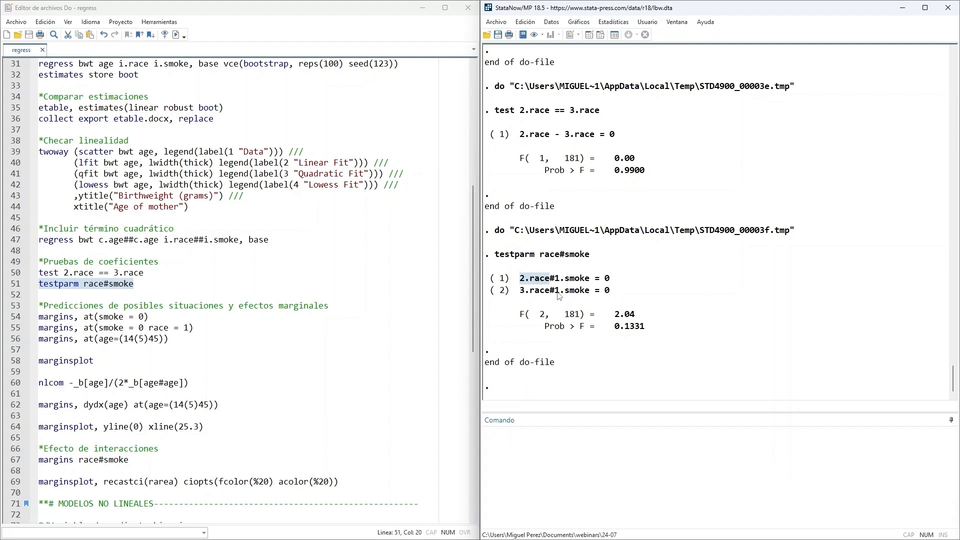
drag(554, 292, 589, 294)
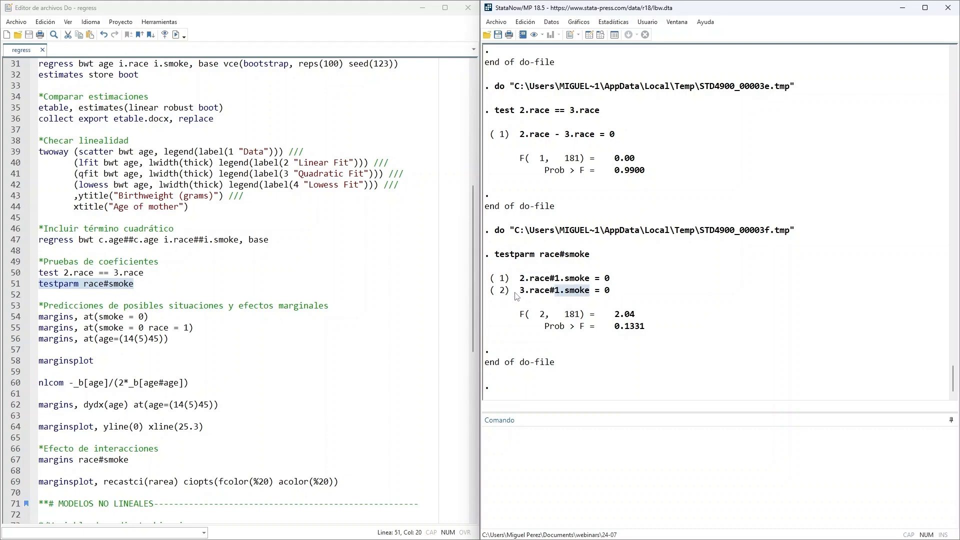
drag(521, 294, 548, 295)
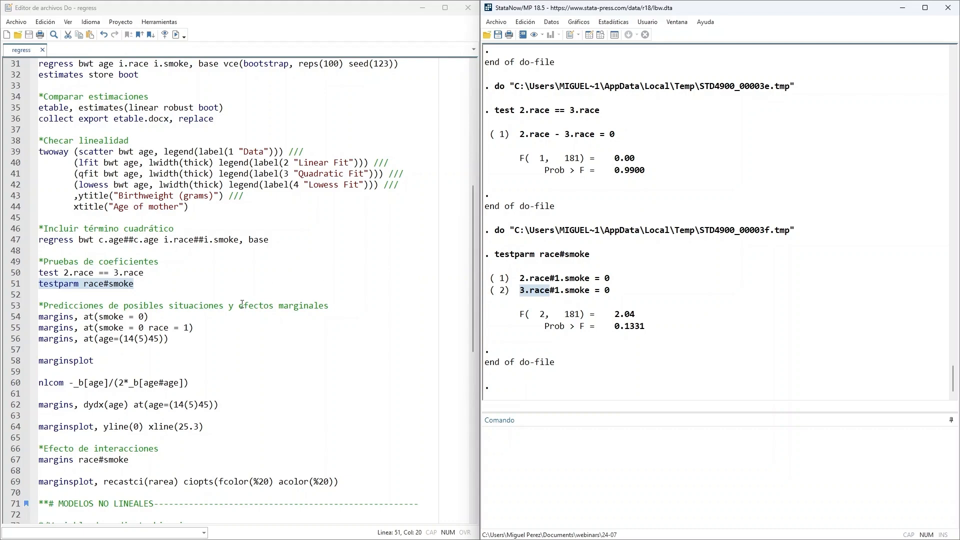
- Run the do-file line margins, at(smoke = 0) and review the observations used and the predicted birthweight margin
scroll(215, 293, down, 2)
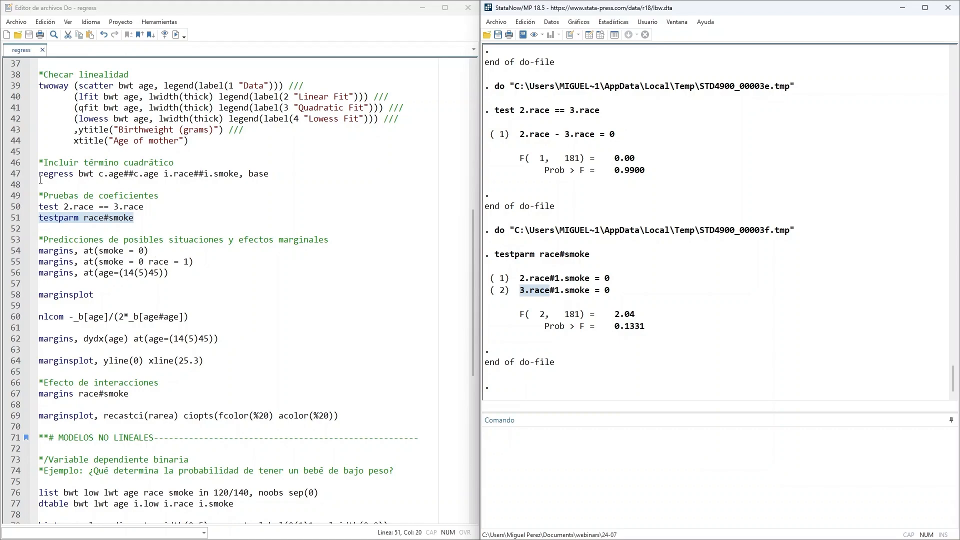
drag(40, 173, 269, 174)
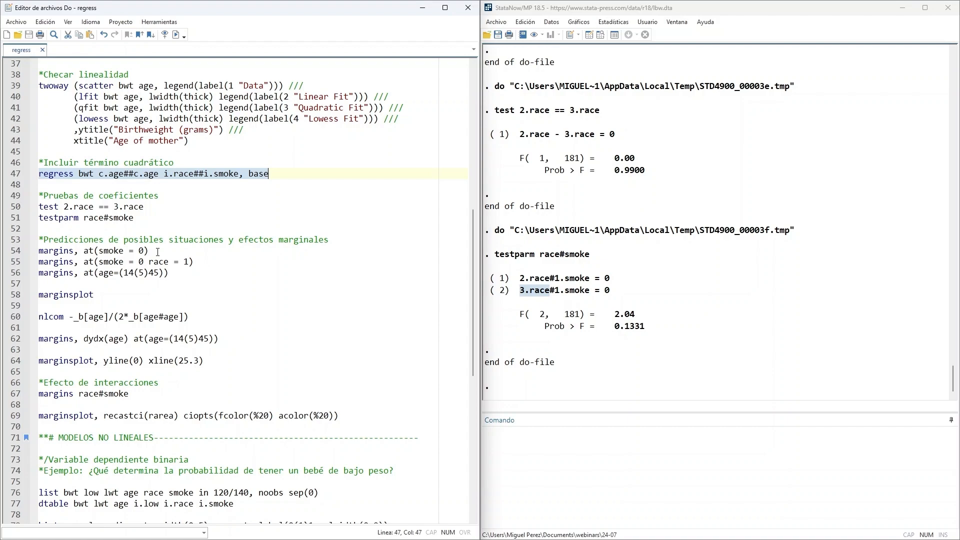
drag(160, 252, 38, 251)
click(176, 35)
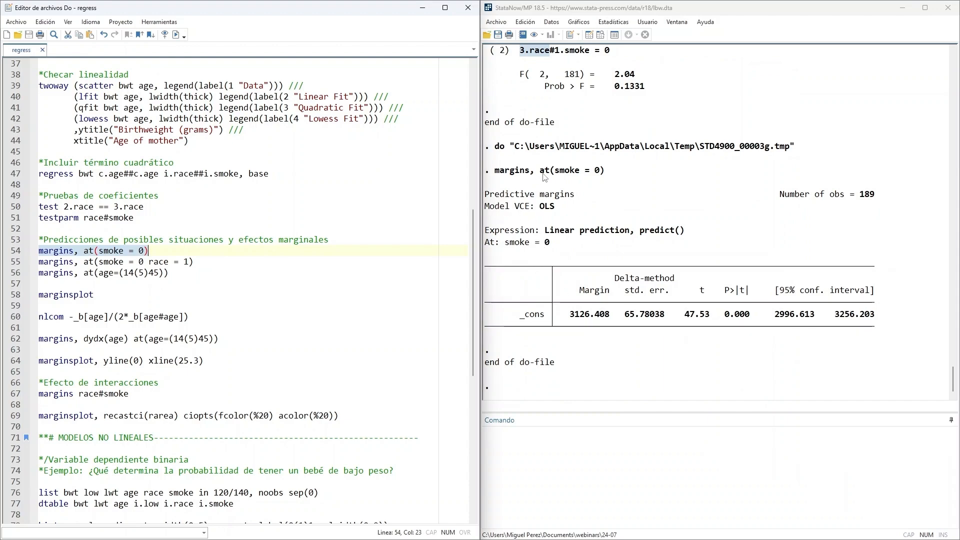
drag(855, 195, 876, 195)
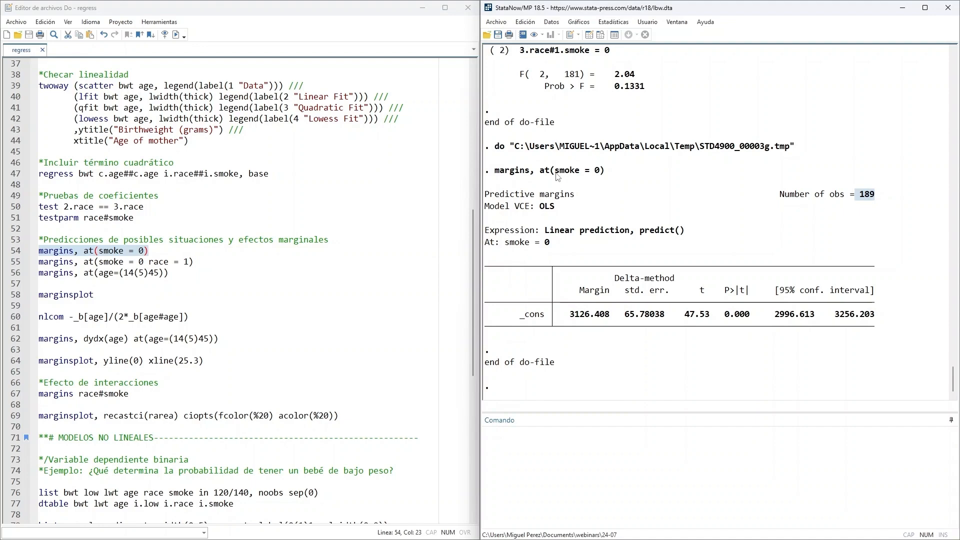
drag(551, 170, 604, 171)
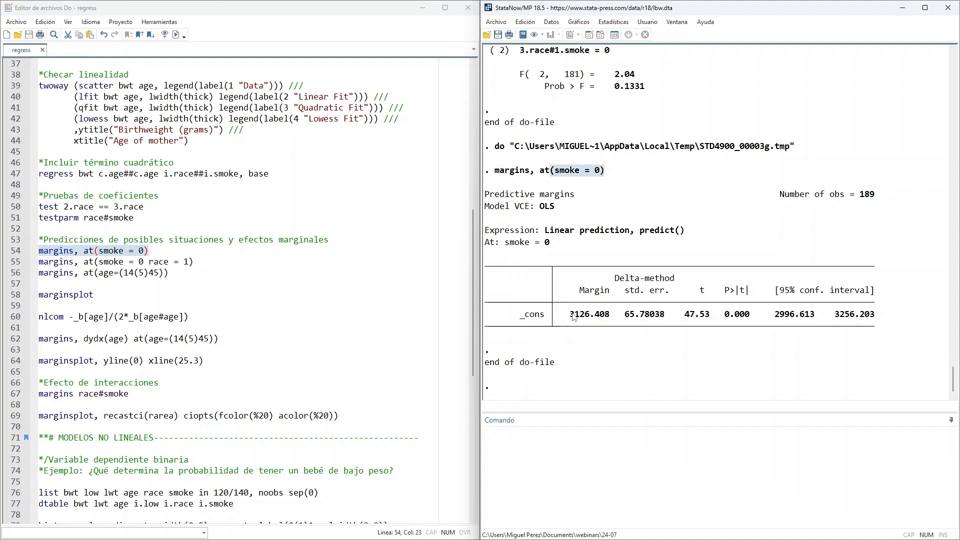
drag(569, 314, 615, 319)
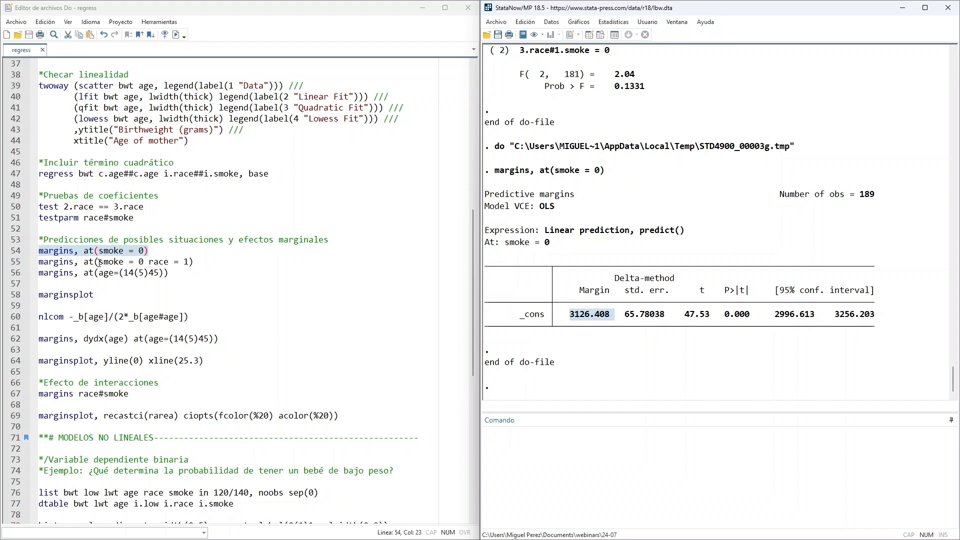
- Run the do-file line margins, at(smoke = 0 race = 1) and compare its margin with the previous prediction
drag(98, 261, 44, 261)
drag(194, 261, 39, 261)
click(176, 38)
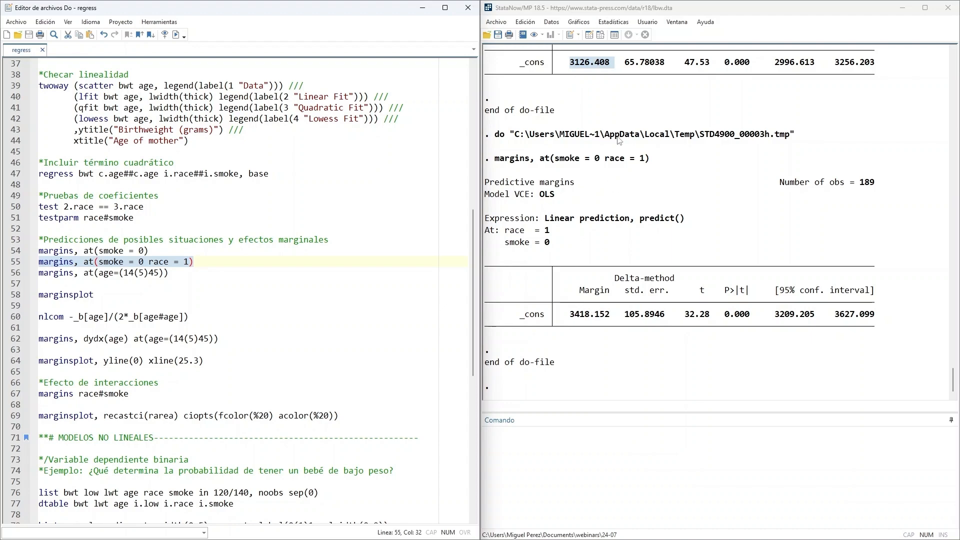
scroll(596, 252, up, 1)
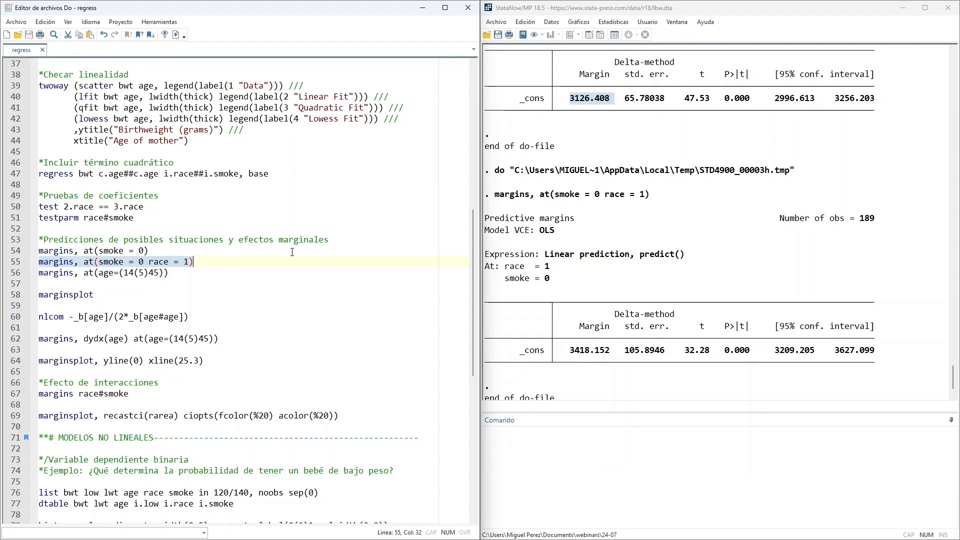
- Run the do-file line margins, at(age=(14(5)45)) and review the age values and their predictive margins
scroll(292, 252, down, 1)
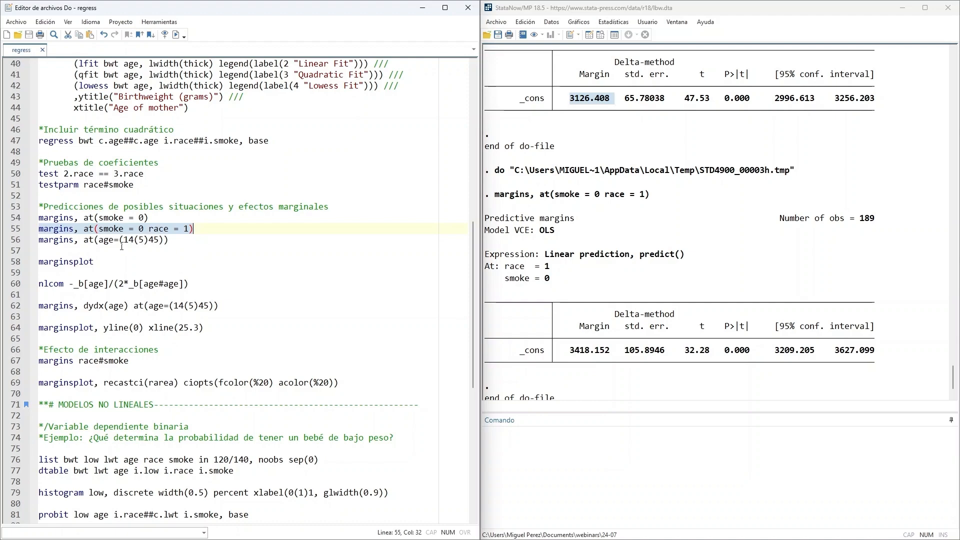
drag(124, 240, 158, 241)
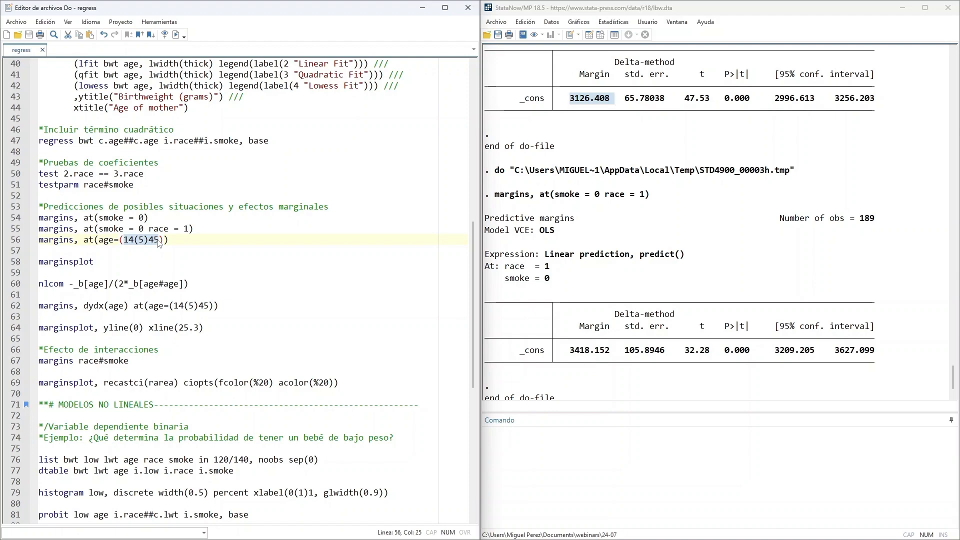
drag(169, 241, 38, 241)
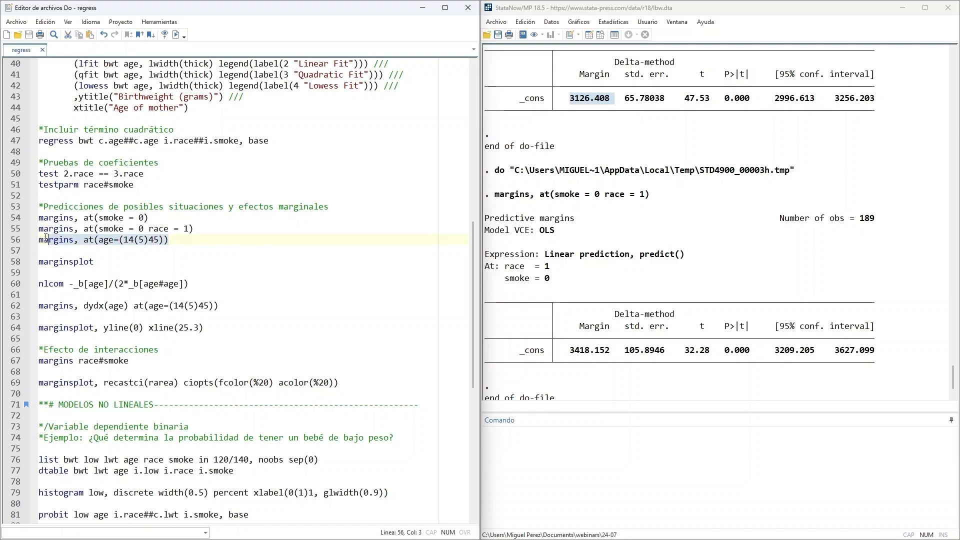
click(174, 34)
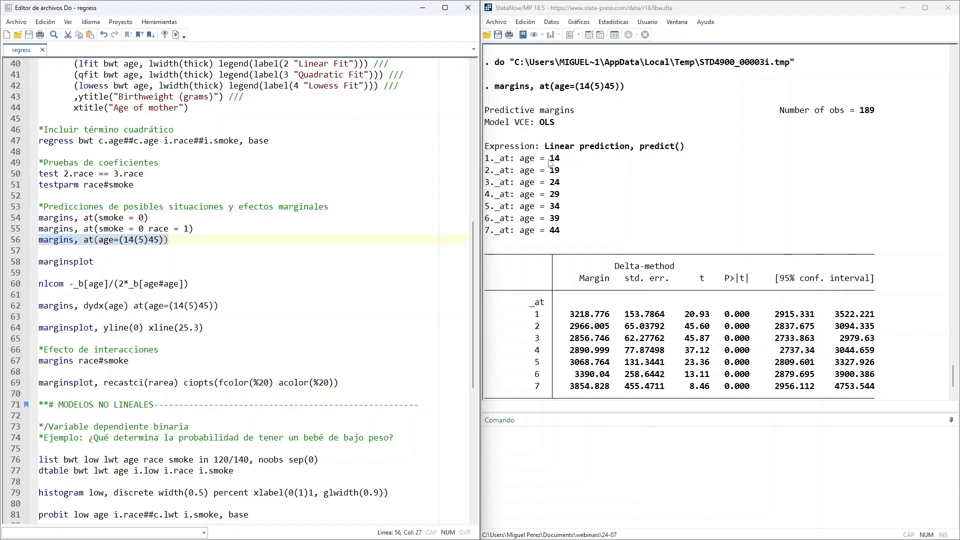
drag(528, 160, 584, 187)
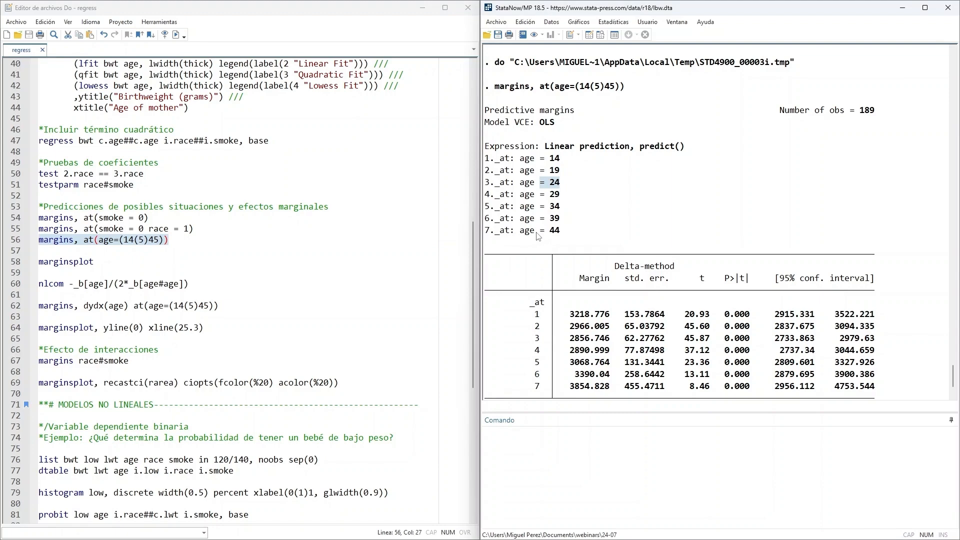
drag(535, 233, 574, 235)
scroll(580, 216, down, 2)
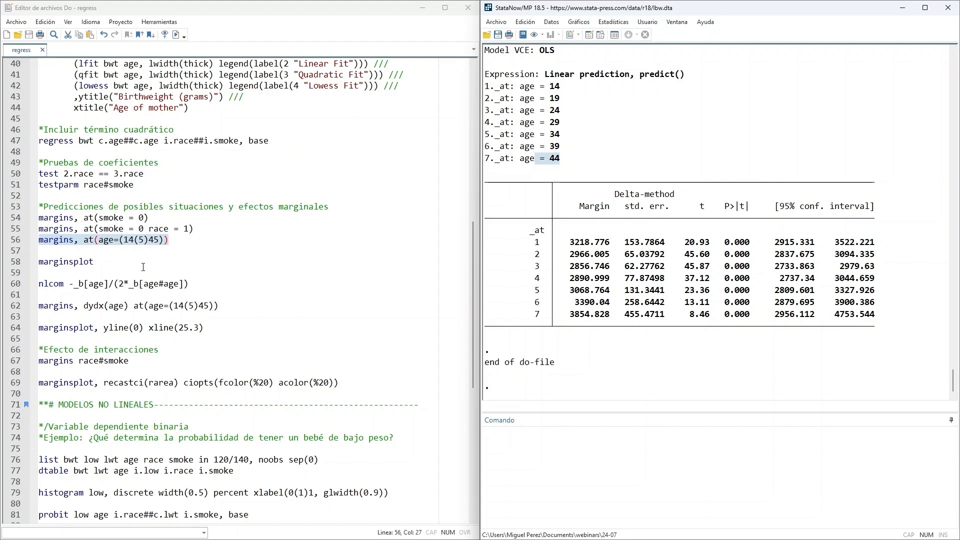
key(ctrl+d)
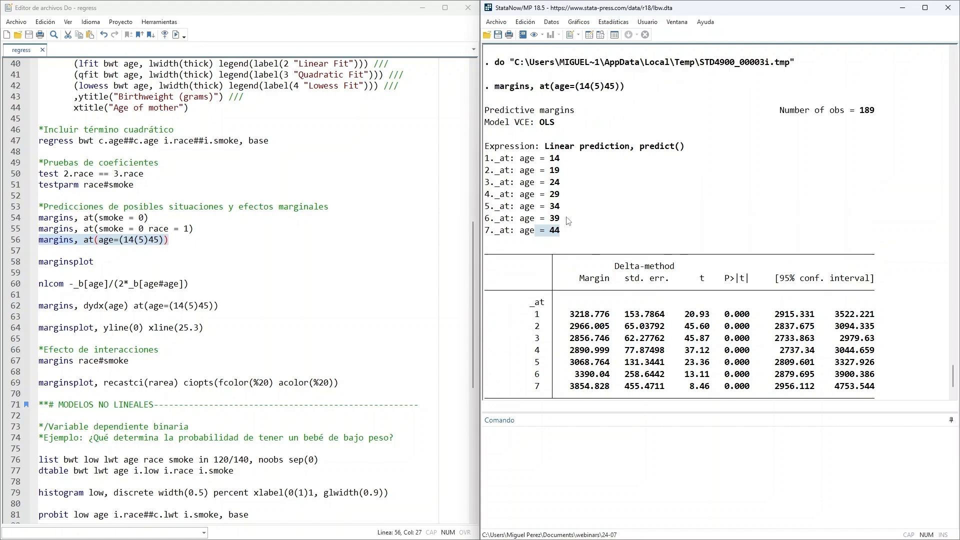
drag(495, 87, 533, 88)
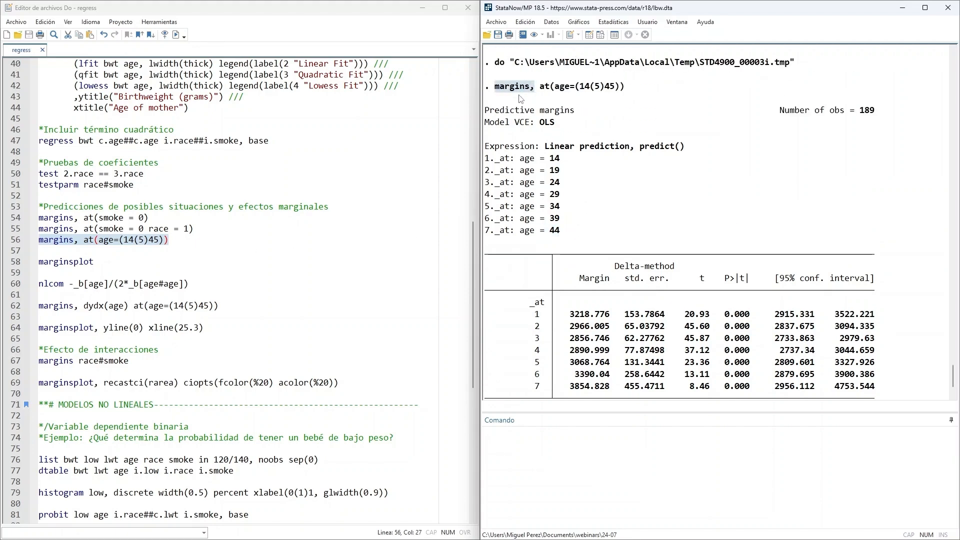
- Run the do-file line marginsplot to graph the predictive margins by mother's age, inspect the graph and close it
click(108, 263)
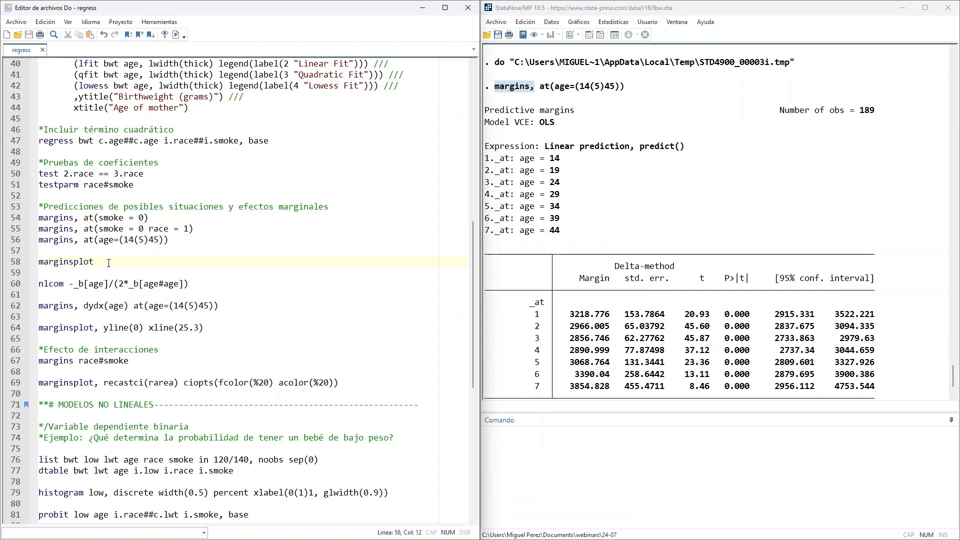
drag(108, 263, 39, 262)
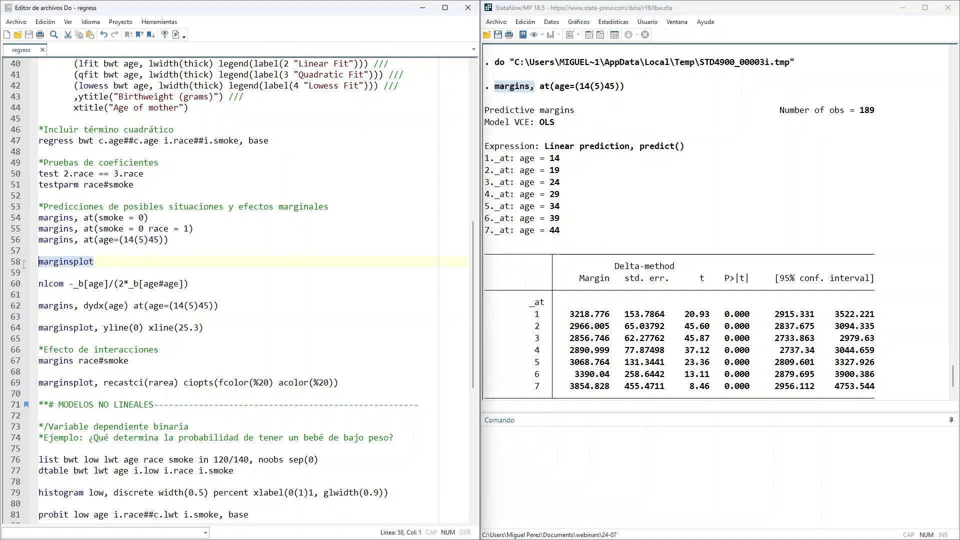
click(177, 36)
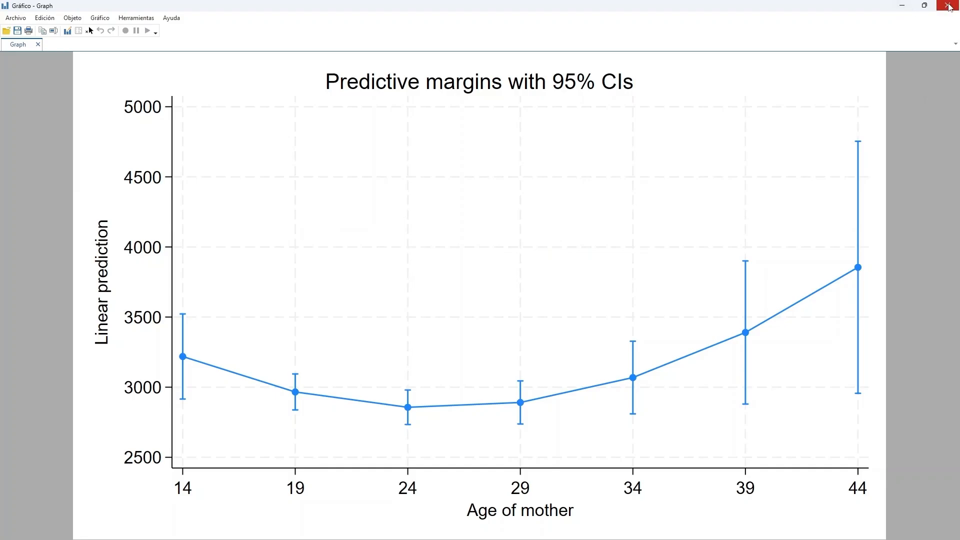
click(948, 6)
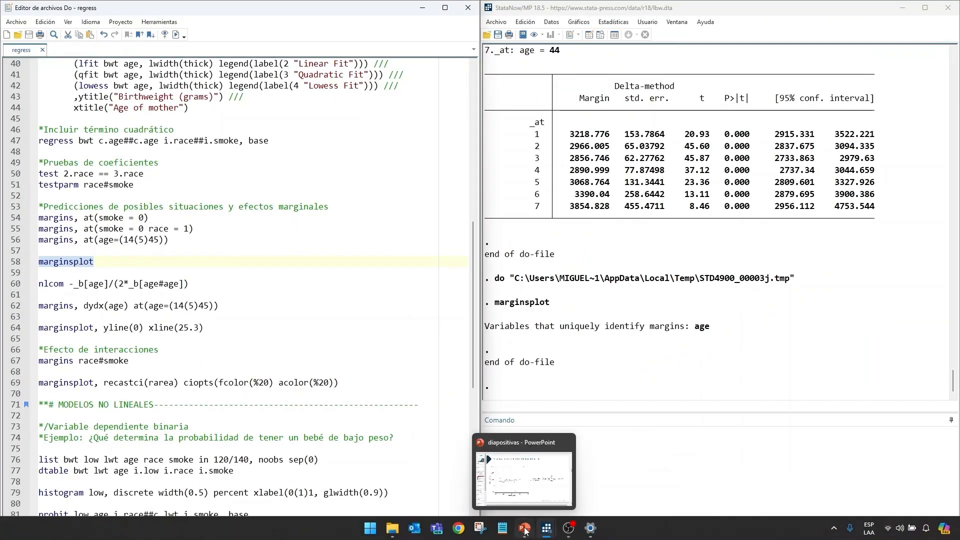
- Switch to the PowerPoint presentation and read slide 7, "Combinación no lineal de coeficientes", on the age that minimizes birthweight
click(524, 531)
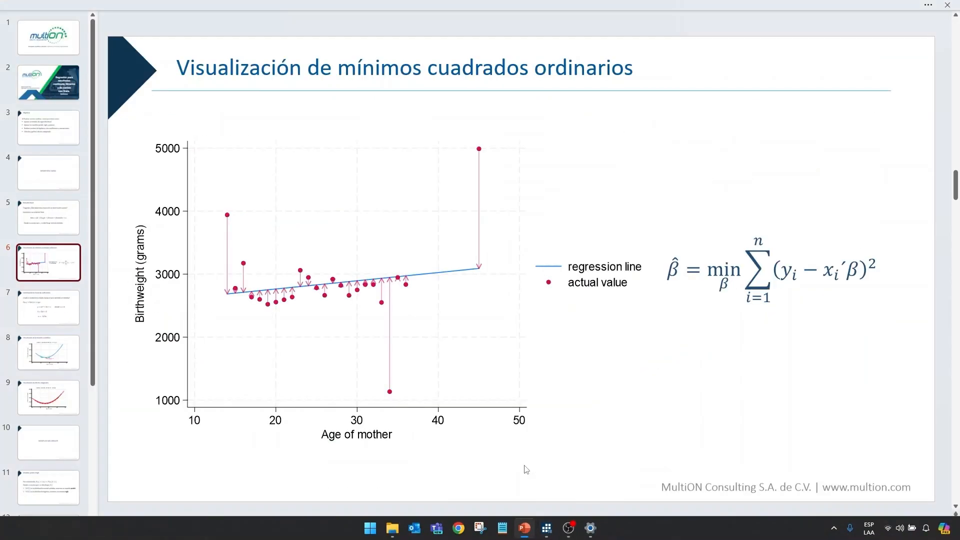
click(53, 311)
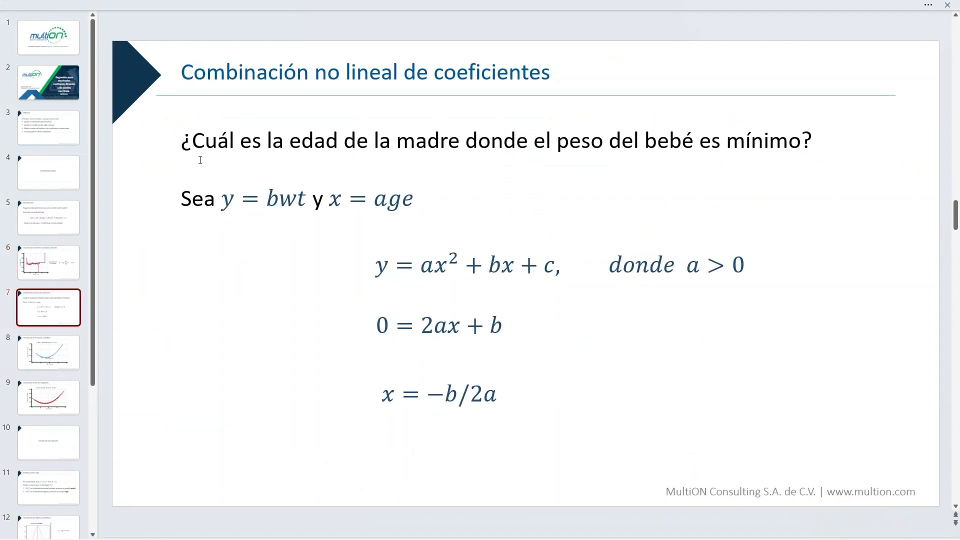
drag(191, 147, 765, 141)
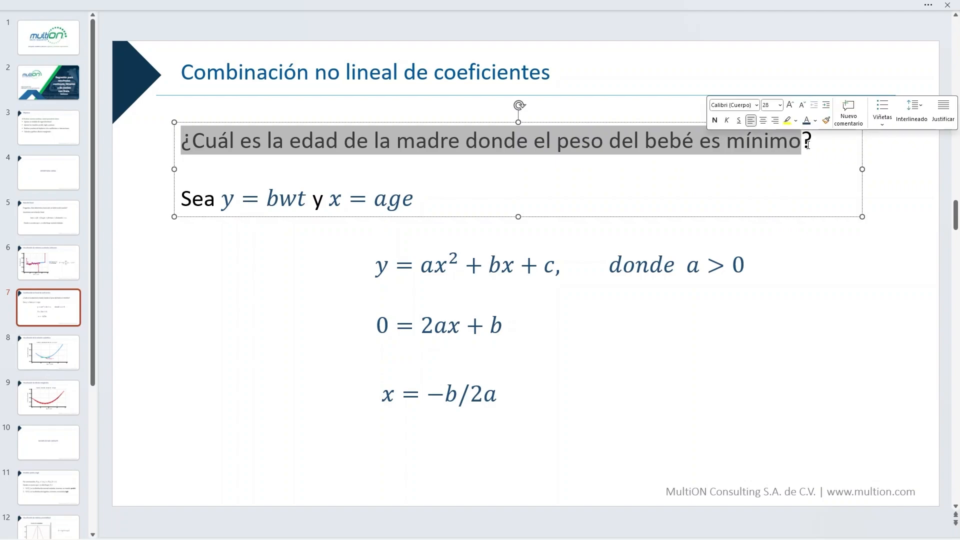
click(817, 152)
click(270, 275)
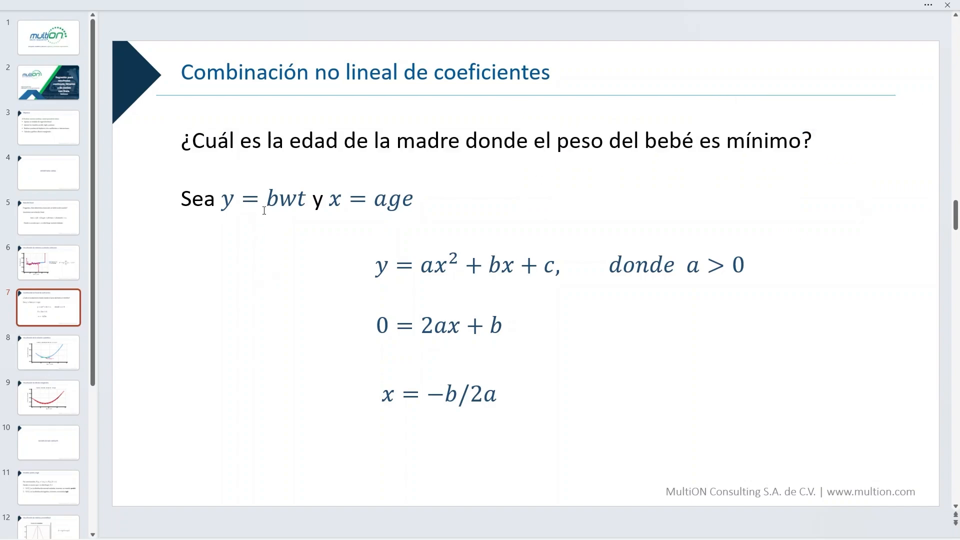
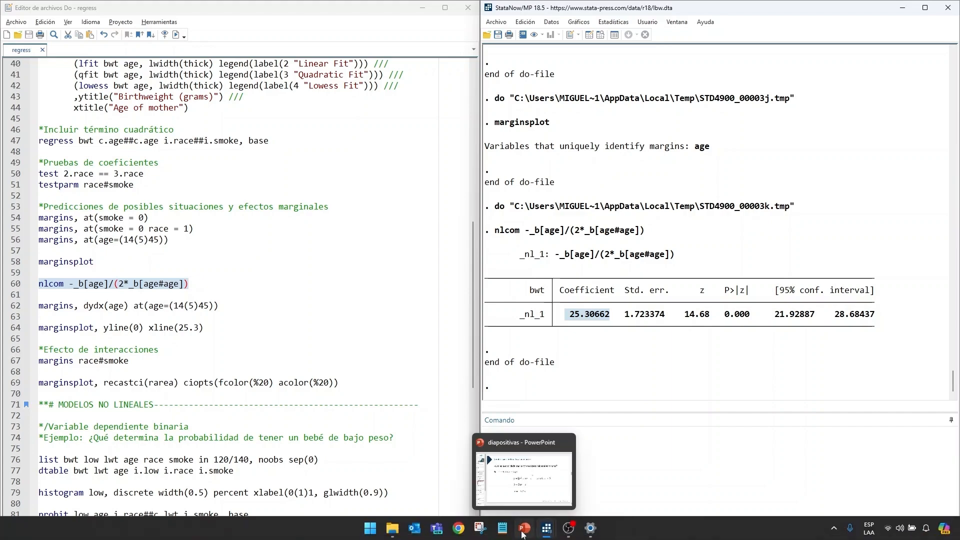
- Switch to the PowerPoint presentation, examine slides 8 and 9 on the quadratic relationship and marginal effects, and return to Stata
click(522, 534)
key(Page_Down)
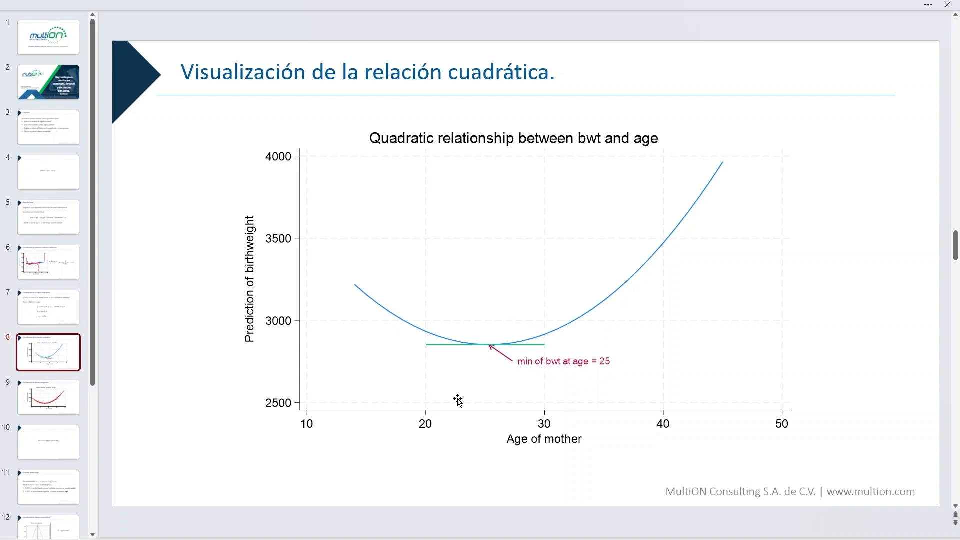
click(65, 401)
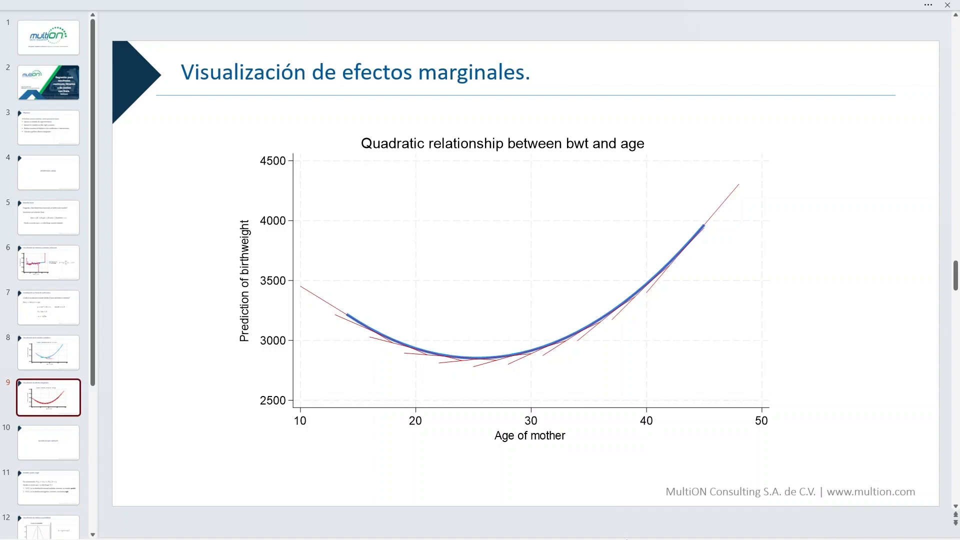
mouse_move(546, 528)
click(509, 483)
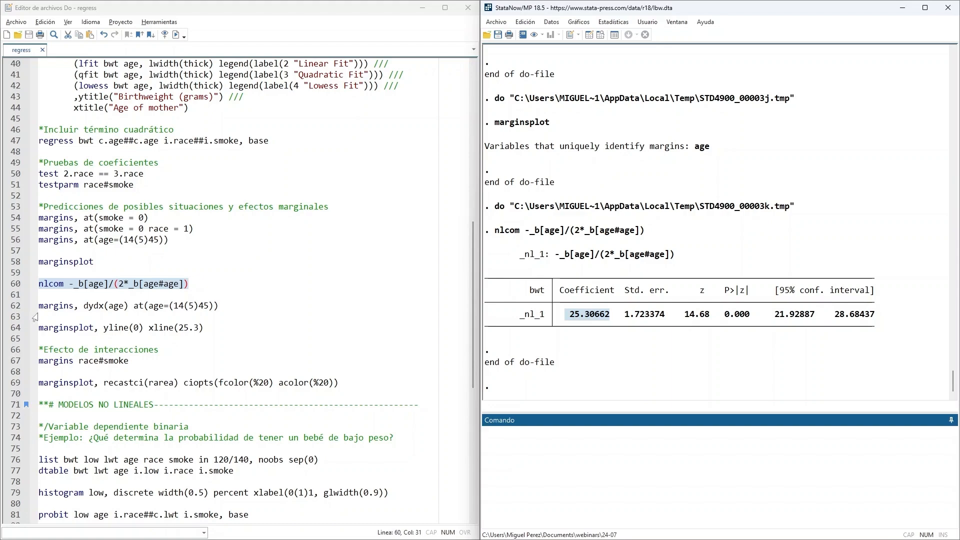
- Run the do-file line margins, dydx(age) at(age=(14(5)45)) to compute the marginal effects of mother's age
drag(39, 307, 104, 307)
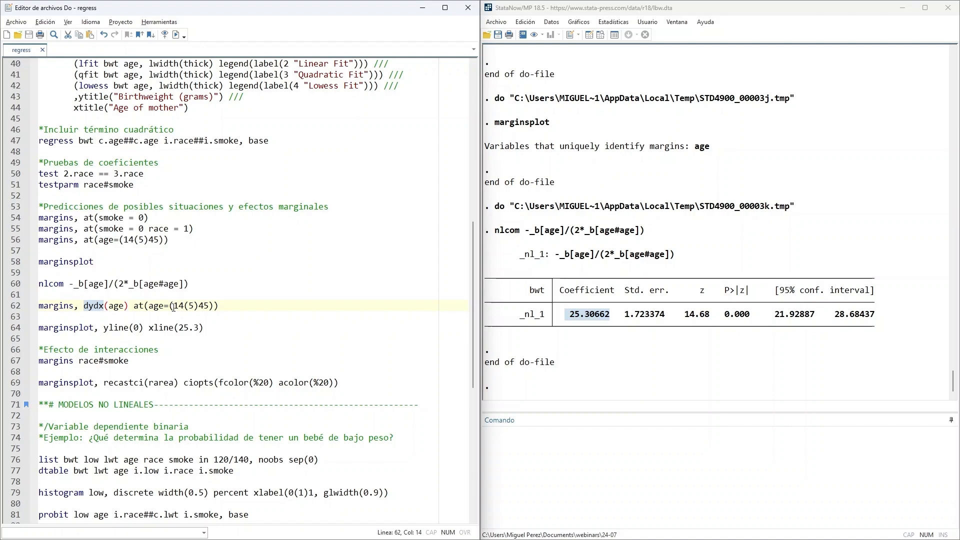
drag(174, 307, 209, 306)
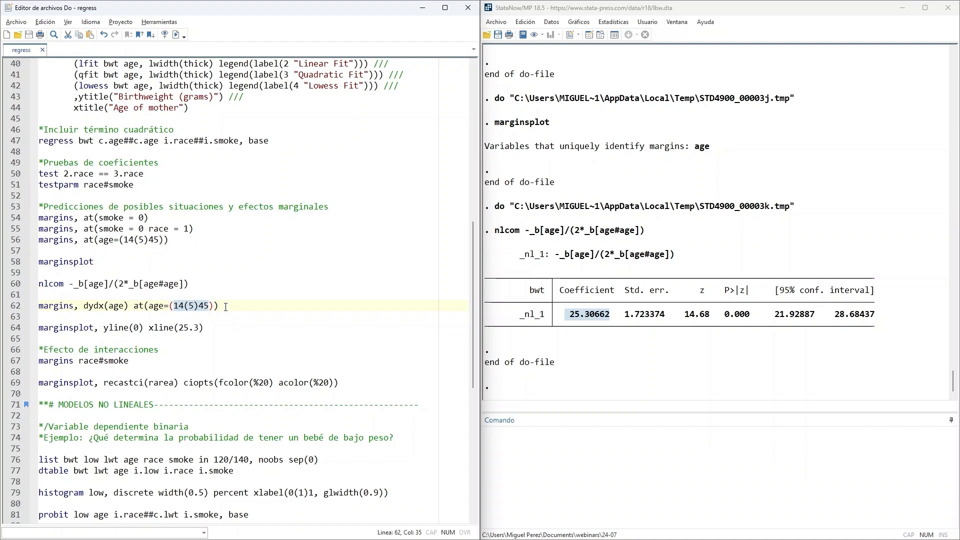
drag(225, 307, 36, 306)
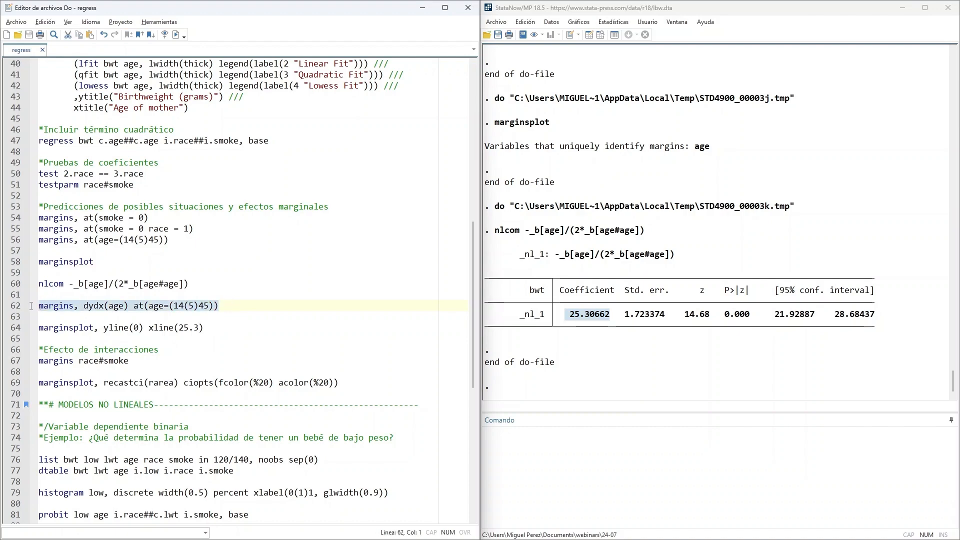
click(176, 34)
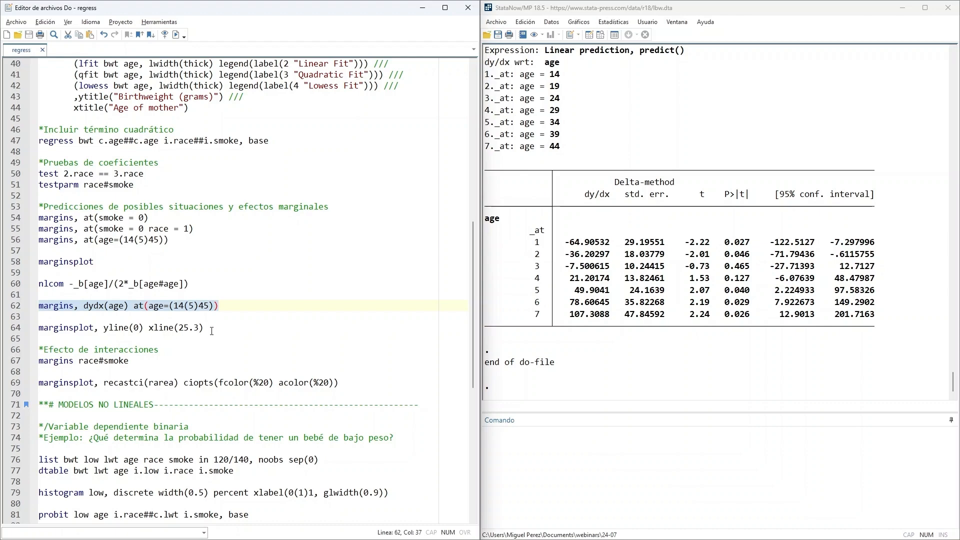
- Run the do-file line marginsplot, yline(0) xline(25.3), inspect the graph of age's marginal effects and close it
drag(211, 329, 39, 328)
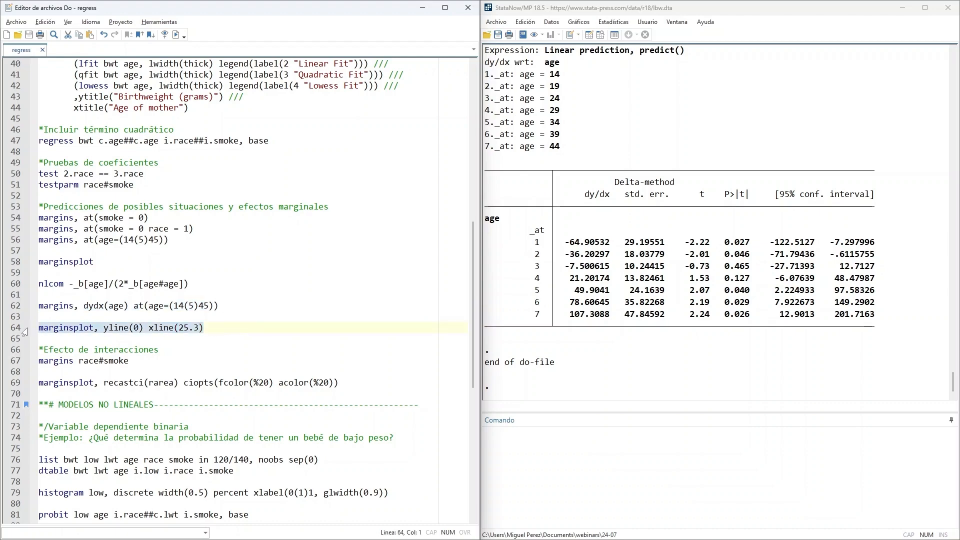
click(176, 36)
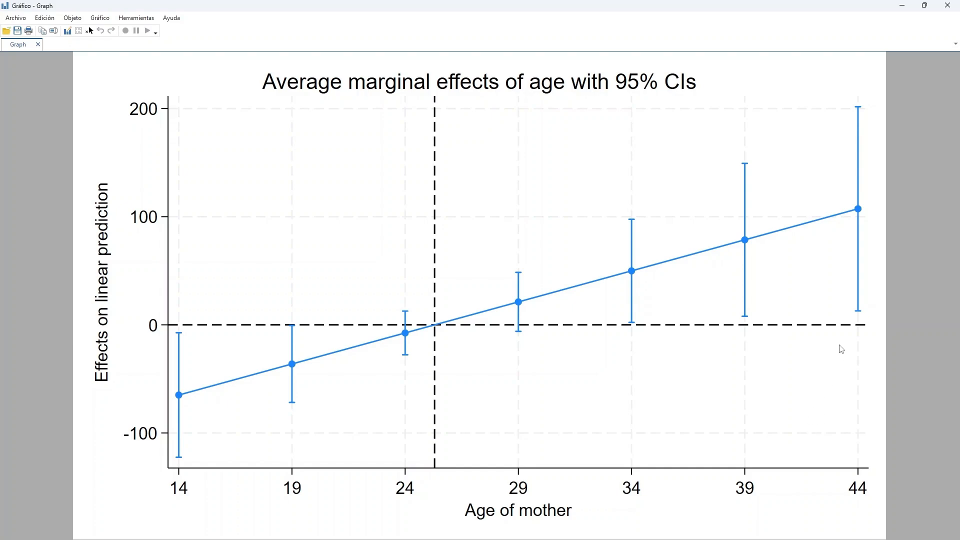
click(946, 6)
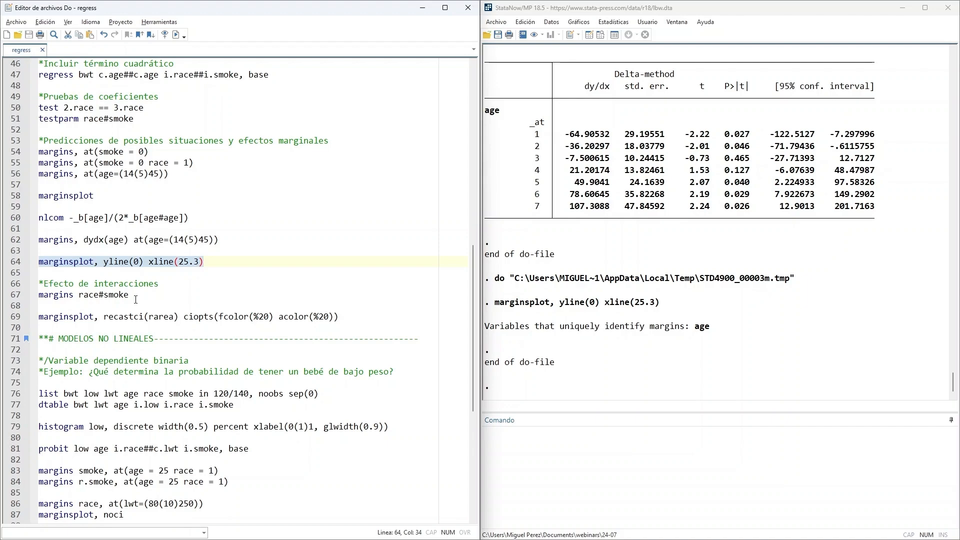
- Run margins race#smoke from the do-file and graph the interaction with marginsplot, recastci(rarea) ciopts(fcolor(%20) acolor(%20)), closing the graph after inspecting it
drag(136, 300, 38, 295)
click(176, 34)
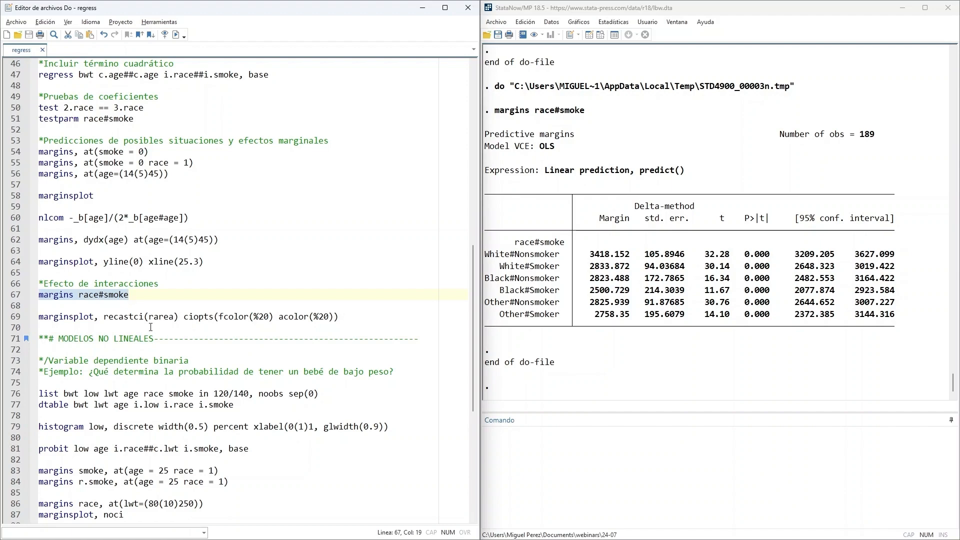
drag(104, 320, 179, 322)
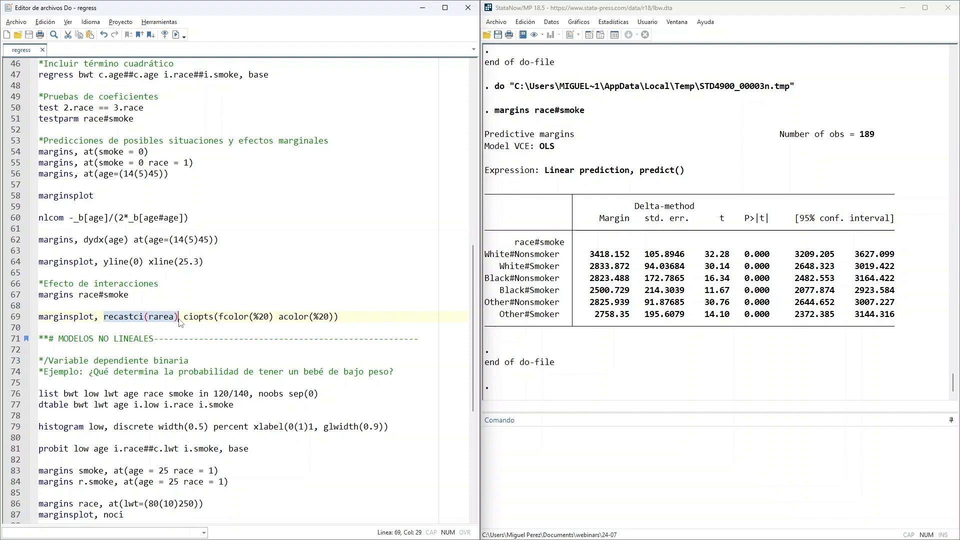
click(251, 317)
drag(341, 318, 39, 318)
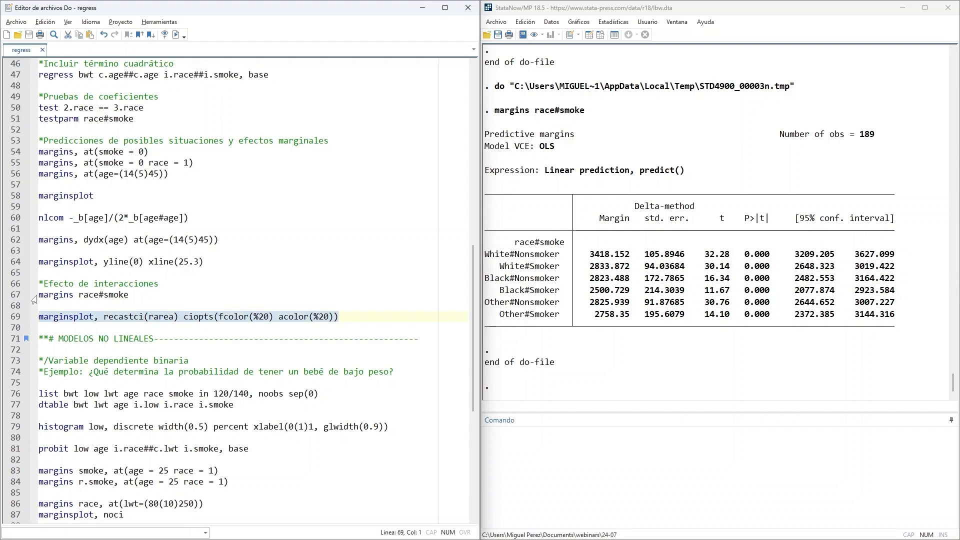
click(176, 35)
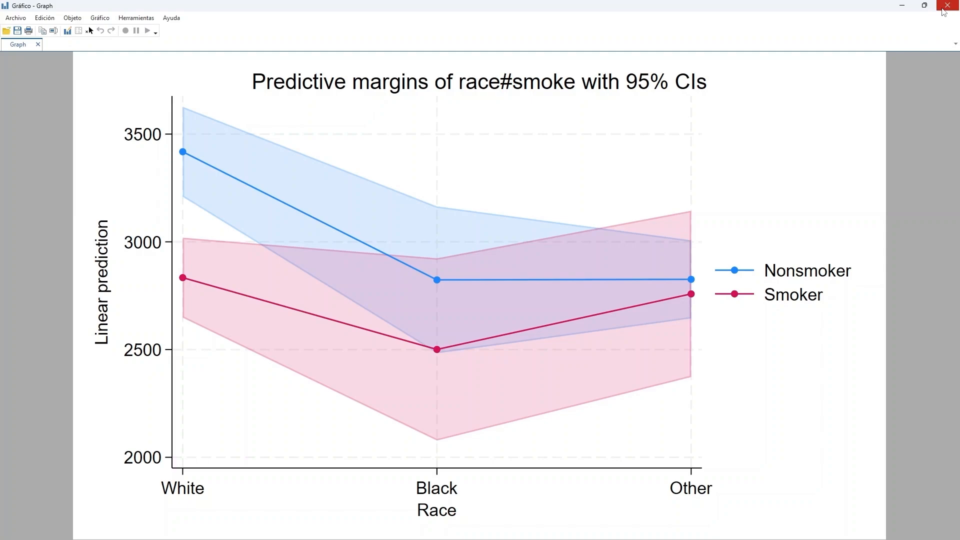
click(944, 11)
- Go to the do-file section MODELOS NO LINEALES and highlight the comment "Variable dependiente binaria"
scroll(225, 248, down, 2)
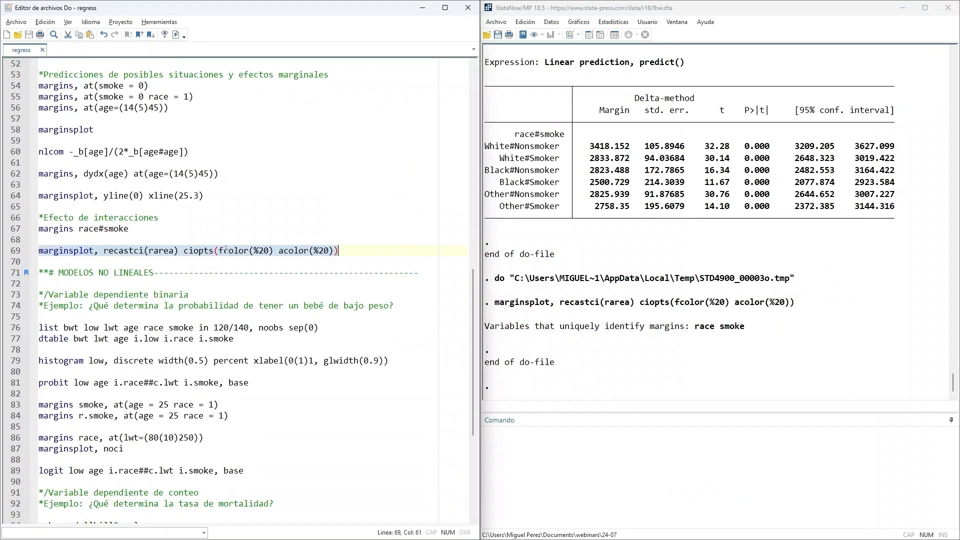
scroll(226, 248, down, 1)
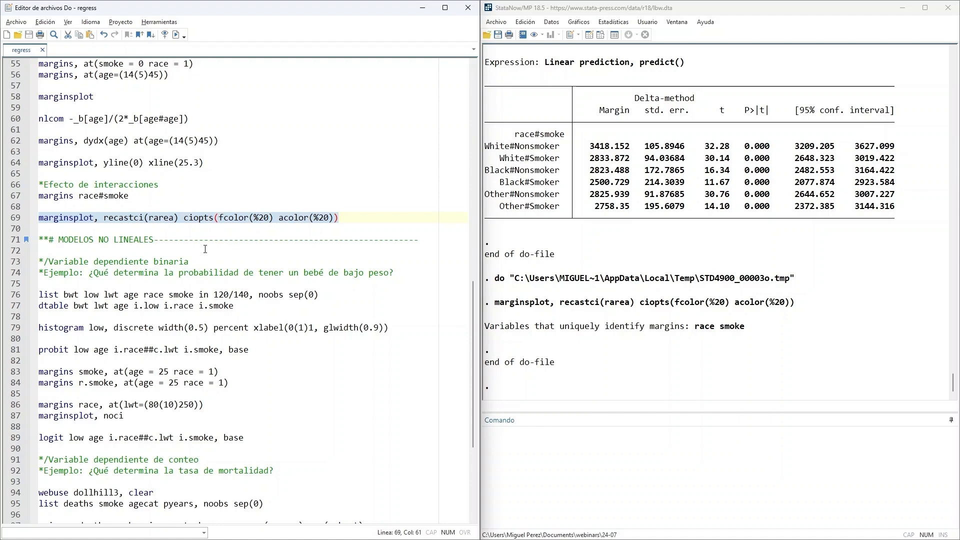
scroll(205, 248, down, 1)
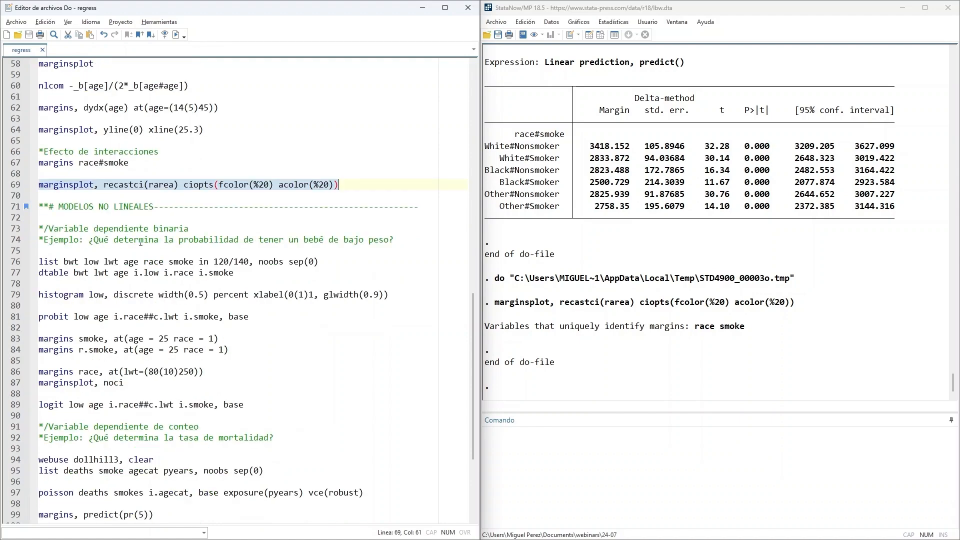
drag(50, 229, 190, 228)
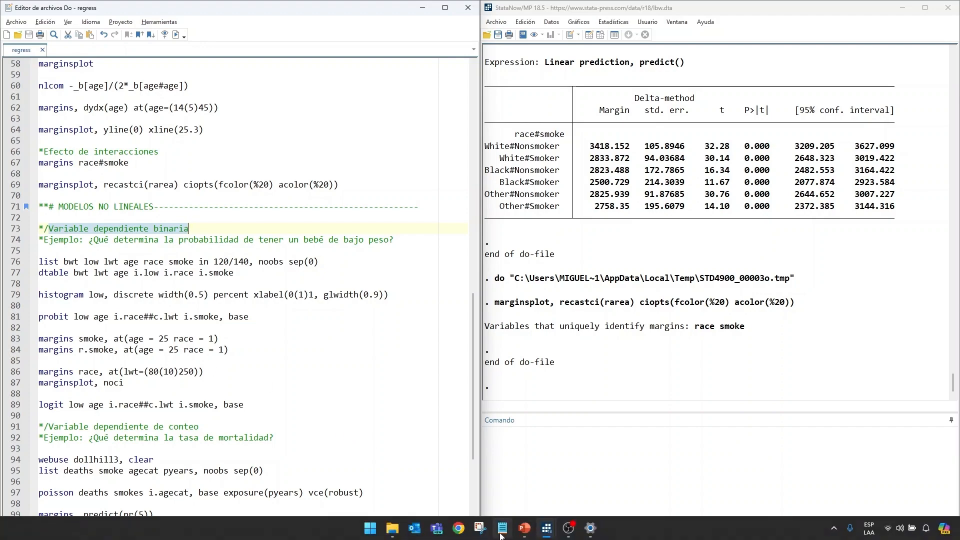
- Switch to the PowerPoint presentation and look through slides 10 to 12, up to "Visualización de máxima verosimilitud"
click(531, 522)
scroll(60, 412, down, 1)
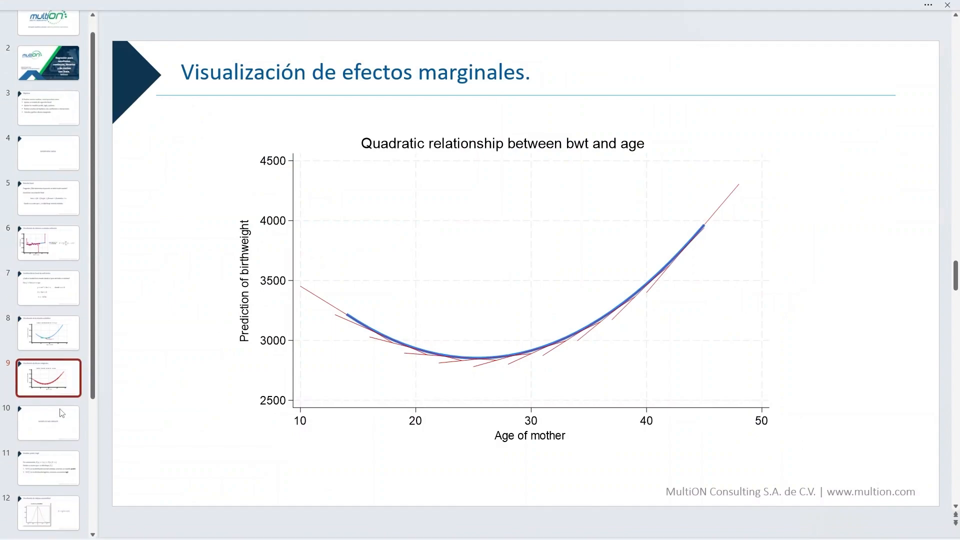
click(60, 415)
scroll(460, 202, down, 2)
scroll(292, 238, up, 1)
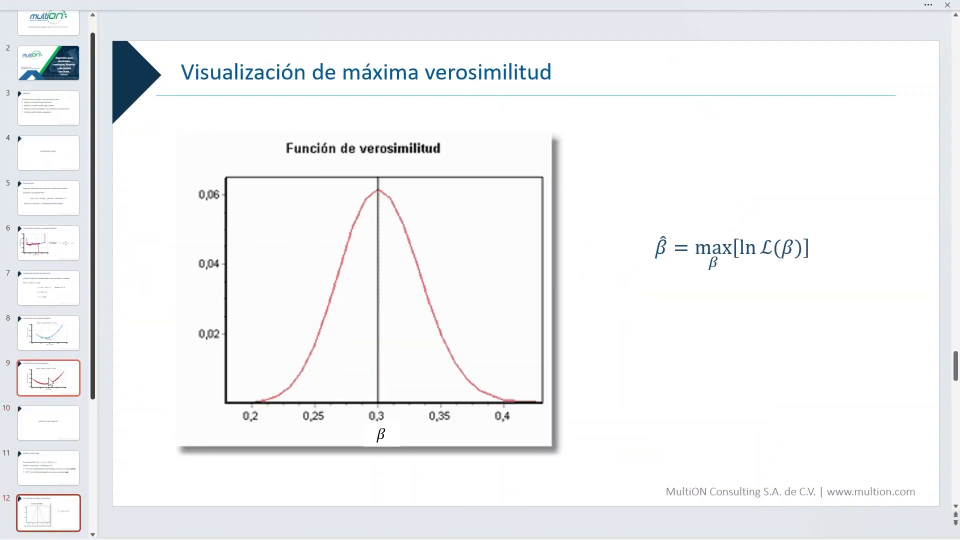
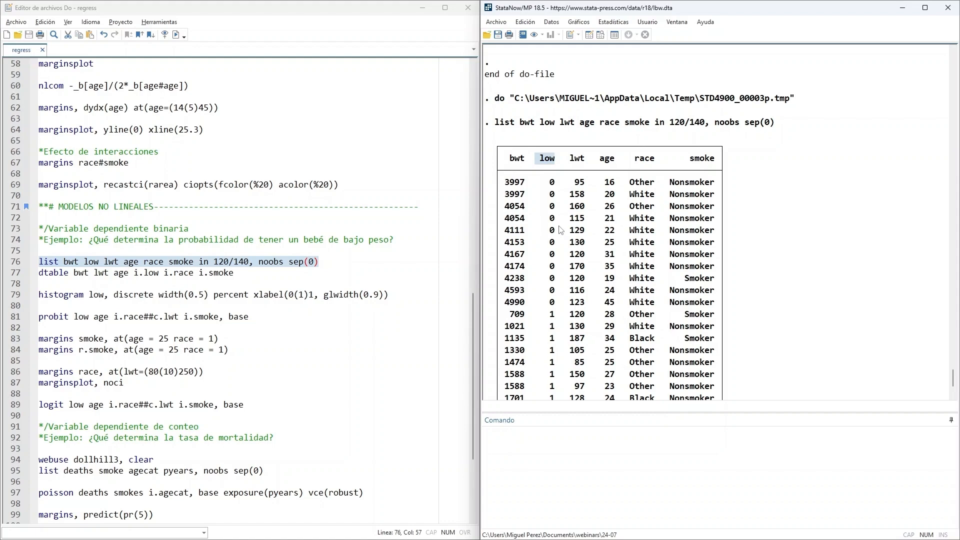
- Check the lwt column in the listed observations, and run the do-file line dtable bwt lwt age i.low i.race i.smoke
double_click(576, 160)
scroll(600, 257, down, 1)
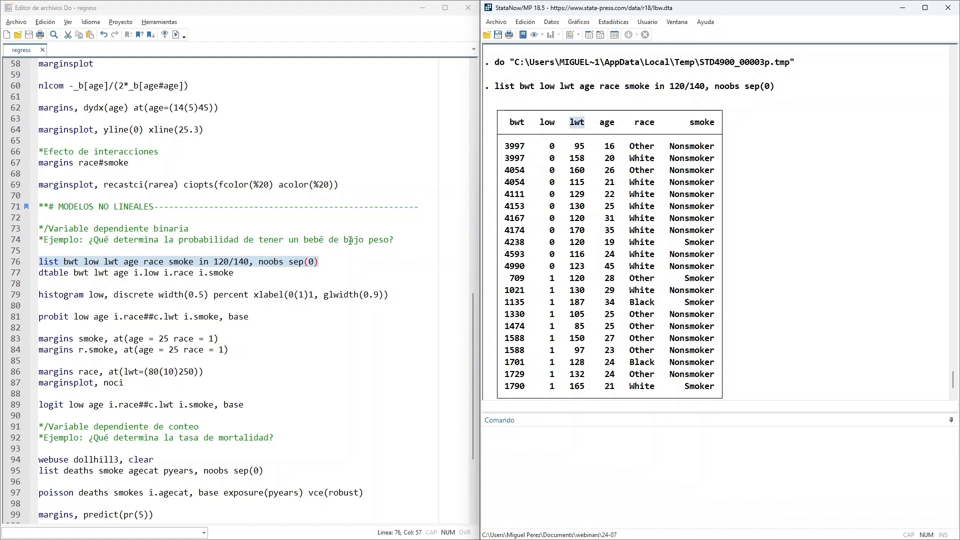
drag(259, 276, 31, 272)
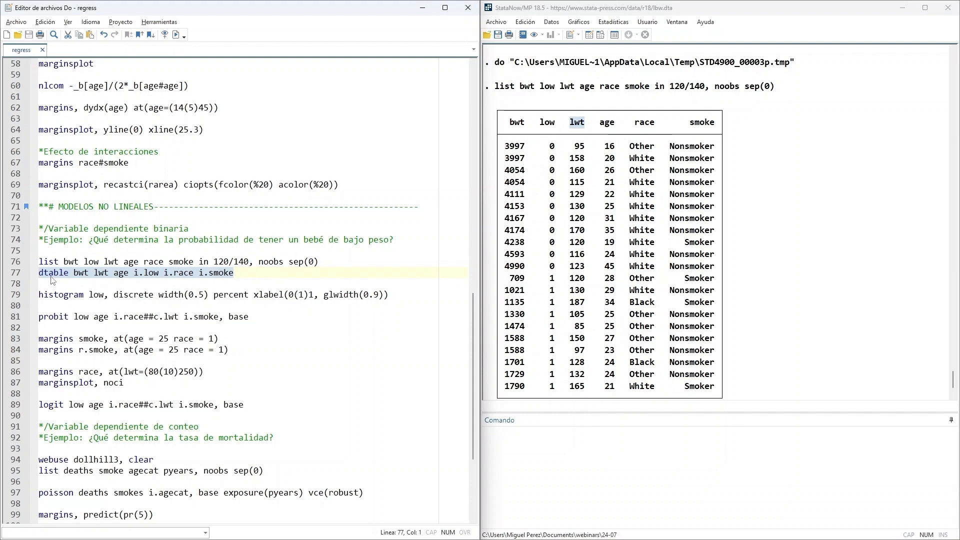
click(105, 295)
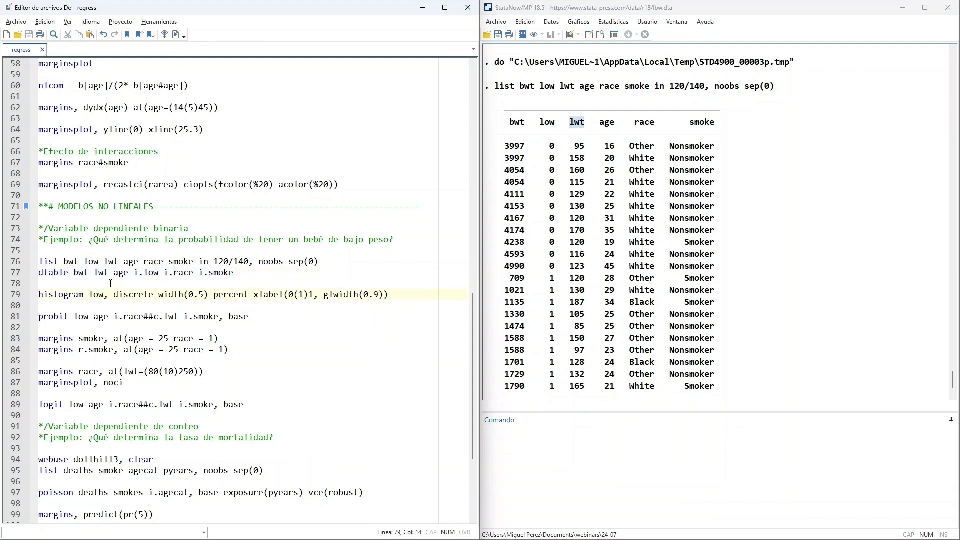
drag(74, 274, 89, 274)
double_click(96, 273)
double_click(121, 274)
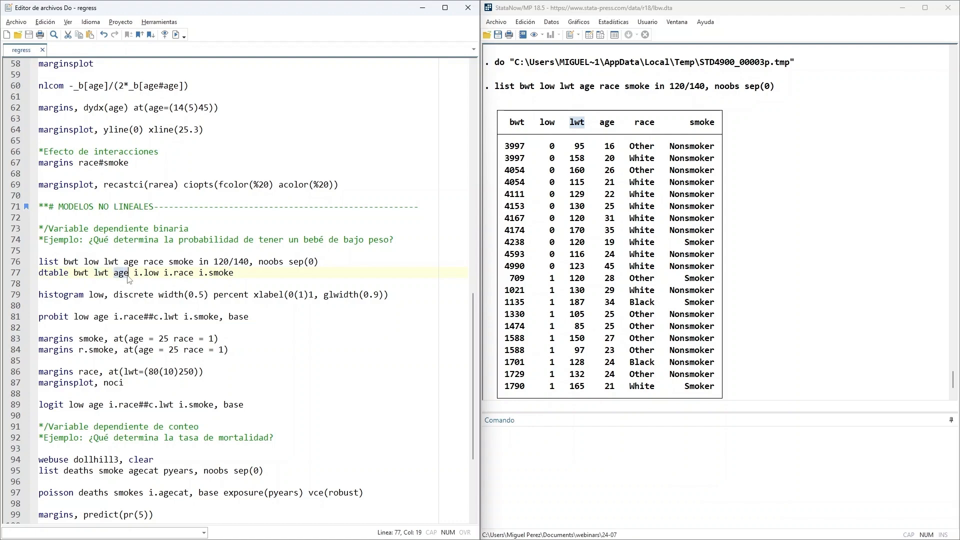
drag(133, 274, 158, 274)
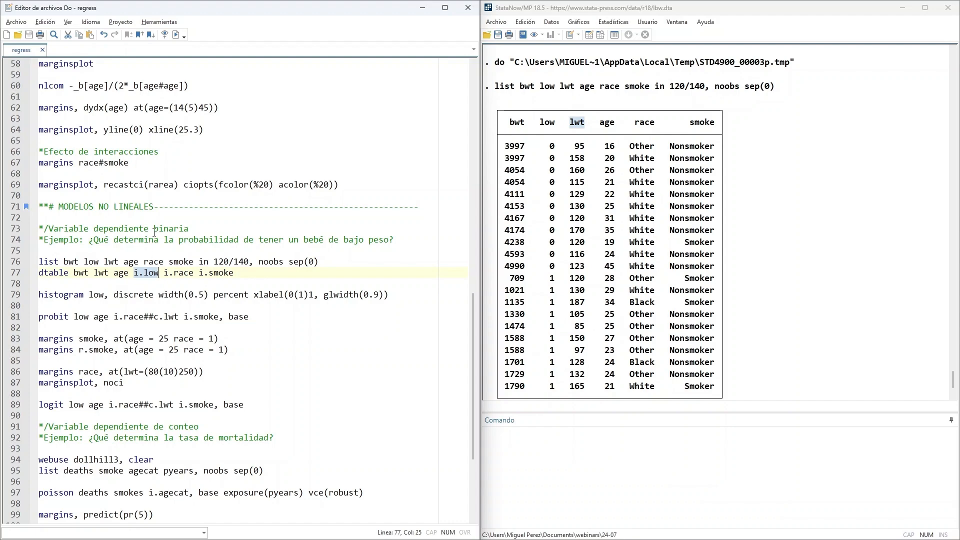
drag(154, 229, 188, 228)
drag(134, 272, 144, 274)
drag(238, 273, 38, 274)
click(176, 35)
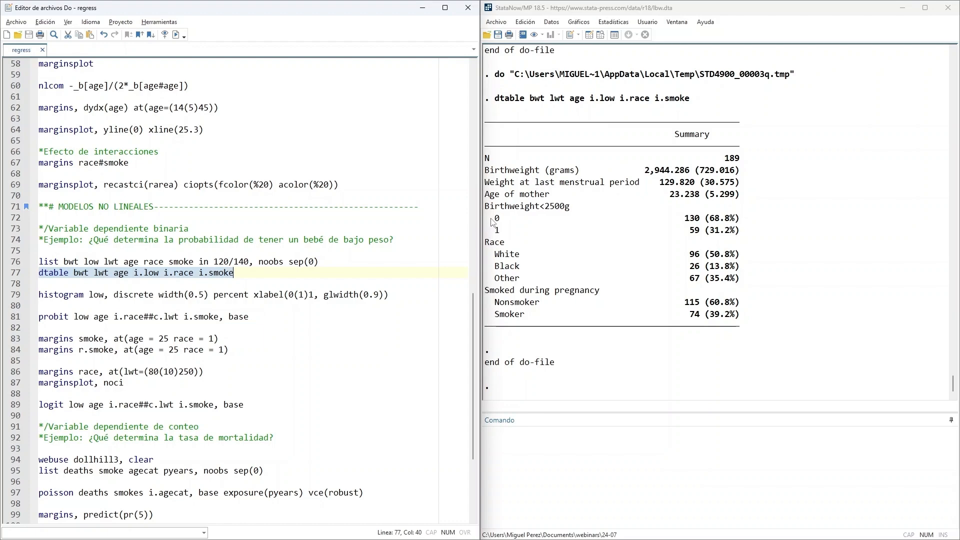
- Examine the frequencies and percentages of the 0 and 1 categories under Birthweight<2500g in the summary table
drag(492, 220, 748, 220)
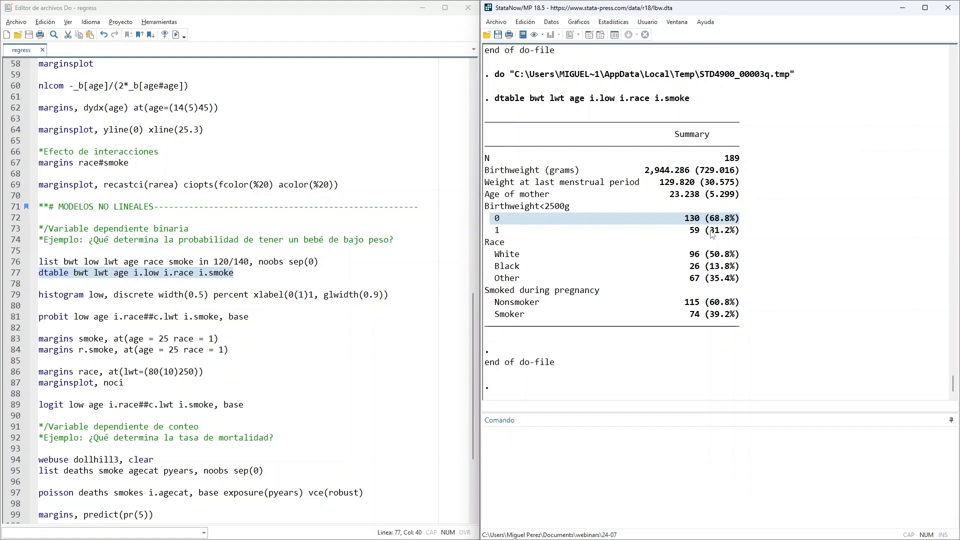
drag(710, 231, 730, 231)
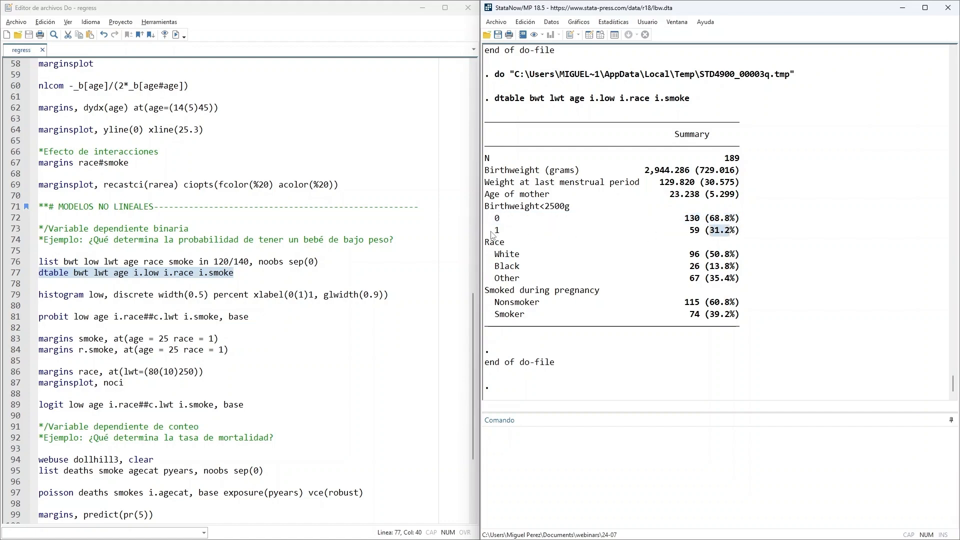
drag(493, 231, 750, 234)
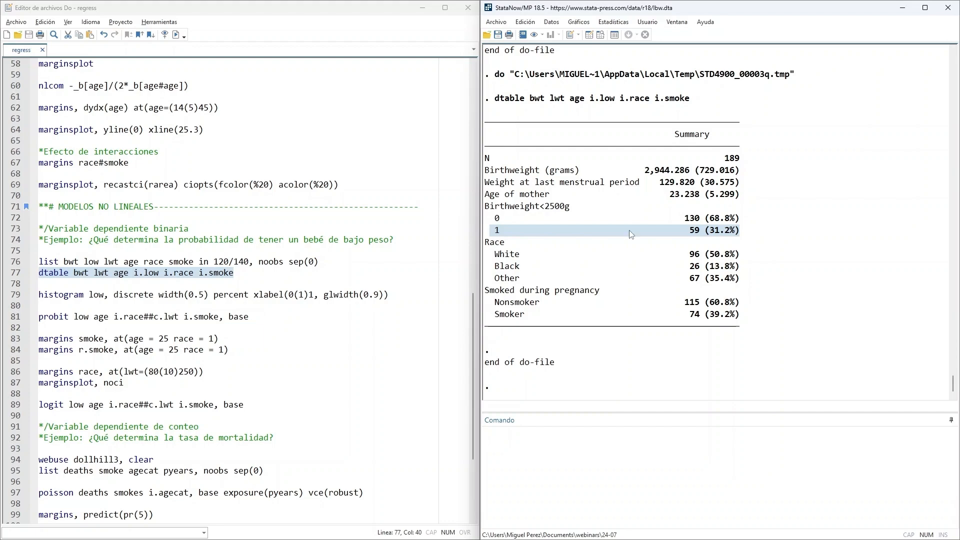
- Run the do-file line histogram low, discrete width(0.5) percent xlabel(0(1)1, glwidth(0.9)), inspect the graph and close it
scroll(198, 248, down, 1)
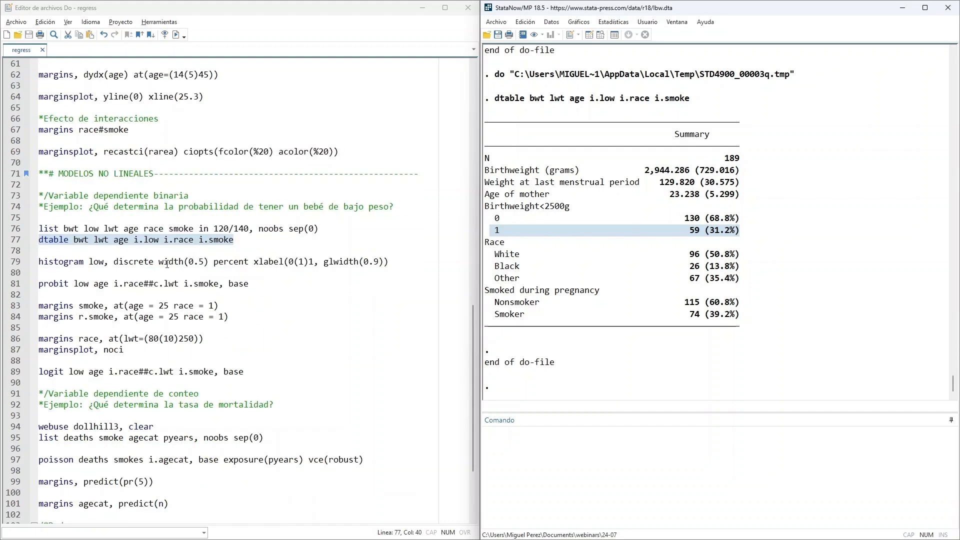
drag(389, 262, 38, 261)
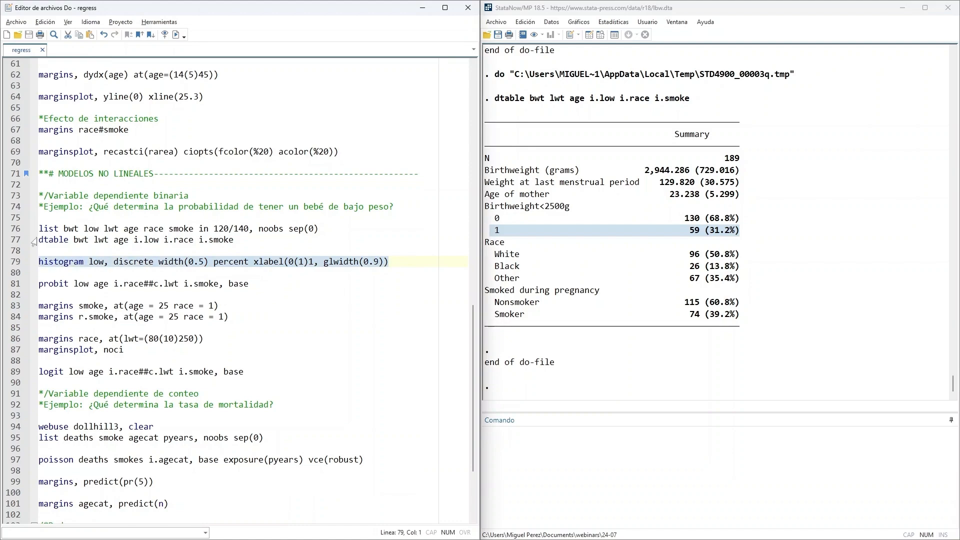
click(176, 34)
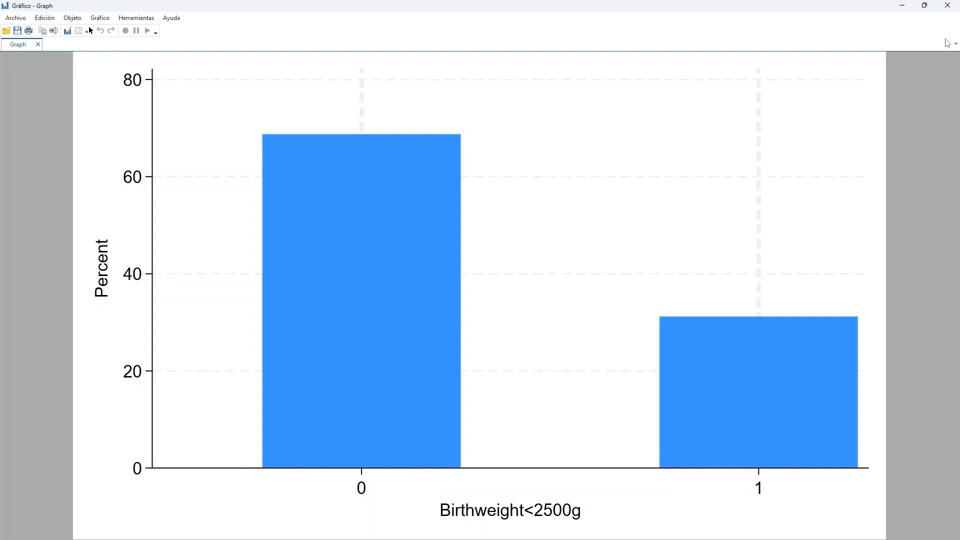
click(947, 5)
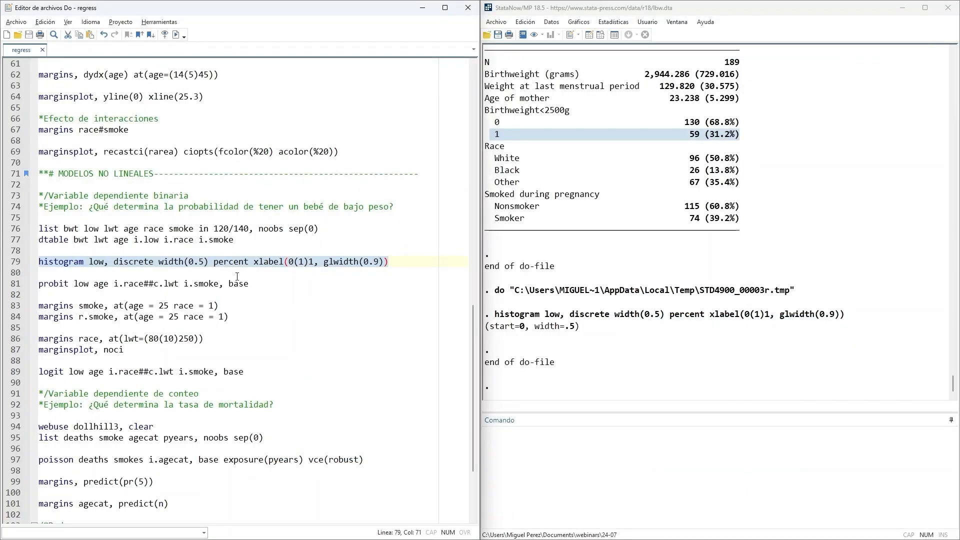
- Review the terms of the probit command and run the do-file line probit low age i.race##c.lwt i.smoke, base
scroll(222, 274, down, 1)
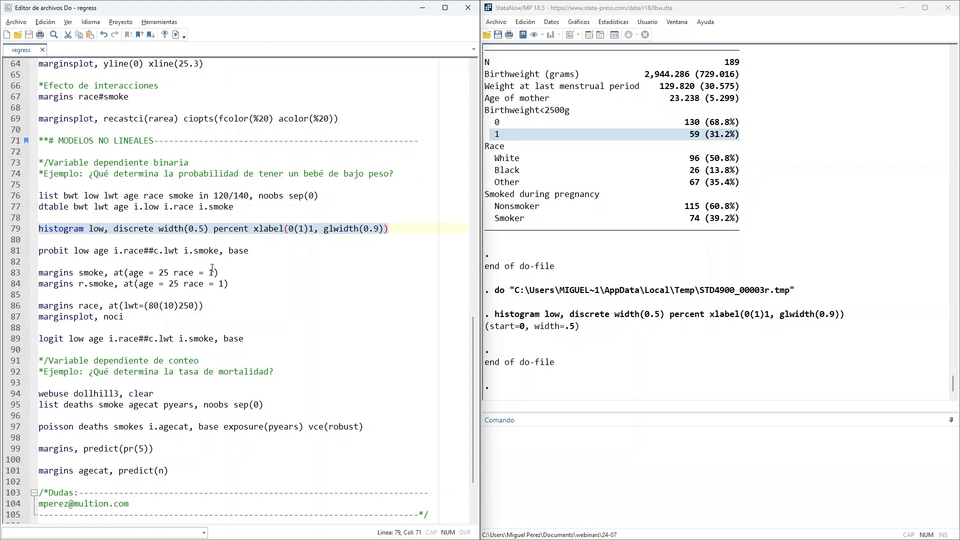
double_click(40, 252)
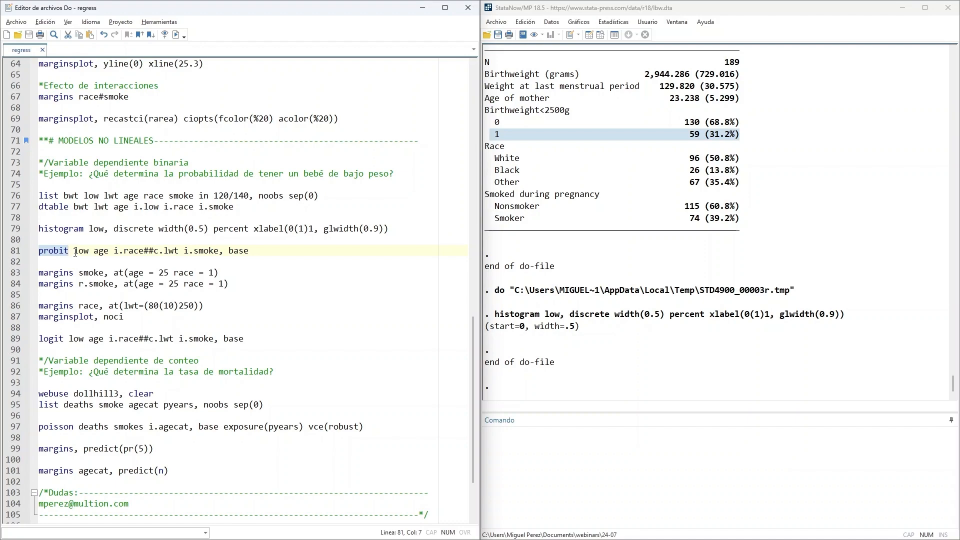
double_click(80, 251)
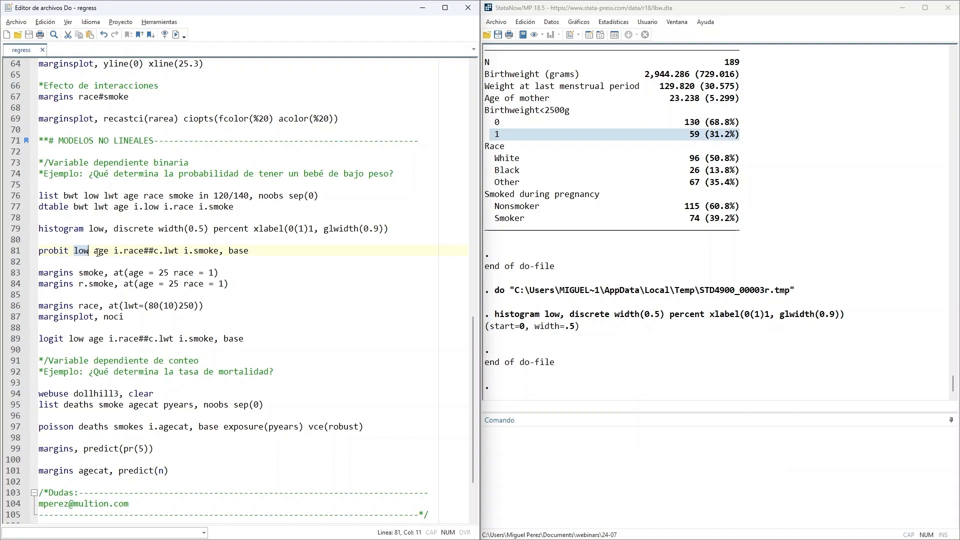
drag(94, 252, 248, 254)
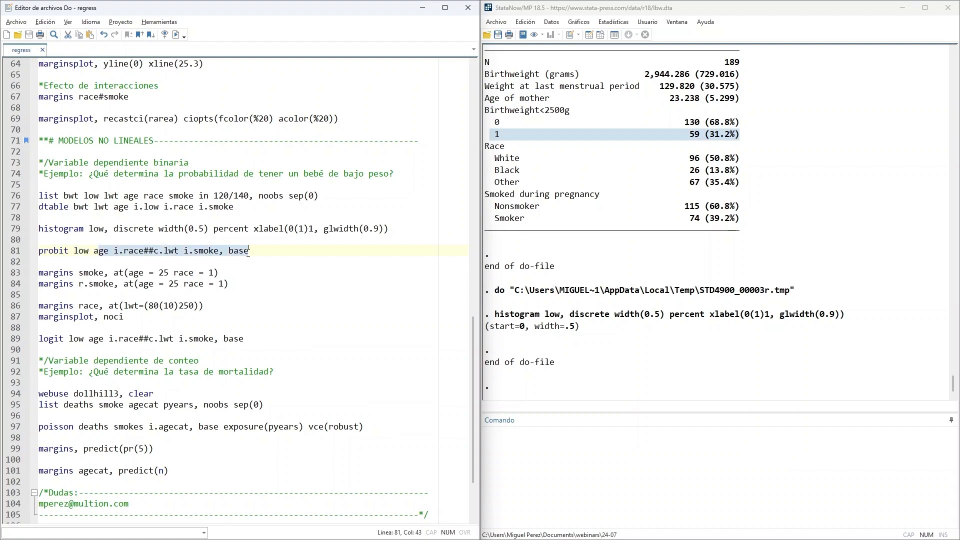
click(228, 271)
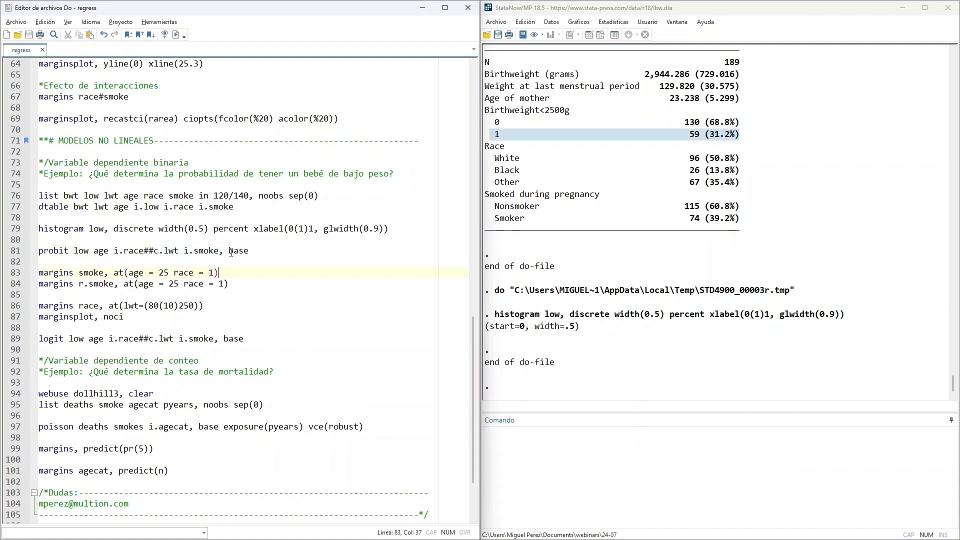
drag(228, 252, 256, 253)
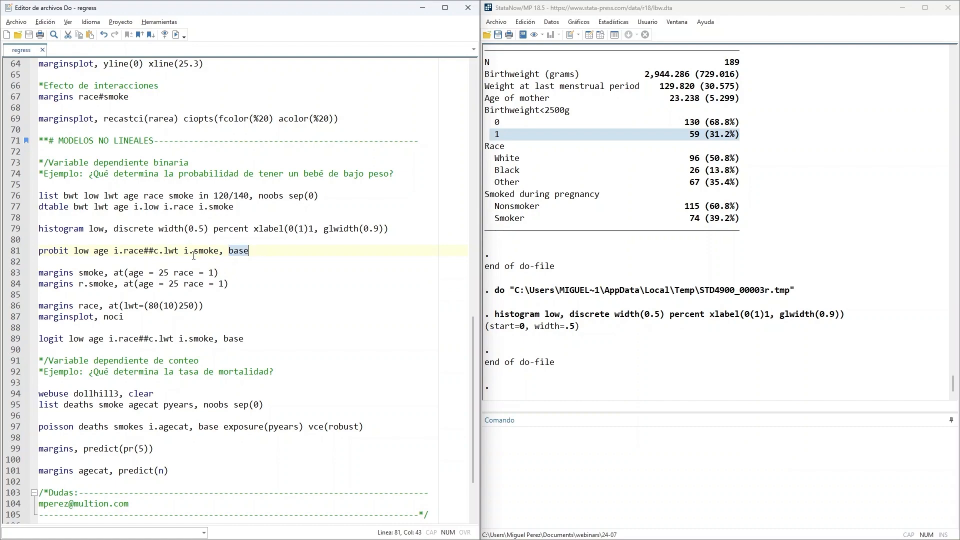
drag(184, 253, 39, 253)
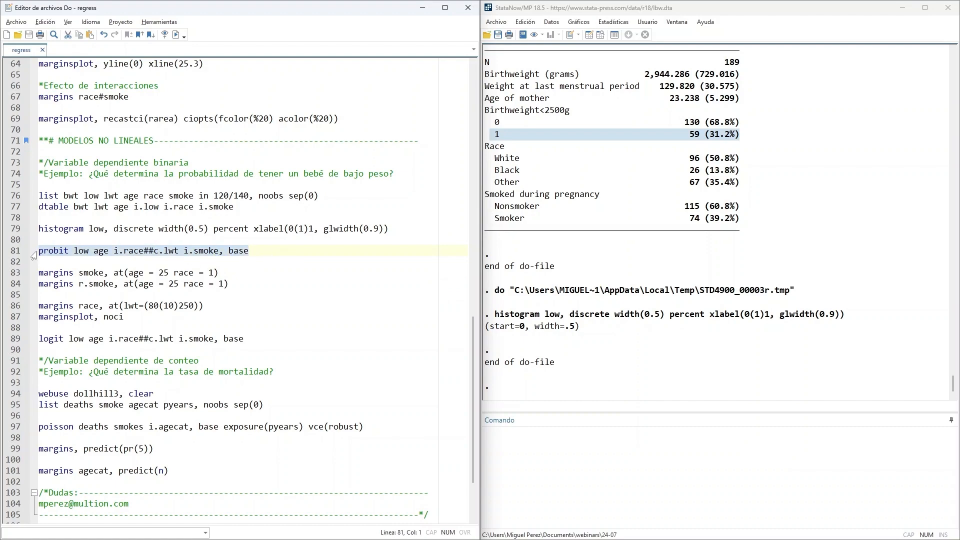
click(180, 39)
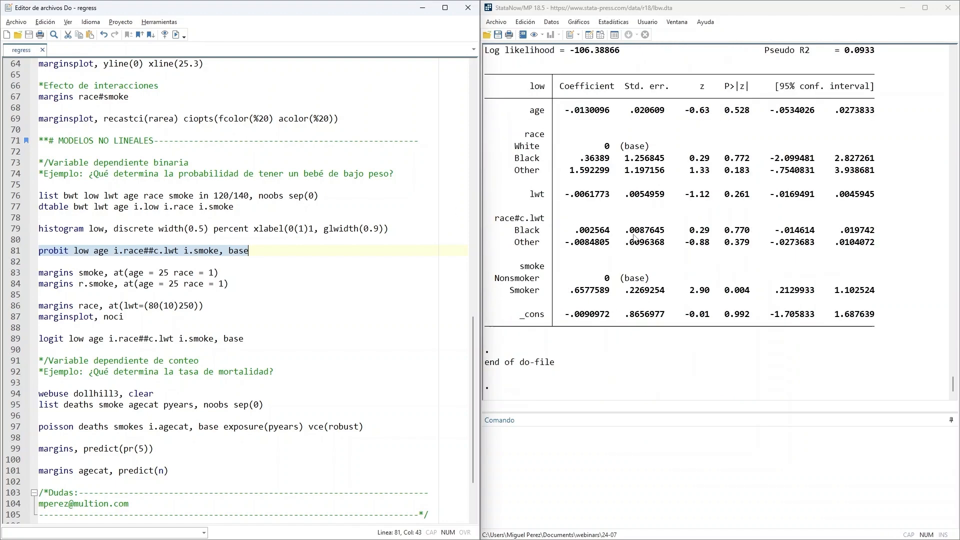
- Examine the log-likelihood values across the iterations at the start of the probit output
scroll(664, 269, up, 6)
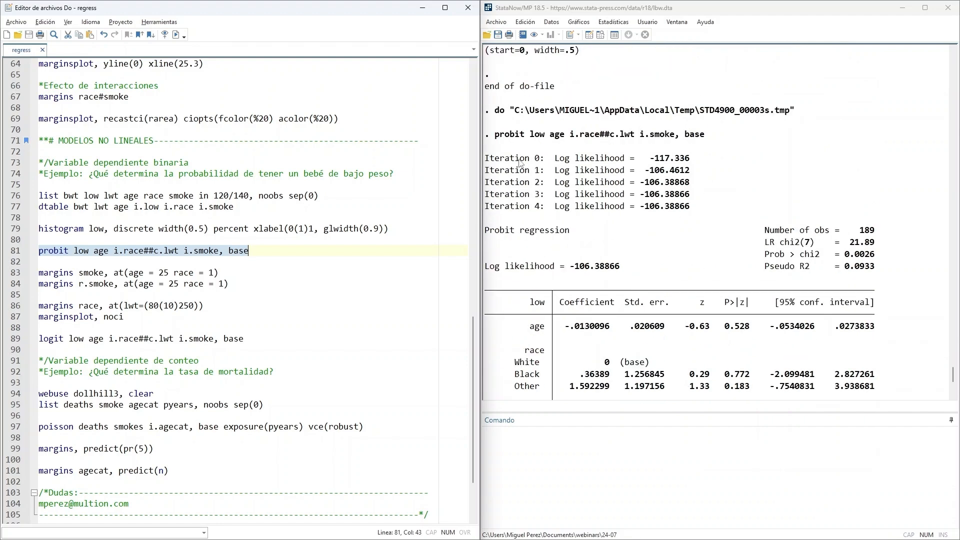
drag(489, 163, 707, 206)
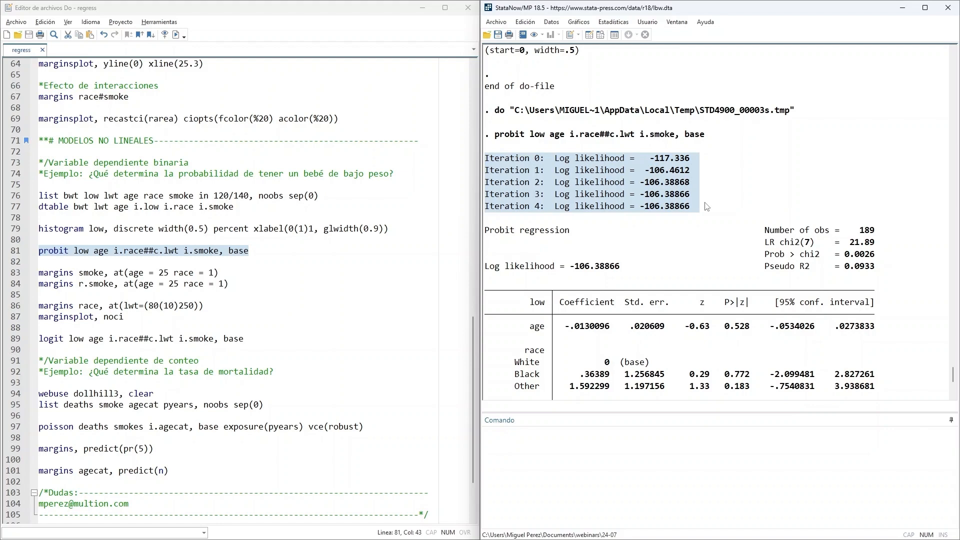
click(707, 203)
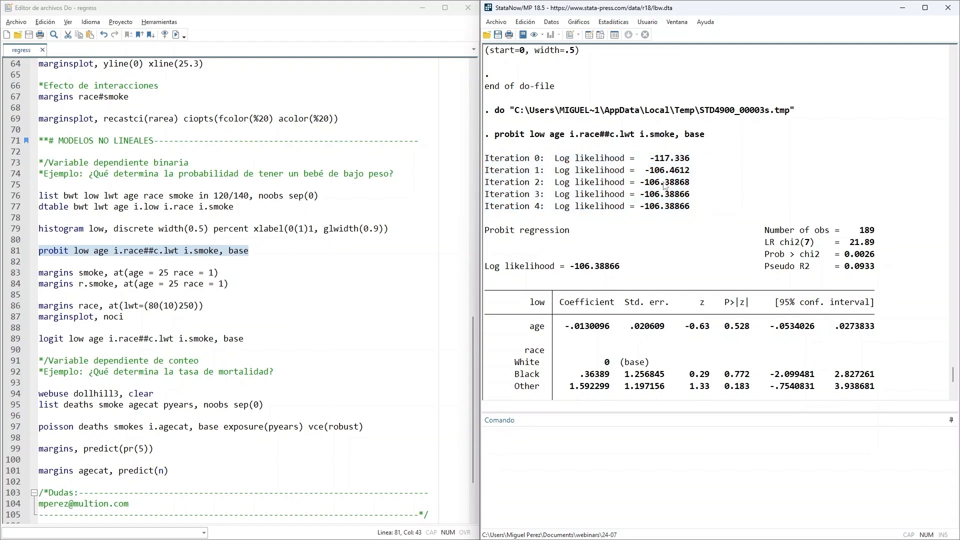
drag(650, 152, 705, 176)
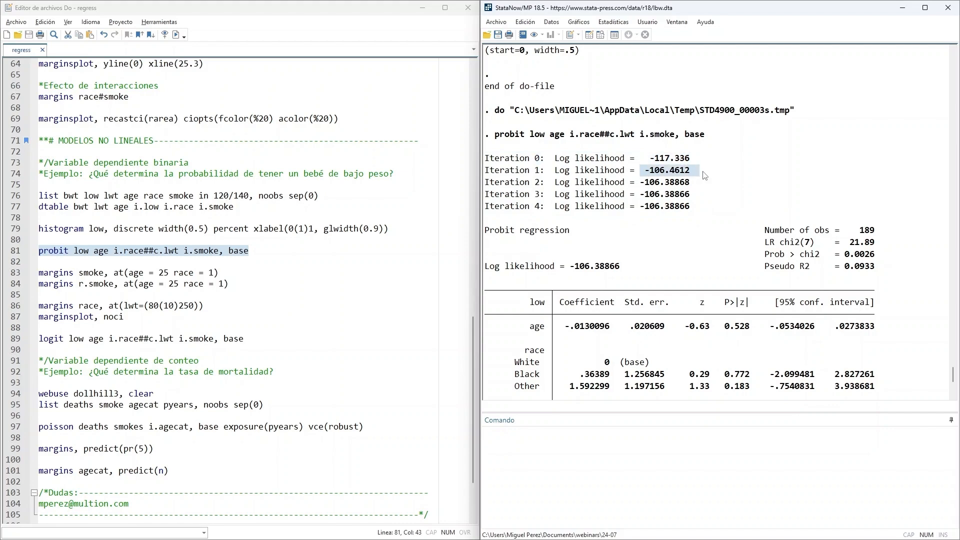
drag(646, 186, 703, 188)
drag(644, 208, 704, 209)
drag(526, 206, 544, 208)
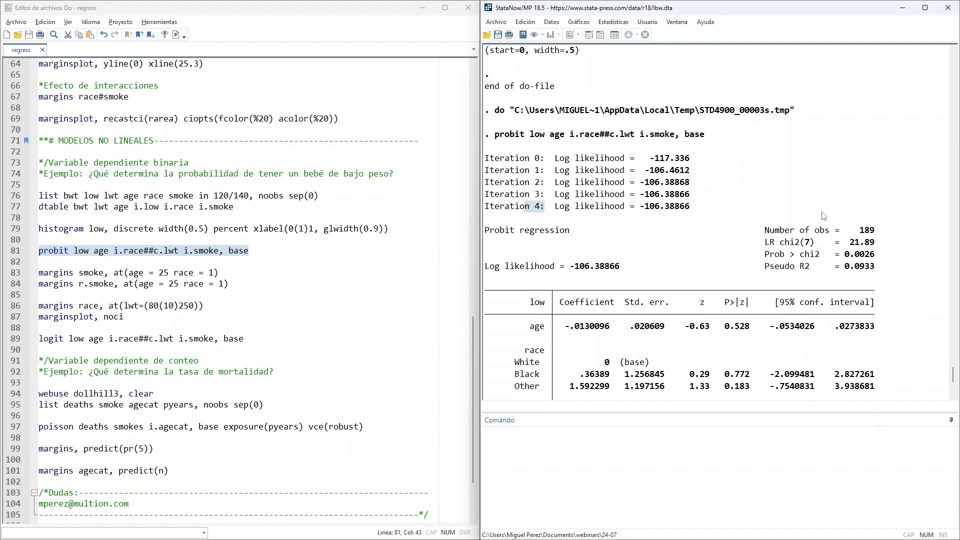
- Examine the probit header's number of observations, LR chi2, Prob > chi2 and Pseudo R2, and look over the coefficient table
drag(850, 231, 876, 232)
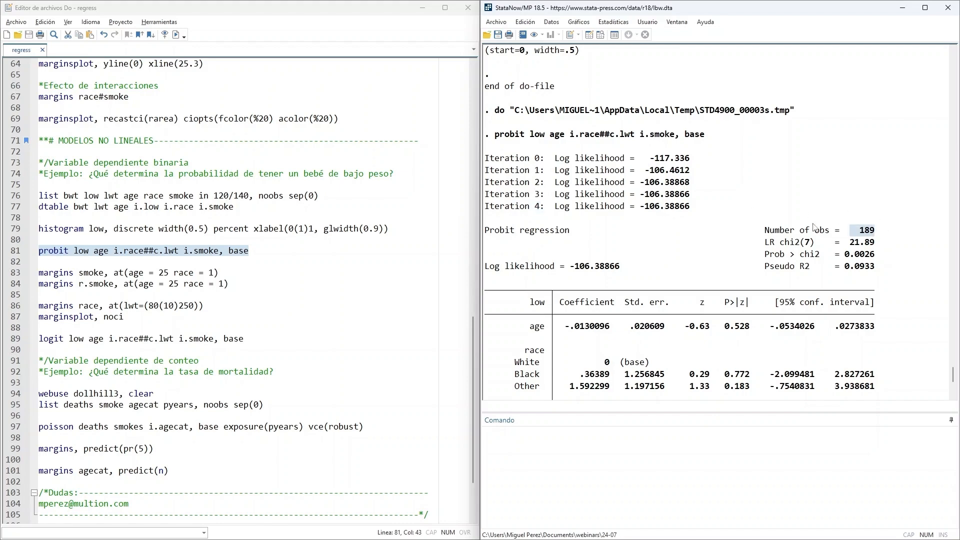
scroll(815, 243, down, 1)
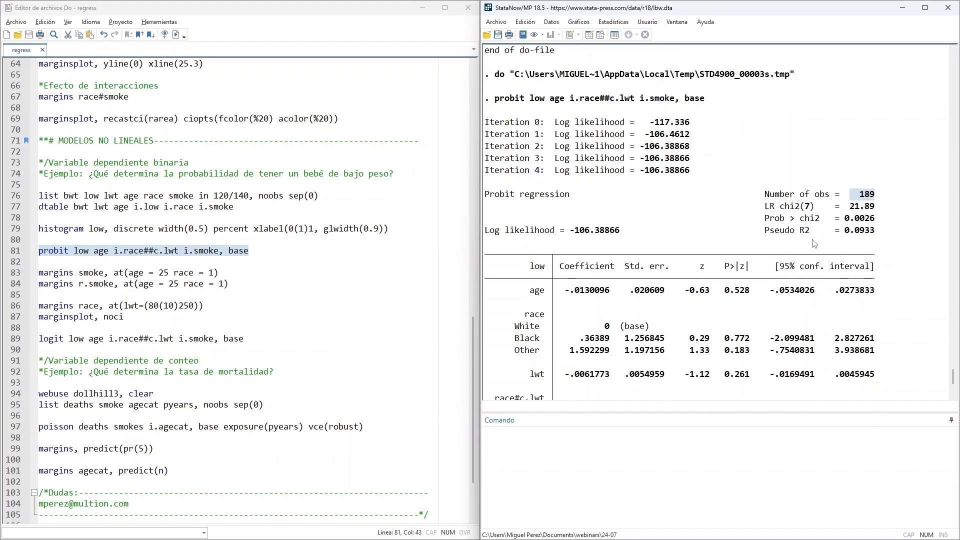
drag(759, 208, 900, 233)
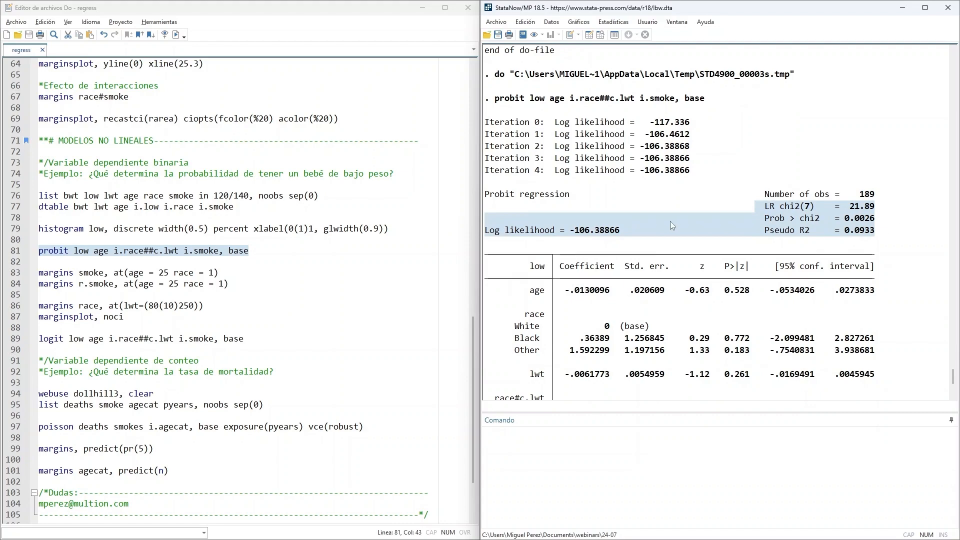
scroll(670, 221, down, 3)
drag(516, 150, 885, 350)
click(886, 350)
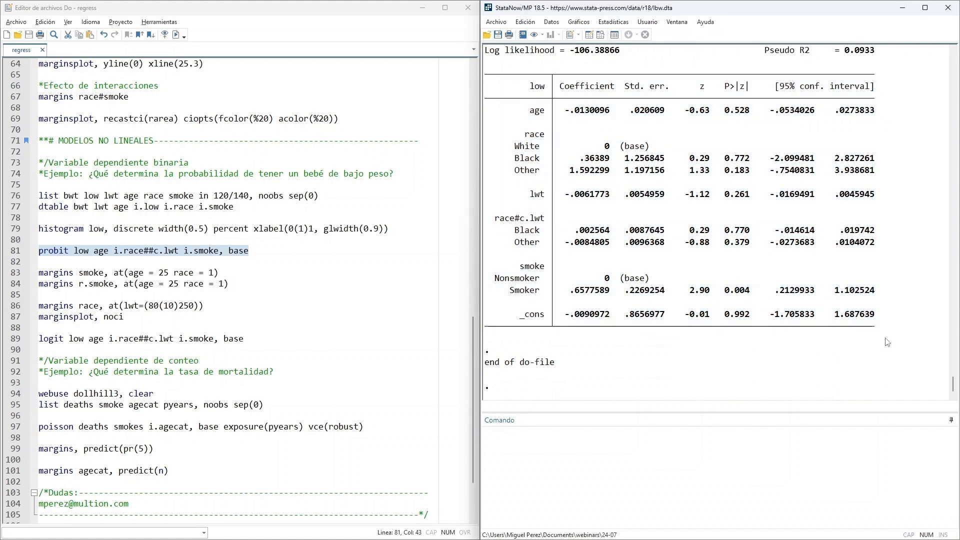
scroll(894, 300, up, 2)
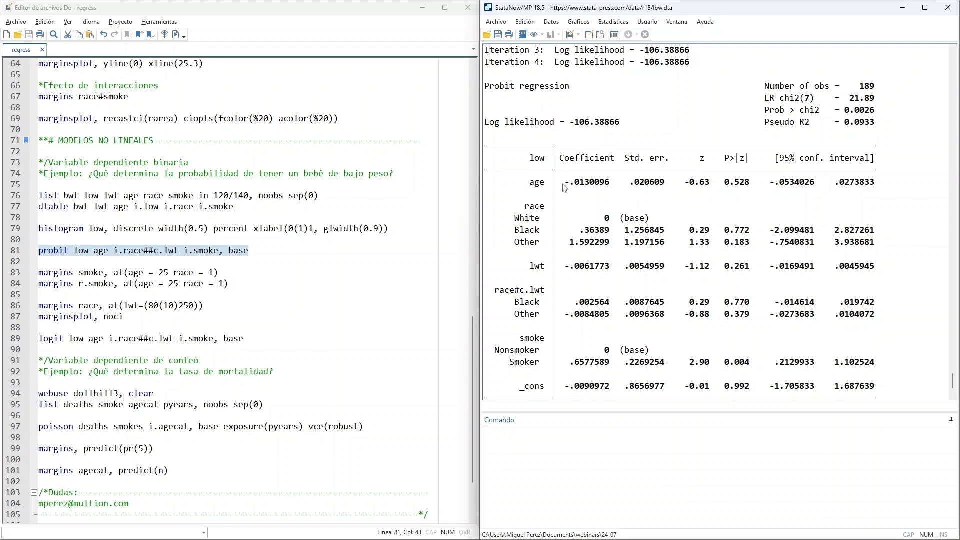
- Examine the sign and p-value of the age coefficient in the probit results, highlighting the MODELOS NO LINEALES heading for reference
drag(561, 185, 611, 186)
drag(515, 185, 546, 185)
drag(59, 142, 157, 142)
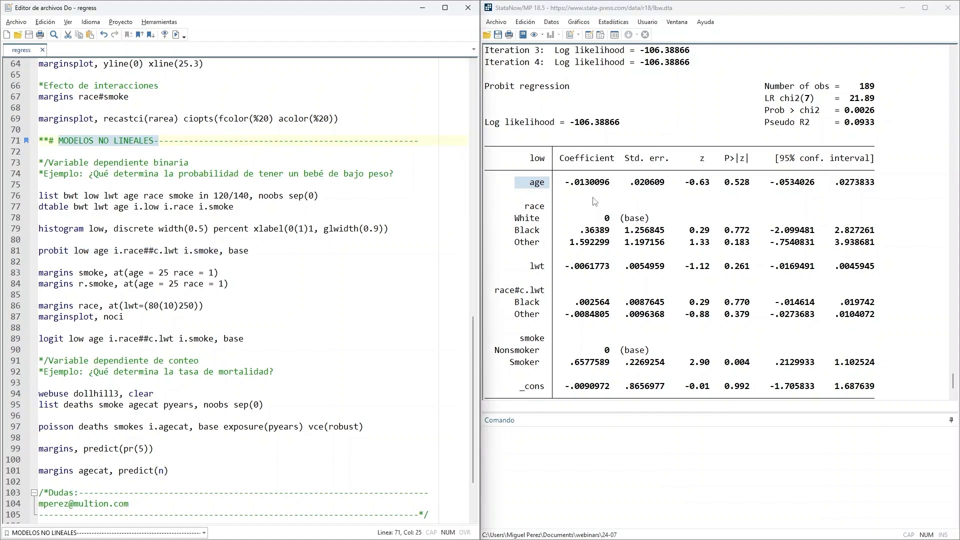
click(584, 203)
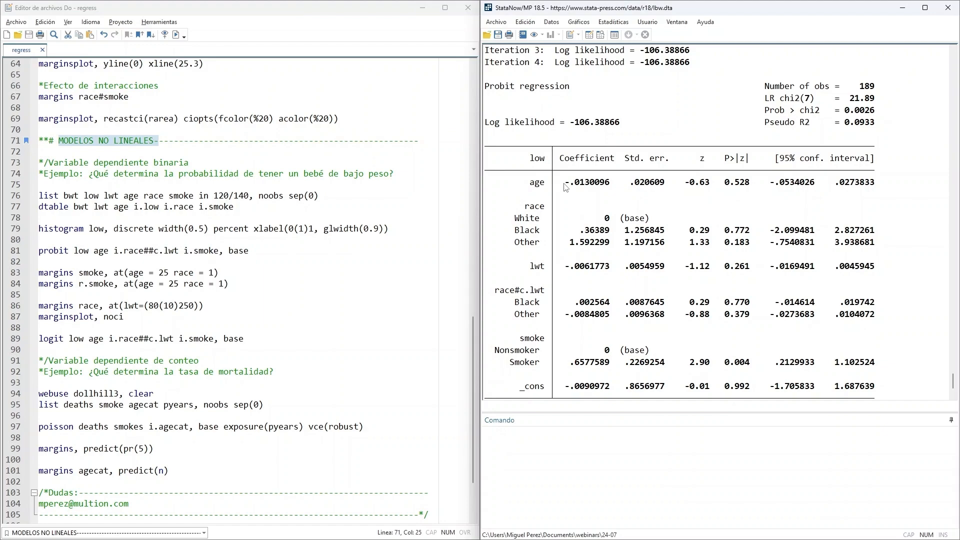
drag(566, 186, 613, 187)
click(590, 198)
mouse_move(567, 185)
mouse_down()
mouse_move(614, 188)
mouse_move(571, 186)
mouse_up()
click(600, 187)
click(574, 200)
drag(724, 182, 747, 185)
- Examine the p-values of the race categories, lwt and the race#c.lwt interaction terms in the probit coefficient table
scroll(571, 198, down, 1)
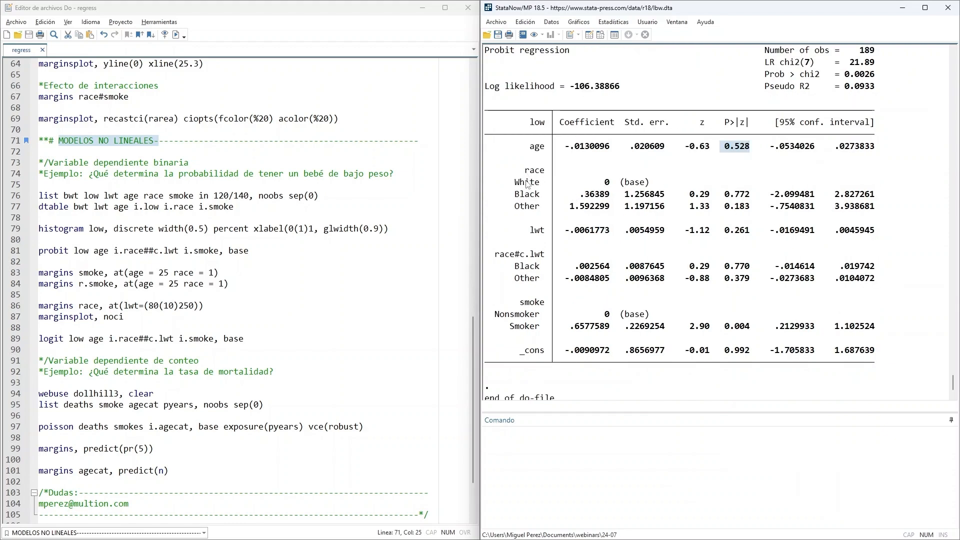
drag(517, 184, 666, 188)
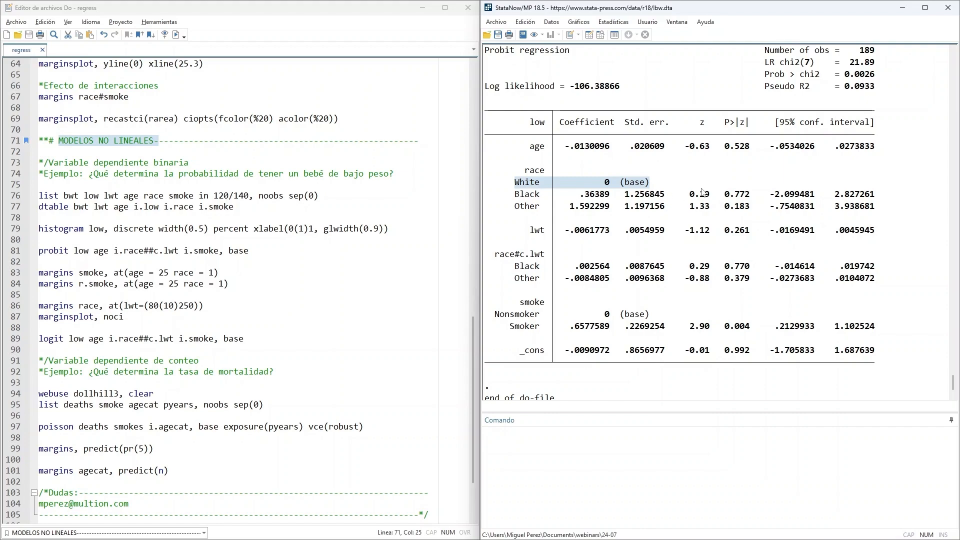
double_click(727, 195)
double_click(740, 206)
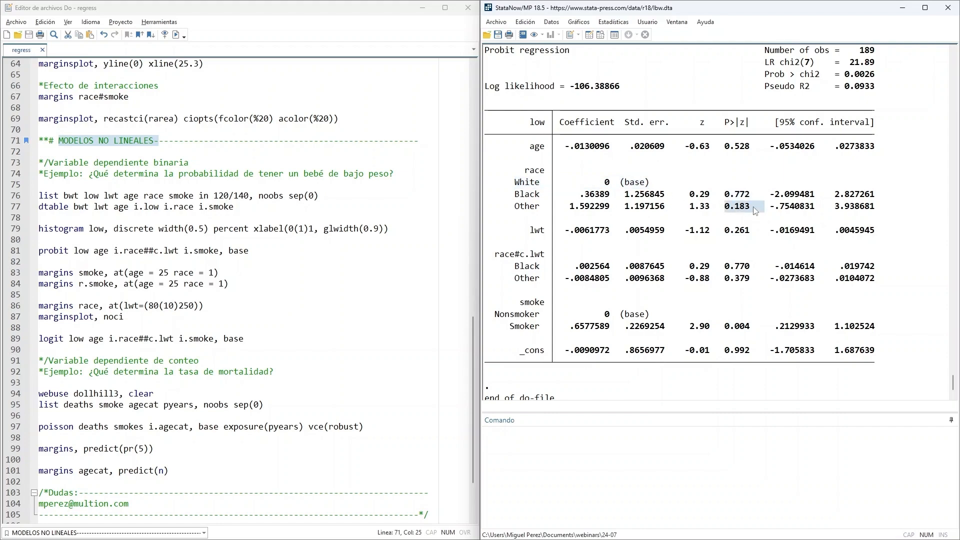
scroll(570, 210, down, 1)
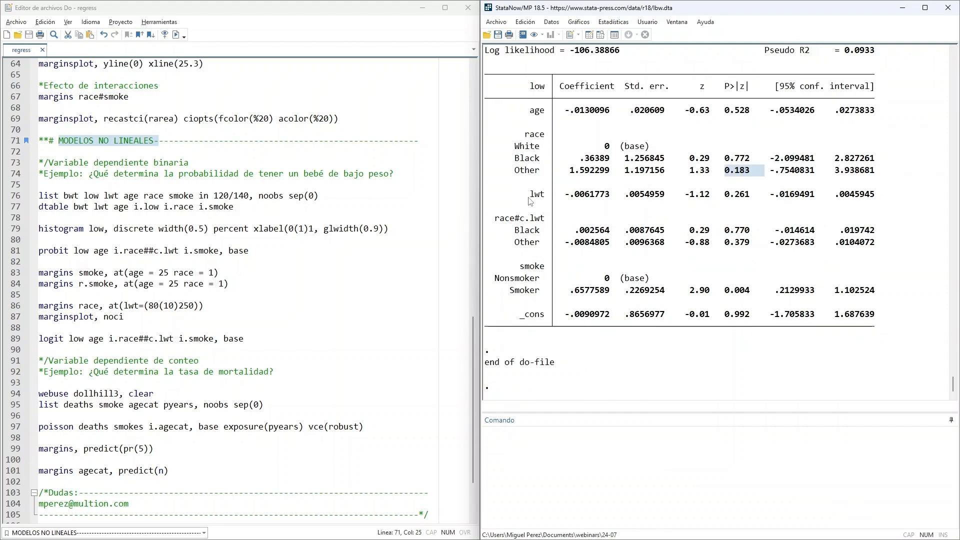
drag(526, 194, 550, 199)
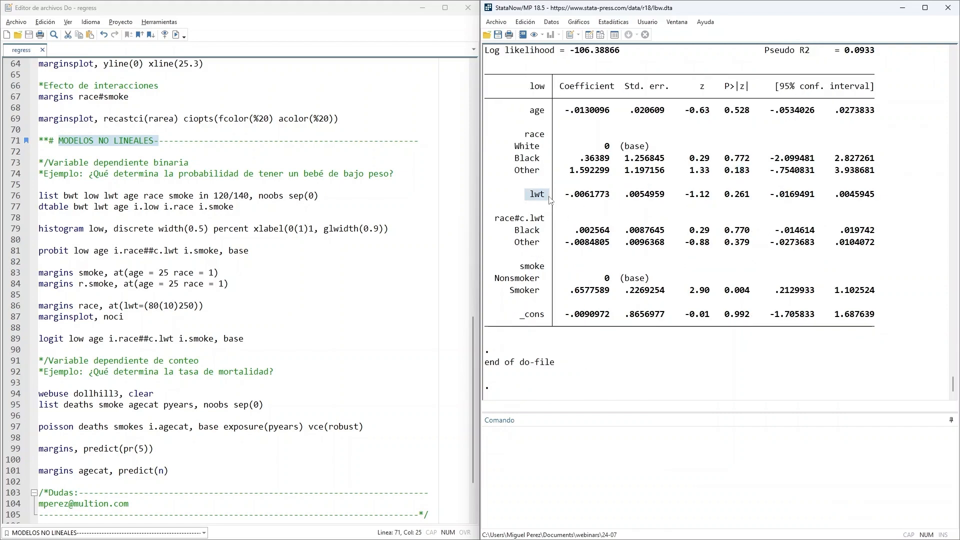
drag(725, 197, 756, 199)
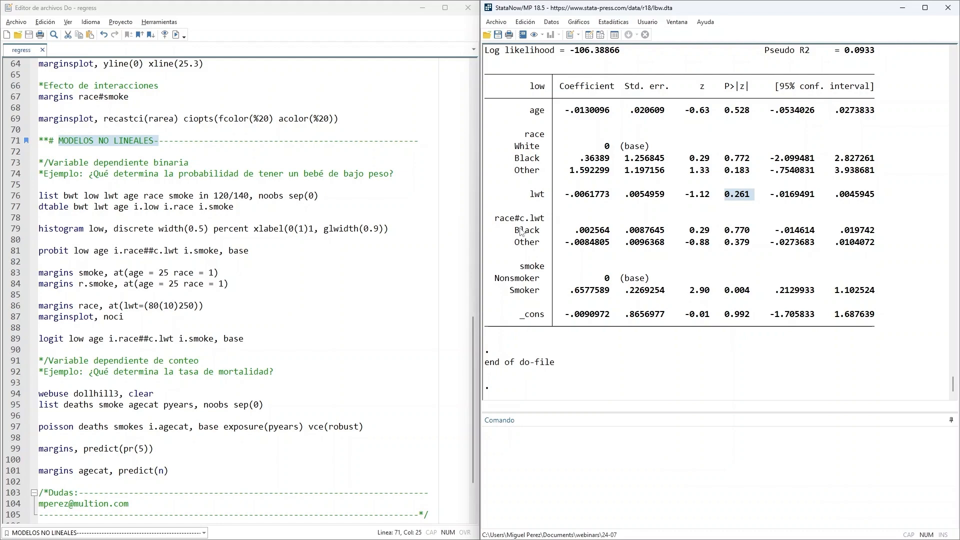
drag(723, 231, 755, 245)
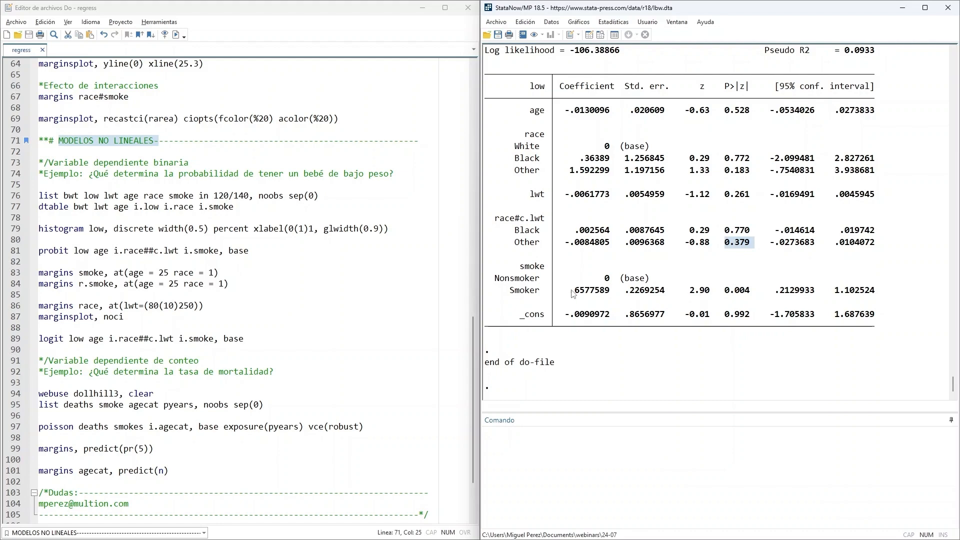
- Examine the sign and p-value of the Smoker coefficient in the probit results
drag(570, 291, 609, 294)
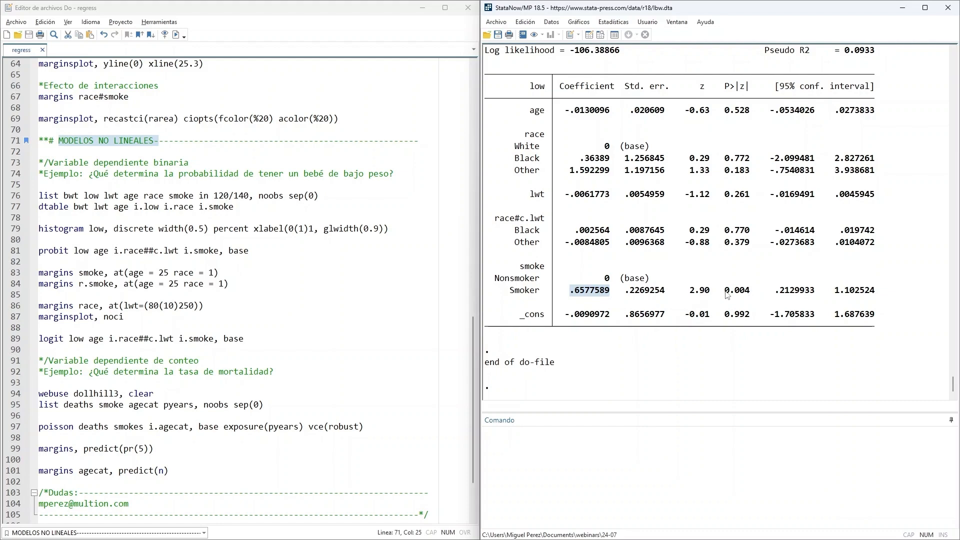
drag(723, 294, 749, 293)
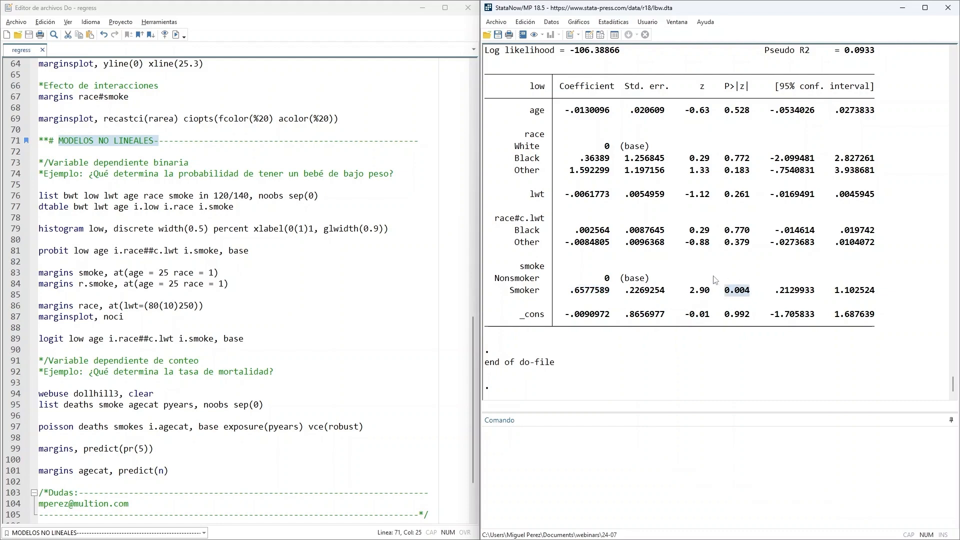
drag(504, 292, 540, 295)
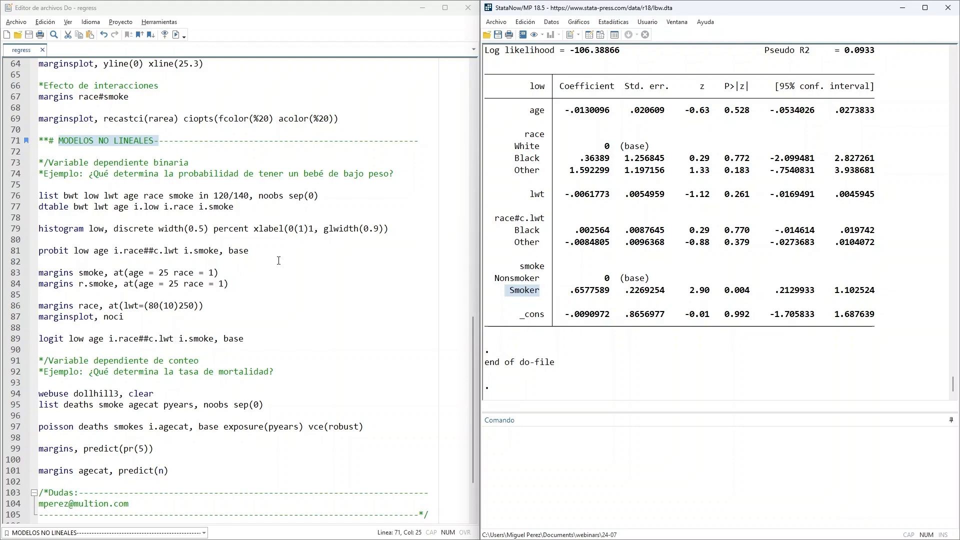
scroll(583, 240, up, 2)
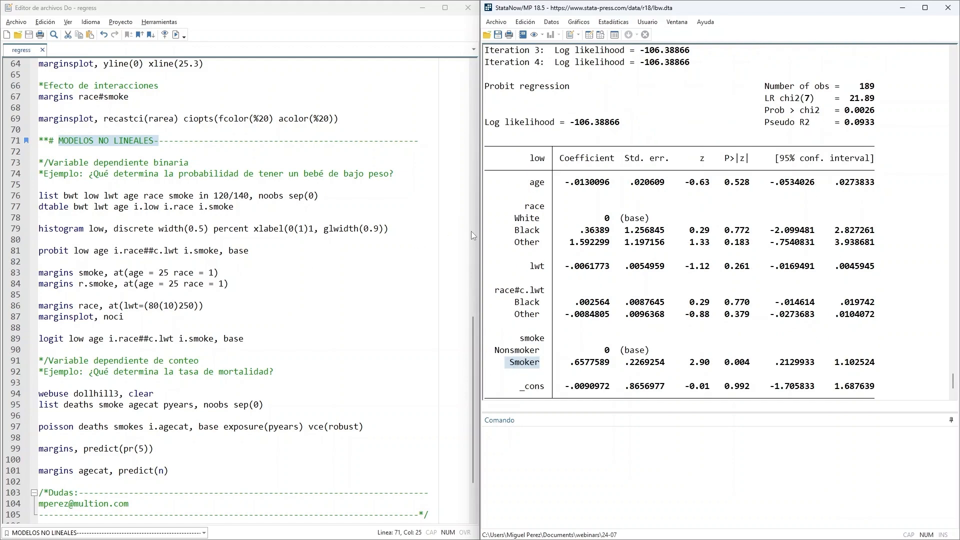
- Review the probit and margins lines, and run the do-file line margins smoke, at(age = 25 race = 1)
triple_click(47, 254)
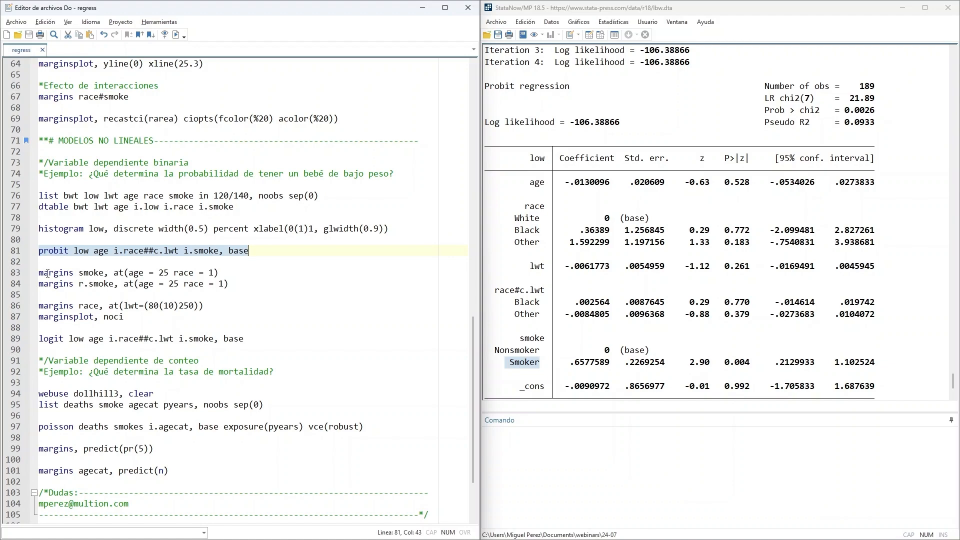
drag(219, 273, 54, 276)
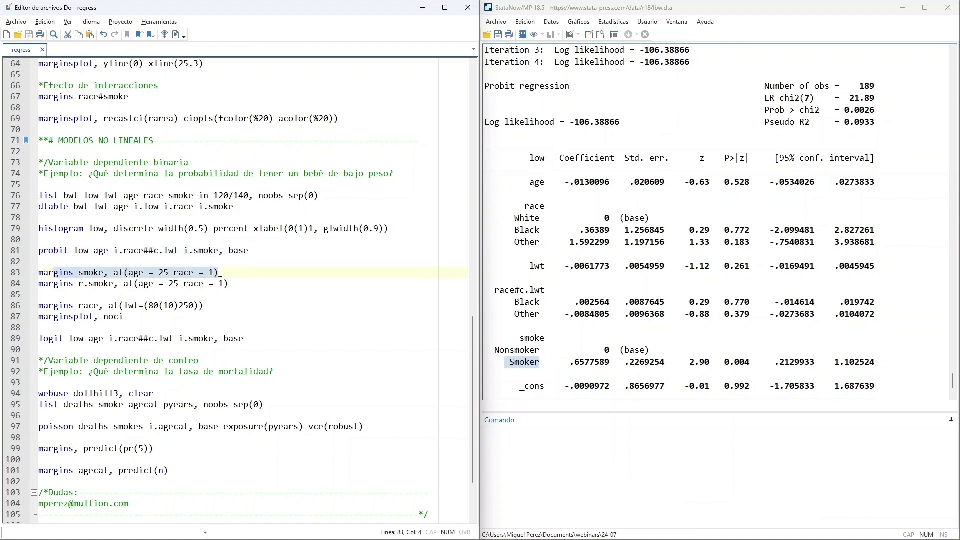
click(229, 283)
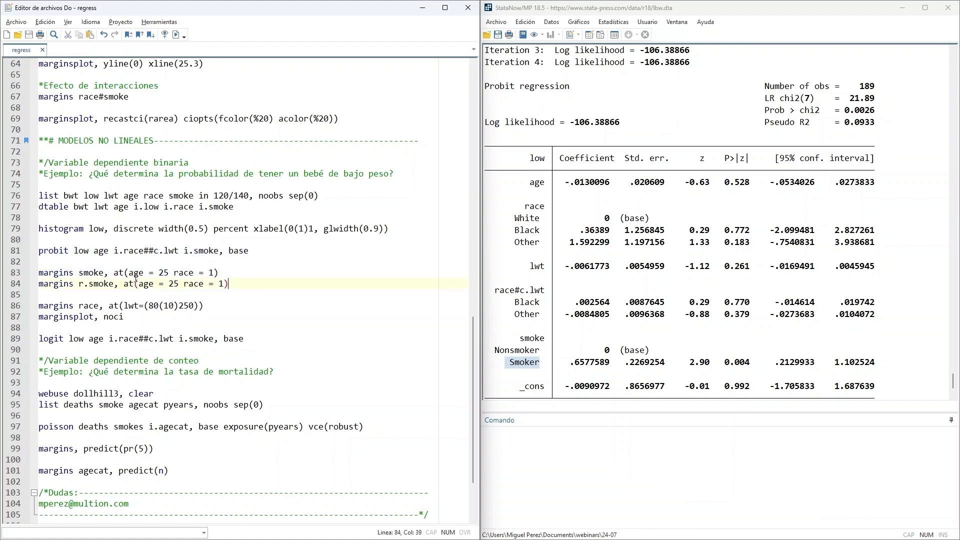
click(84, 274)
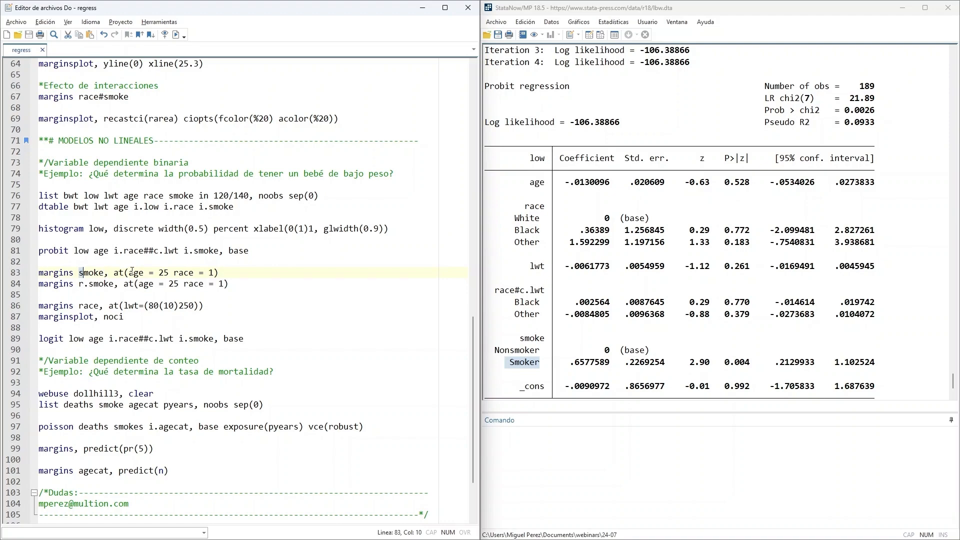
drag(129, 272, 38, 272)
click(175, 34)
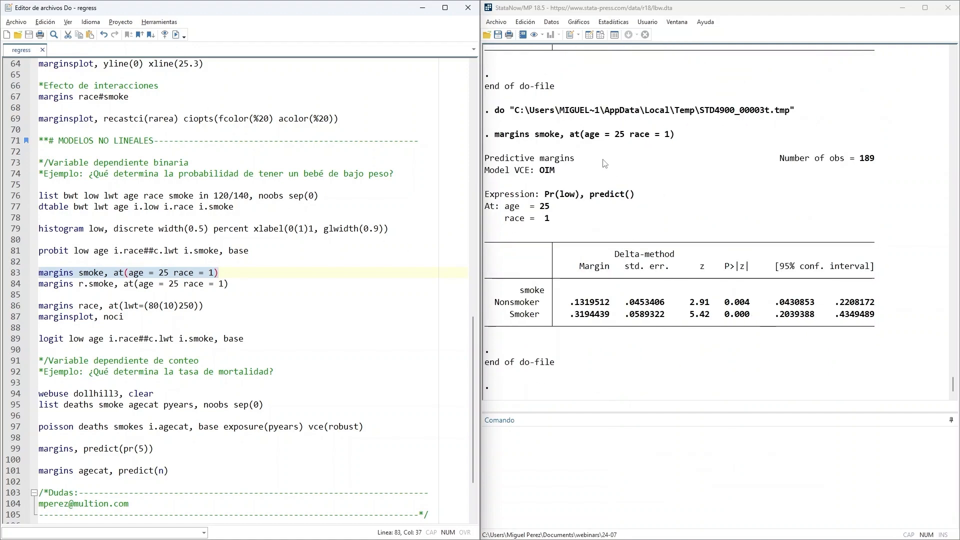
- Examine the predicted probabilities of low birthweight for nonsmokers and smokers, with their standard errors and confidence intervals
drag(486, 159, 582, 164)
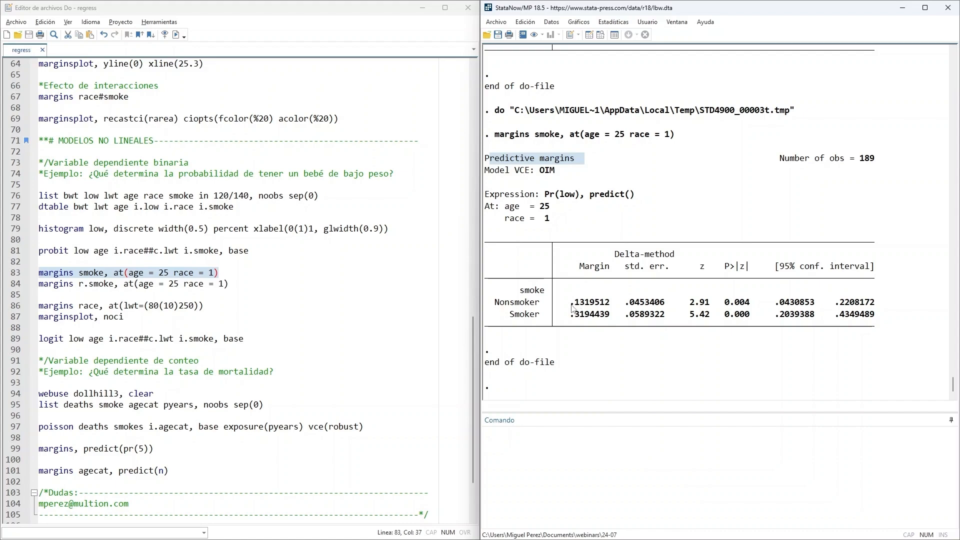
drag(572, 307, 620, 316)
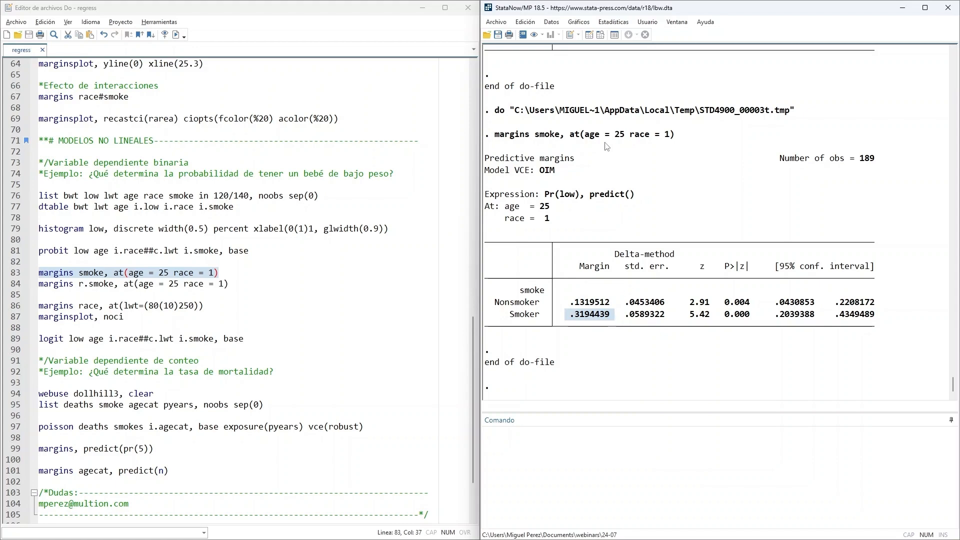
drag(584, 134, 678, 138)
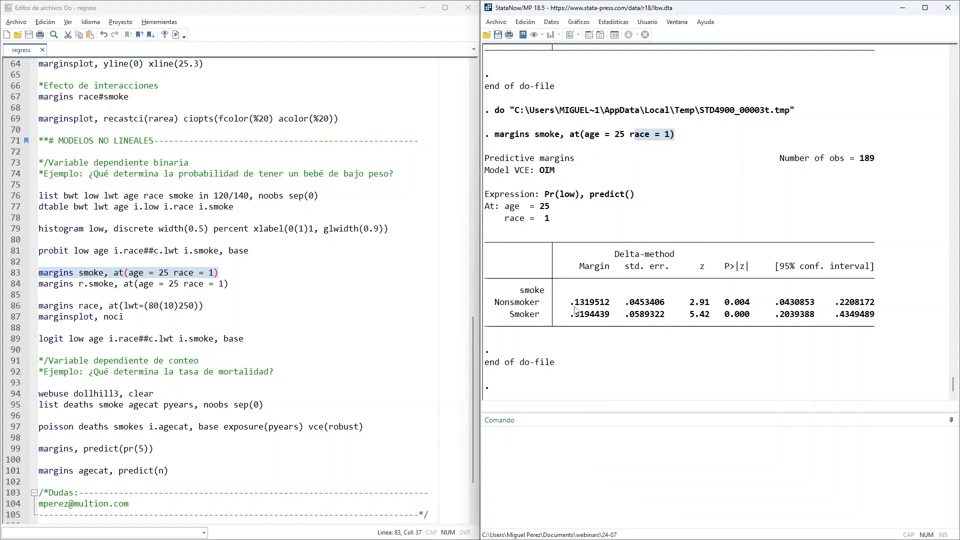
drag(570, 304, 583, 305)
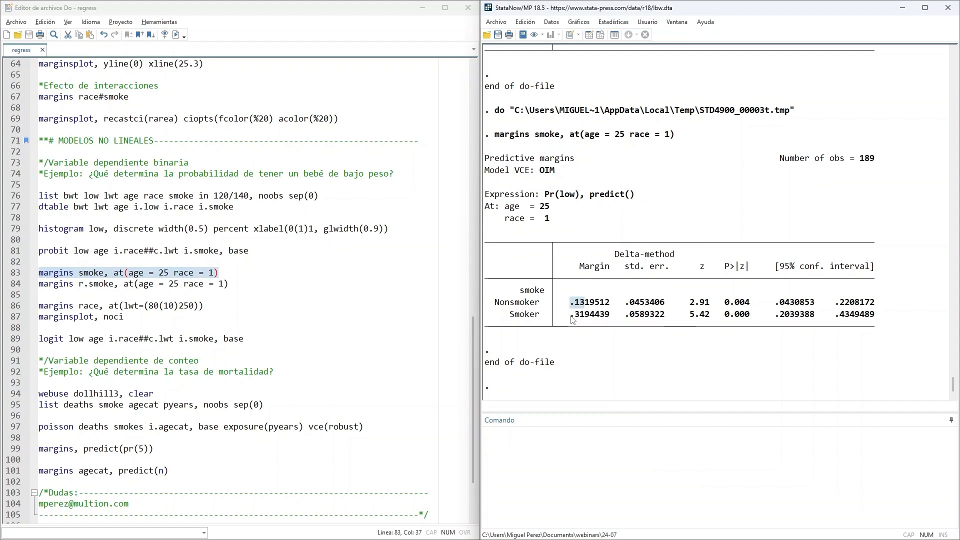
drag(570, 315, 583, 319)
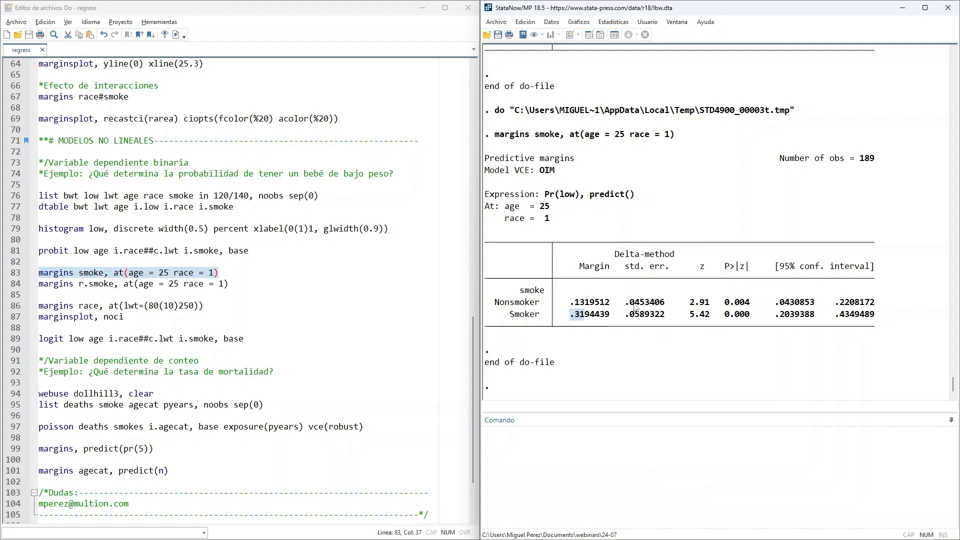
drag(625, 299, 669, 324)
drag(774, 293, 883, 319)
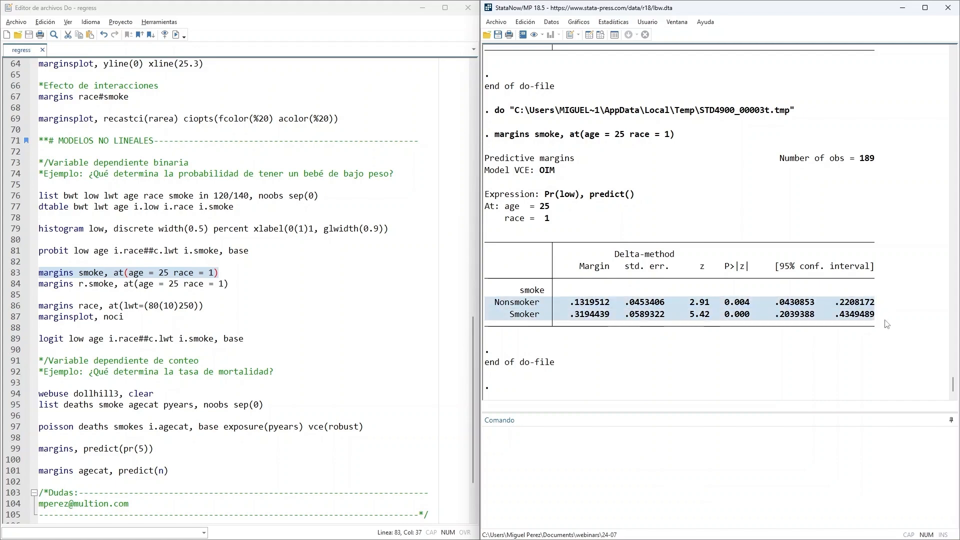
click(884, 323)
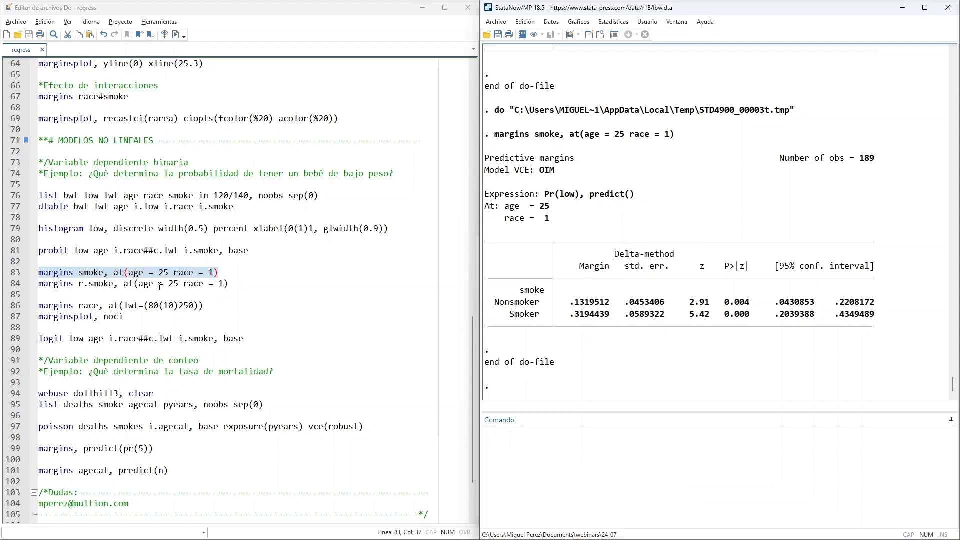
- Run the do-file line margins r.smoke, at(age = 25 race = 1) and examine the smoker versus nonsmoker contrast and its confidence interval
click(79, 285)
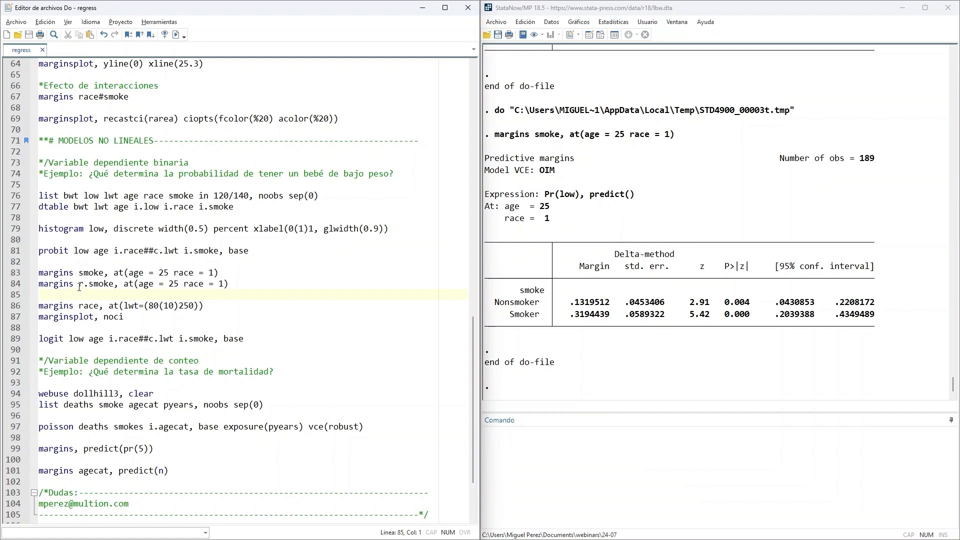
drag(78, 284, 89, 287)
click(95, 295)
drag(238, 284, 26, 286)
click(176, 34)
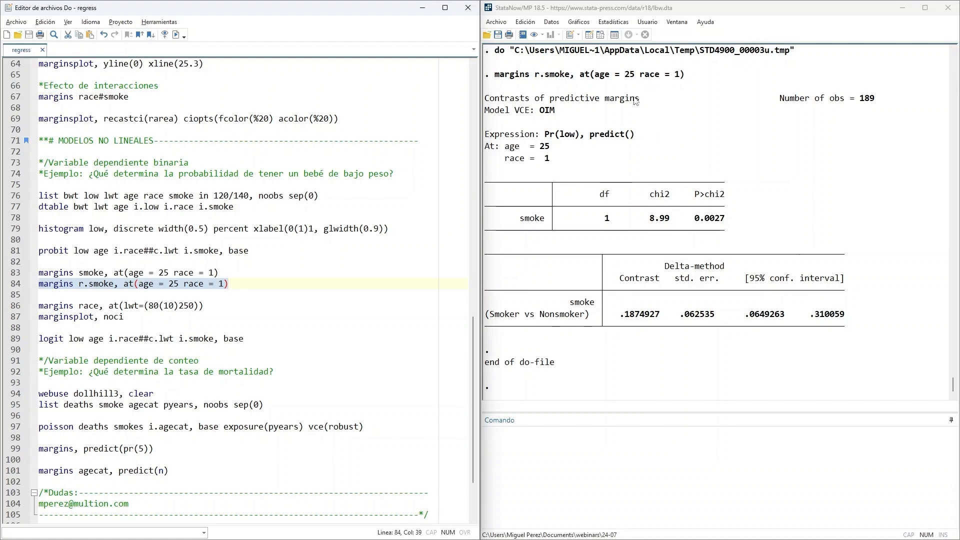
drag(610, 76, 684, 78)
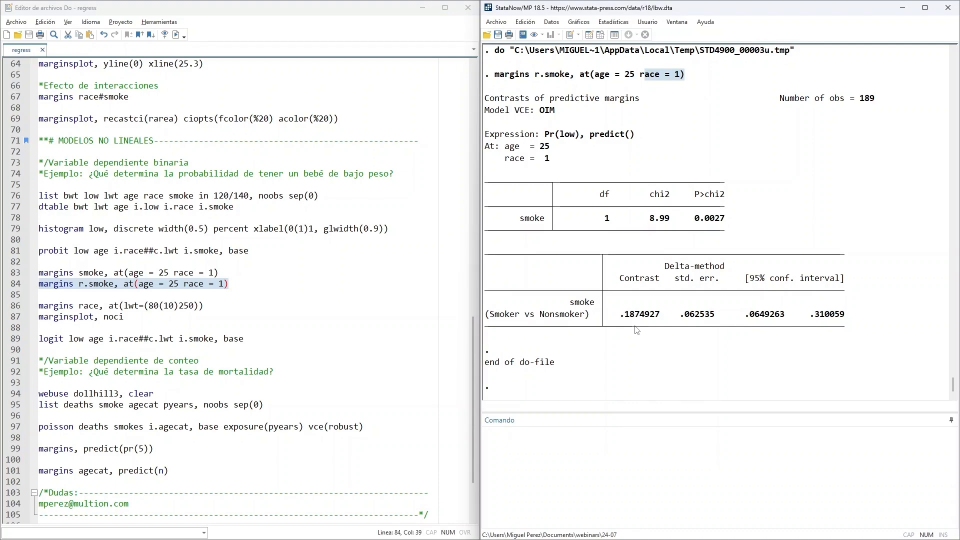
drag(680, 315, 863, 315)
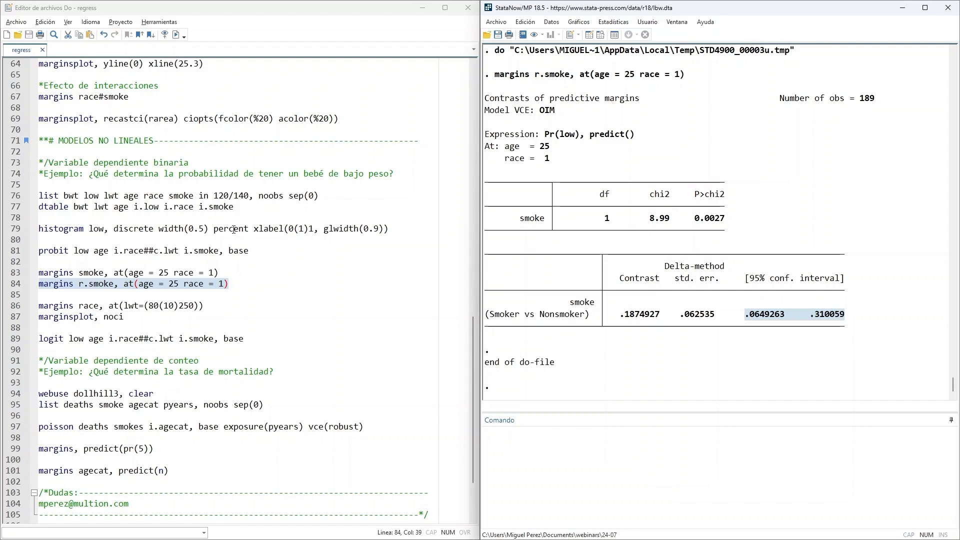
- Run the do-file line margins race, at(lwt=(80(10)250)) to compute predictive margins by race across maternal weights
scroll(233, 229, down, 2)
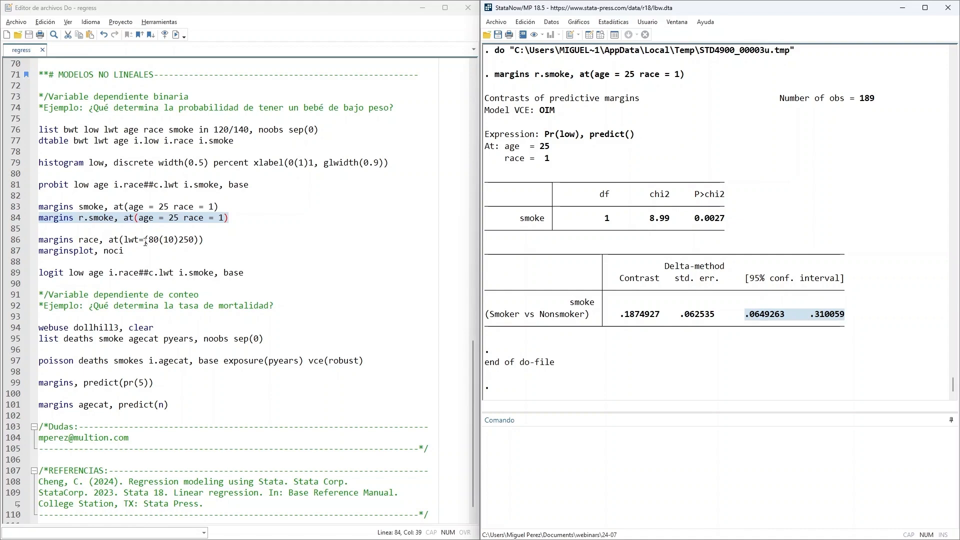
drag(145, 241, 38, 240)
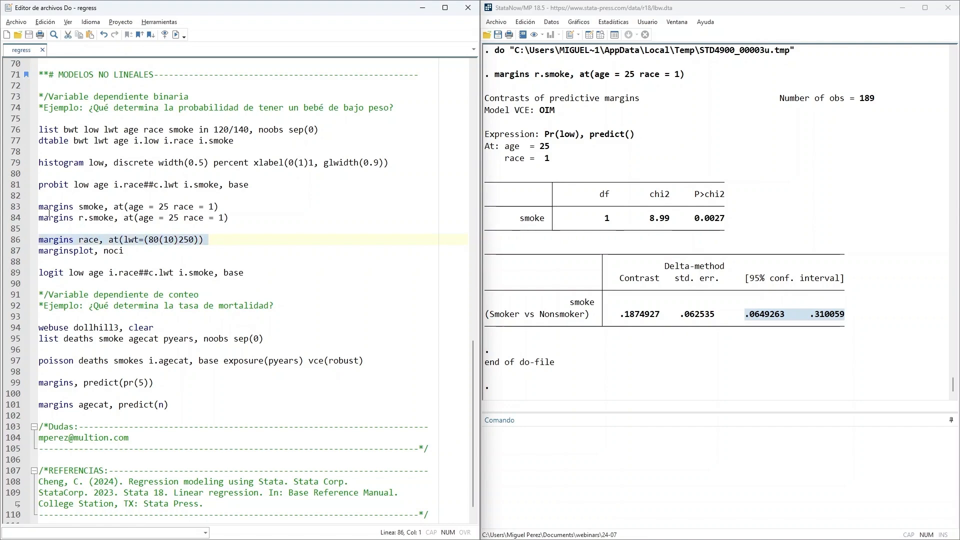
click(169, 39)
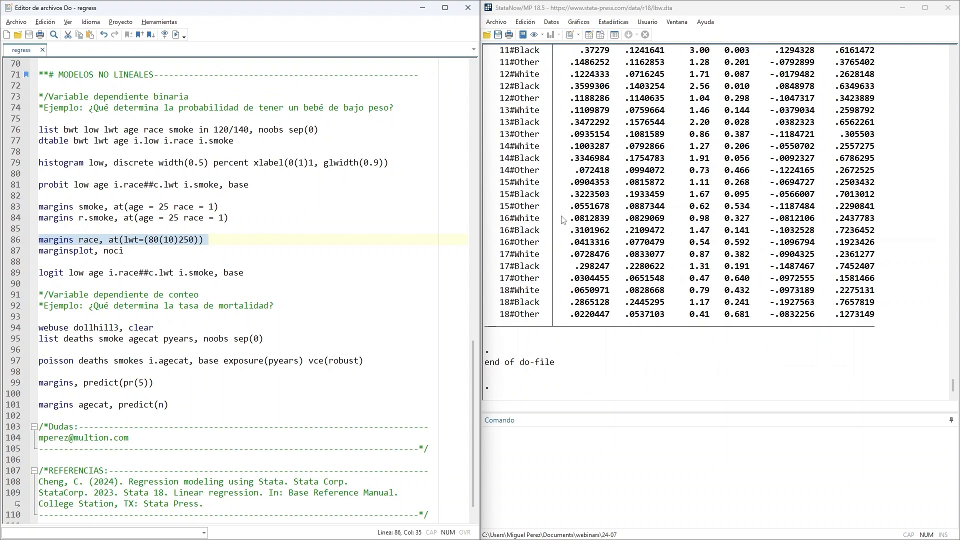
- Examine the lwt evaluation points from 80 to 250 and the start of the _at#race margins table
scroll(585, 226, up, 6)
scroll(585, 226, up, 14)
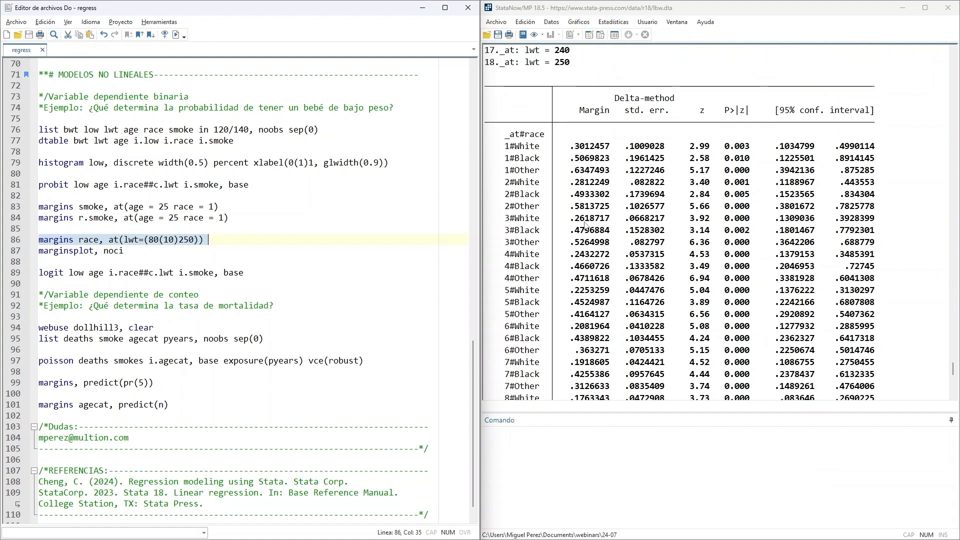
scroll(586, 226, up, 3)
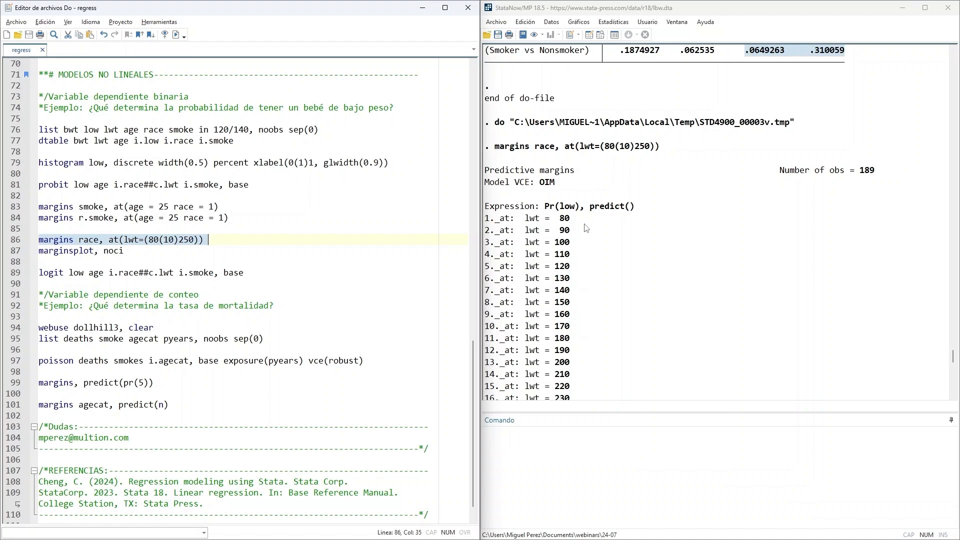
scroll(584, 230, down, 1)
drag(556, 183, 572, 183)
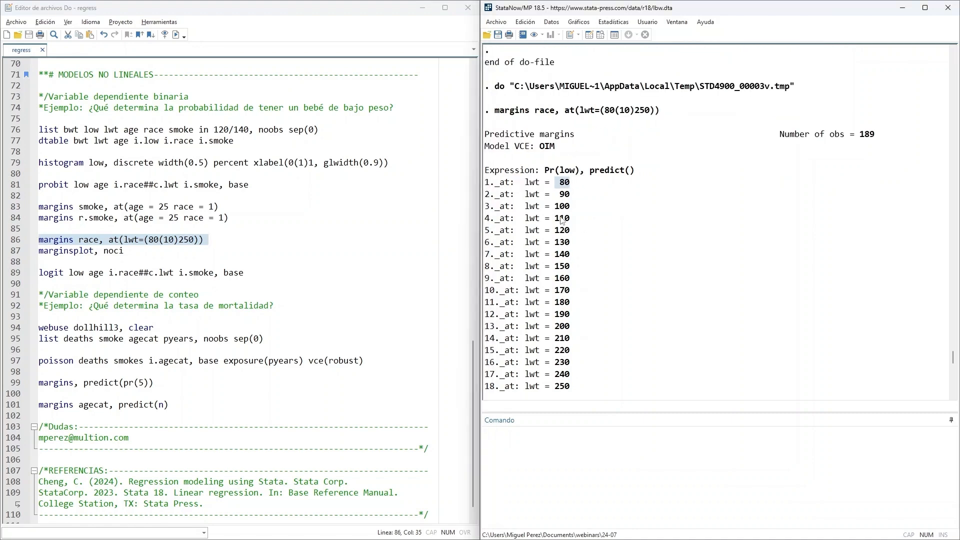
scroll(559, 220, down, 2)
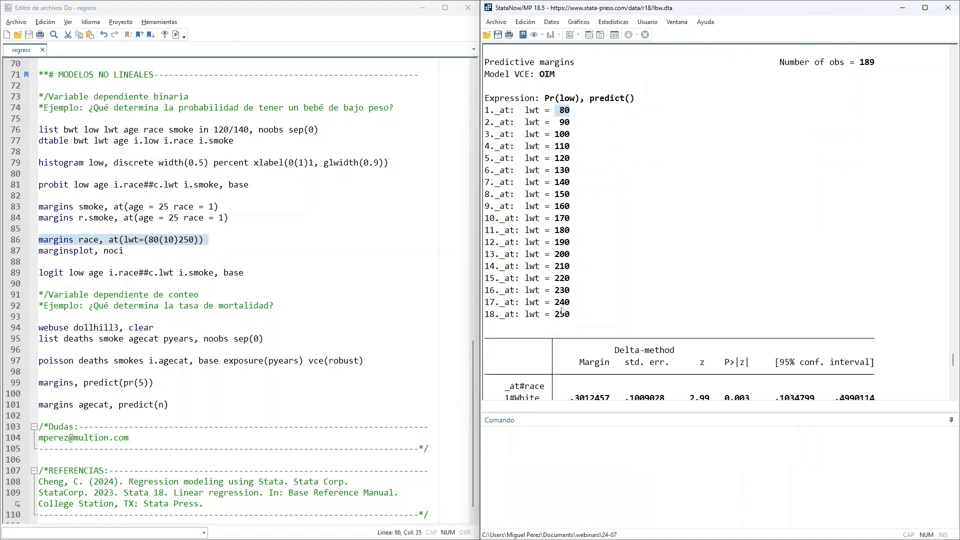
drag(554, 314, 574, 315)
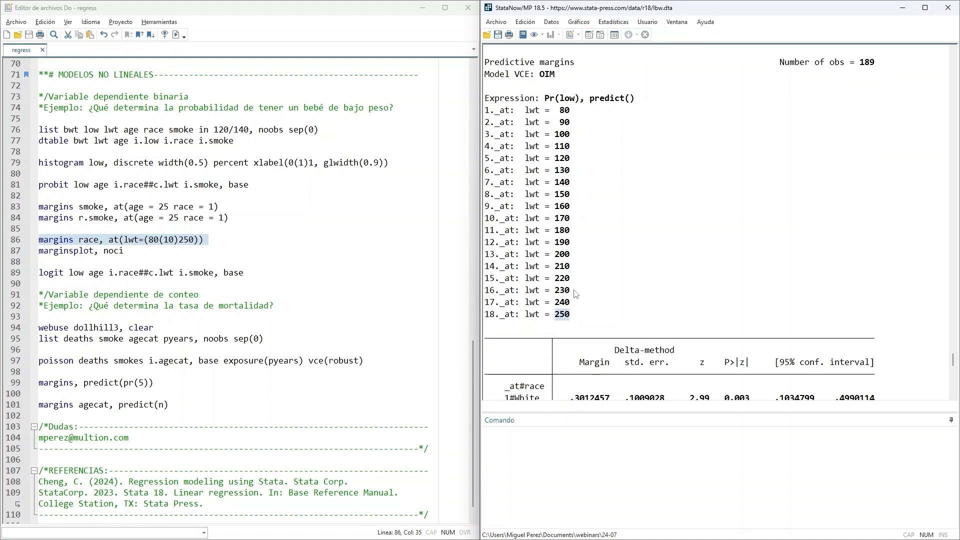
scroll(622, 274, down, 3)
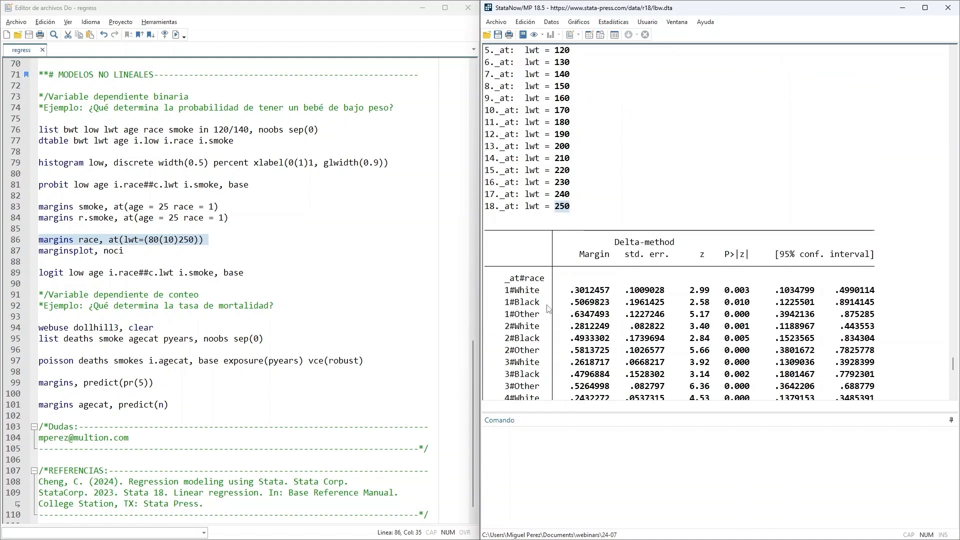
- Examine the margins by race for the first two lwt evaluation points, comparing the White, Black and Other rows
scroll(553, 233, down, 2)
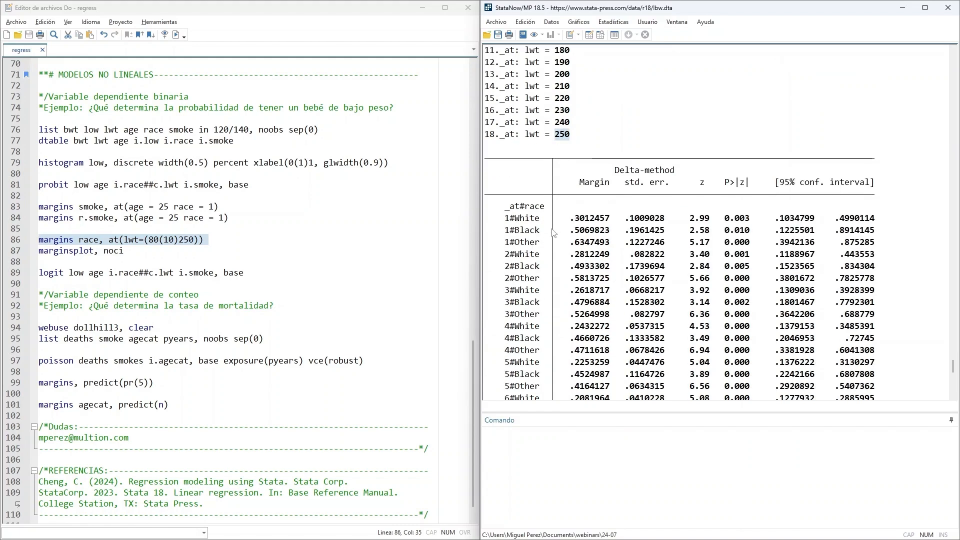
drag(504, 220, 878, 245)
drag(487, 254, 879, 283)
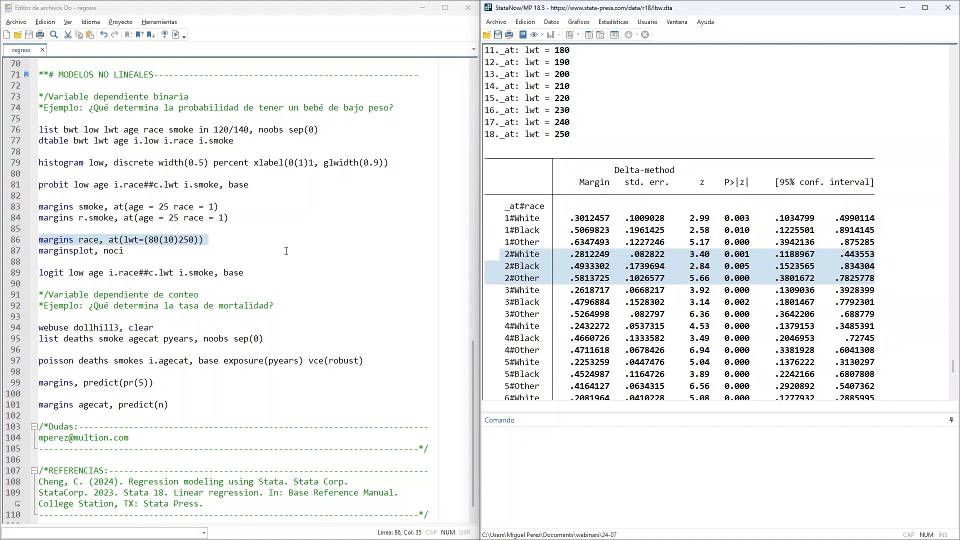
click(611, 274)
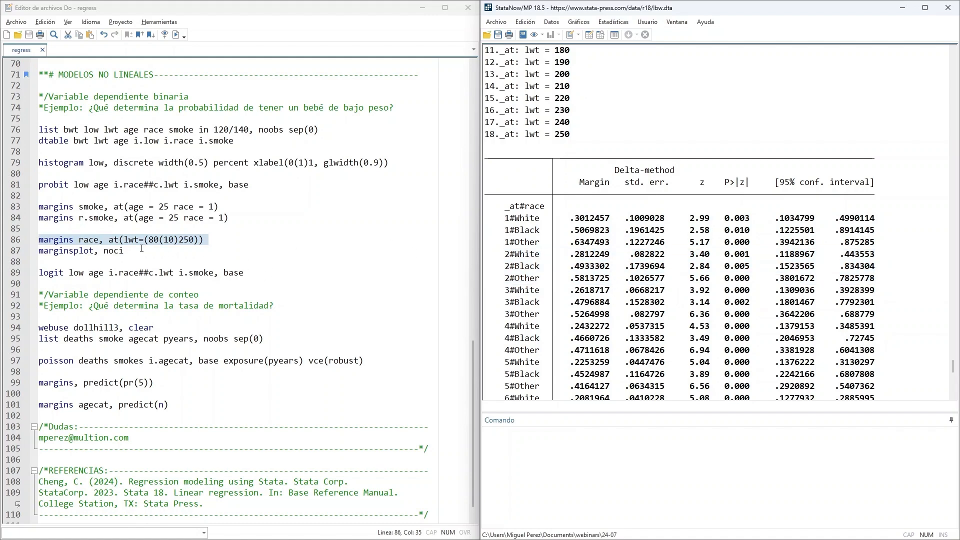
- Run the do-file line marginsplot, noci, examine the predictive margins of race across maternal weights, and close the graph
drag(134, 252, 39, 251)
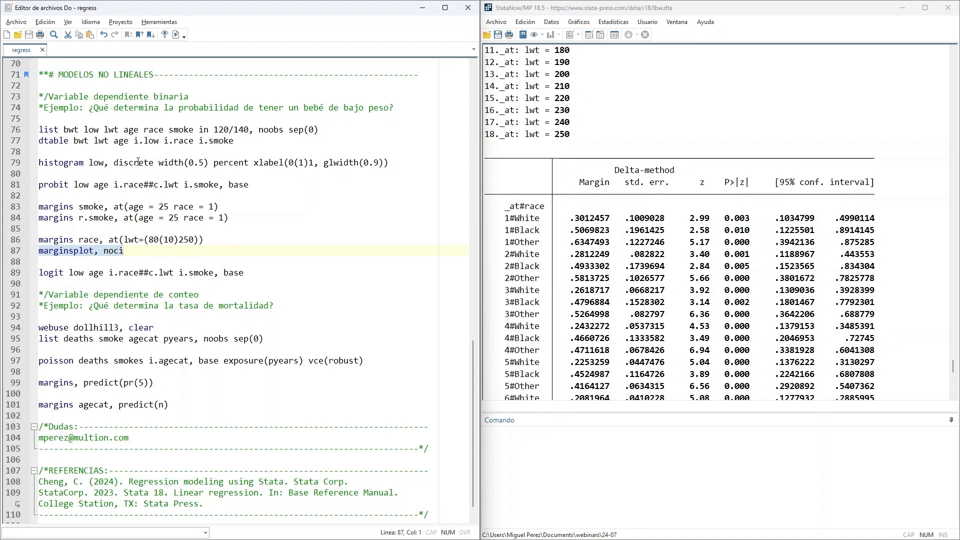
click(176, 35)
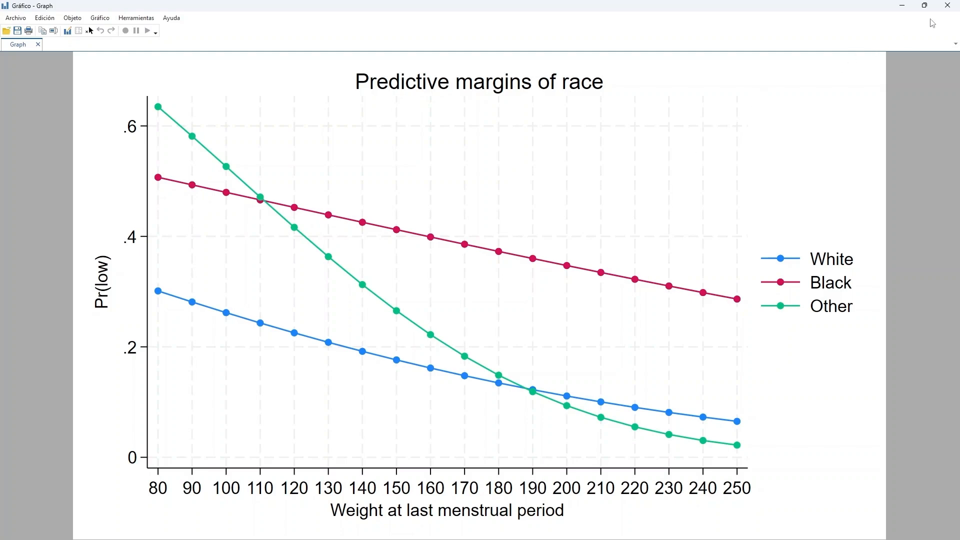
click(948, 6)
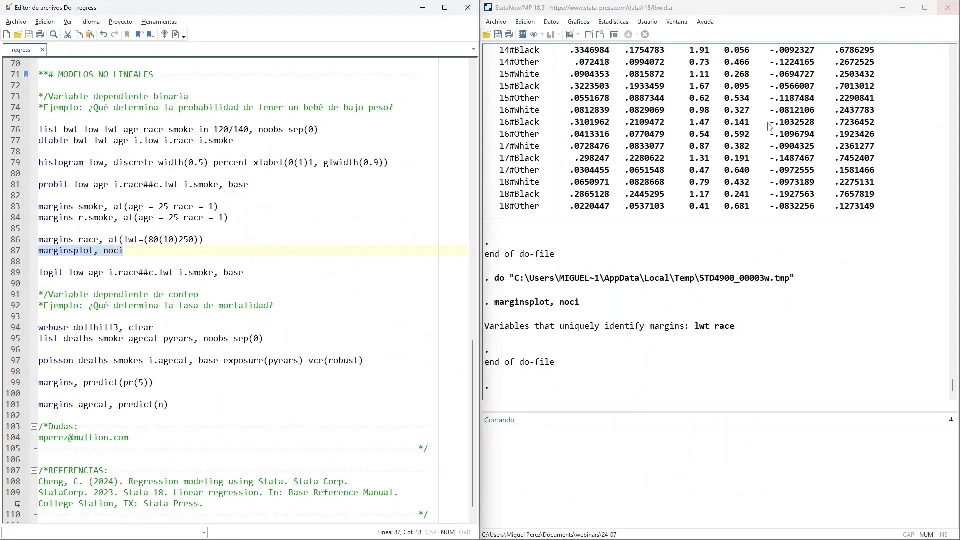
- Review the noci option in the marginsplot line, run that line again to view the plot, and close the graph
click(146, 251)
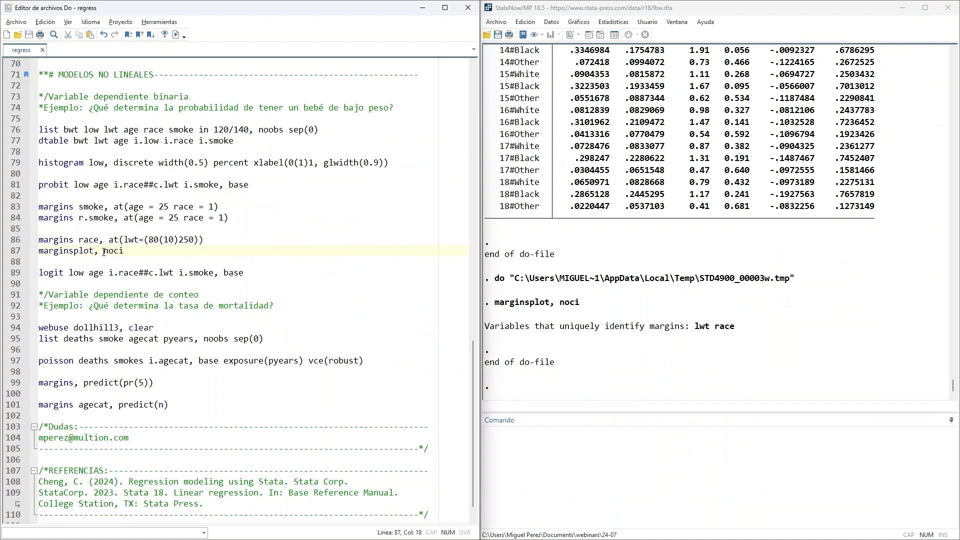
drag(104, 250, 131, 251)
drag(139, 253, 24, 255)
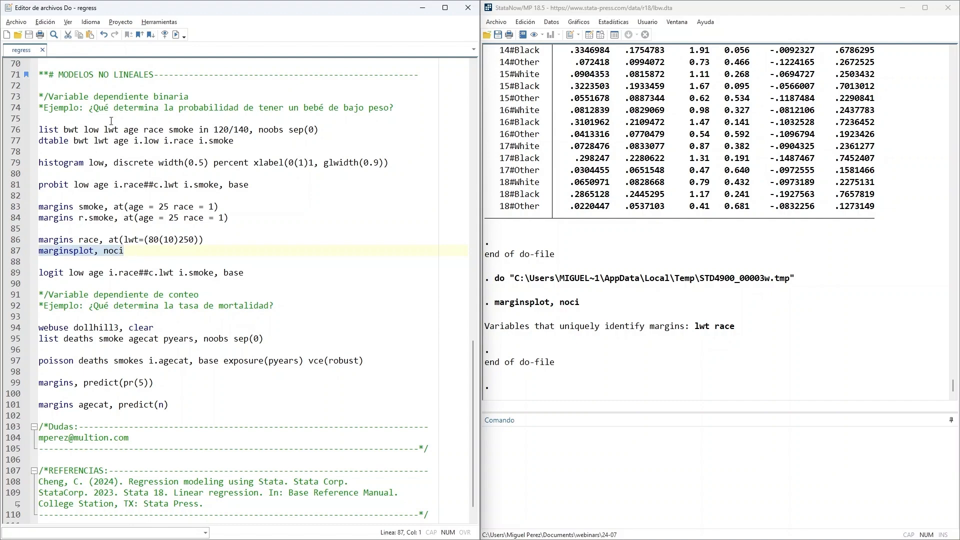
click(175, 34)
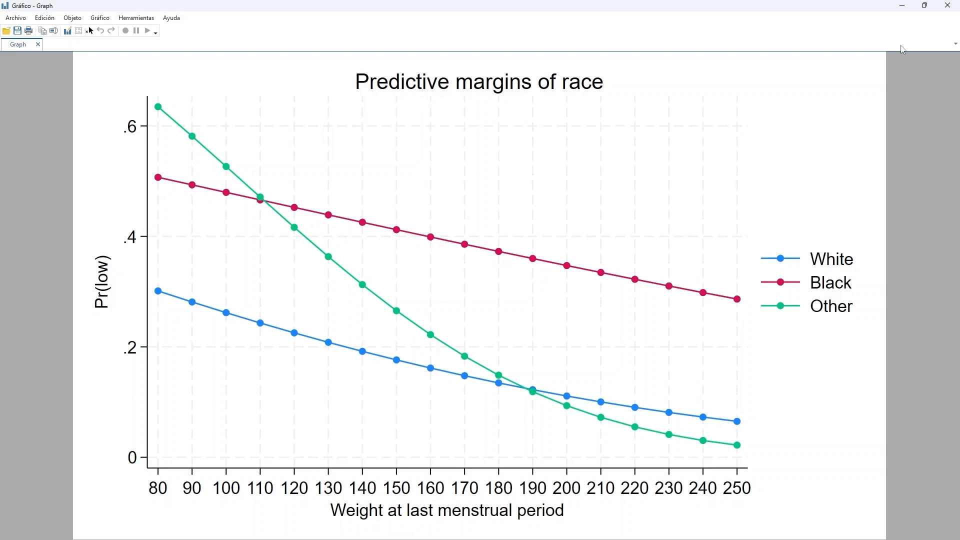
click(946, 6)
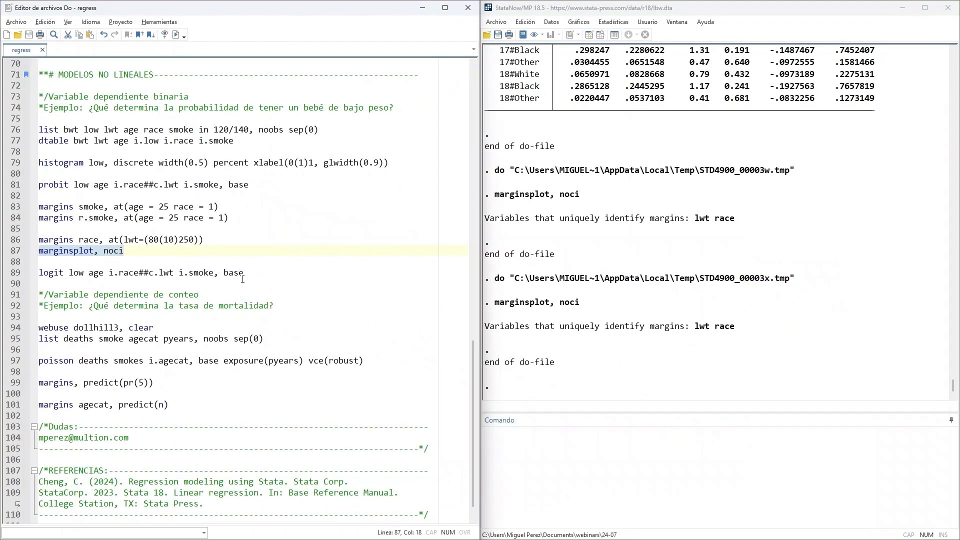
- Compare the line logit low age i.race##c.lwt i.smoke, base with the probit line, and switch to the PowerPoint slides
scroll(238, 278, down, 1)
click(111, 258)
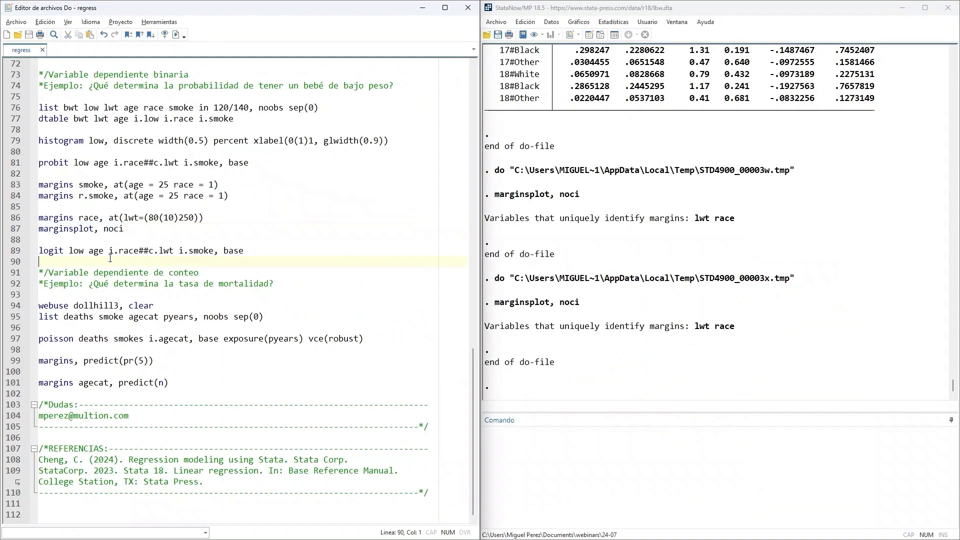
drag(39, 250, 314, 250)
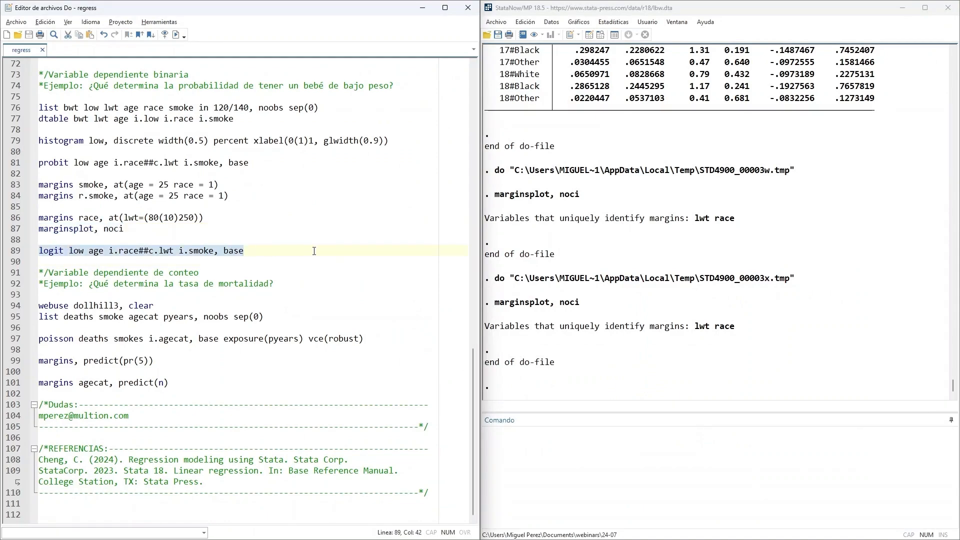
drag(38, 163, 119, 170)
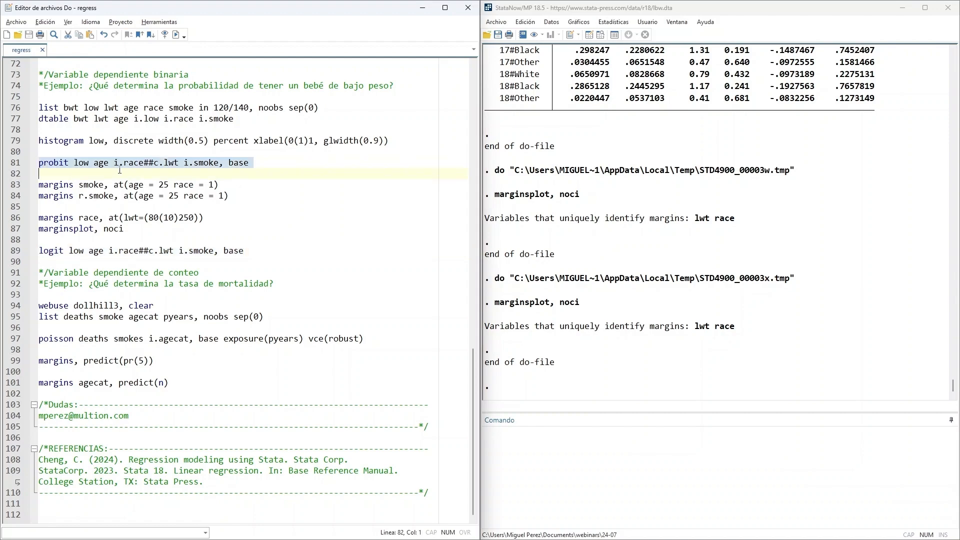
drag(64, 251, 39, 251)
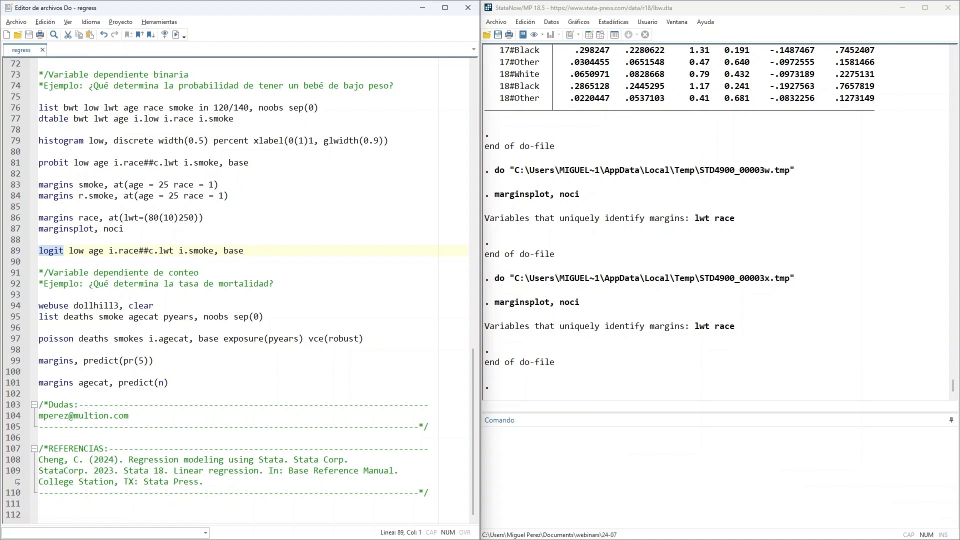
mouse_move(523, 528)
click(520, 481)
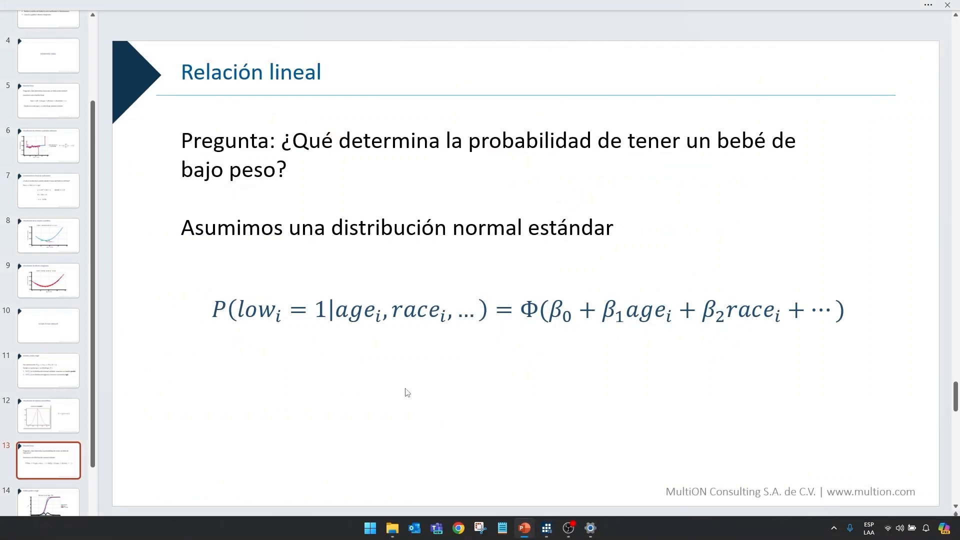
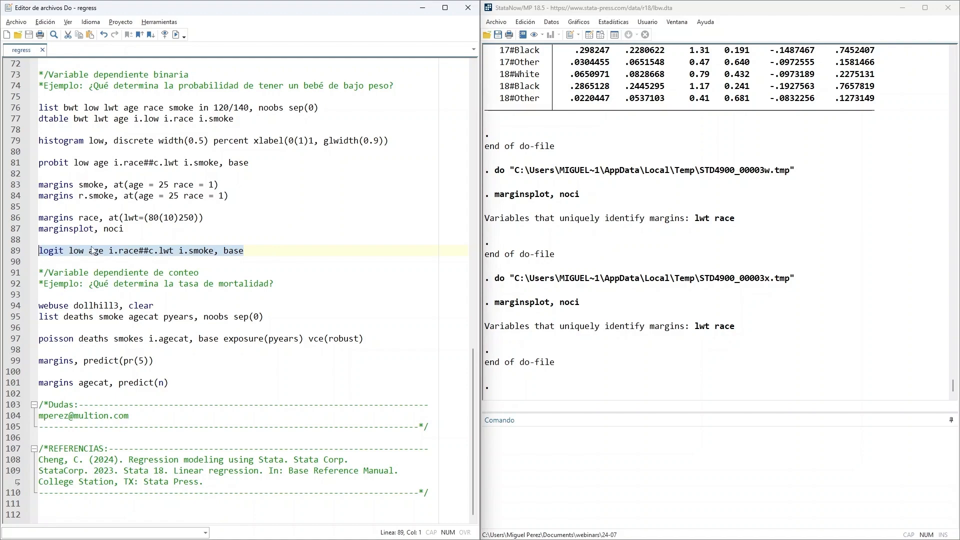
- Run the do-file line logit low age i.race##c.lwt i.smoke, base and examine the race coefficients and the age, race and smoker p-values
click(175, 34)
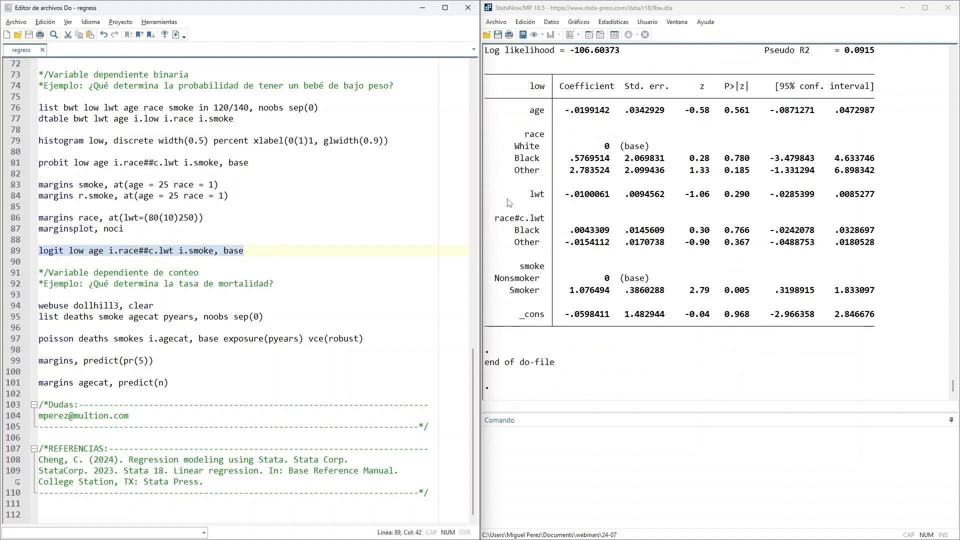
scroll(739, 202, up, 2)
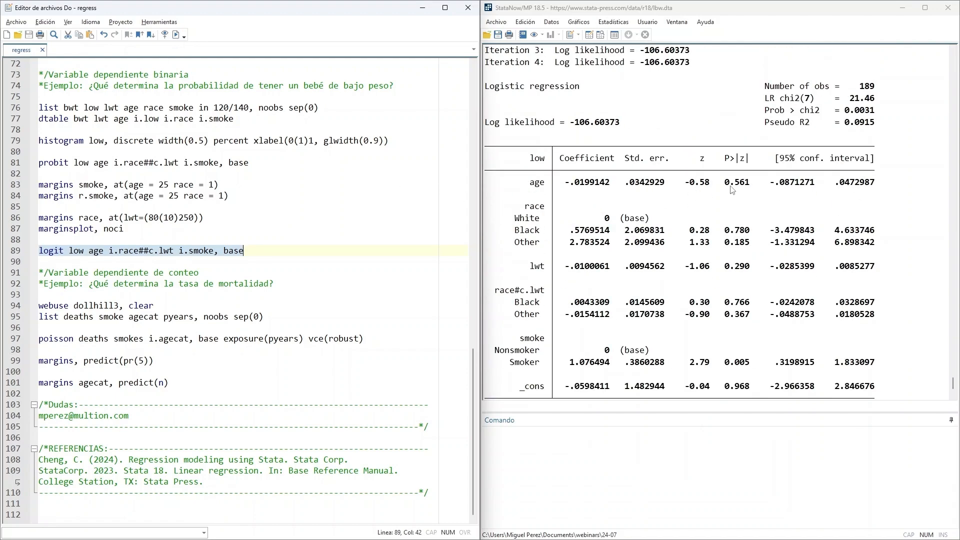
drag(725, 183, 754, 183)
drag(724, 230, 753, 230)
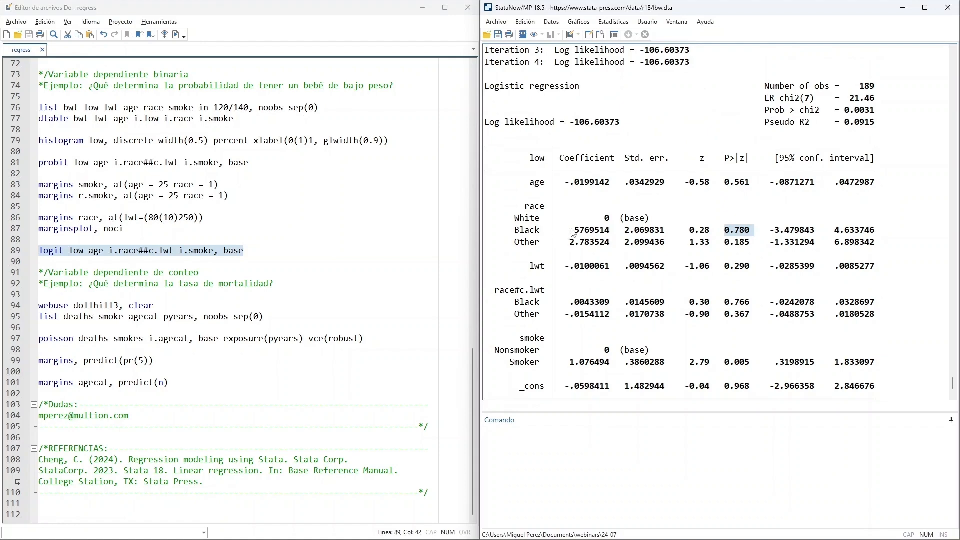
drag(570, 230, 613, 243)
scroll(699, 217, down, 1)
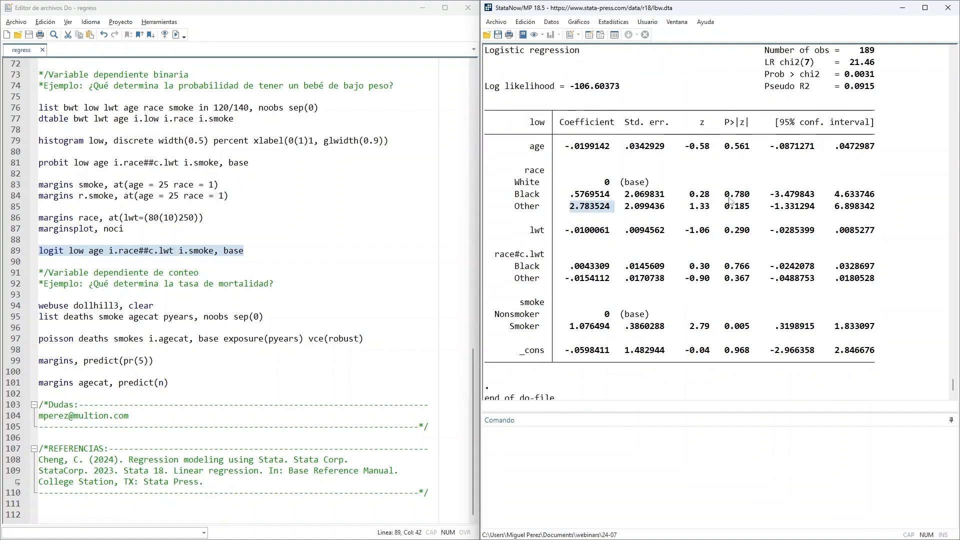
drag(724, 206, 739, 206)
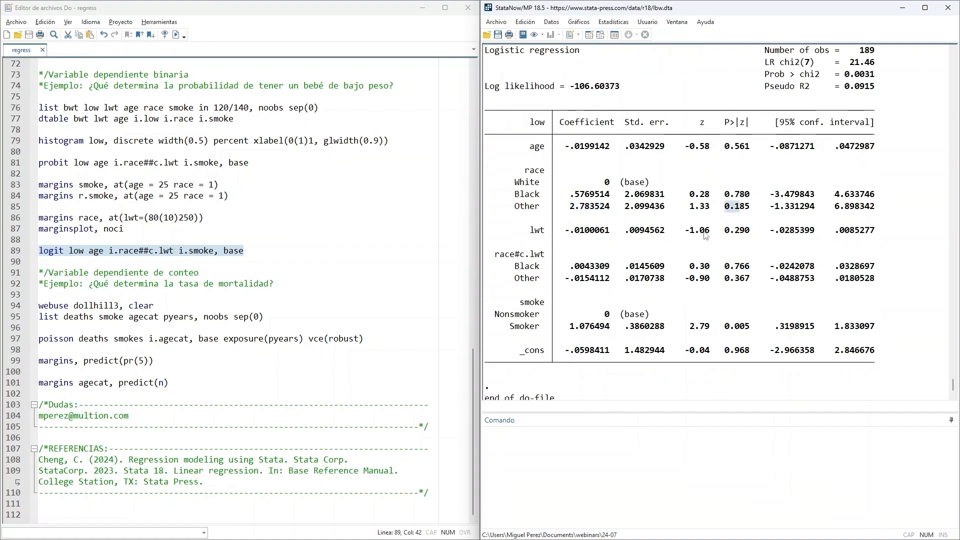
scroll(682, 244, down, 1)
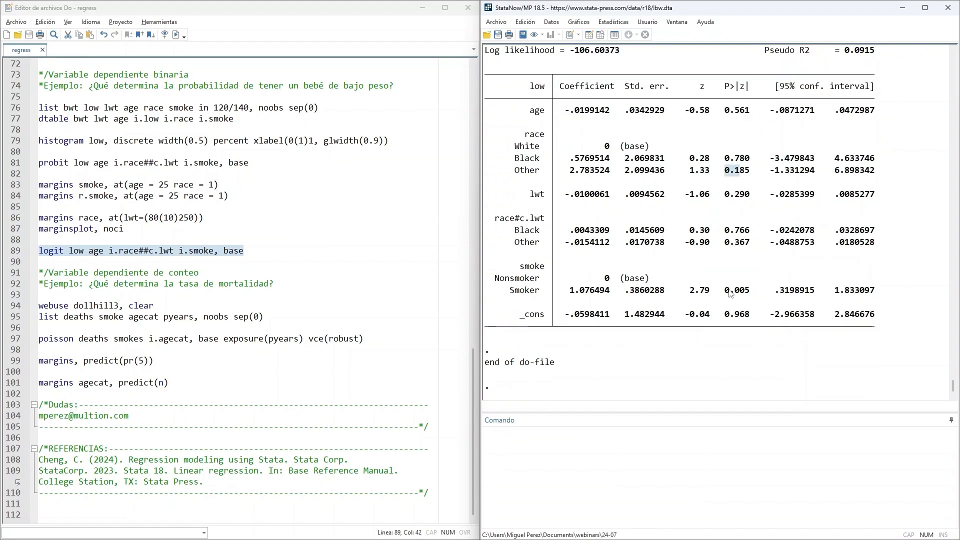
drag(721, 291, 750, 292)
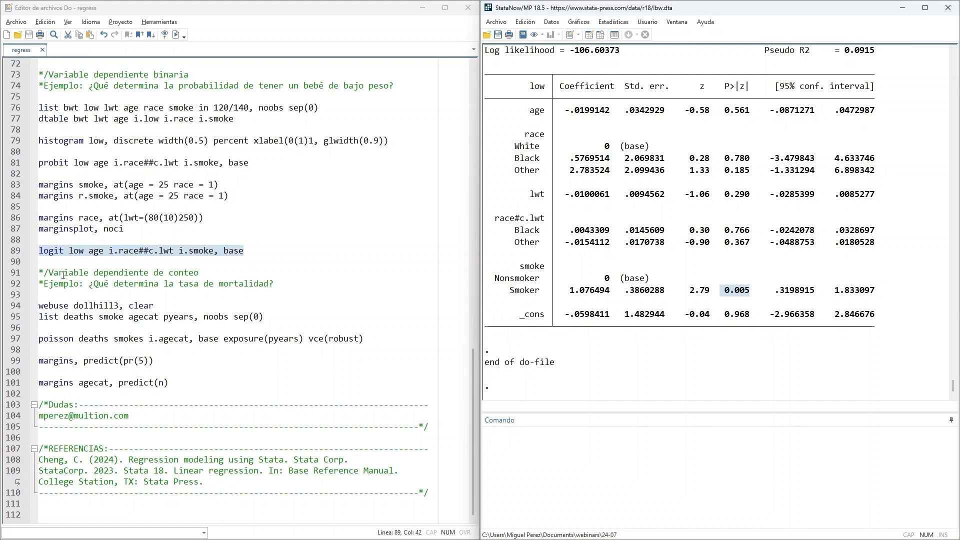
- Review the count-variable heading and its mortality-rate question, and load the example dataset with webuse dollhill3, clear
drag(38, 273, 203, 272)
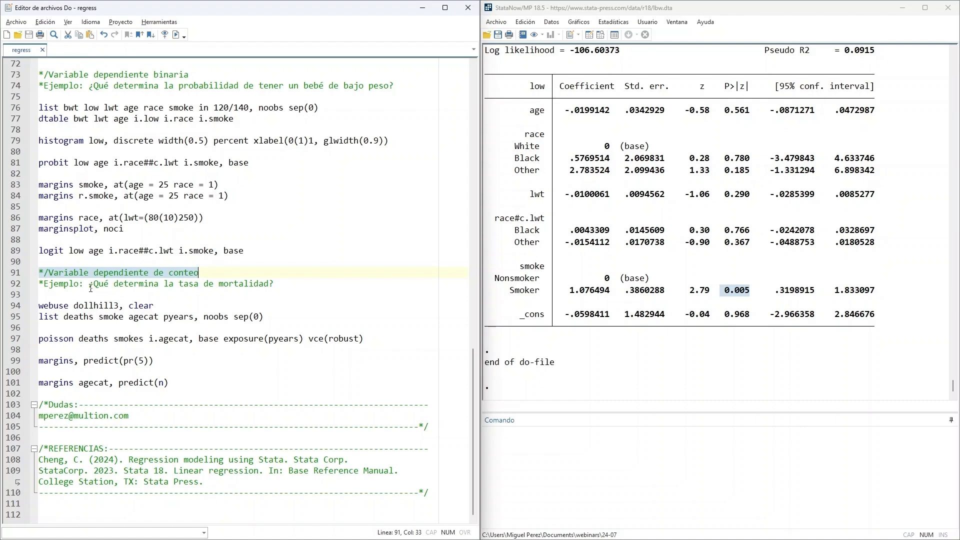
drag(90, 288, 180, 291)
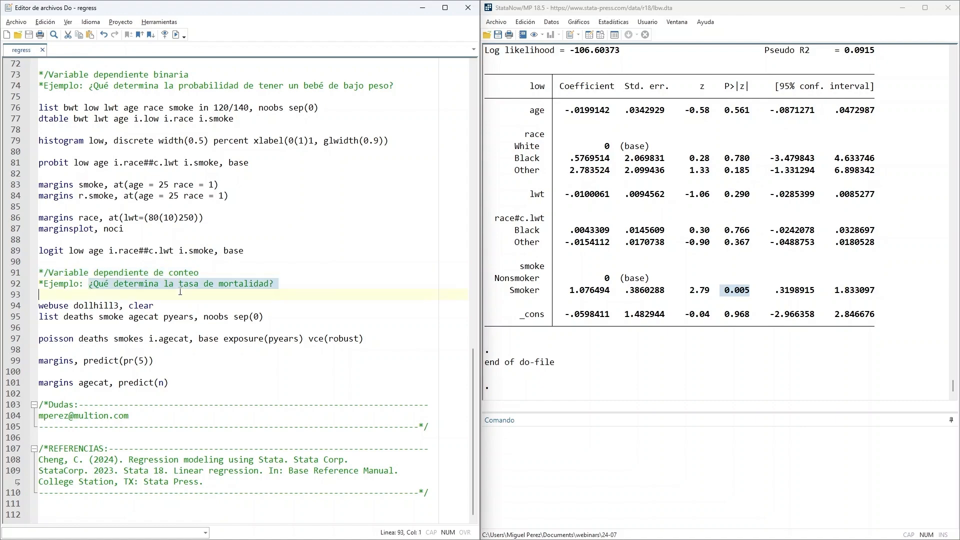
click(181, 295)
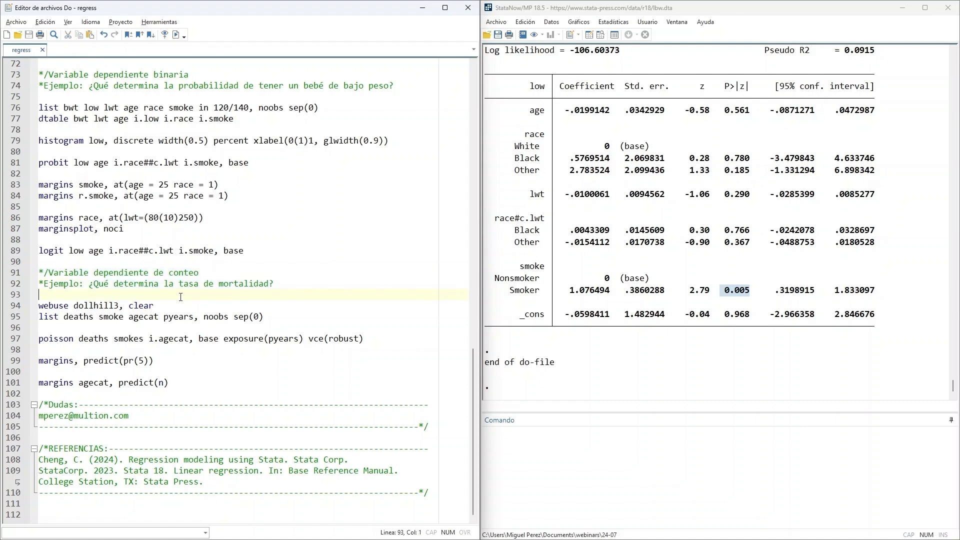
drag(156, 306, 39, 306)
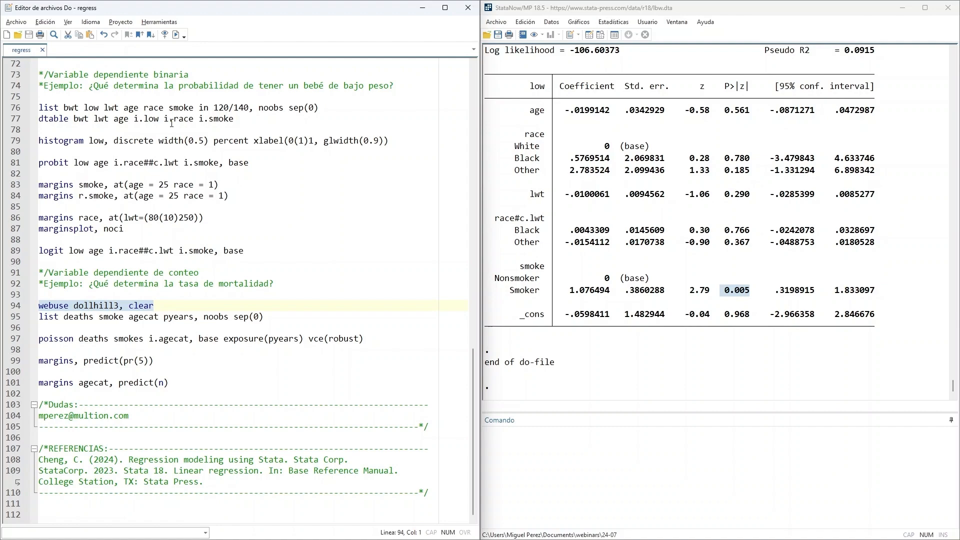
click(176, 34)
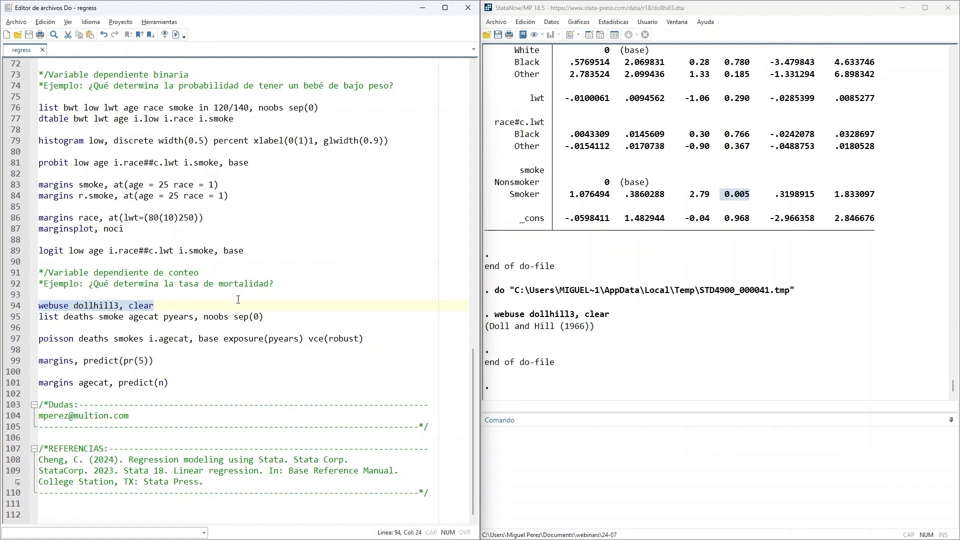
- Run describe on the loaded dataset and review the labels of agecat, smokes, deaths and pyears
click(599, 443)
text(des)
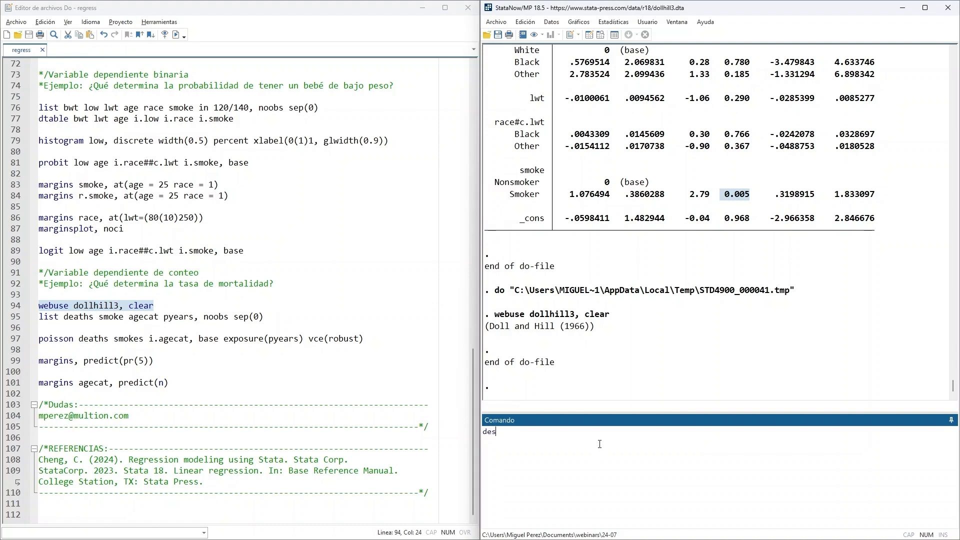
text(cribe)
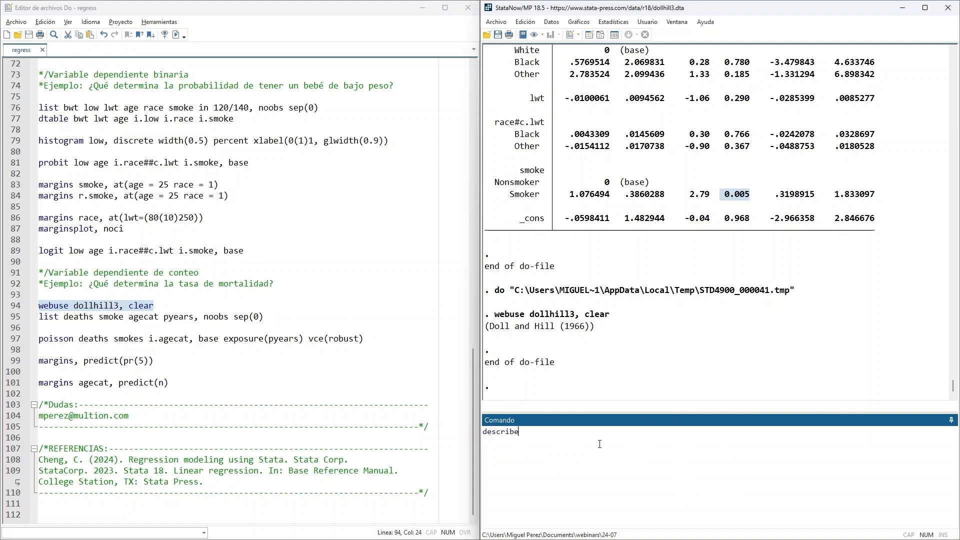
key(Return)
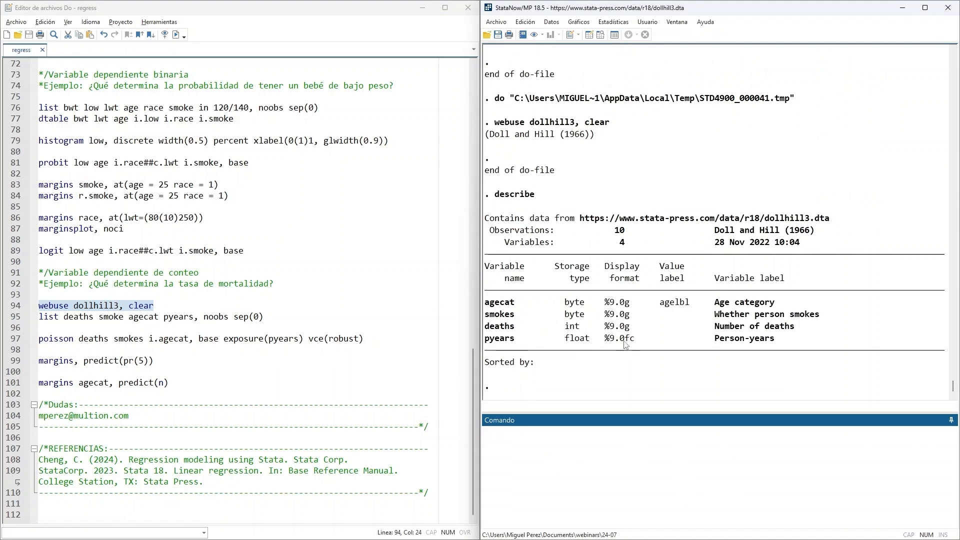
drag(714, 302, 796, 306)
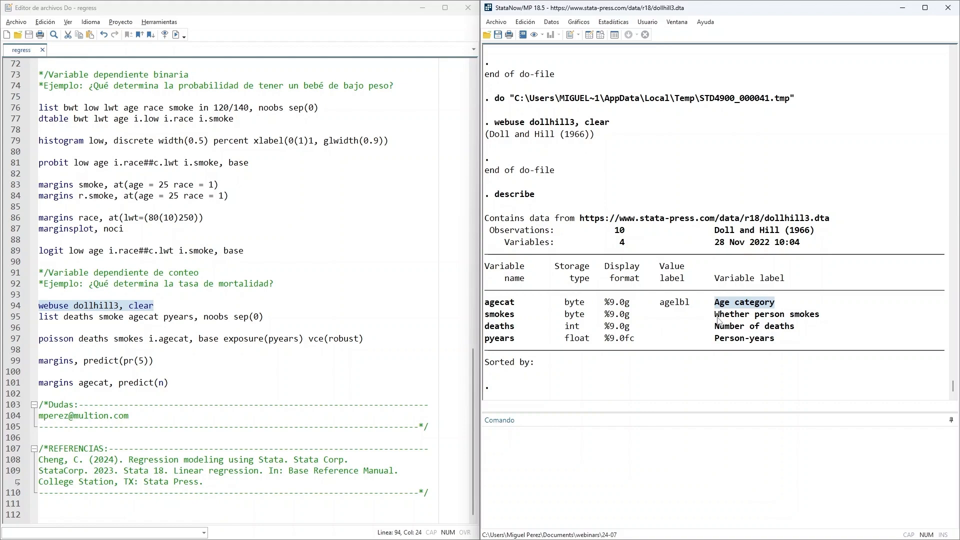
drag(709, 315, 820, 313)
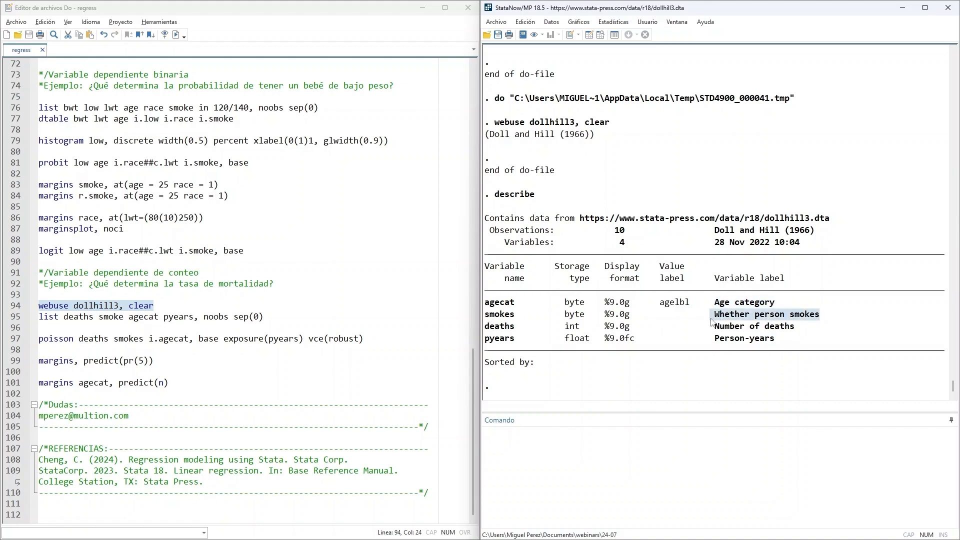
drag(710, 325, 795, 328)
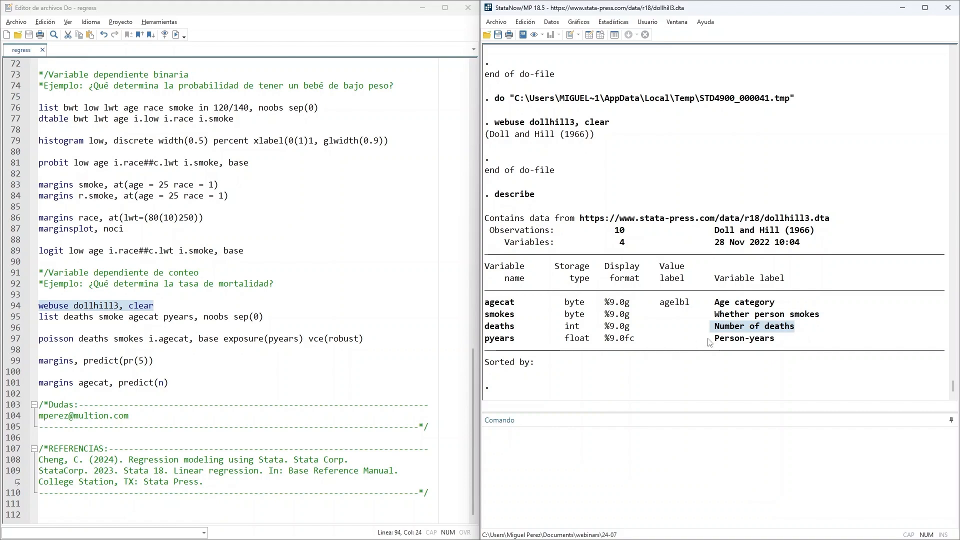
drag(710, 339, 798, 346)
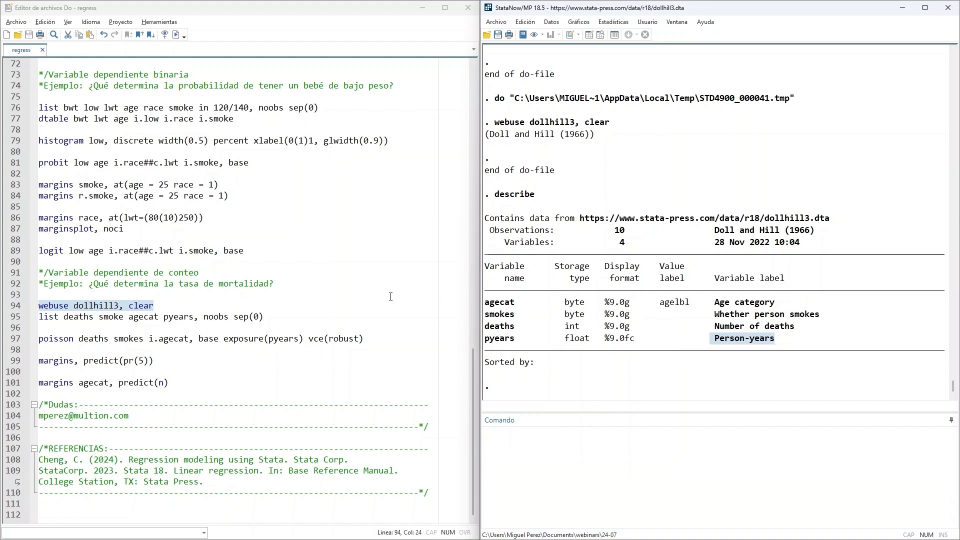
- Run the do-file line list deaths smoke agecat pyears, noobs sep(0) and examine the first row's deaths, age category and person-years
drag(284, 317, 38, 317)
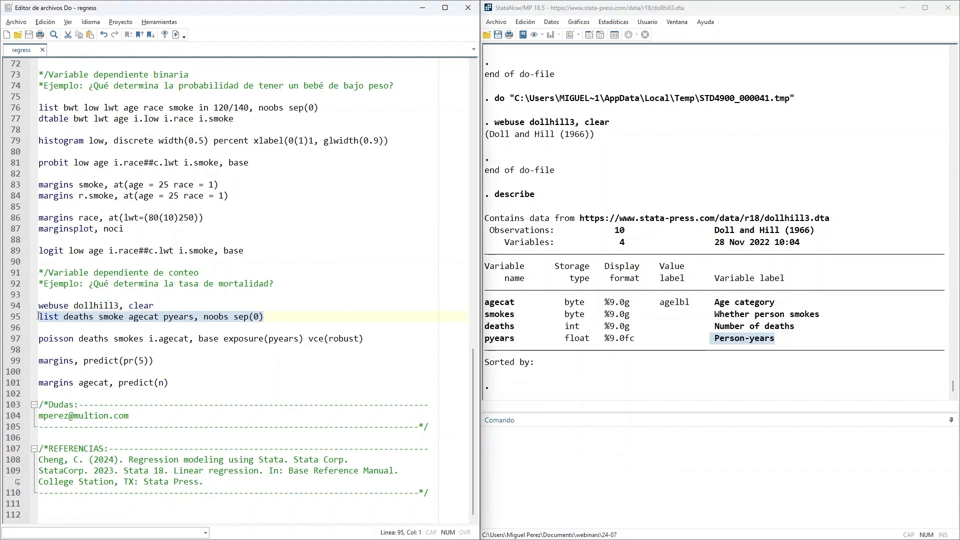
click(176, 35)
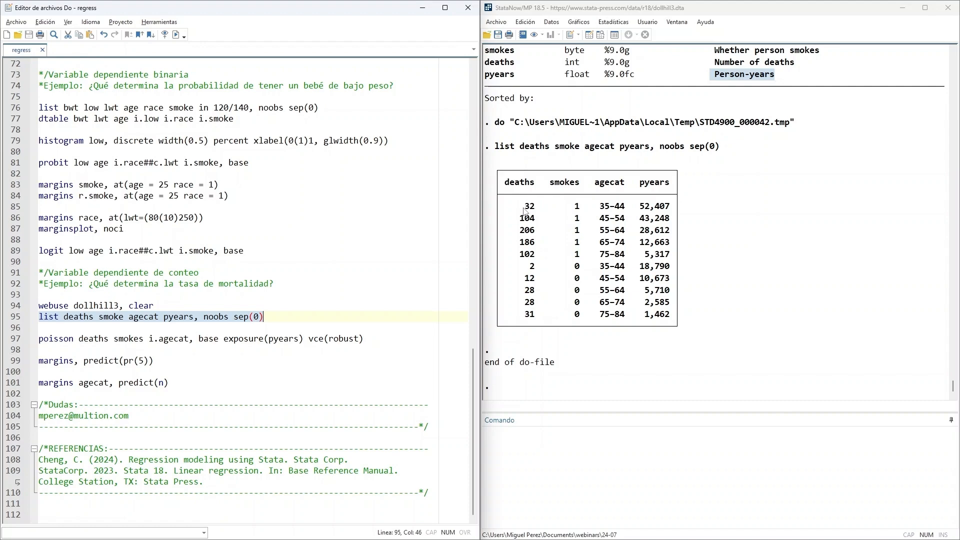
drag(517, 210, 619, 213)
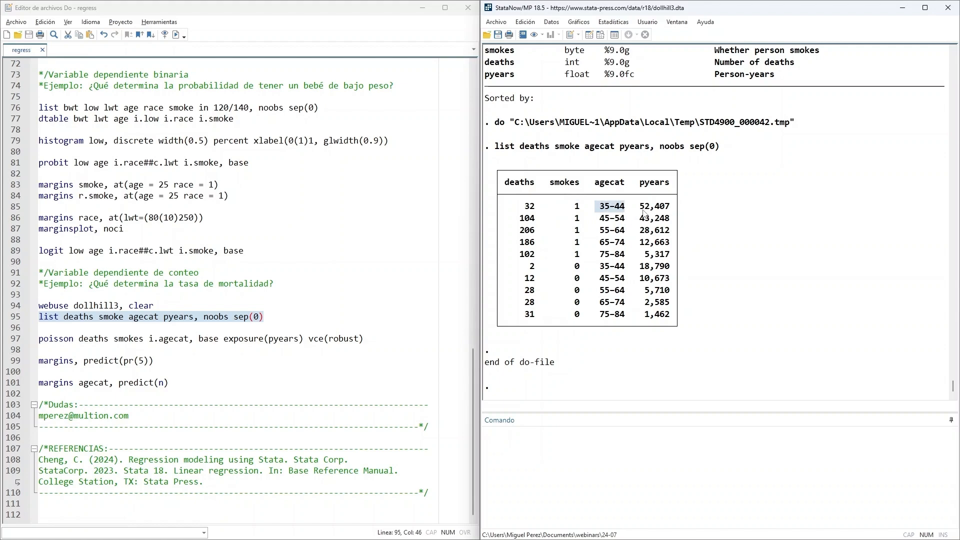
drag(637, 206, 781, 209)
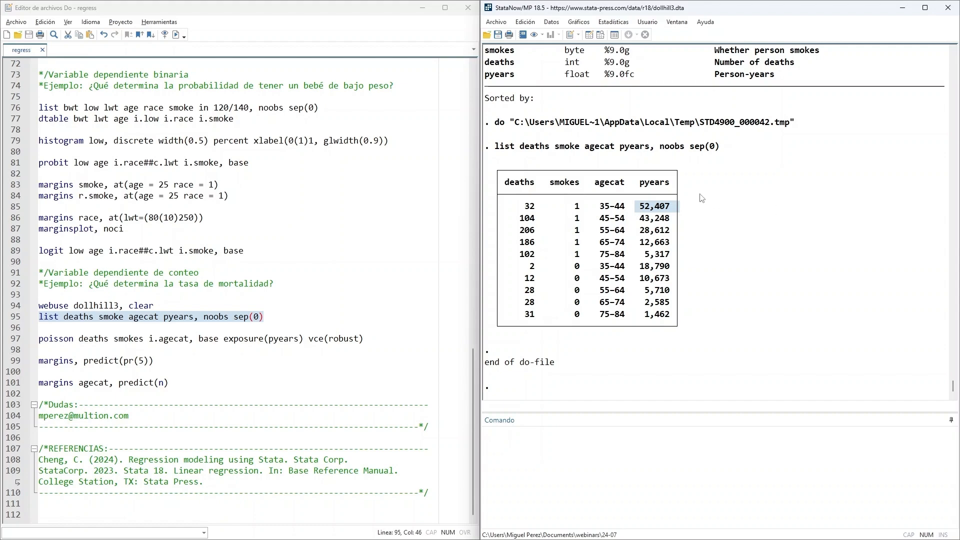
click(643, 186)
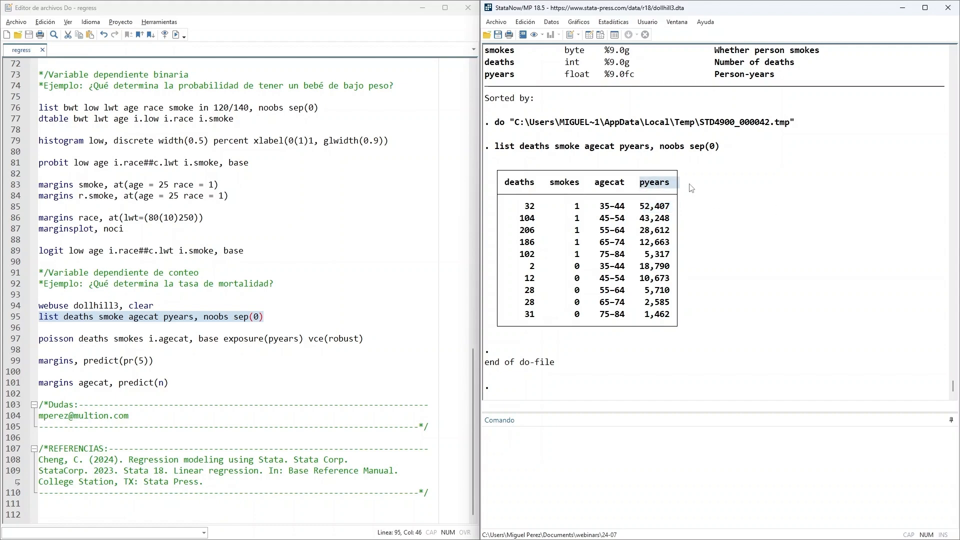
click(524, 208)
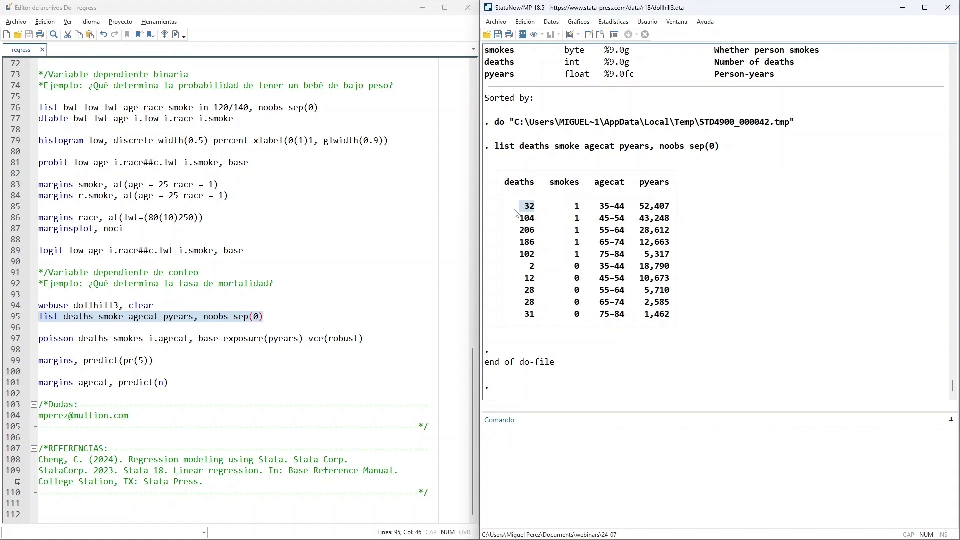
drag(639, 209, 679, 209)
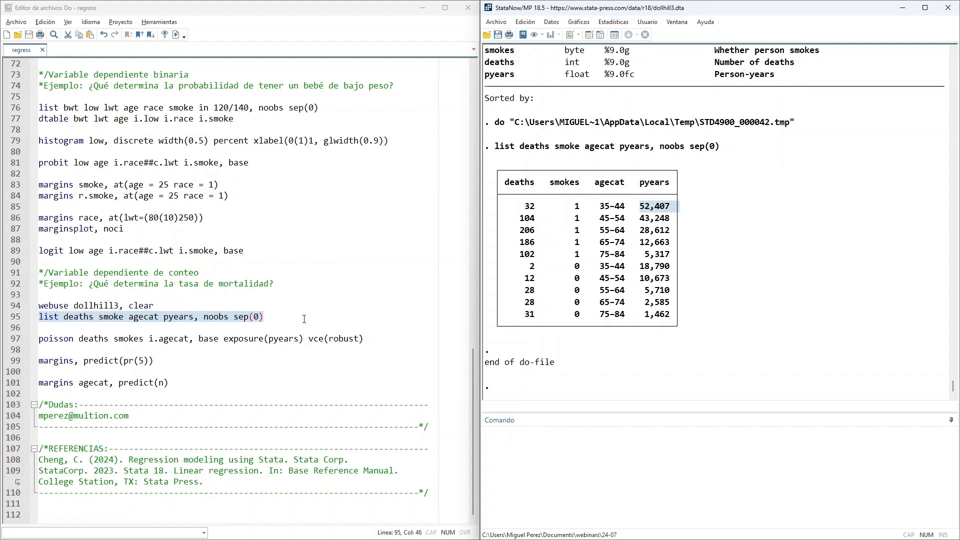
- Review deaths as the count outcome in the poisson line and compare the smoker and nonsmoker rows in the listing
click(254, 367)
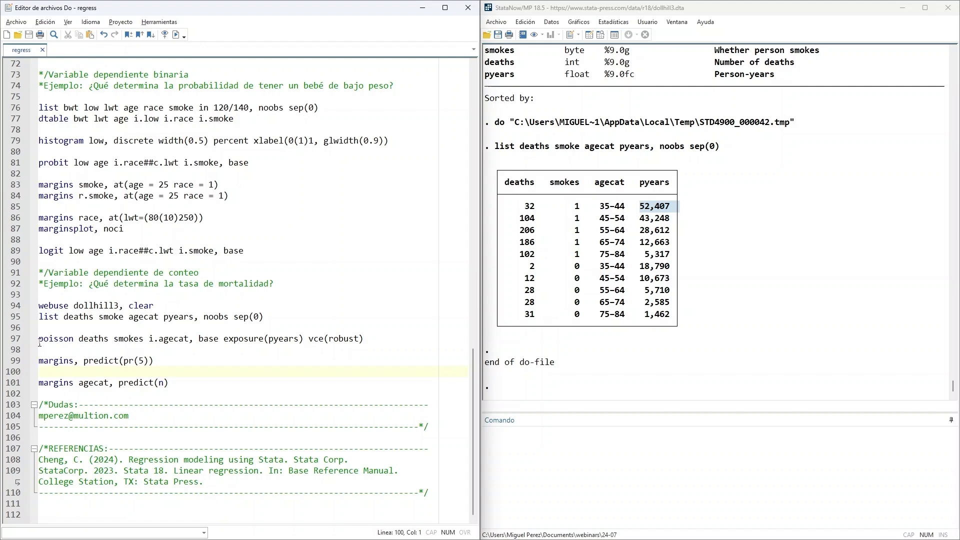
double_click(170, 273)
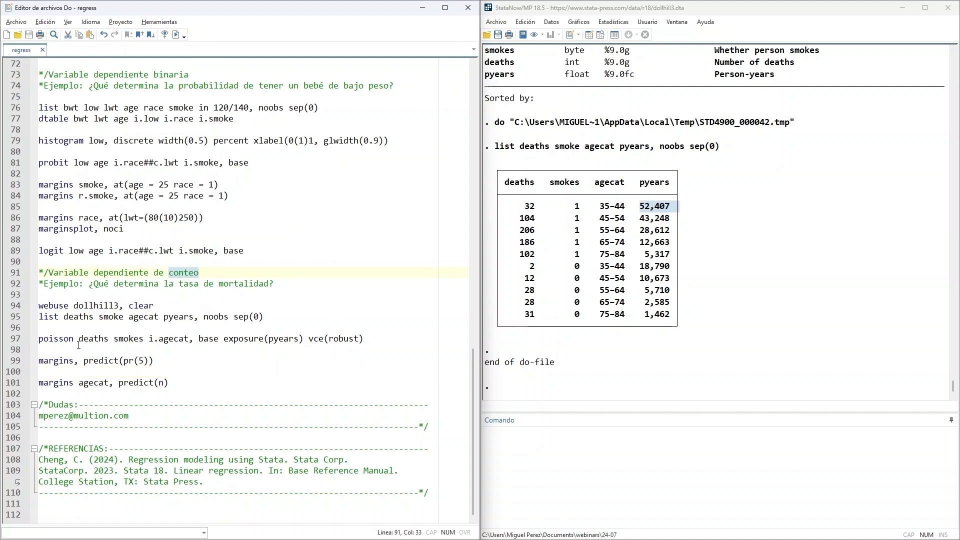
double_click(100, 340)
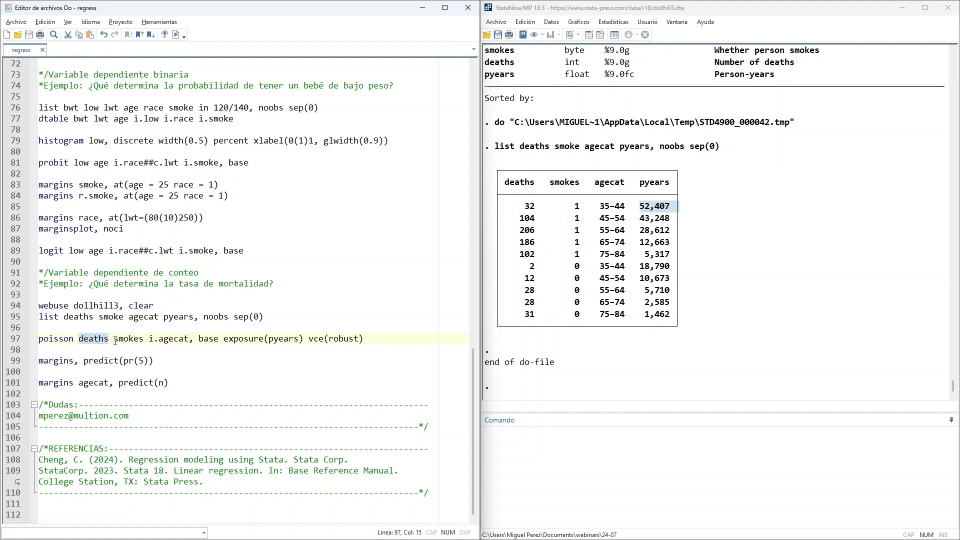
drag(511, 205, 670, 254)
drag(524, 267, 670, 317)
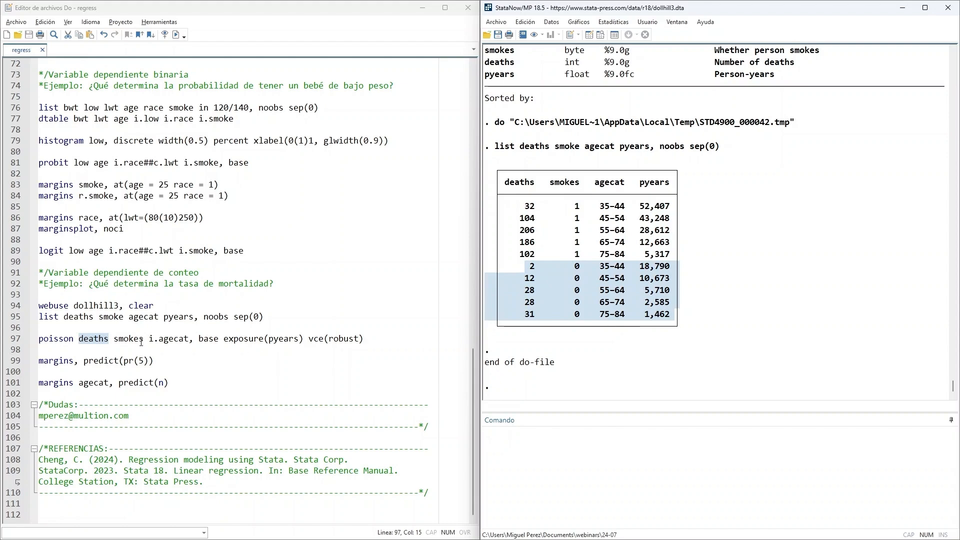
- Review the poisson line's age term and options, and run poisson deaths smokes i.agecat, base exposure(pyears) vce(robust)
drag(149, 340, 188, 342)
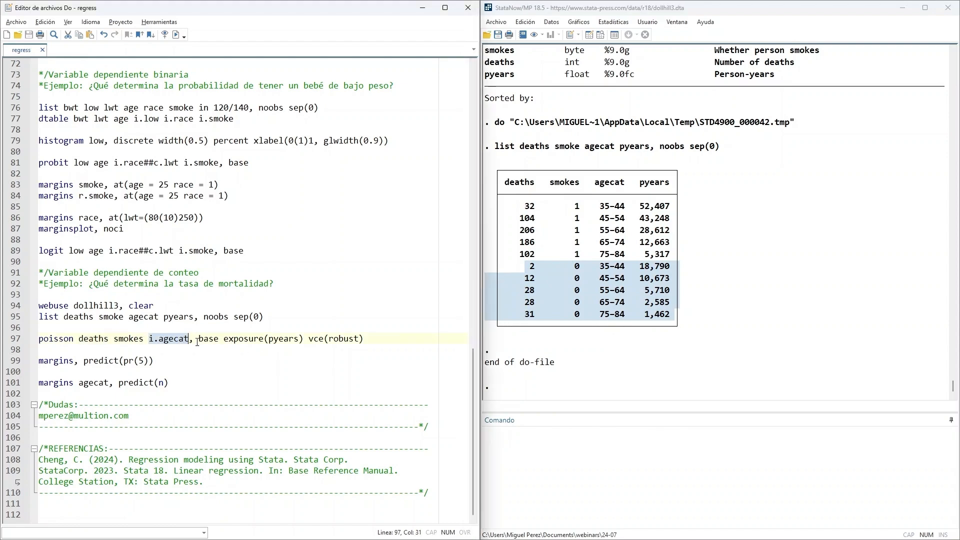
drag(198, 342, 219, 342)
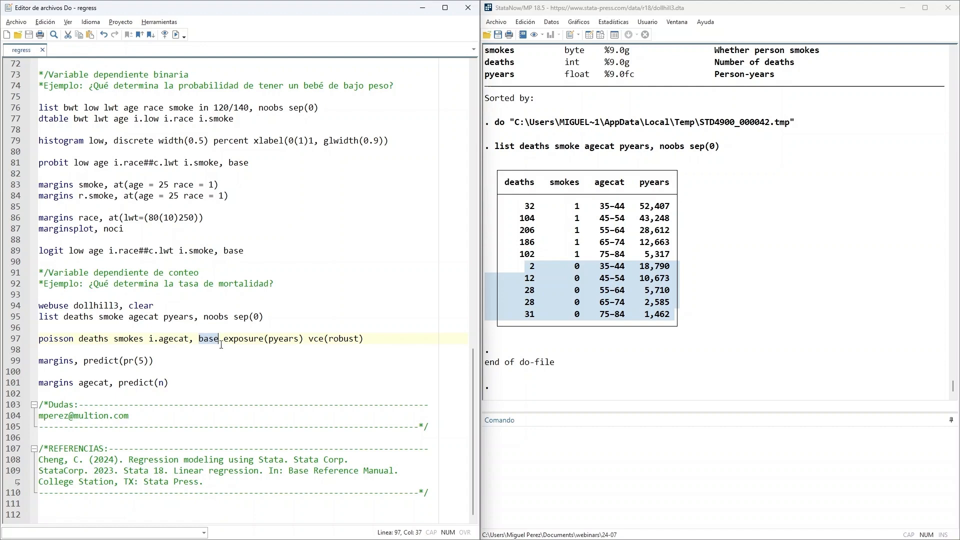
drag(149, 341, 305, 339)
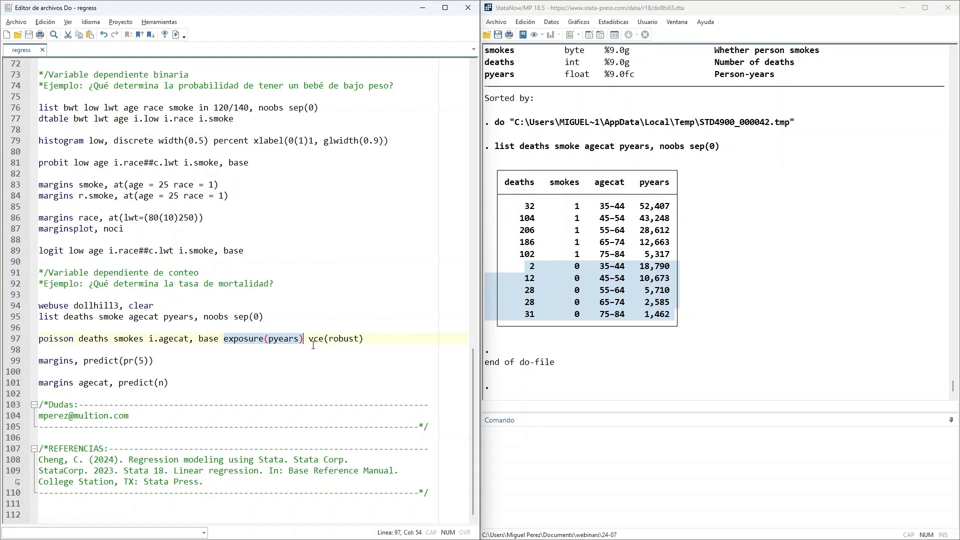
drag(311, 340, 379, 339)
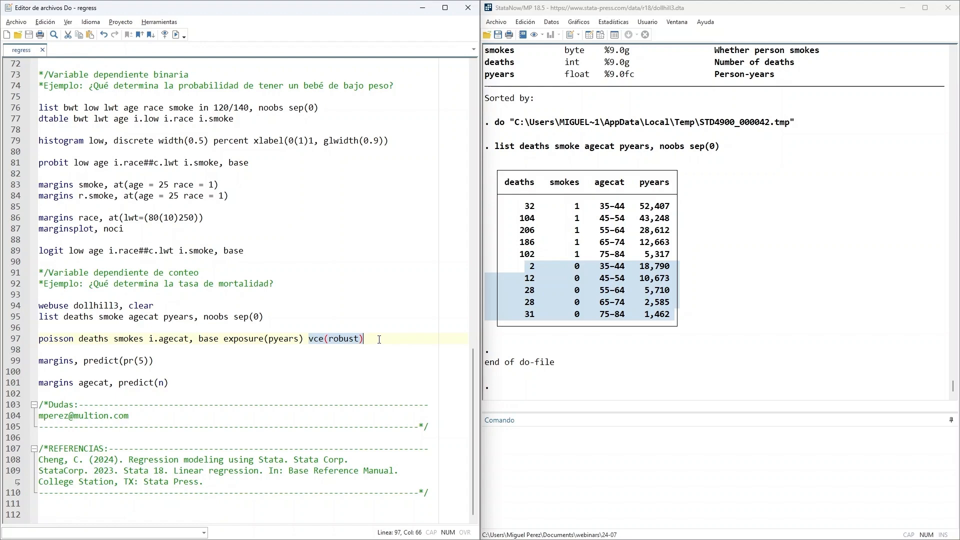
drag(380, 339, 39, 339)
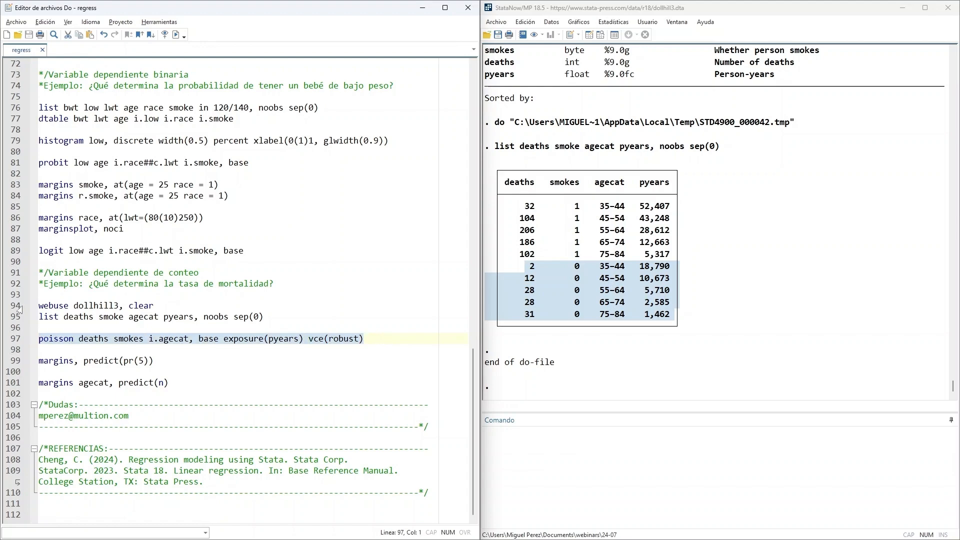
click(176, 34)
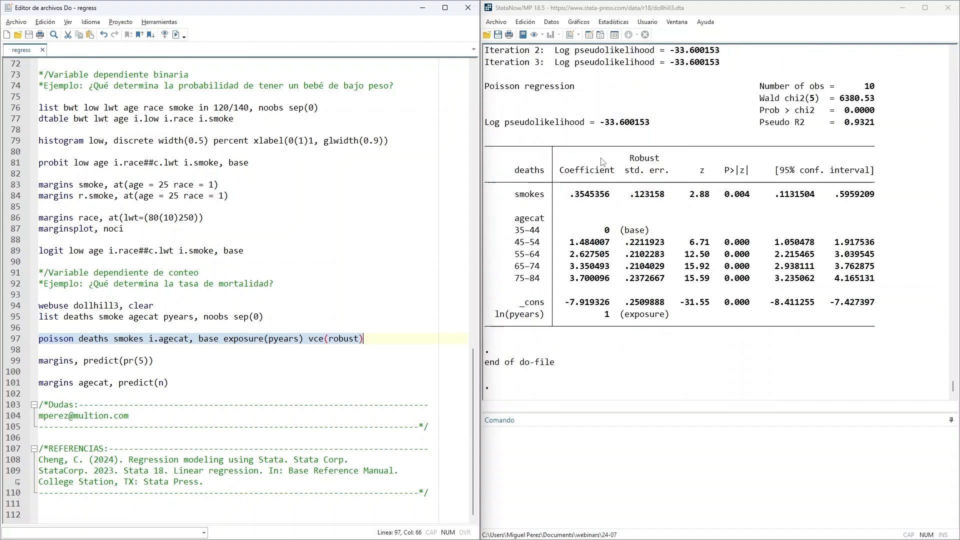
- Examine the Poisson output's iteration log, comparing the log pseudolikelihood of the first and last iterations
scroll(602, 162, up, 3)
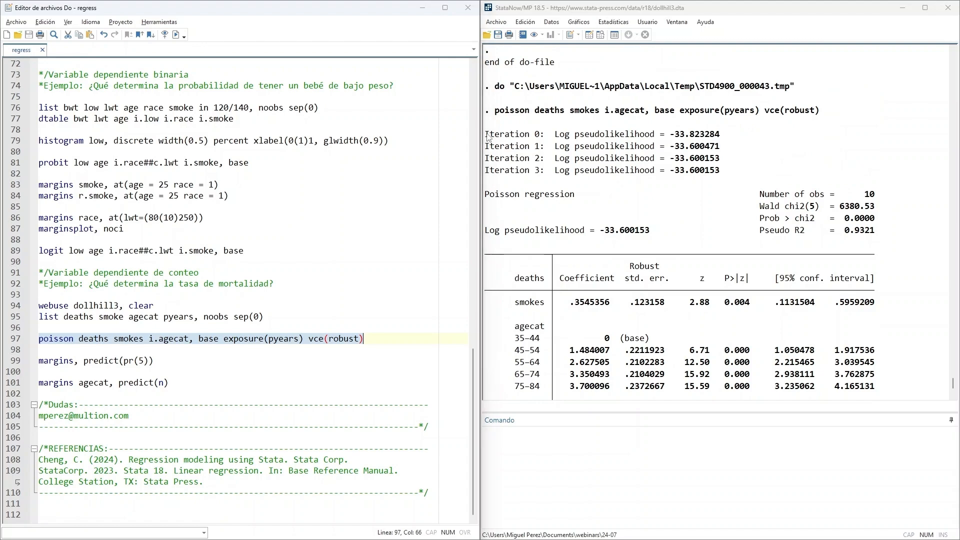
drag(486, 135, 746, 175)
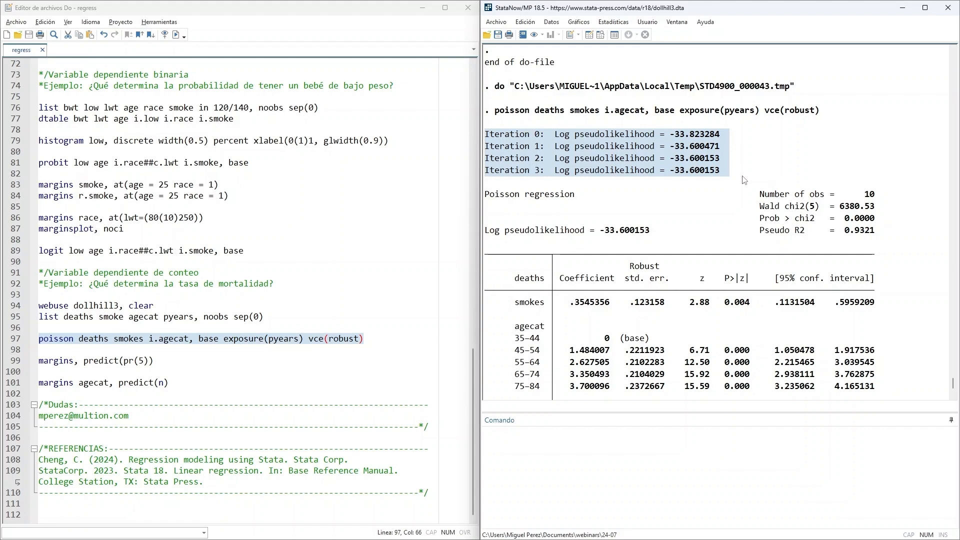
click(752, 173)
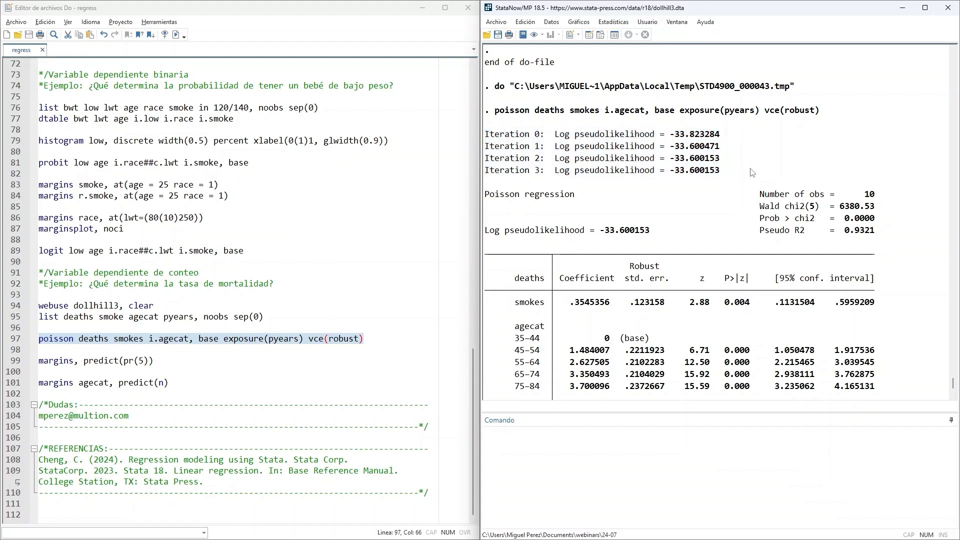
drag(676, 135, 721, 136)
drag(674, 170, 721, 173)
drag(511, 174, 578, 174)
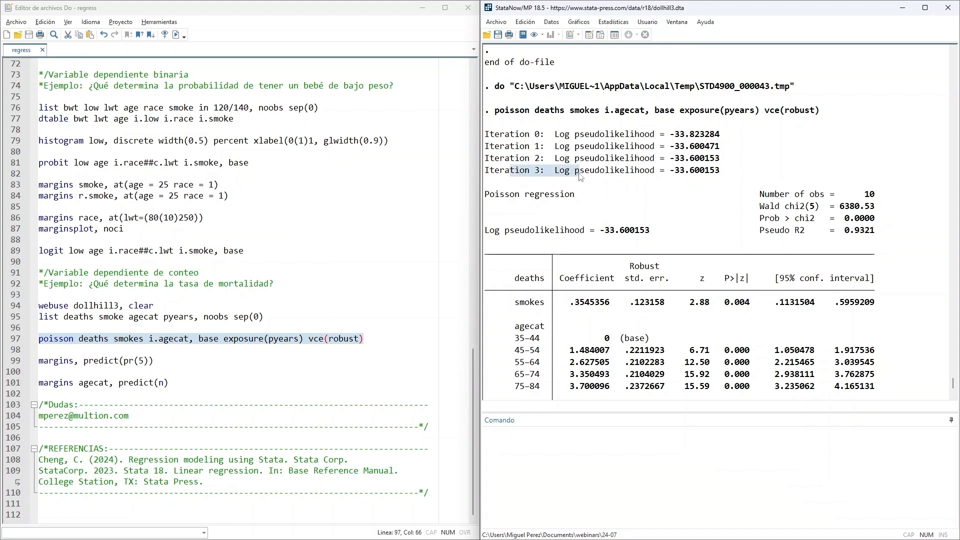
- Check the Poisson model's number of observations, Prob > chi2 and Pseudo R2 in the output header
scroll(630, 180, down, 1)
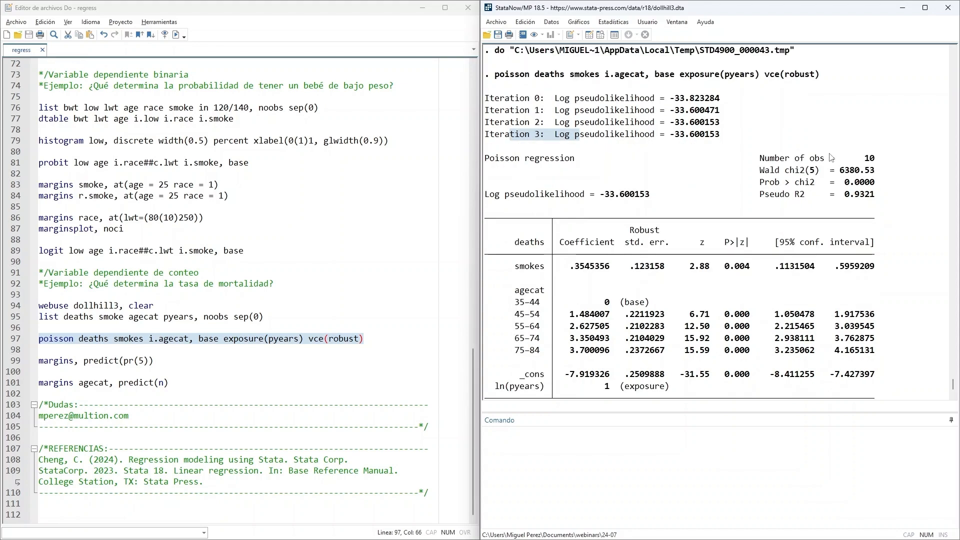
drag(855, 161, 895, 161)
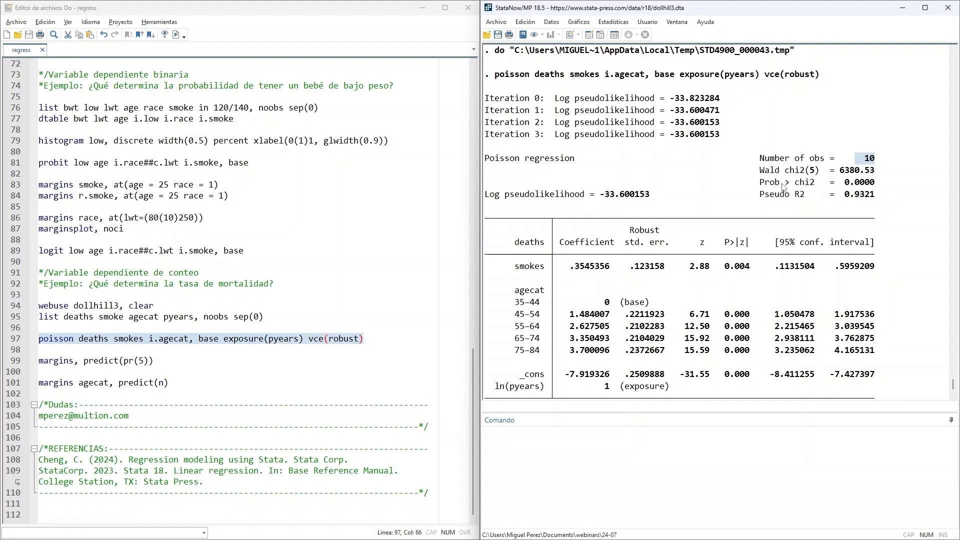
drag(771, 185, 880, 188)
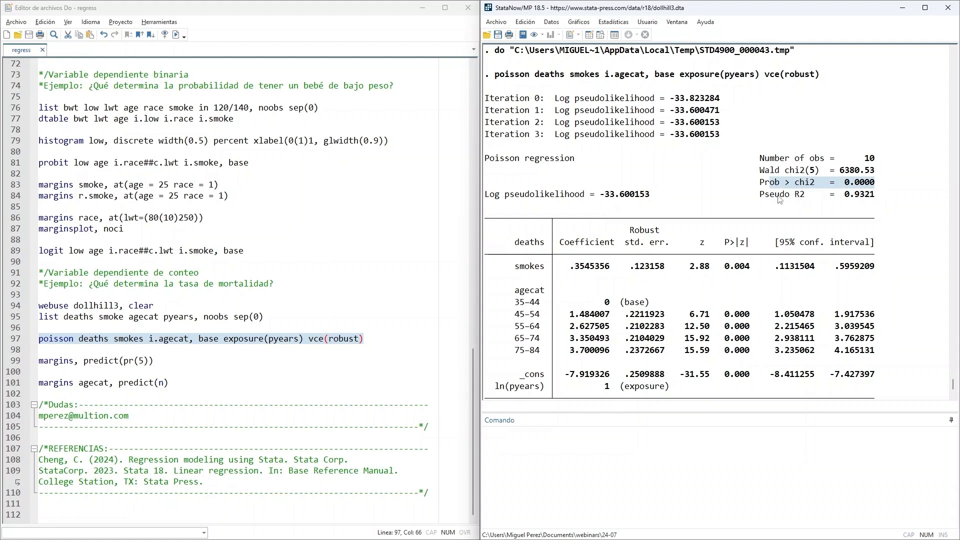
drag(763, 196, 821, 196)
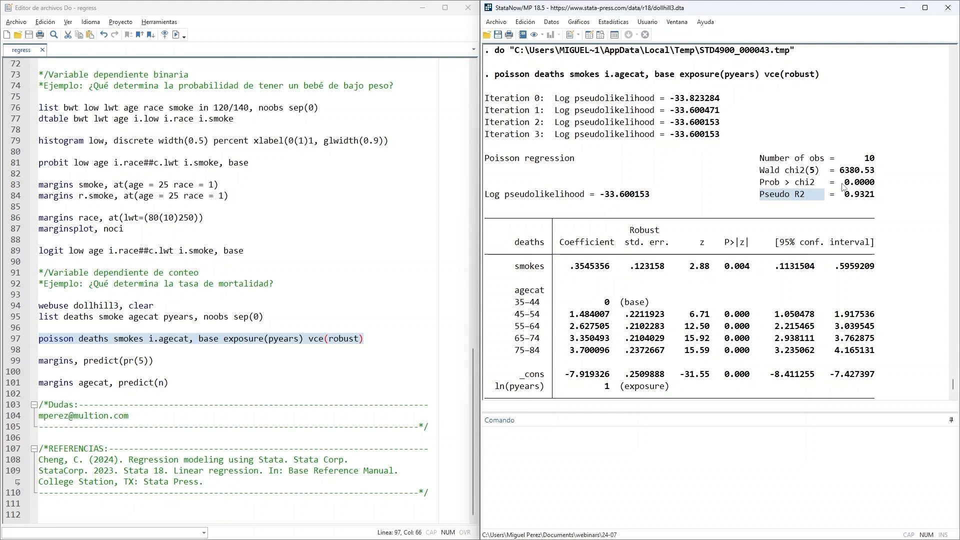
drag(841, 183, 876, 183)
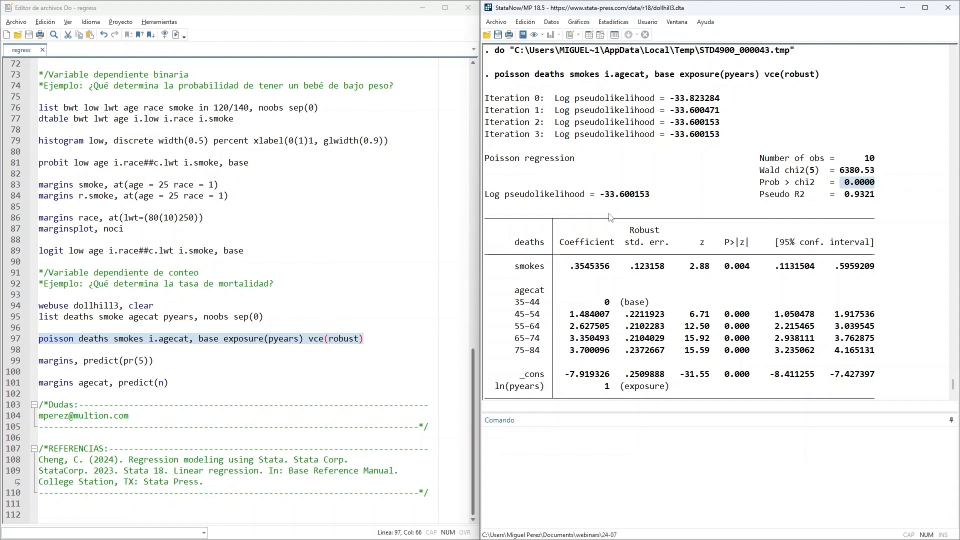
- Examine the coefficient and p-value of smokes in the Poisson regression table
scroll(610, 218, down, 2)
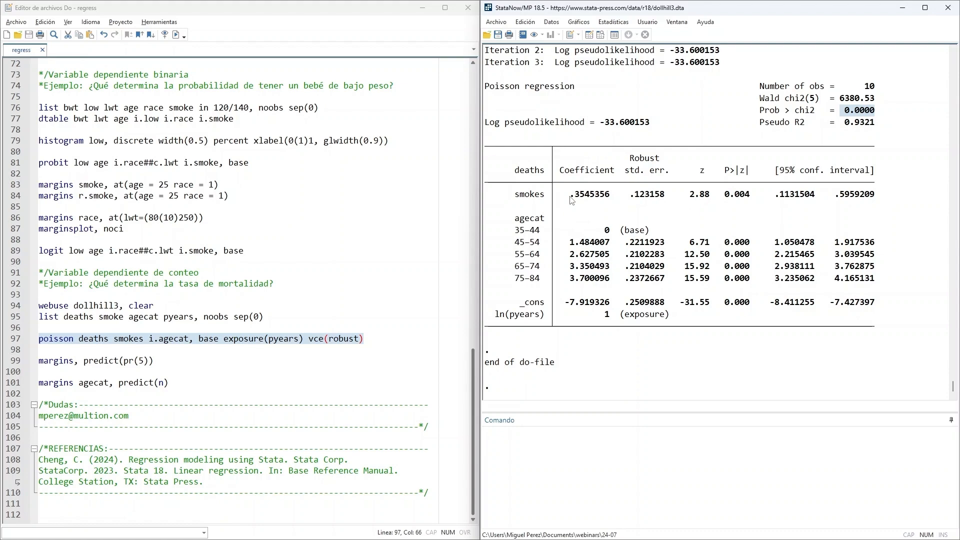
drag(570, 199, 611, 200)
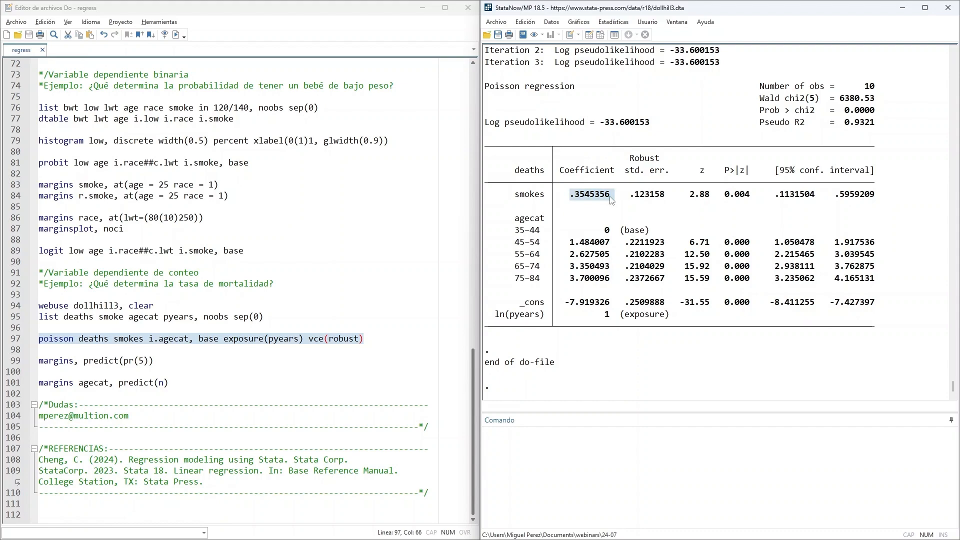
drag(725, 198, 752, 199)
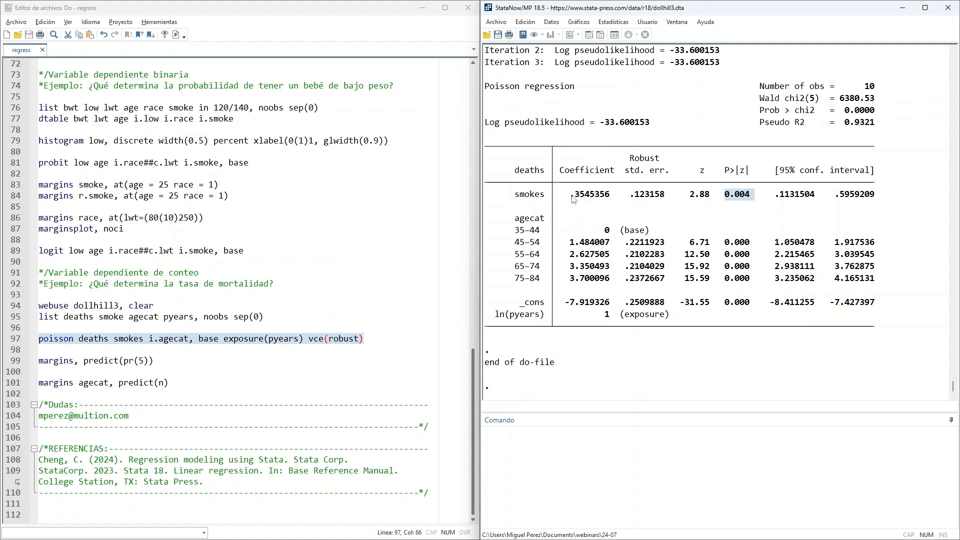
drag(570, 198, 610, 200)
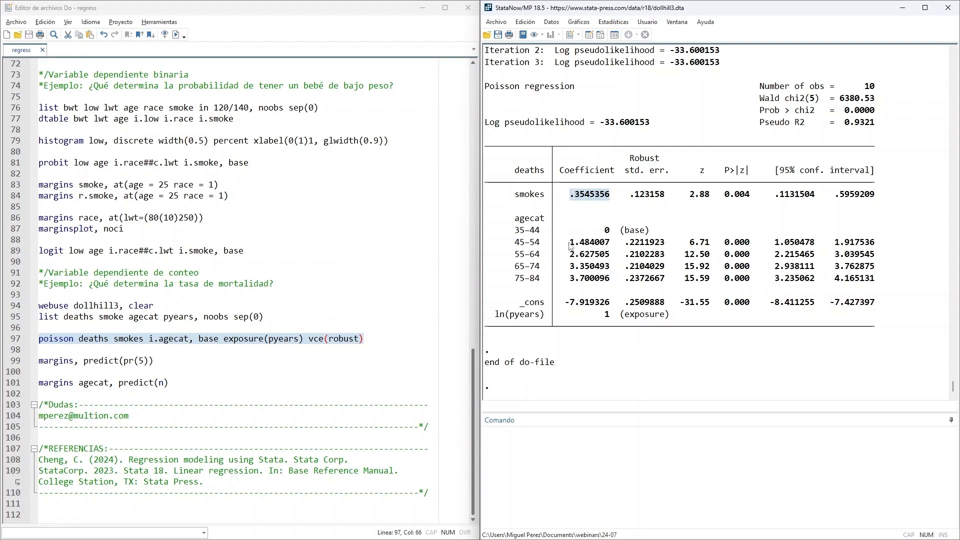
- Compare the coefficients of age categories 45–54 through 75–84 with the 35–44 base category
drag(569, 245, 612, 287)
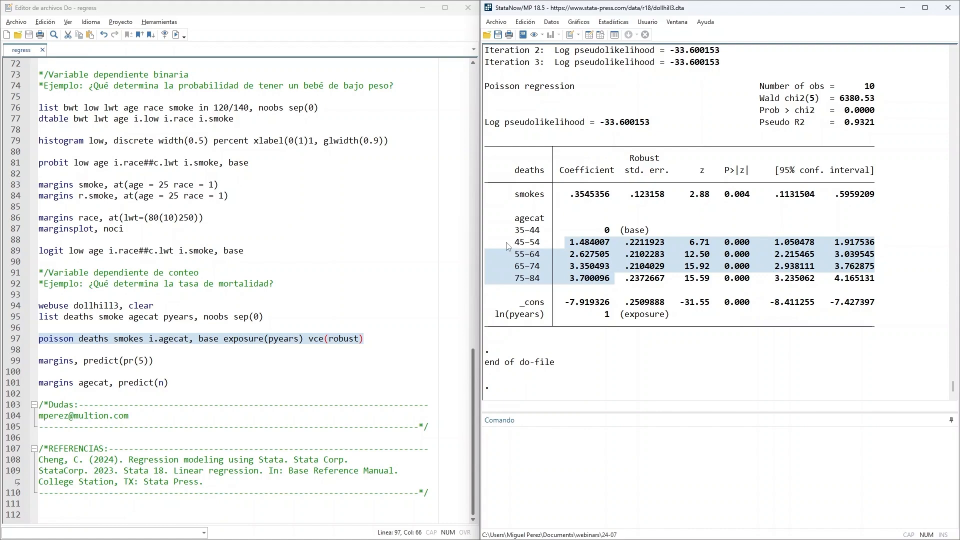
double_click(525, 243)
drag(548, 248, 554, 283)
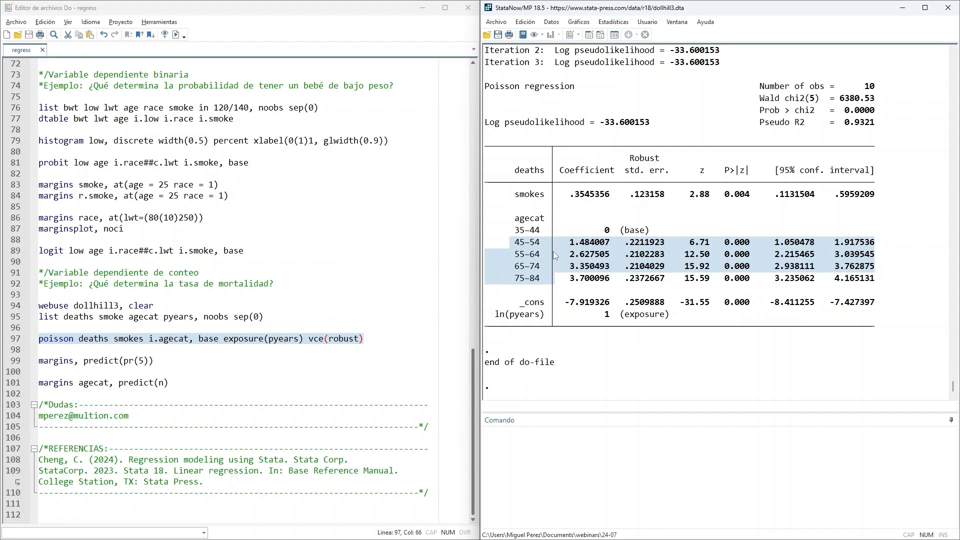
click(501, 234)
drag(499, 231, 685, 234)
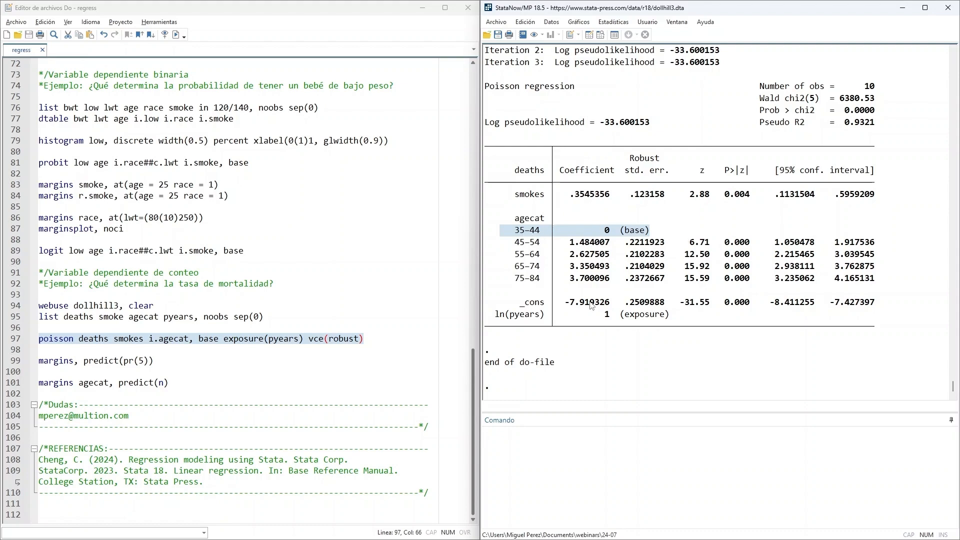
- Run the do-file line margins, predict(pr(5)) and examine the predicted probability of five deaths
click(217, 358)
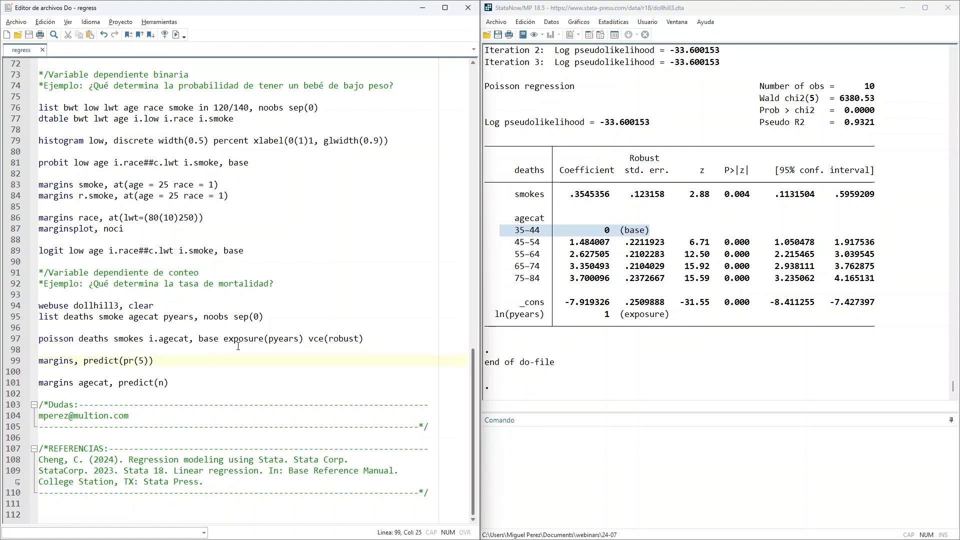
drag(40, 366, 182, 365)
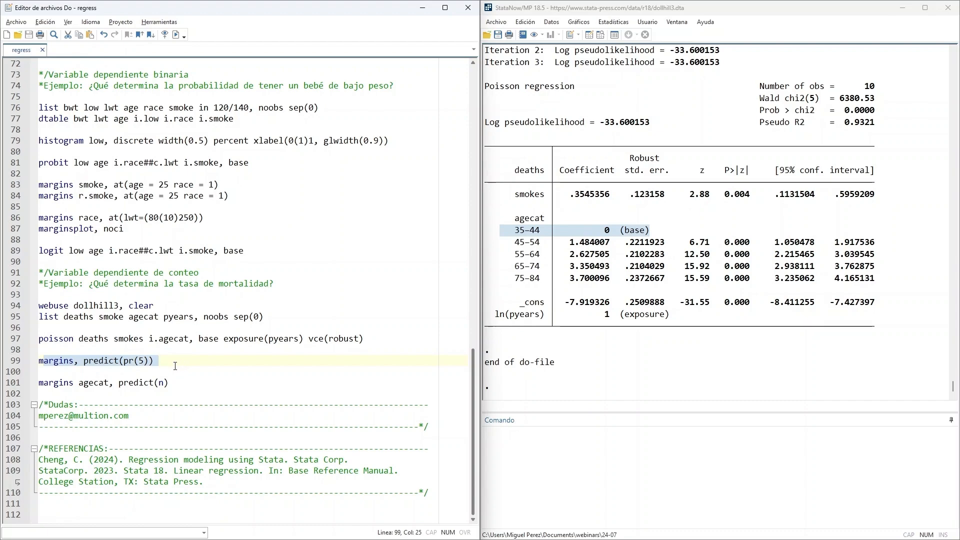
click(176, 366)
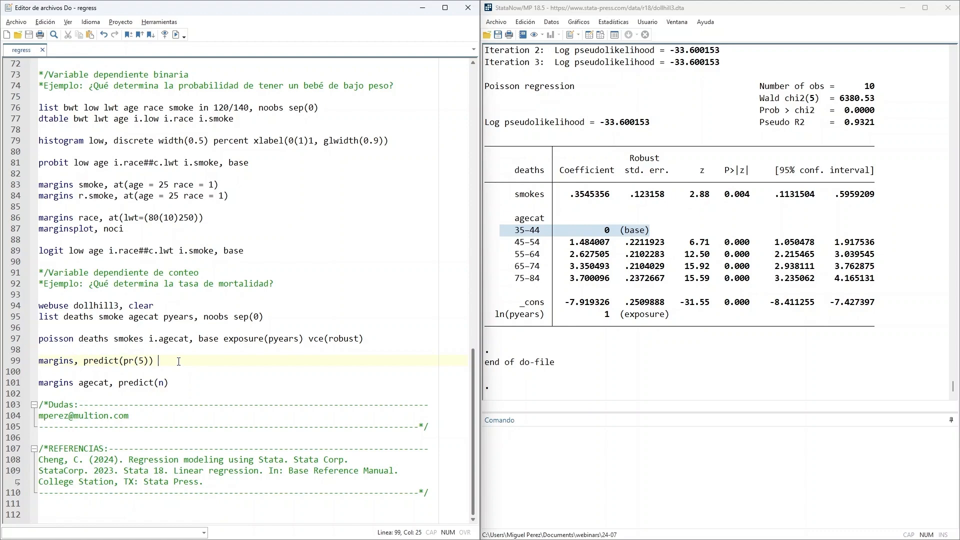
drag(178, 360, 40, 364)
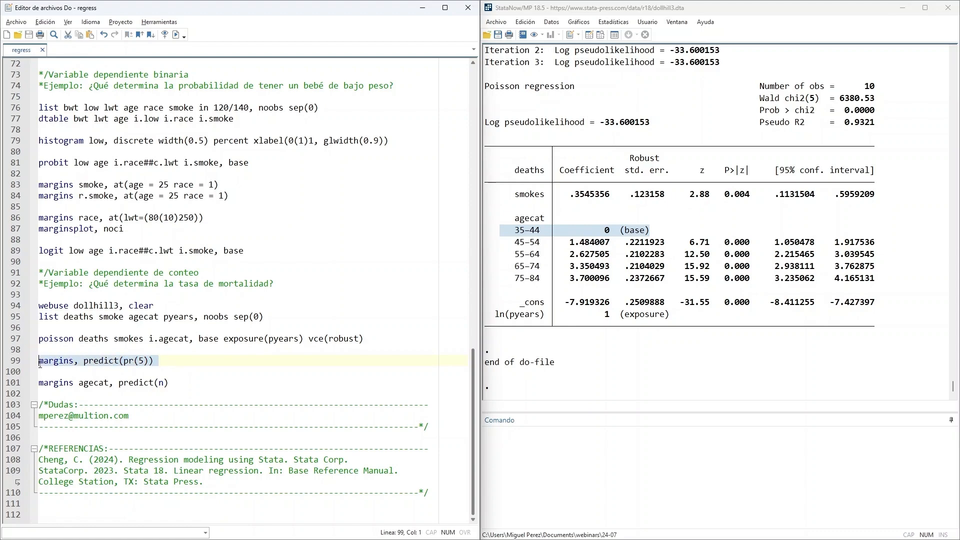
click(175, 38)
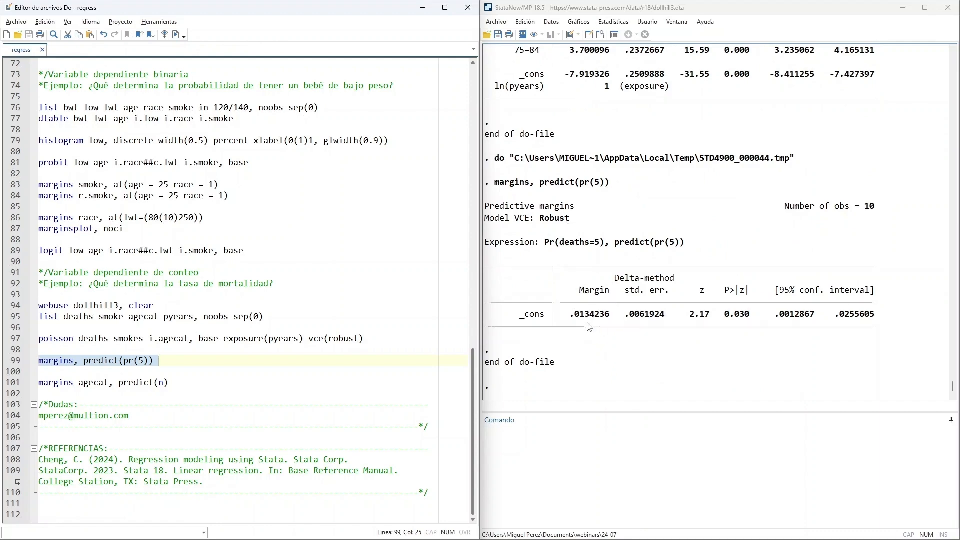
drag(571, 317, 588, 327)
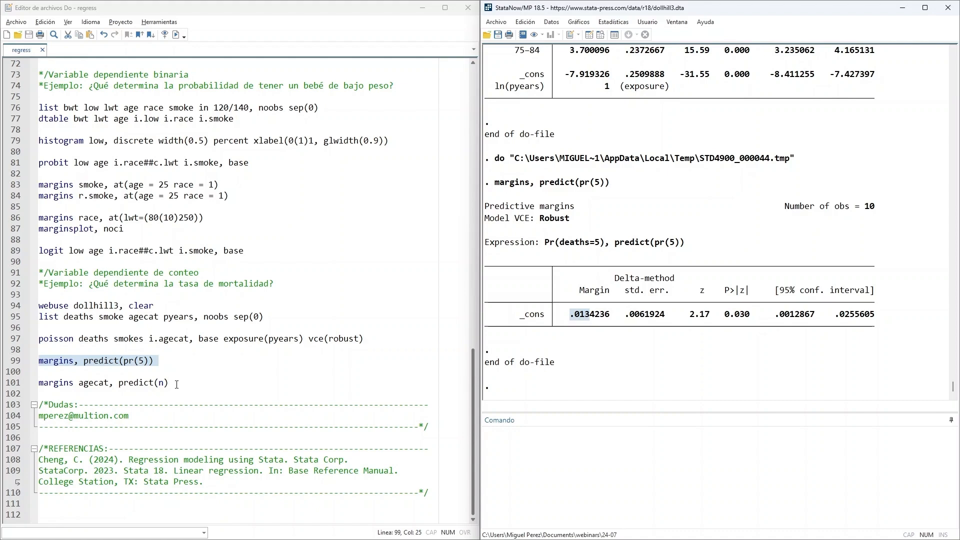
- Run the do-file line margins agecat, predict(n) and examine the predicted number of deaths for each age category
drag(170, 382, 28, 389)
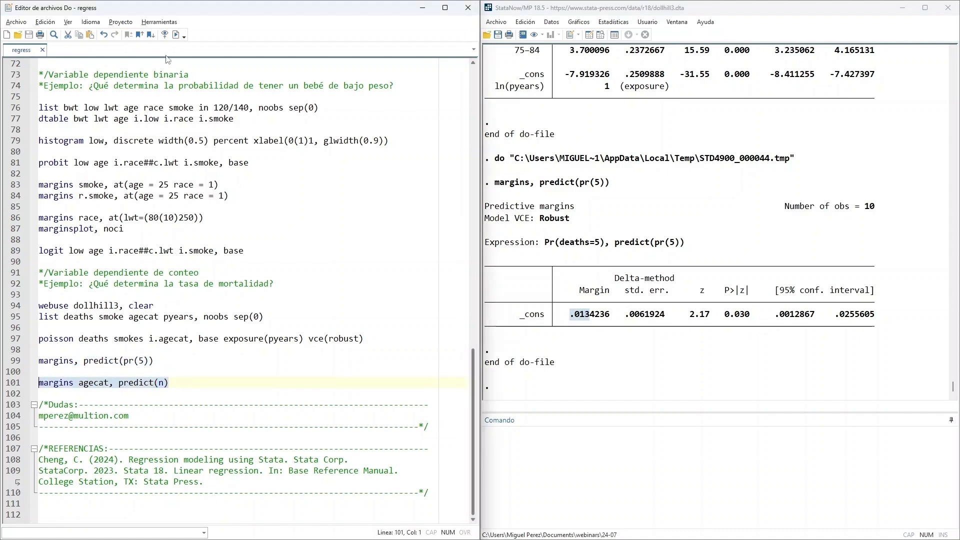
click(176, 35)
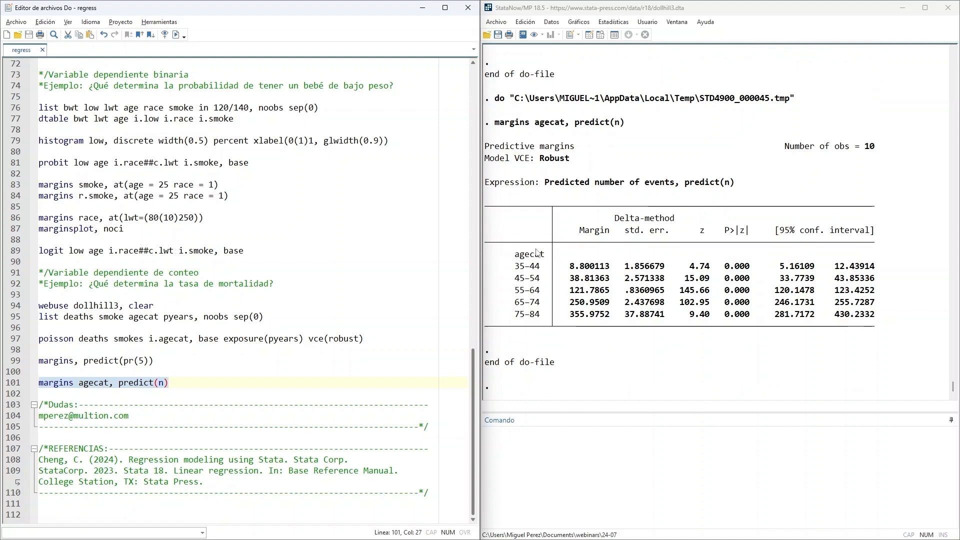
click(520, 272)
drag(520, 271, 542, 317)
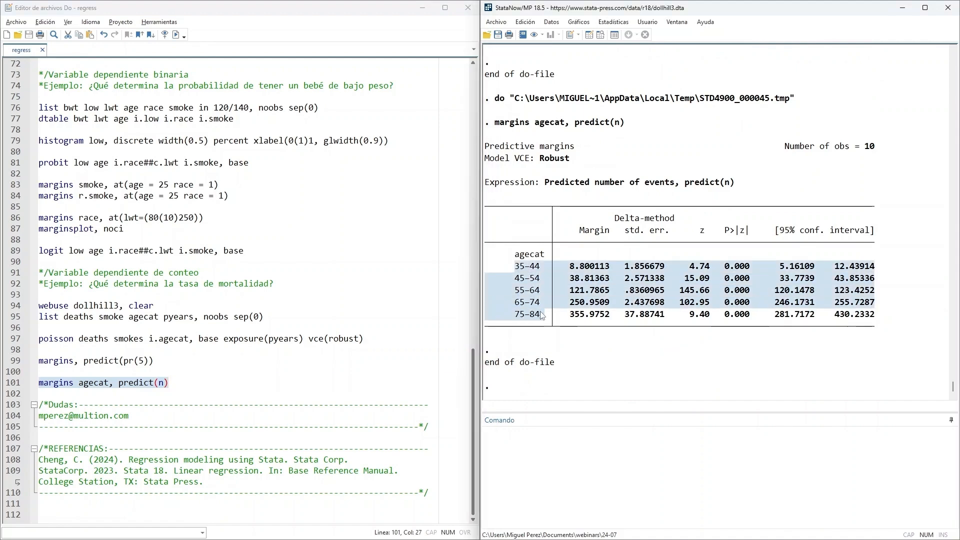
click(589, 319)
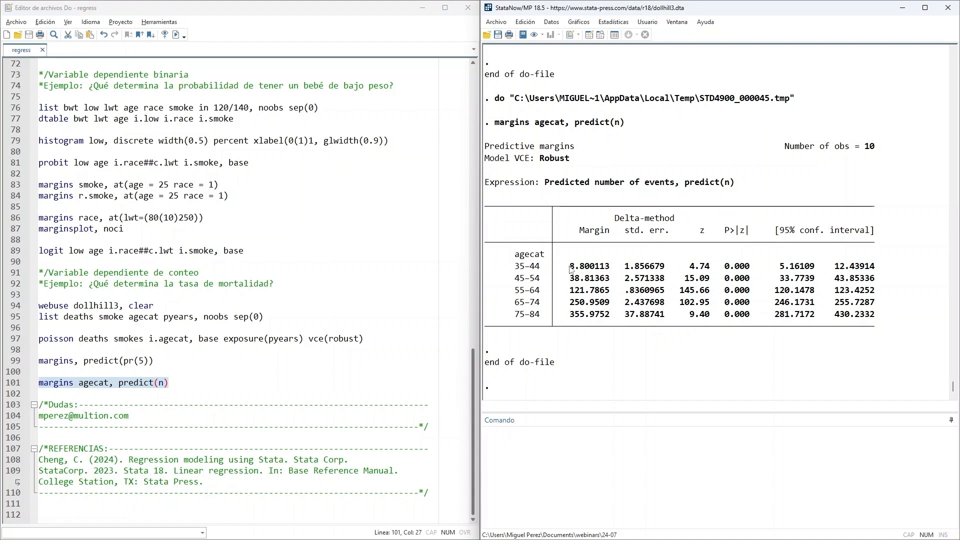
drag(566, 266, 615, 317)
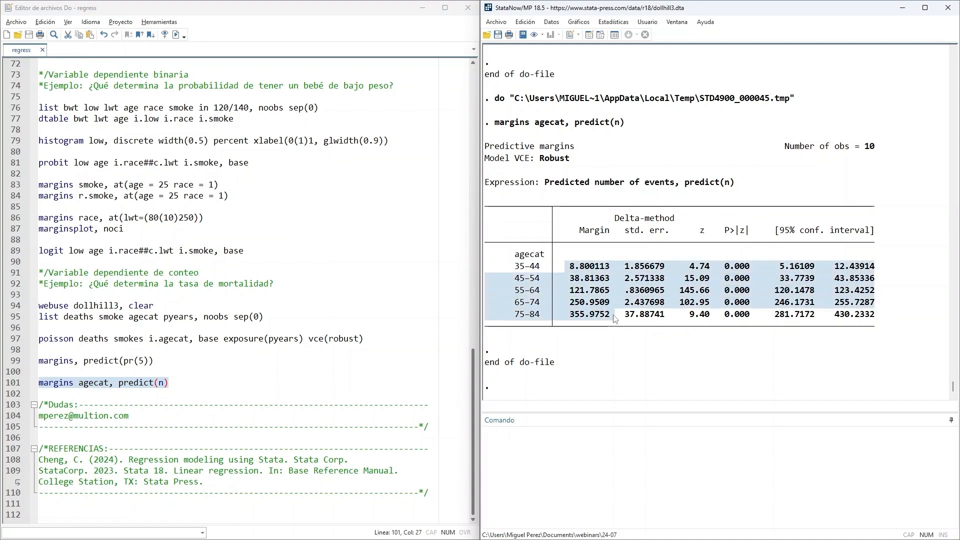